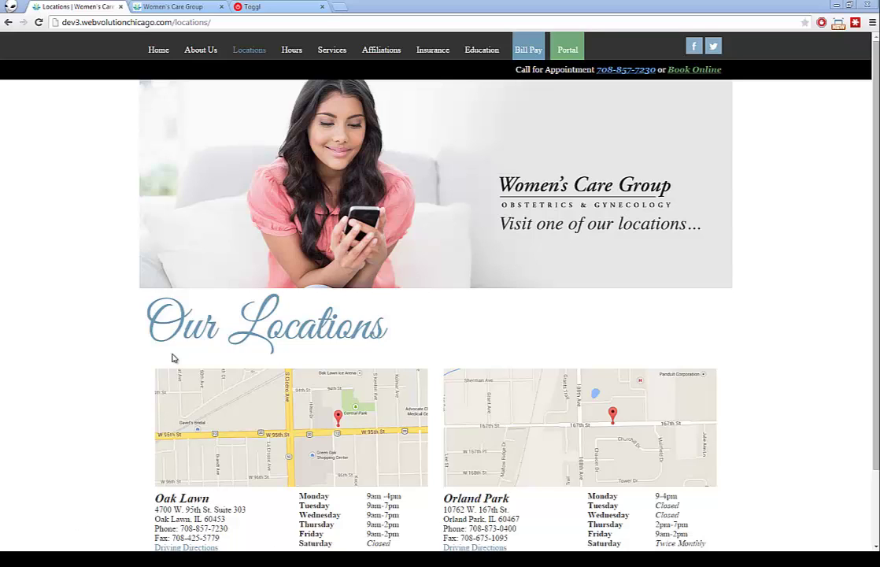
Show the site's home page in the first browser tab and load dev3.webvolutionchicago.com/wp-admin in the second
click(158, 52)
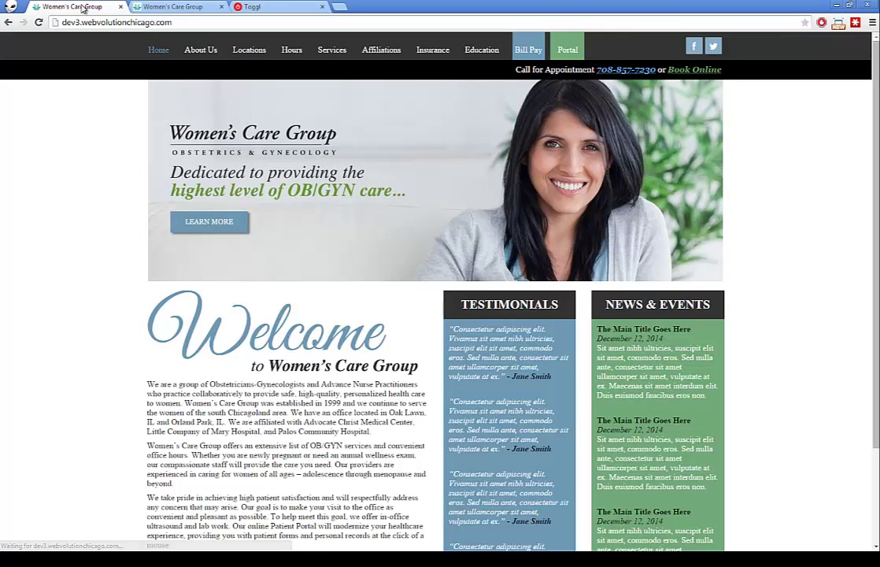
click(152, 7)
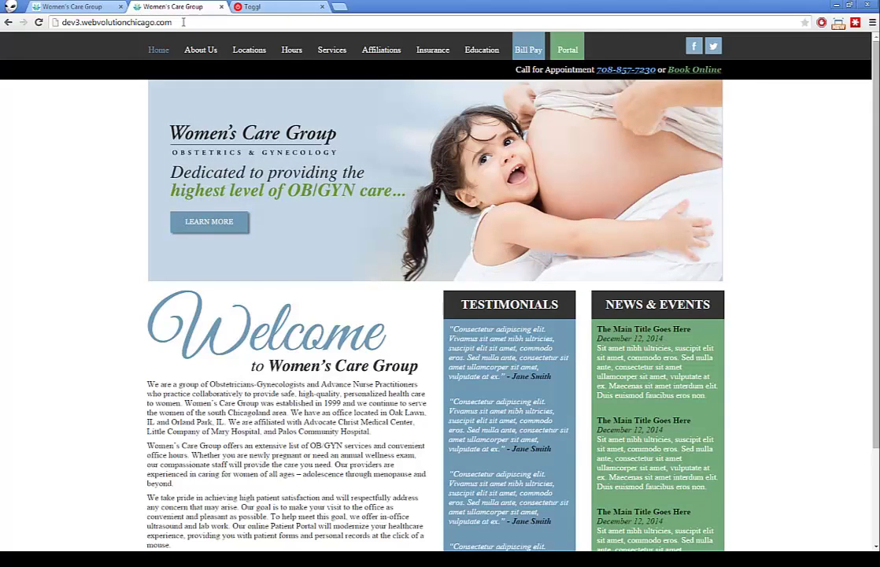
drag(184, 22, 53, 26)
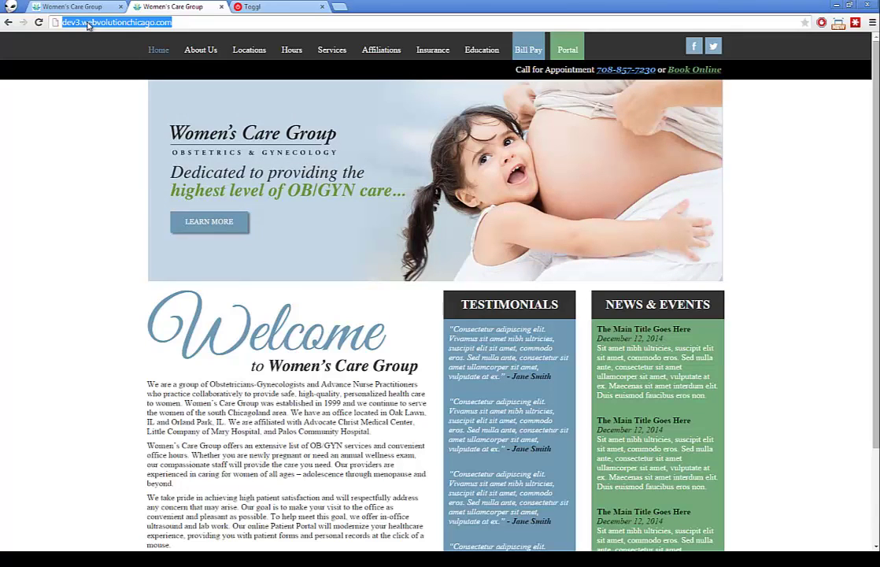
click(75, 22)
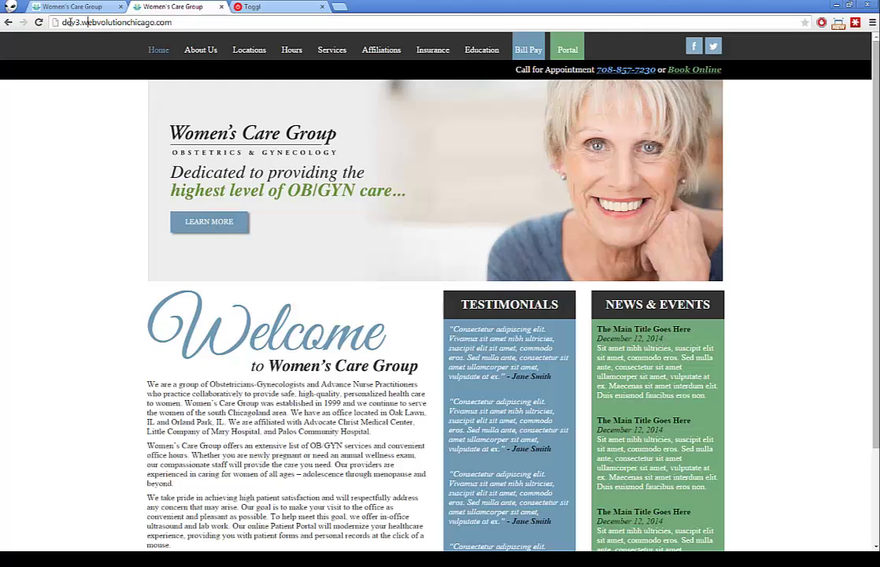
click(185, 22)
text(/wp-admin)
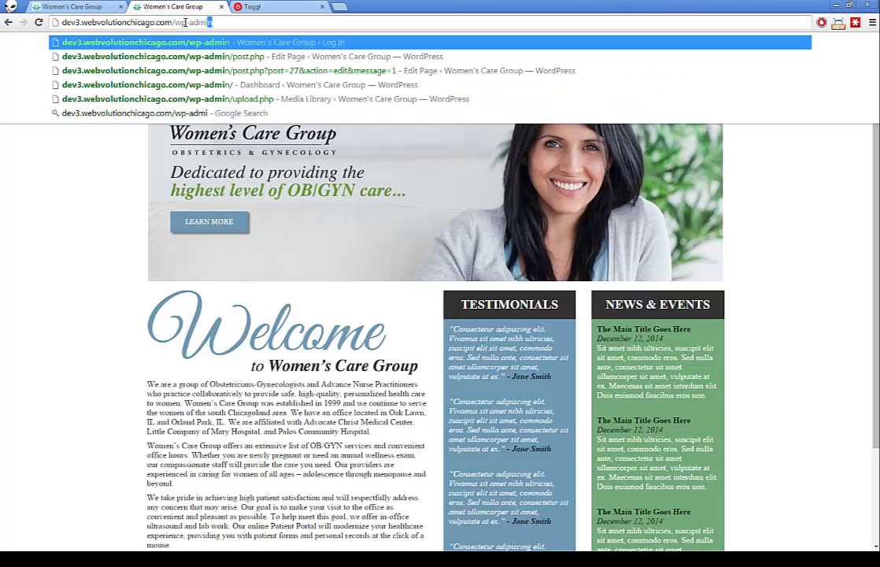
key(Return)
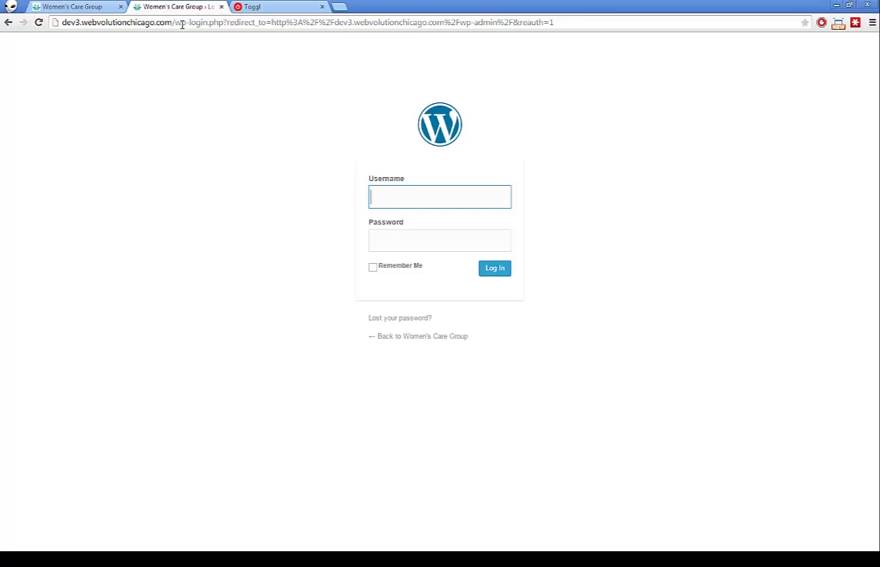
View the lost-password page and return to the login form
click(400, 318)
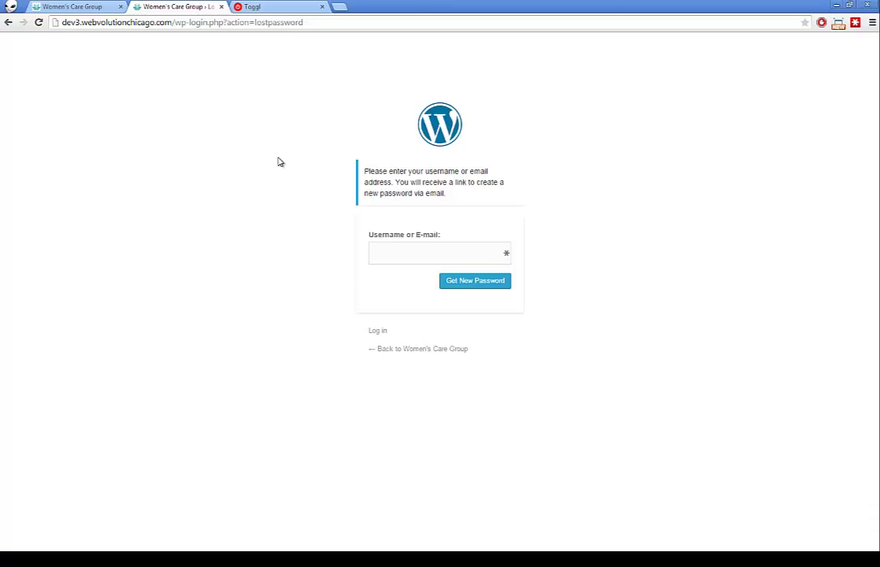
key(alt+Left)
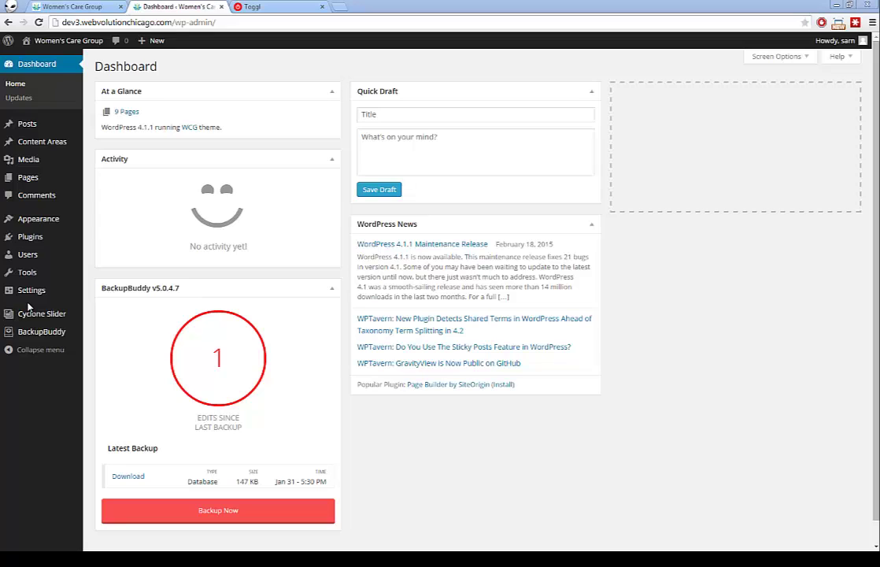
Open the list of Content Areas and review the Testimonials and News & Events columns on the live home page
click(42, 149)
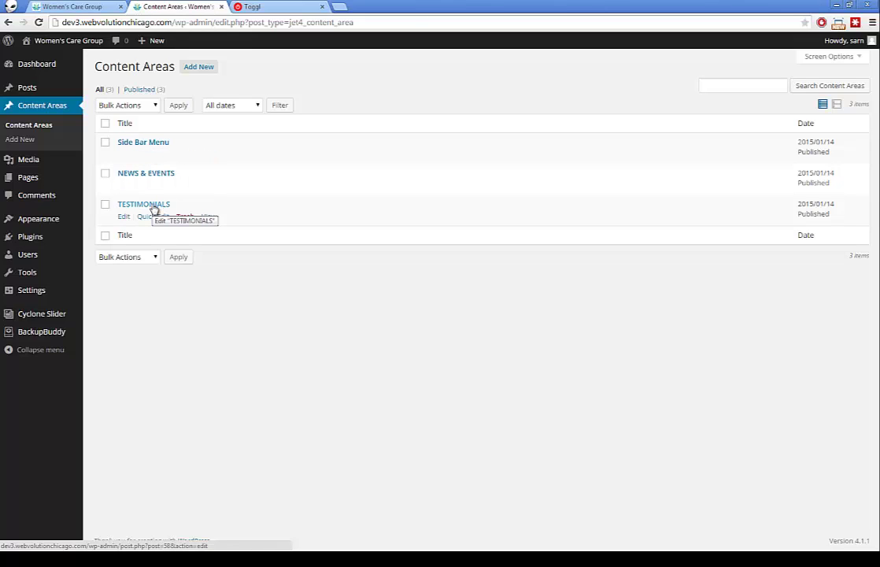
click(71, 7)
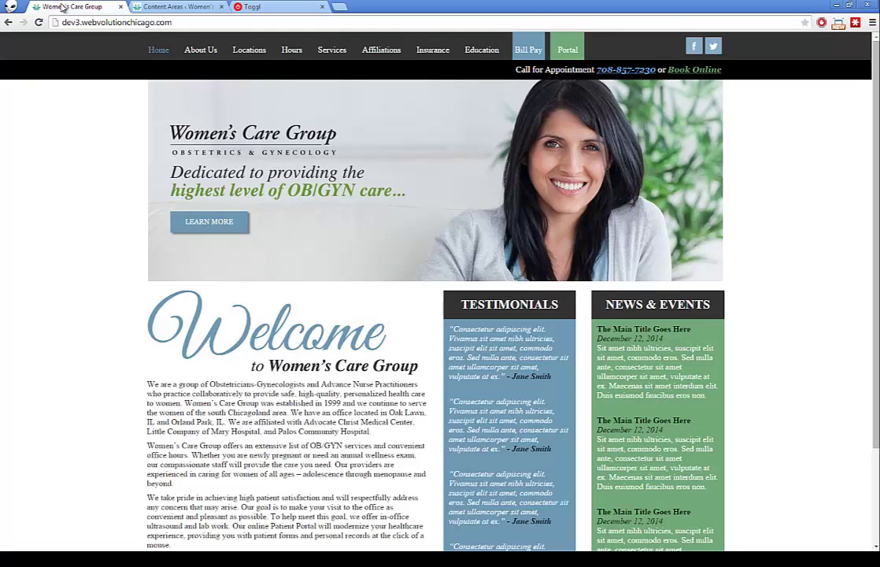
scroll(194, 194, down, 2)
scroll(194, 194, down, 1)
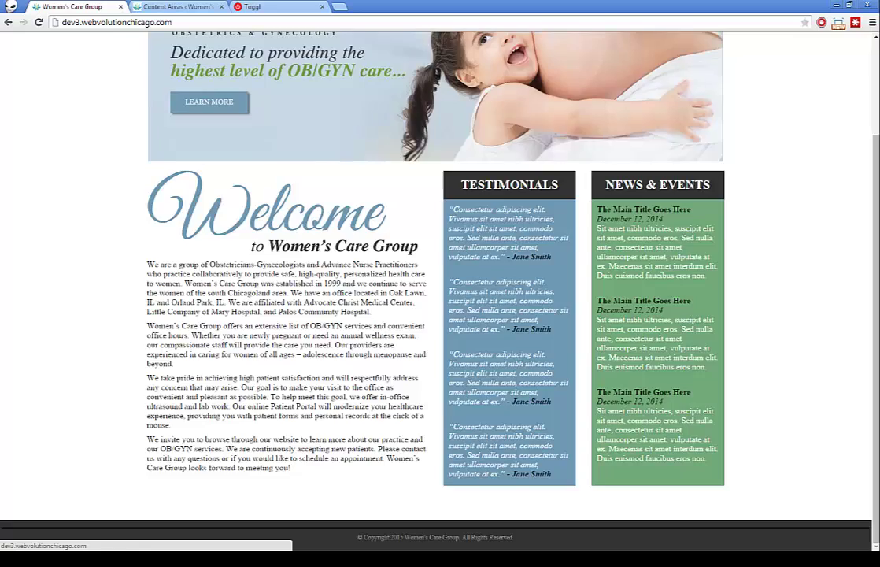
scroll(689, 184, up, 3)
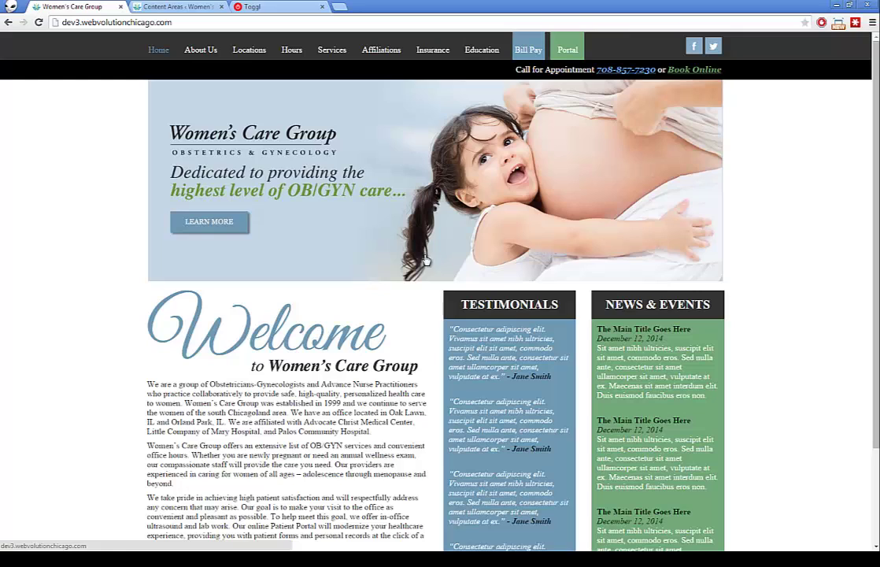
Open the TESTIMONIALS content area for editing and add a new first paragraph reading "This is a testominial" - My Name
click(181, 7)
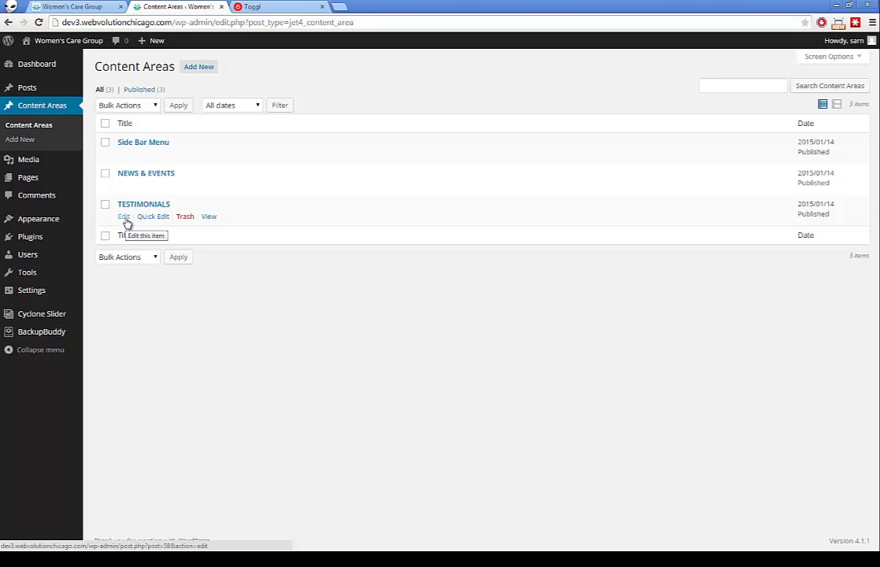
click(125, 221)
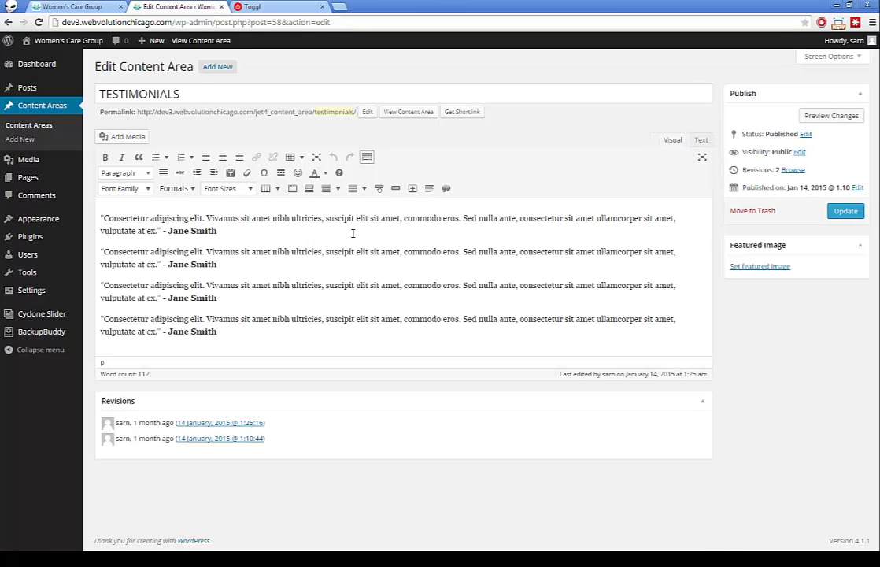
click(236, 232)
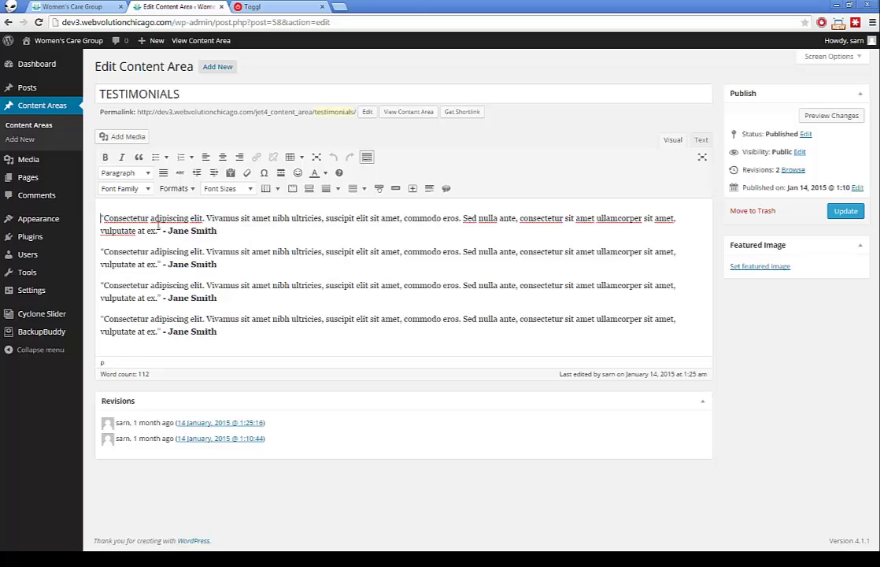
key(ctrl+Home)
key(Return)
key(Up)
text("This is )
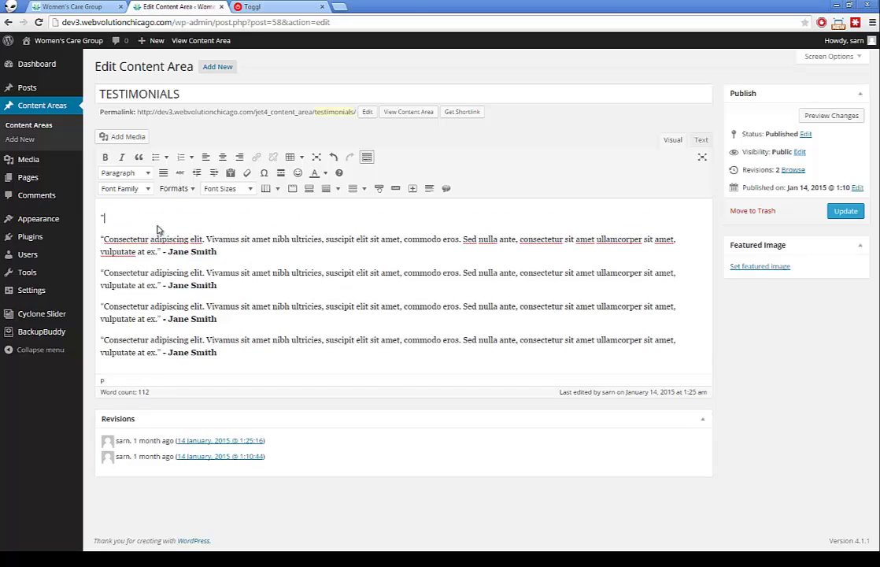
text(a testominial" - My Name)
Make "- My Name" bold in the new testimonial and update the content area
key(shift+Left)
key(shift+Left)
key(shift+Left)
key(shift+Left)
key(shift+Left)
key(shift+Left)
key(shift+Left)
key(shift+Left)
key(shift+Left)
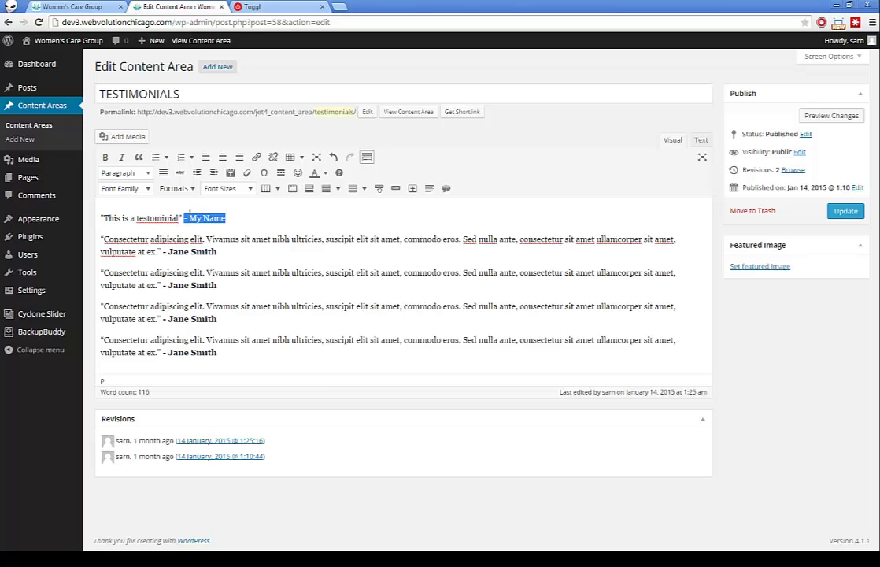
click(105, 156)
click(844, 211)
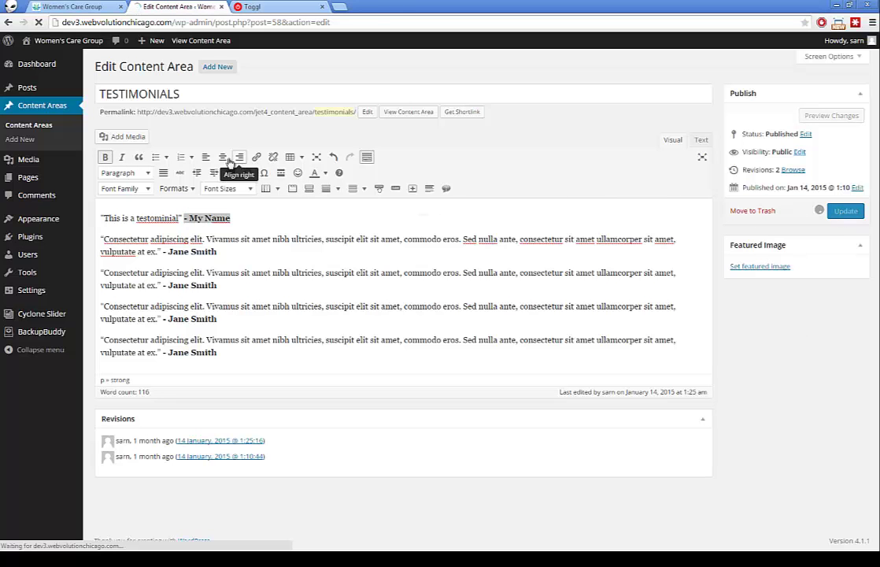
Reload the live home page and compare the new entry in its Testimonials column with the text in the editor
key(ctrl+shift+Tab)
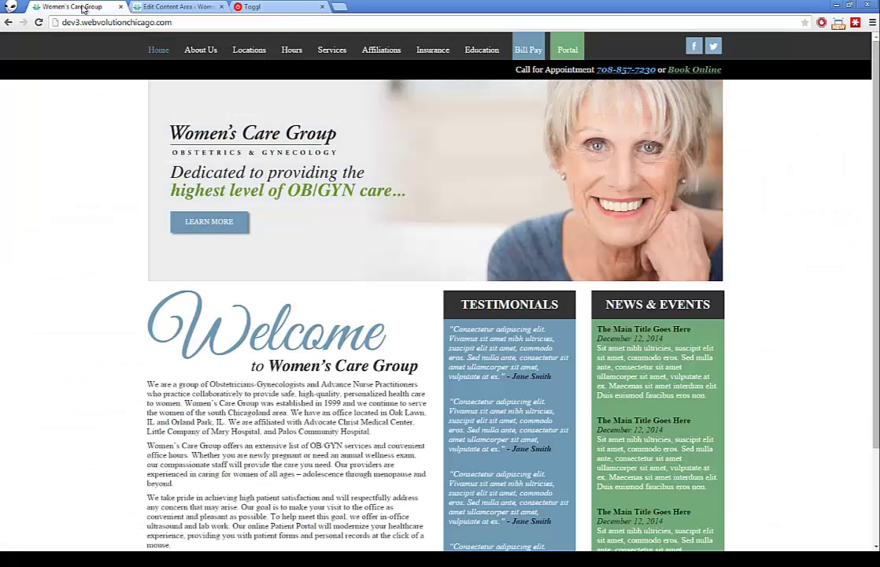
scroll(76, 207, down, 1)
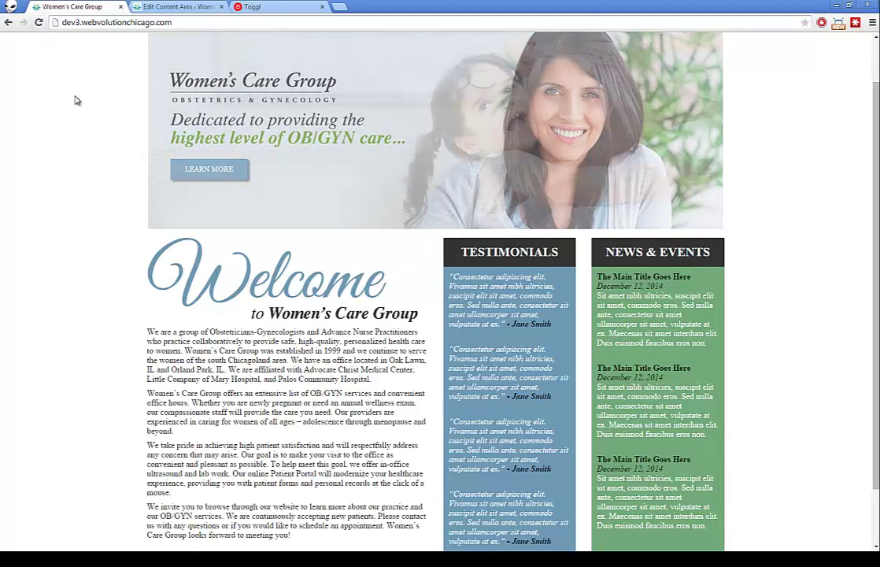
key(F5)
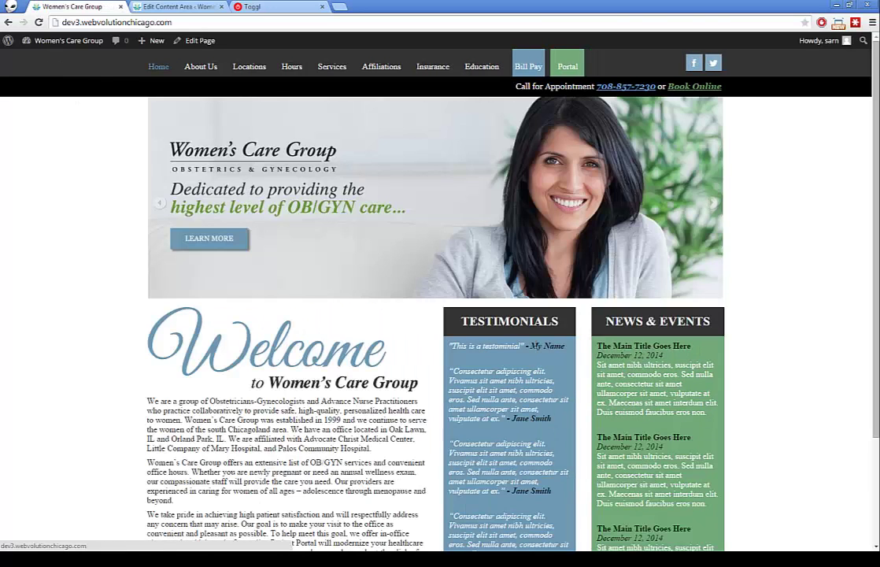
scroll(418, 299, down, 1)
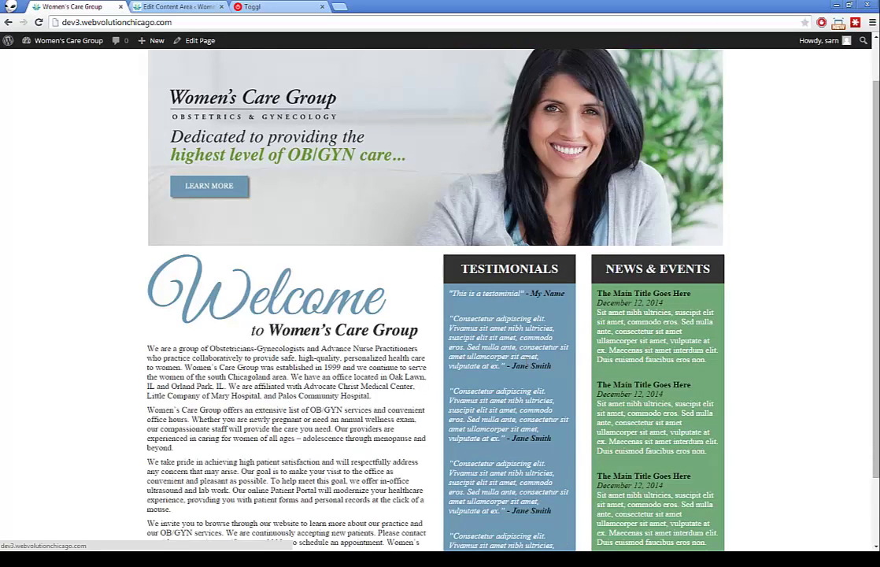
scroll(526, 356, down, 2)
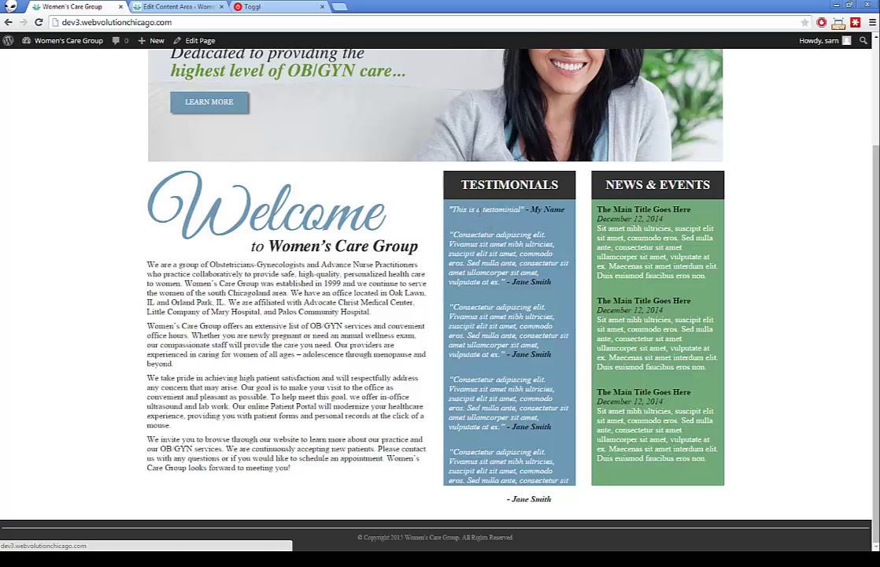
drag(448, 210, 523, 210)
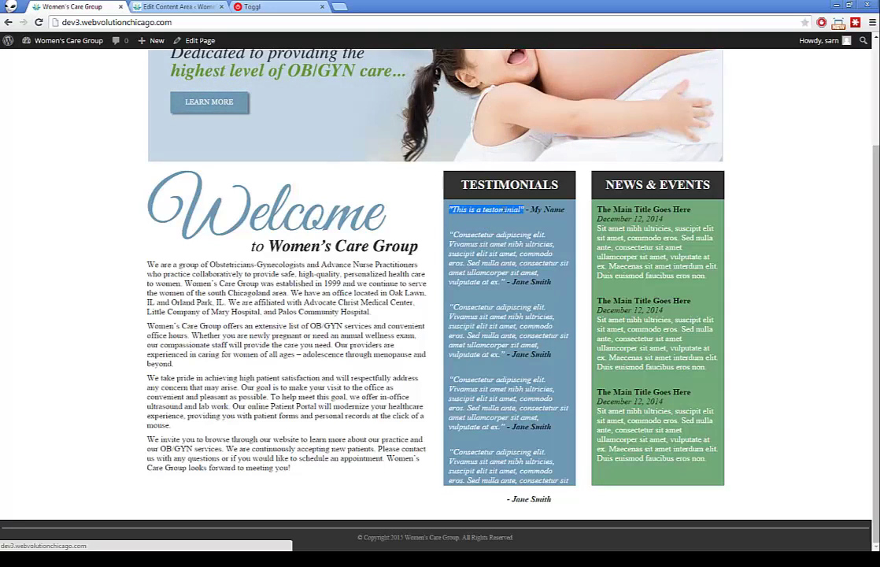
drag(530, 209, 559, 225)
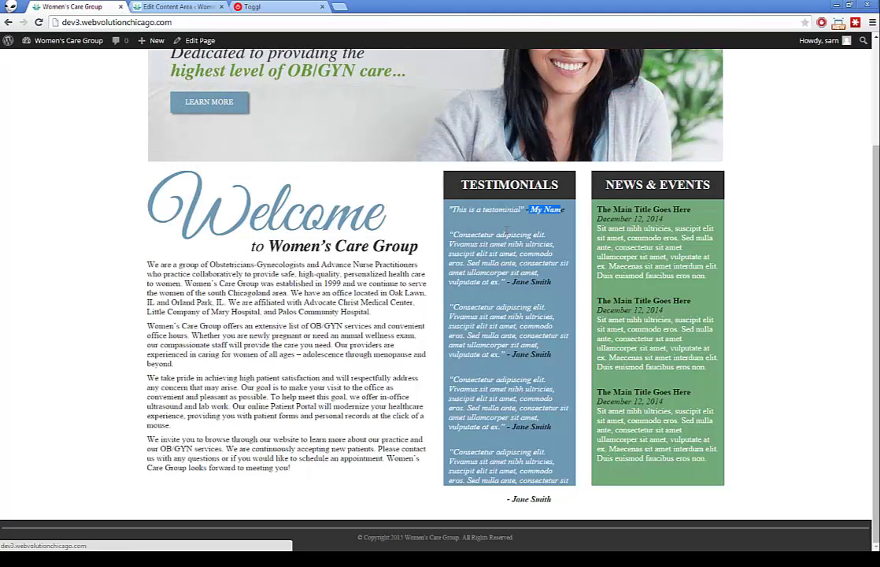
click(175, 7)
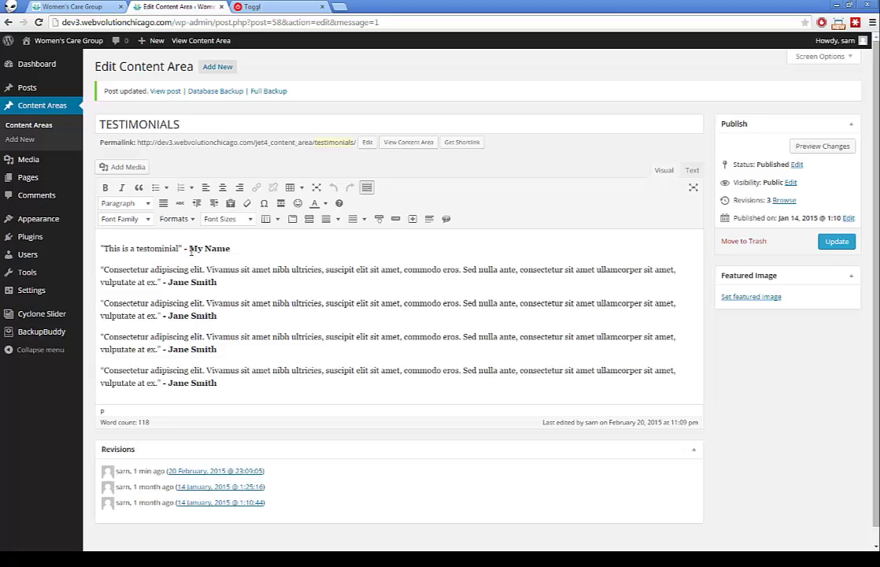
click(72, 6)
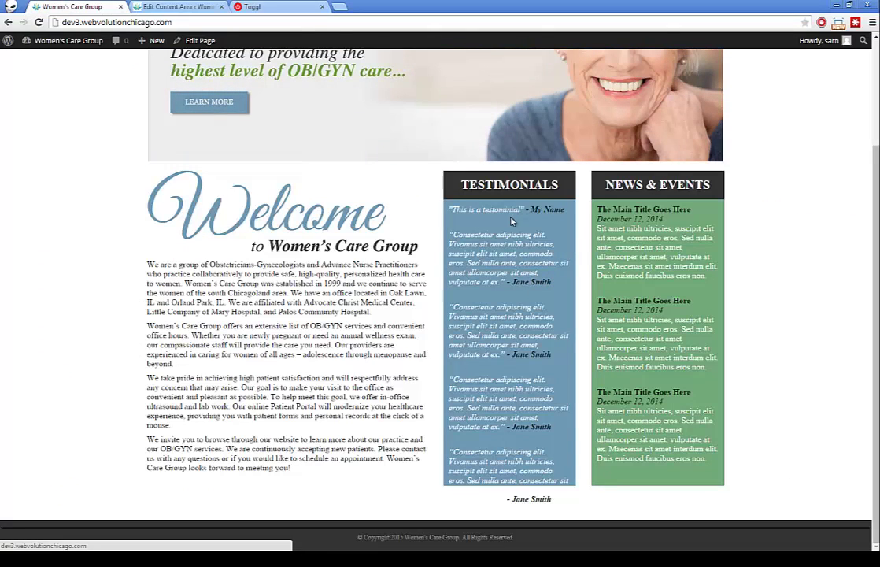
Open the NEWS & EVENTS content area for editing
click(169, 7)
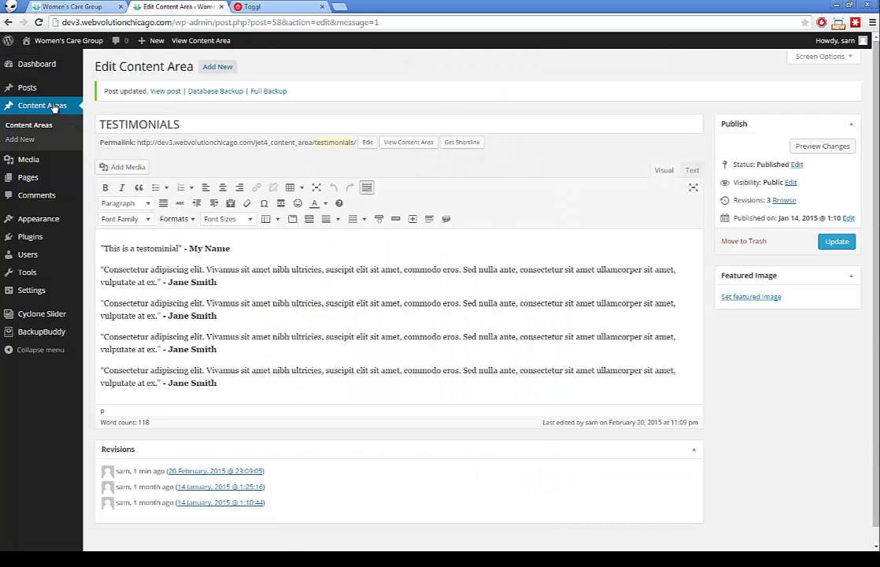
click(38, 128)
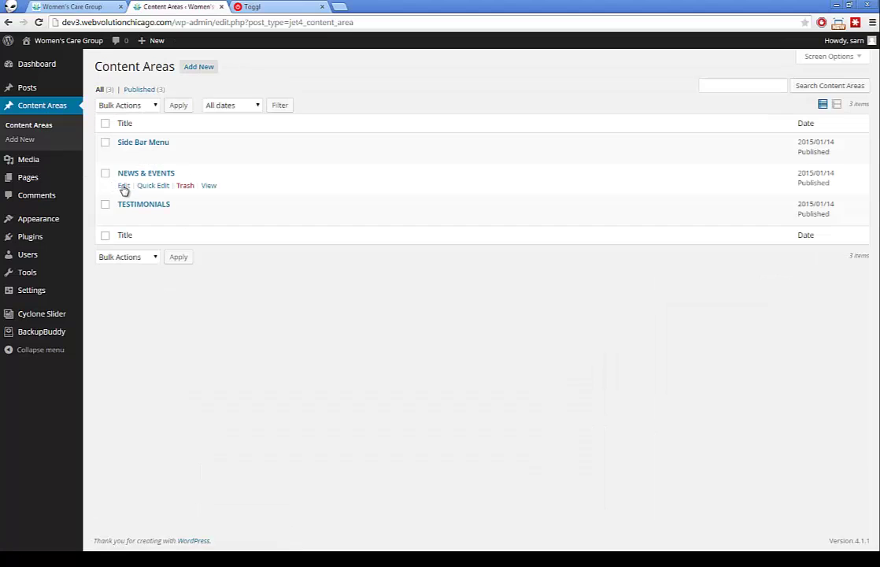
click(123, 187)
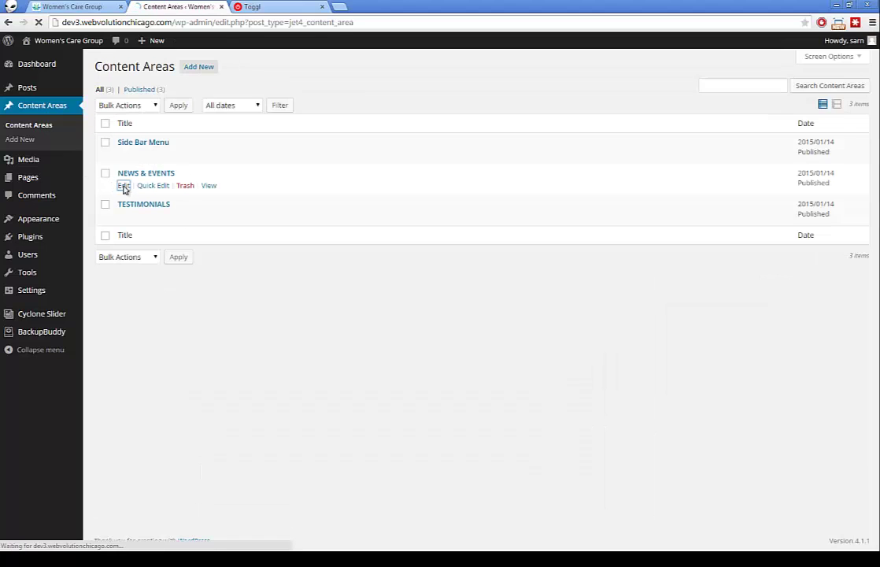
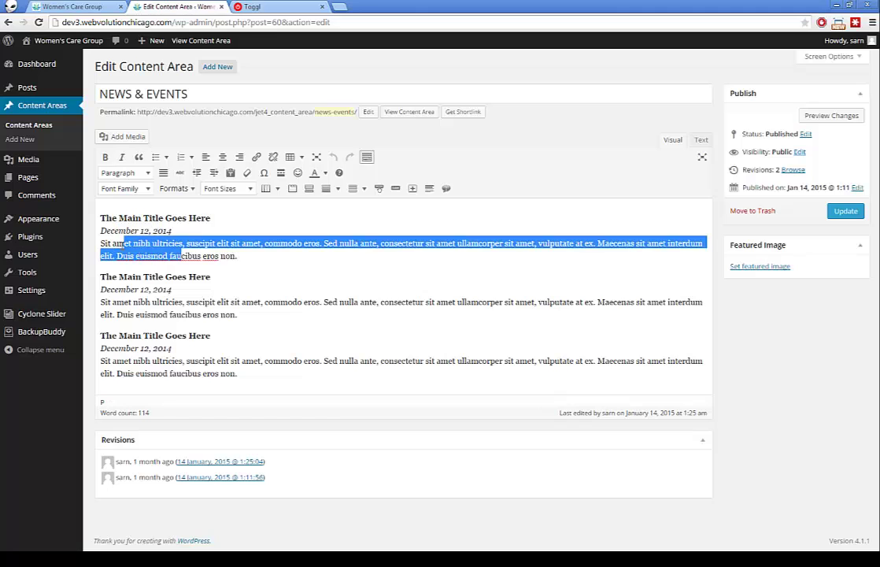
Duplicate the first news entry, including its title, date and body text, above the existing entries
click(184, 236)
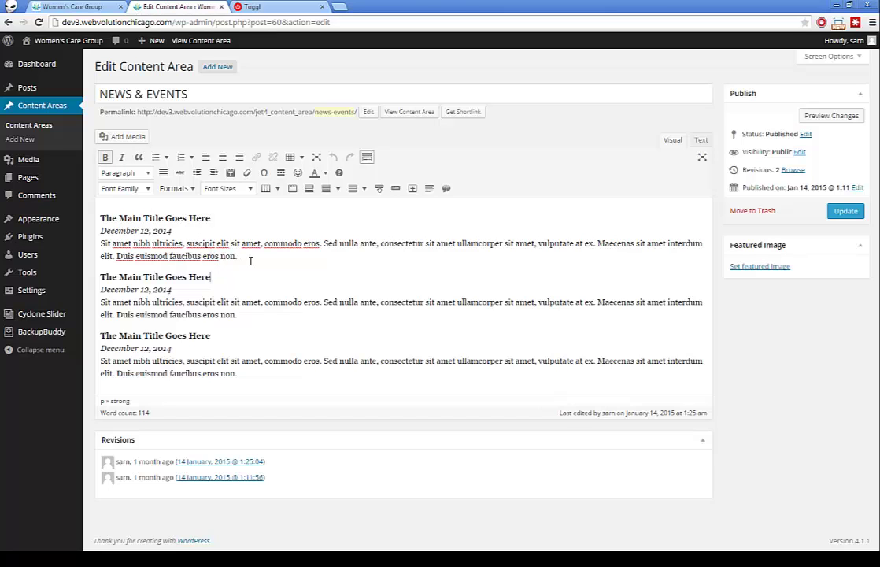
drag(252, 259, 35, 211)
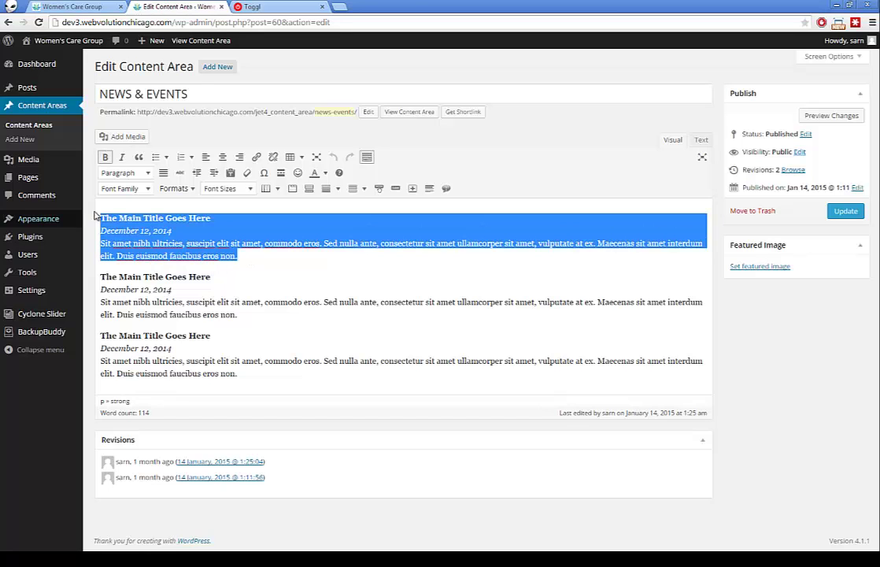
right_click(122, 225)
click(155, 273)
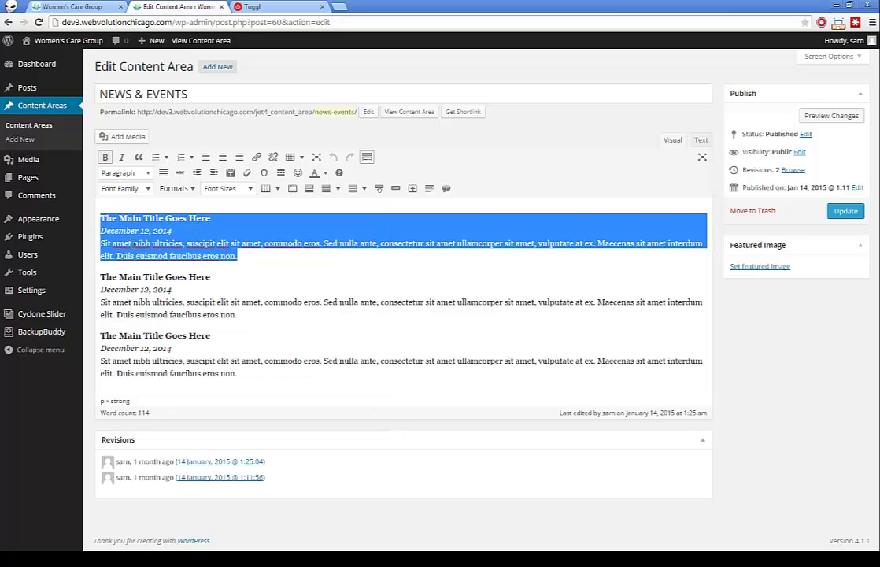
click(125, 230)
click(98, 218)
key(Return)
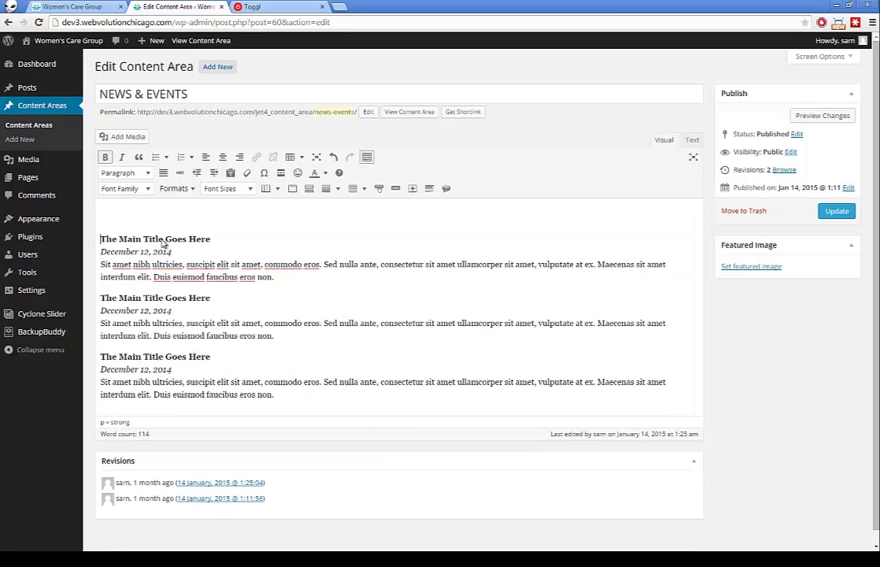
right_click(174, 219)
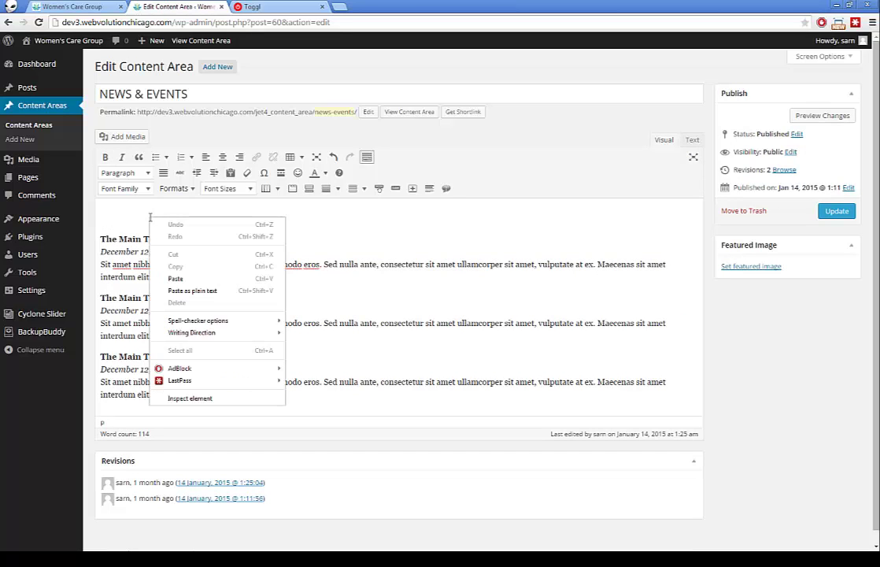
click(178, 276)
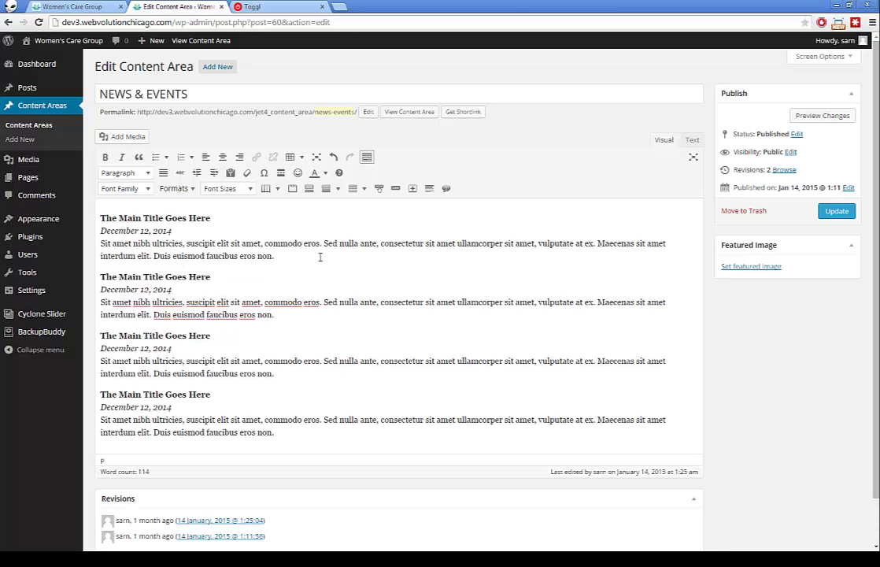
Replace the body text of the top news entry with "The newest event."
drag(318, 253, 88, 250)
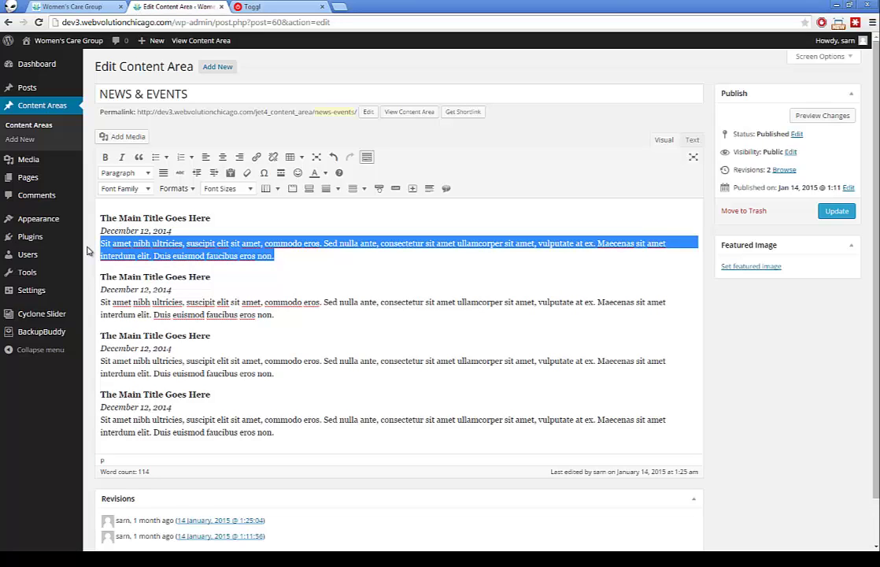
text(The )
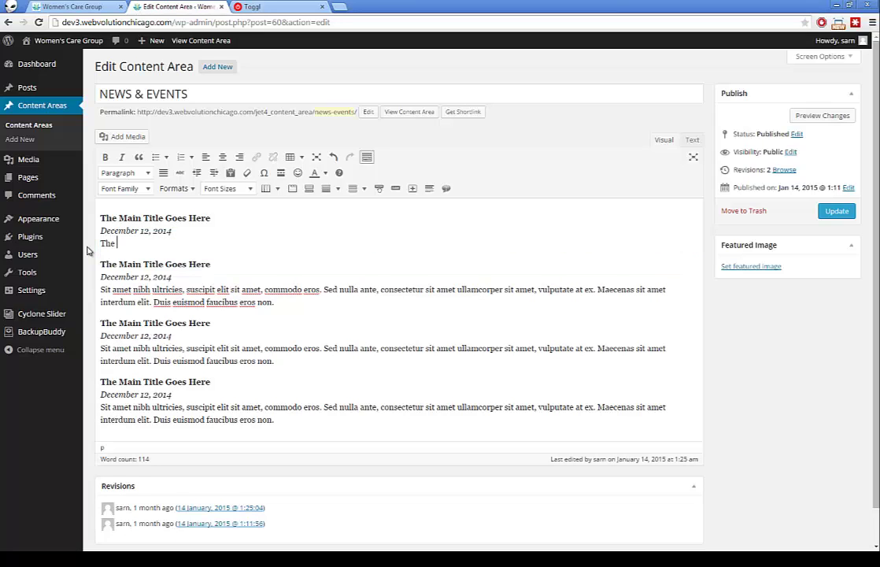
text(newest even)
key(shift+Left)
key(shift+Left)
key(shift+Left)
key(shift+Left)
key(shift+Left)
key(shift+Left)
key(shift+Left)
key(shift+Left)
key(shift+Left)
key(shift+Left)
key(shift+Left)
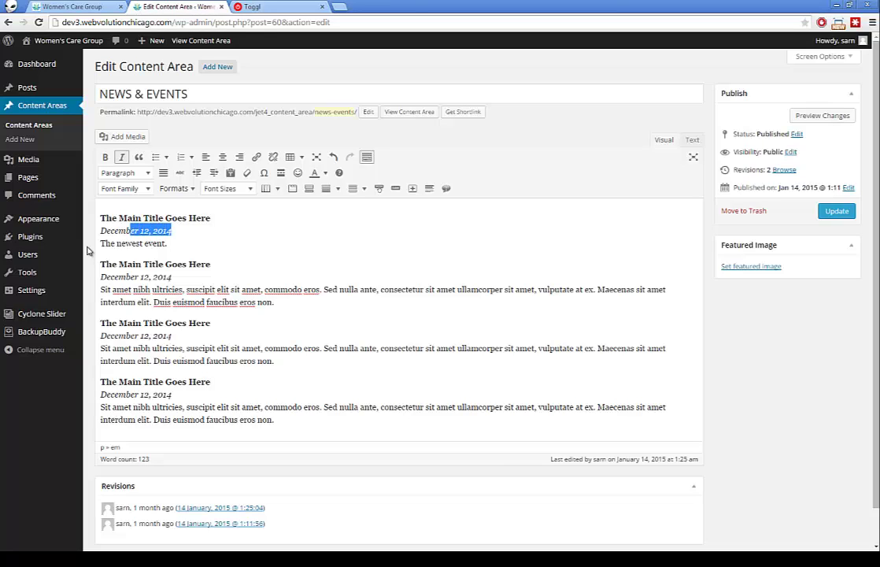
key(shift+Left)
key(shift+Left)
key(shift+Left)
key(shift+Left)
key(shift+Left)
key(shift+Left)
text(T)
key(BackSpace)
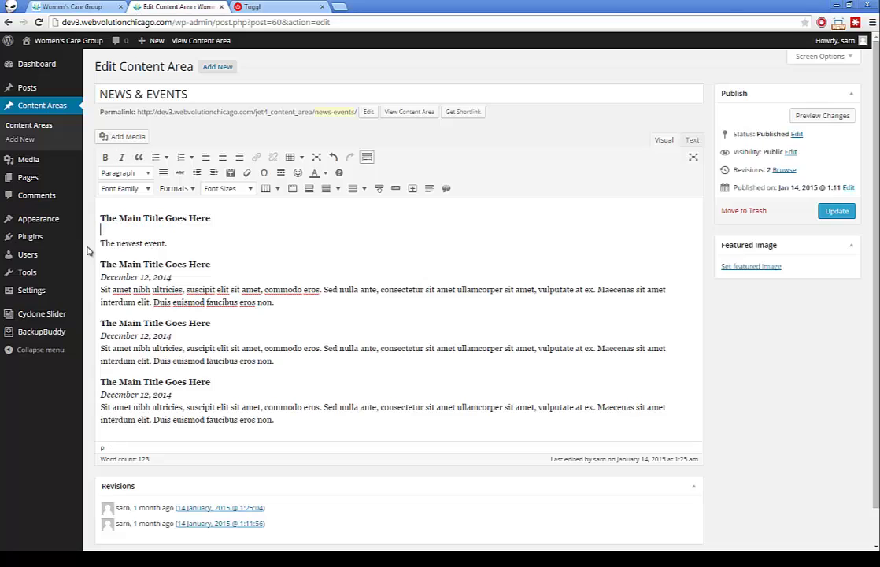
text(T)
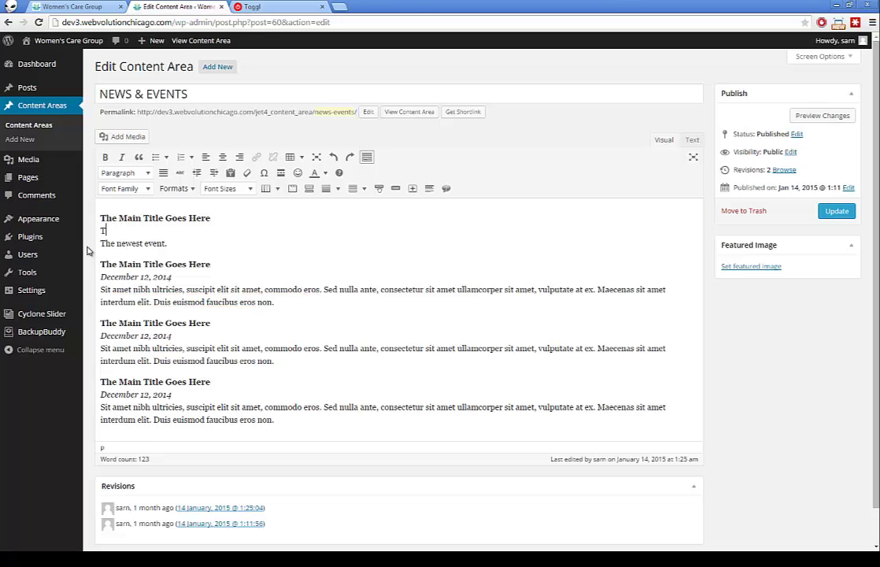
key(BackSpace)
key(ctrl+v)
Change the top news entry's date to January 1, 2015, keeping its italic formatting
click(107, 229)
key(shift+Right)
key(shift+Right)
key(shift+Right)
key(shift+Right)
key(shift+Right)
key(shift+Right)
key(shift+Right)
key(shift+Right)
key(shift+Right)
key(shift+Right)
key(shift+Right)
key(shift+Right)
key(shift+Right)
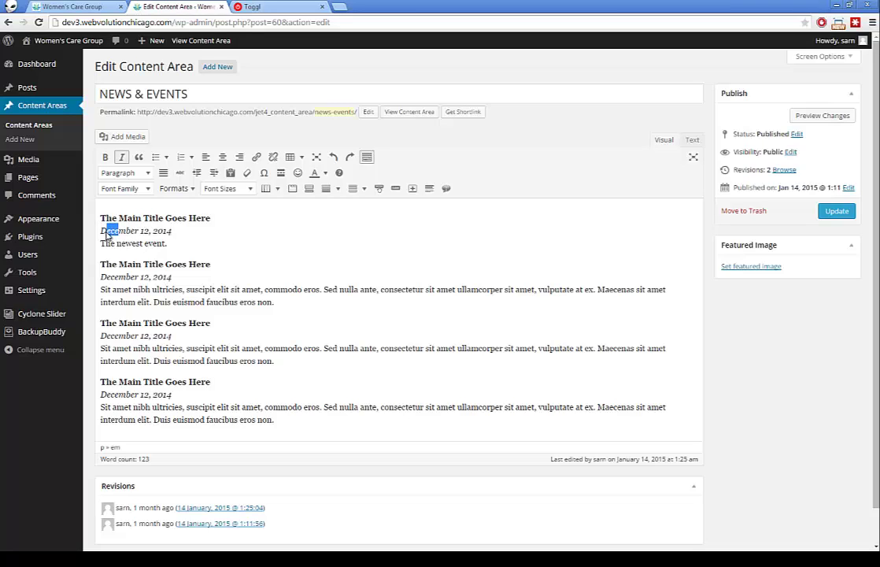
key(shift+Right)
key(shift+Right)
key(shift+Right)
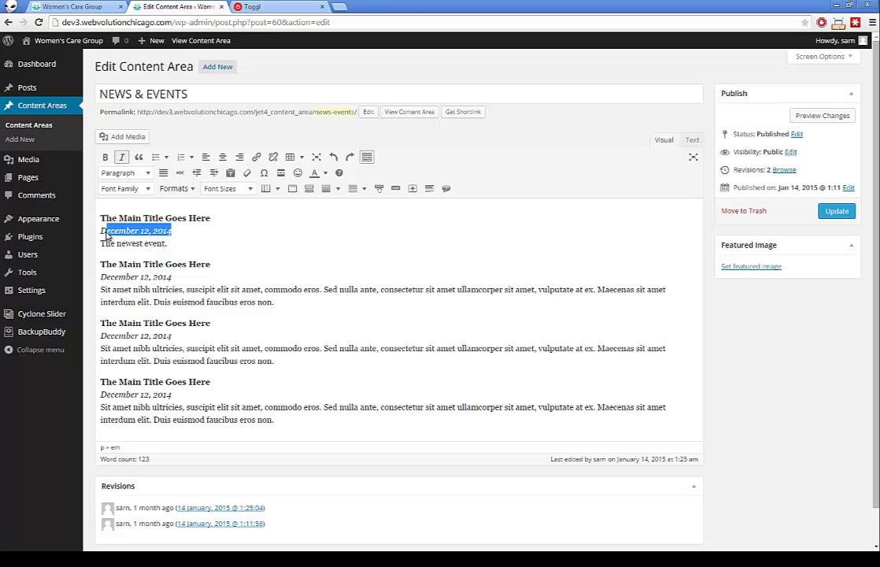
key(BackSpace)
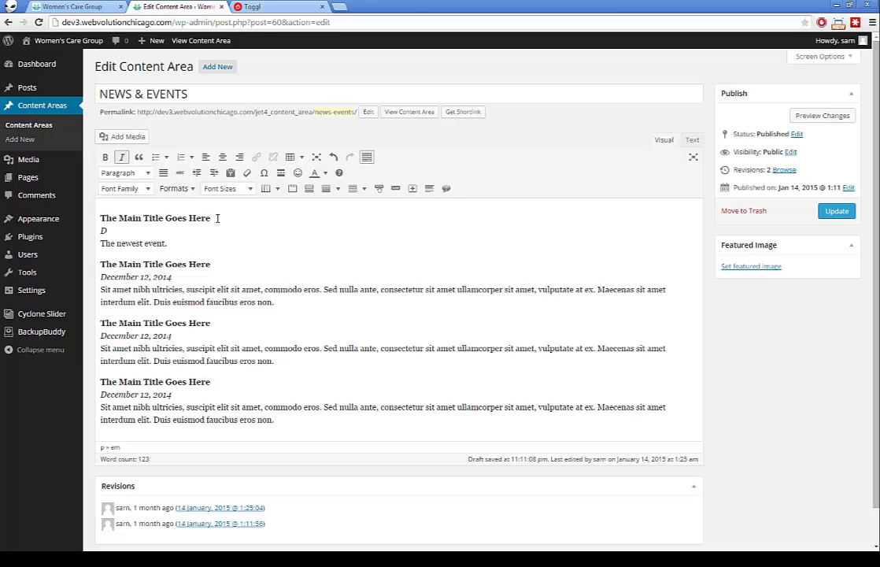
text(January 15)
text( 201)
key(BackSpace)
Replace the top news entry's title with "New Title", keeping it bold
drag(104, 218, 211, 218)
key(BackSpace)
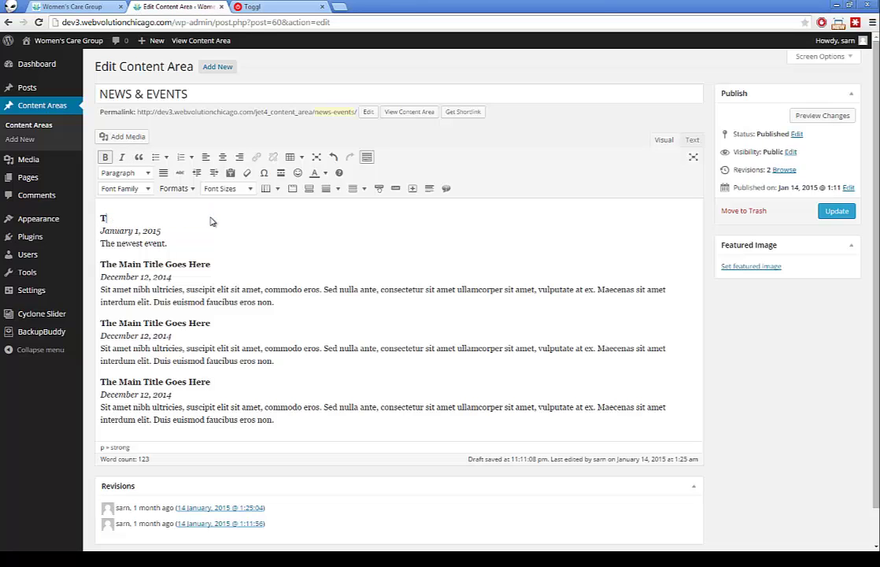
text(New Title)
key(Delete)
Duplicate the "New Title" entry with its date and body text above the original
drag(184, 248, 29, 208)
key(Left)
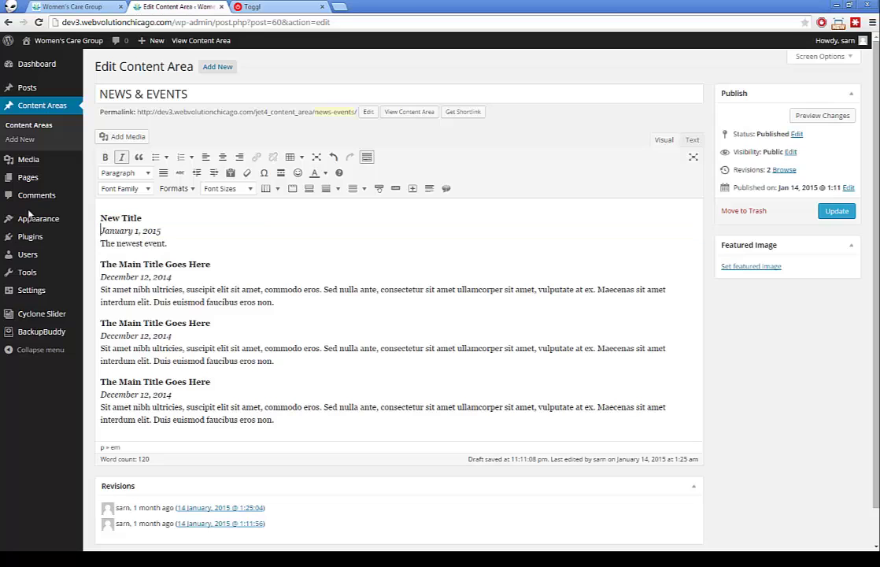
key(Return)
key(ctrl+v)
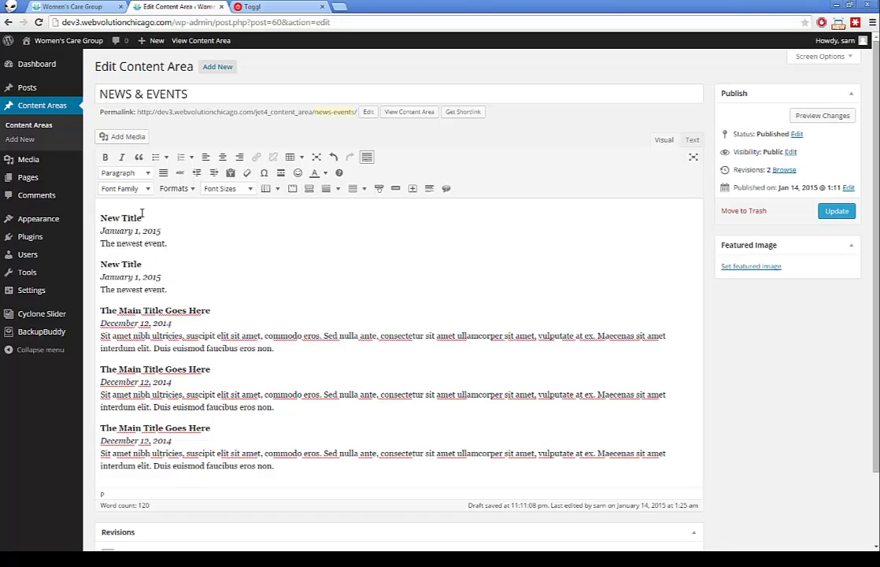
Retitle the top copy "Test" in bold and compare its title and date with the older entry's formatting
mouse_move(25, 218)
drag(101, 218, 196, 217)
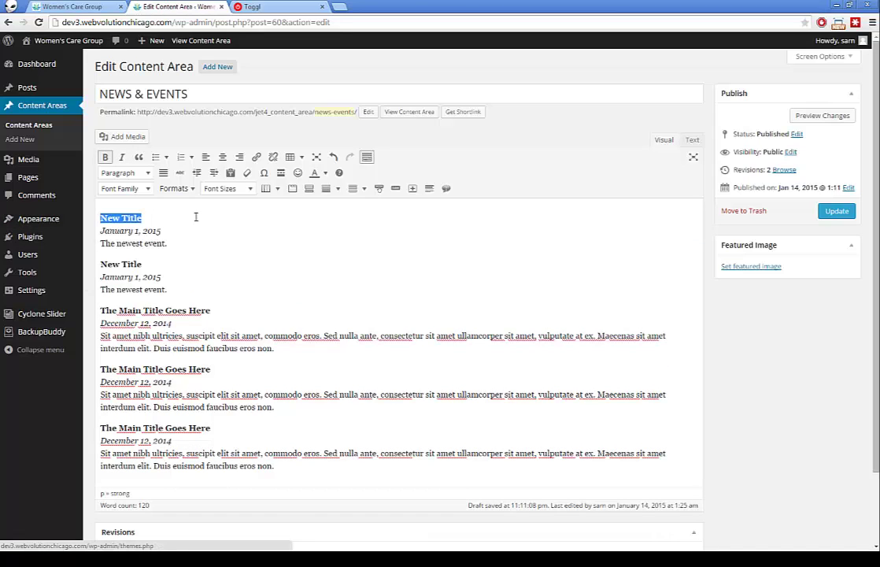
click(142, 218)
drag(142, 218, 72, 223)
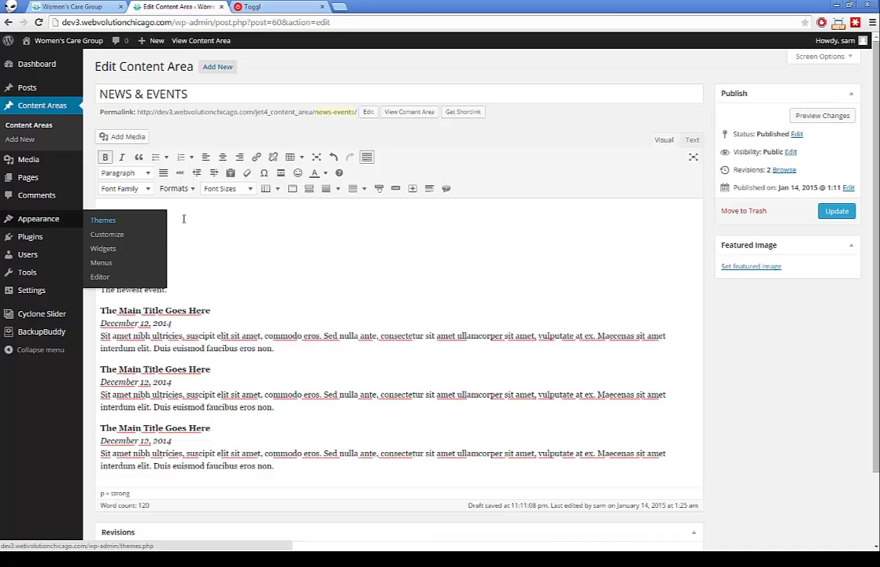
key(BackSpace)
text(Test)
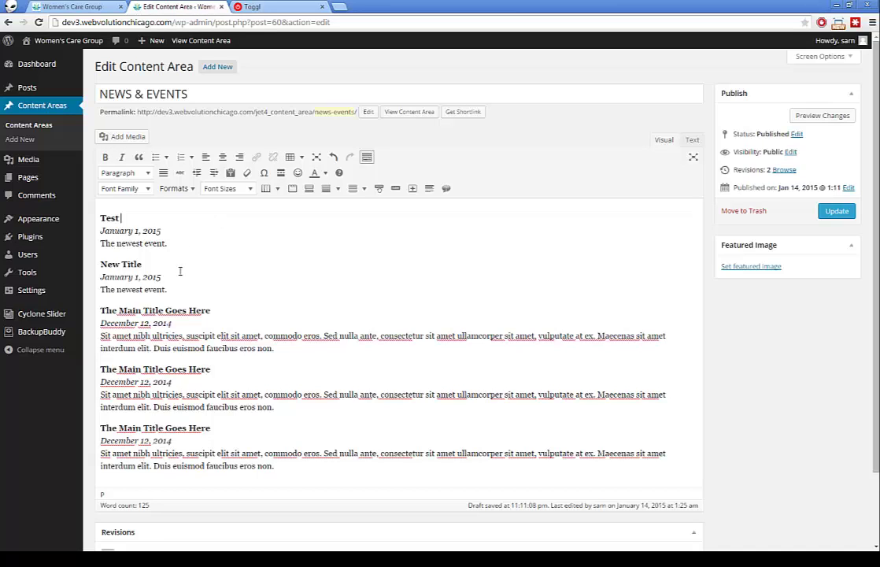
drag(198, 310, 105, 310)
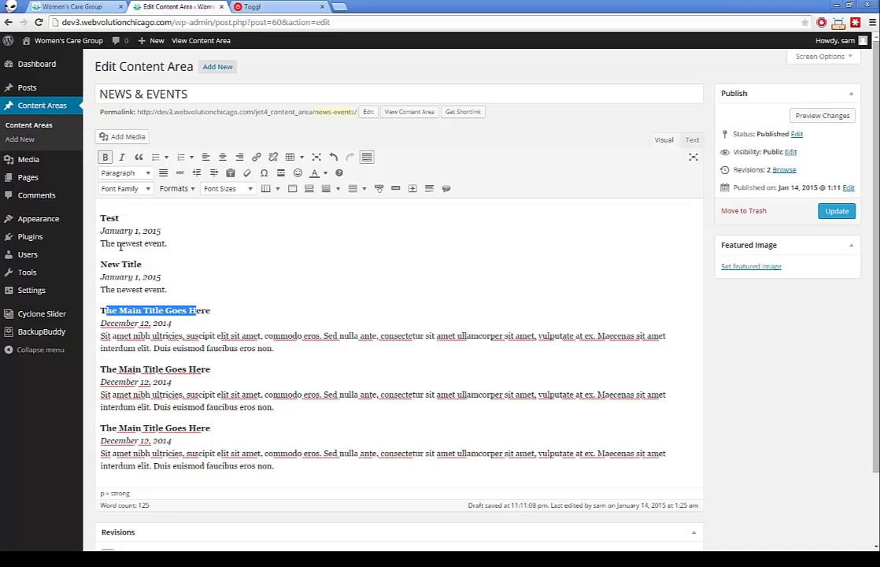
drag(135, 323, 151, 323)
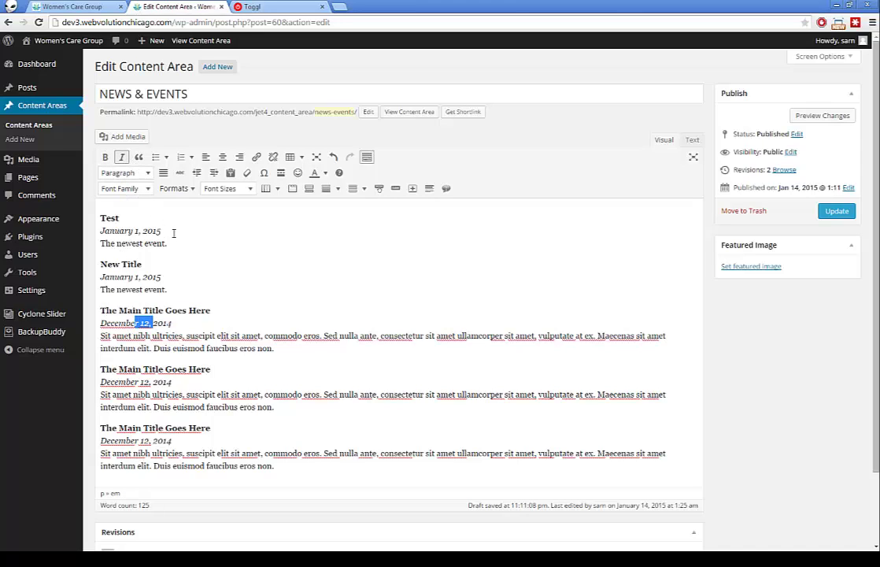
Delete the "Test" entry and keep the "New Title" heading directly above its date
drag(173, 246, 98, 214)
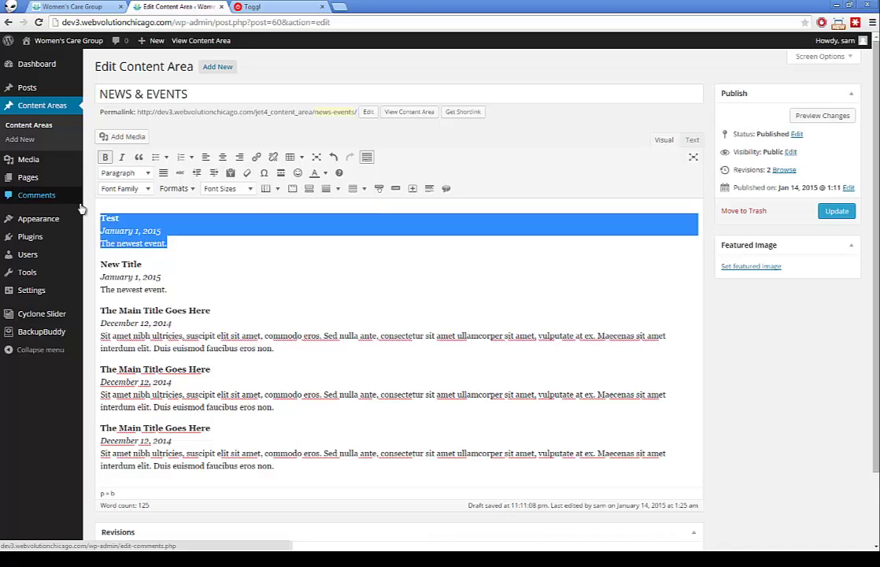
key(Delete)
key(Delete)
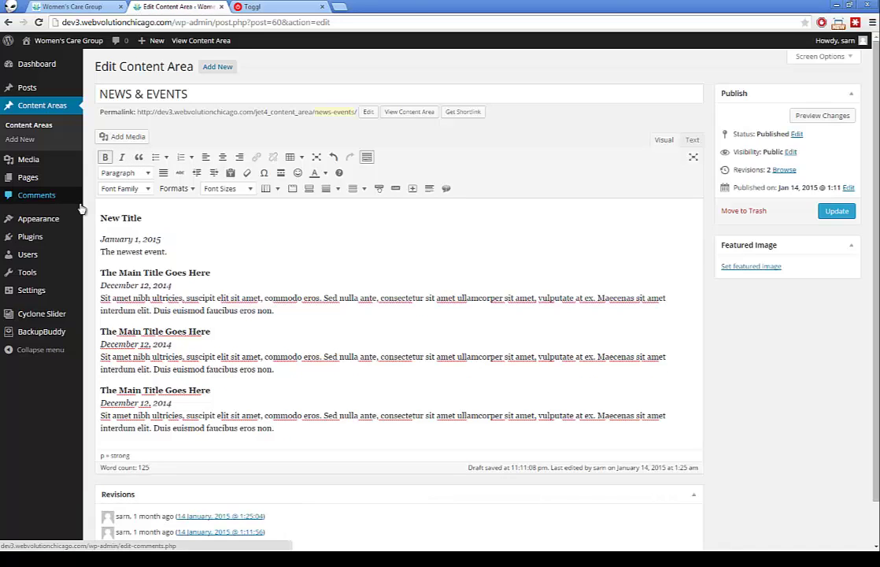
key(Delete)
key(Return)
key(BackSpace)
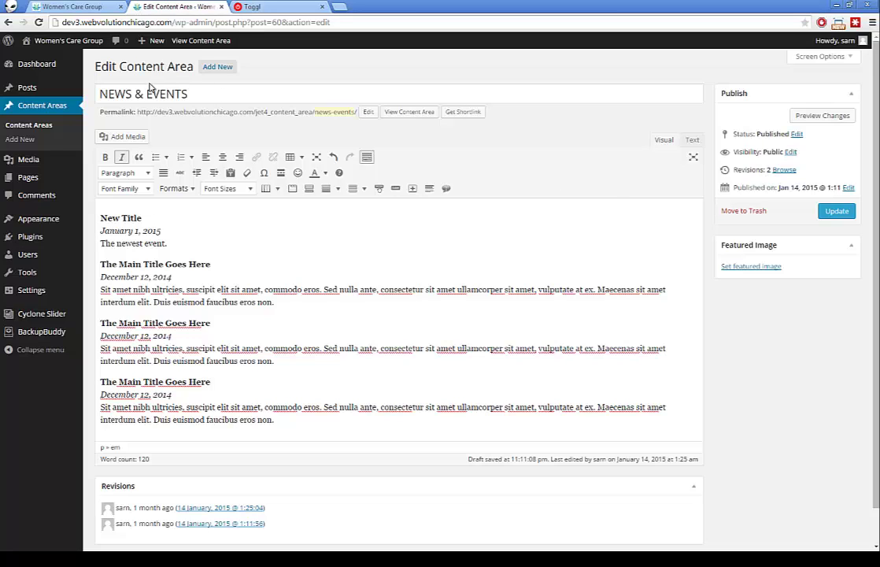
Update the NEWS & EVENTS content area and reload the live home page to check its News & Events column
click(34, 126)
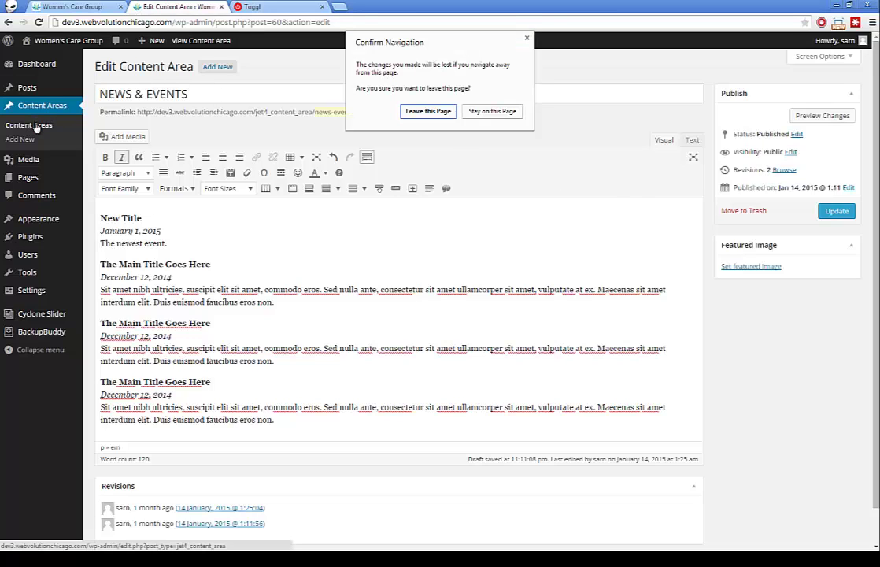
click(528, 38)
click(830, 212)
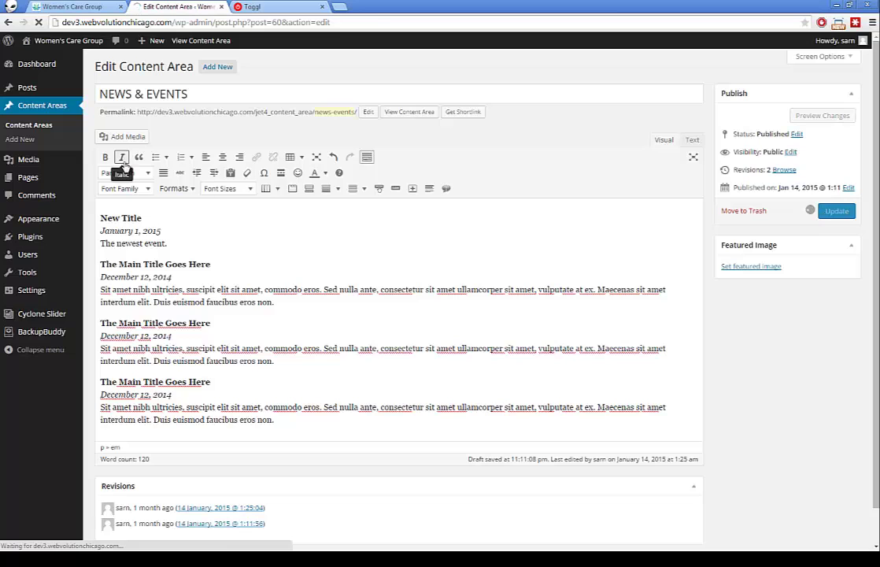
click(71, 6)
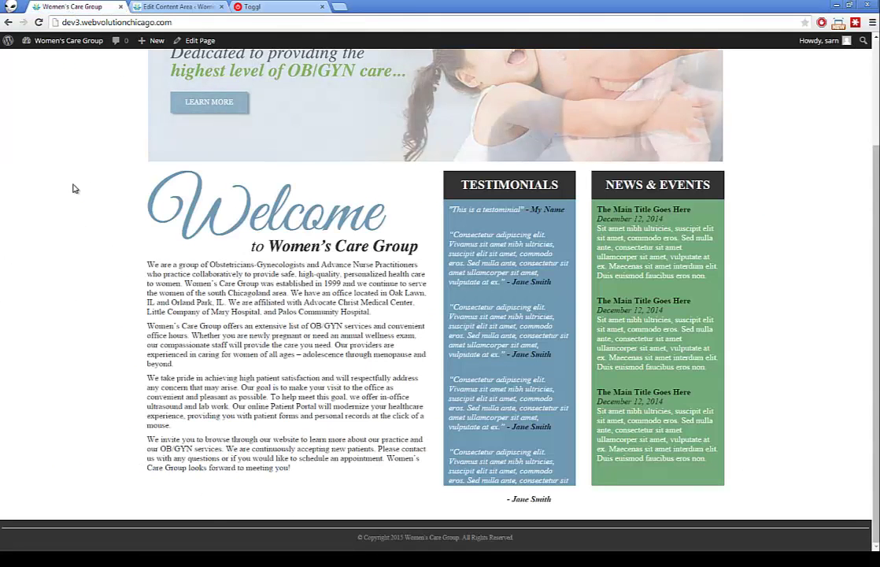
key(F5)
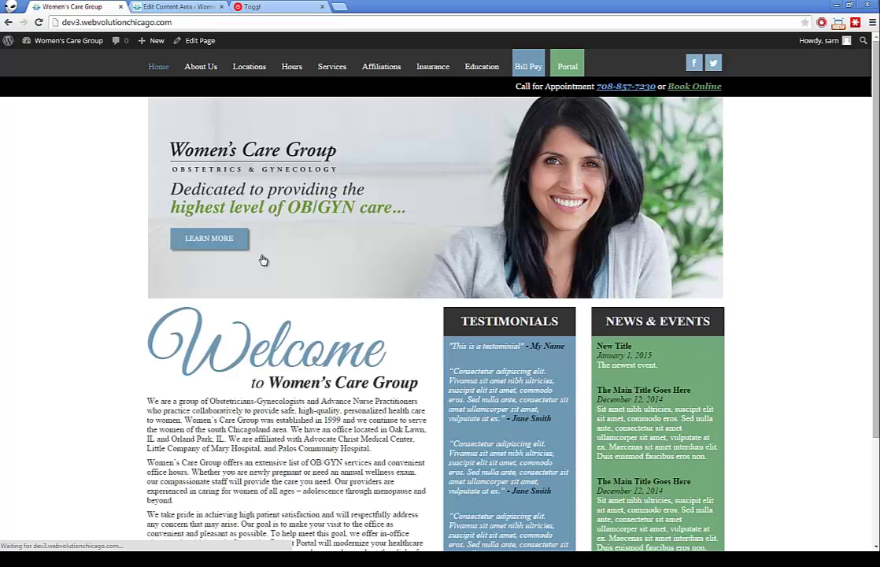
Return to the content areas list and open the Side Bar Menu content area for editing
click(178, 7)
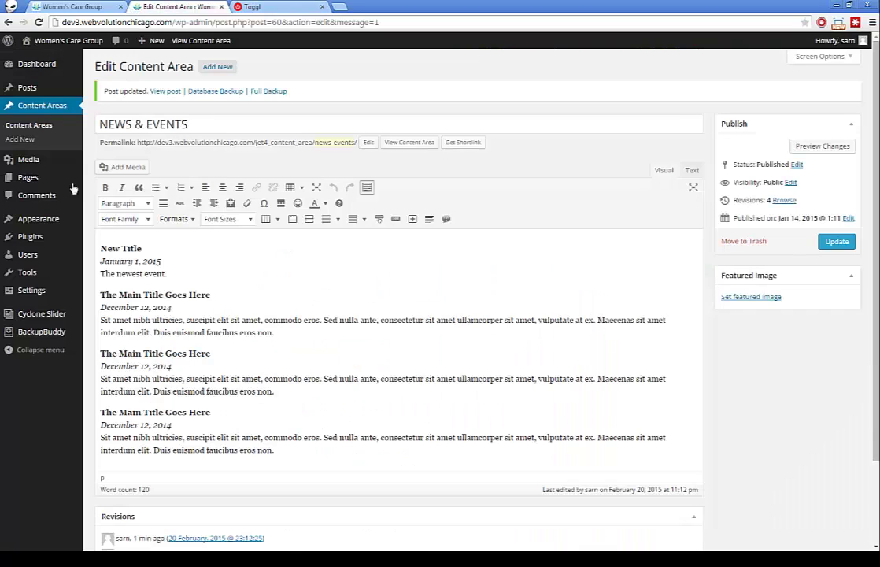
click(28, 126)
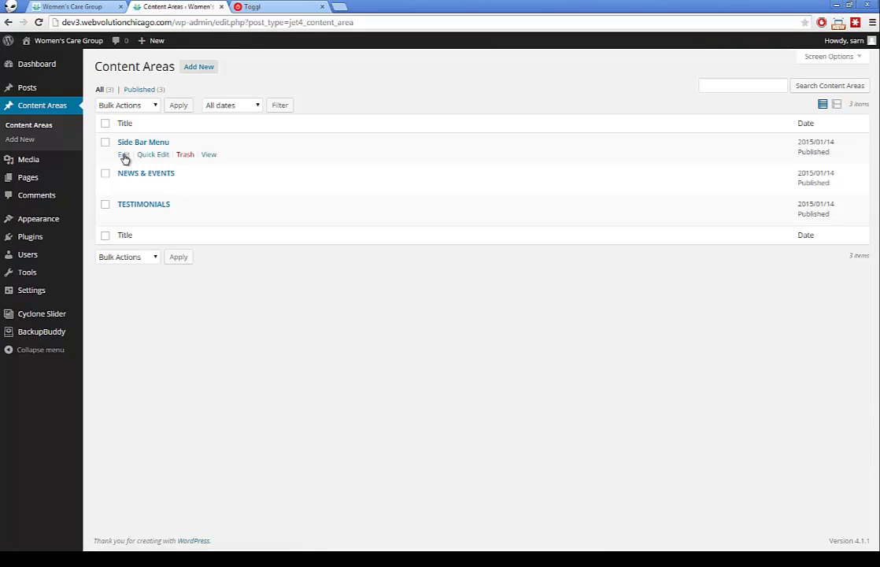
click(123, 156)
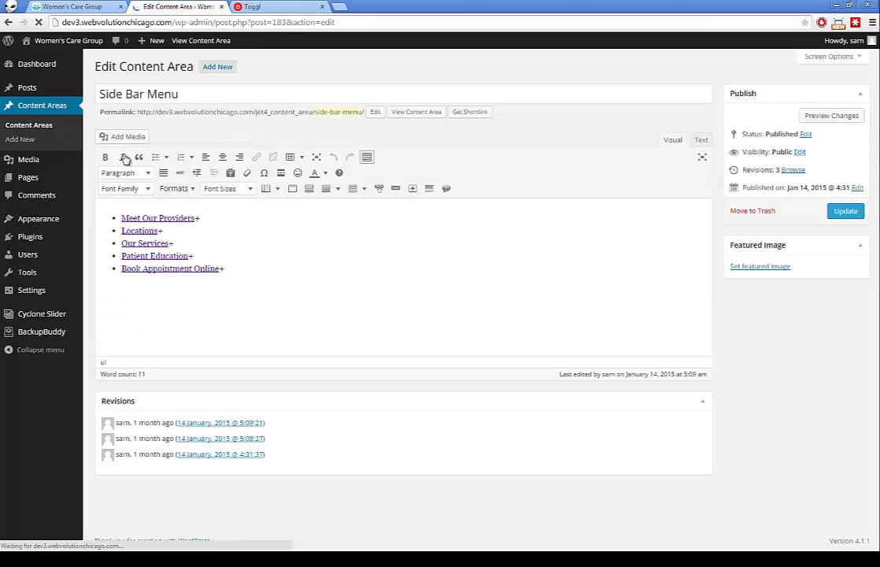
Browse the live site's Locations, Services and Affiliations pages to find one that displays the side bar menu
click(72, 7)
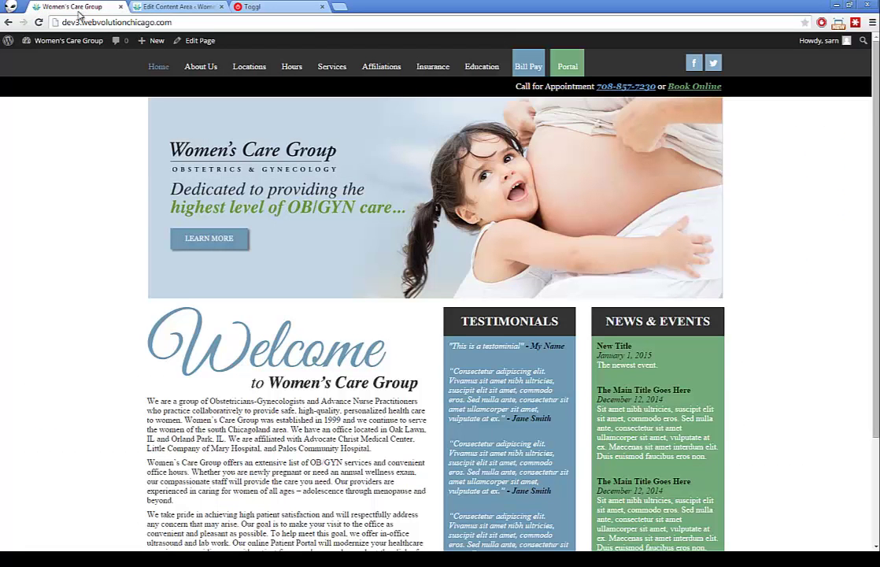
click(250, 68)
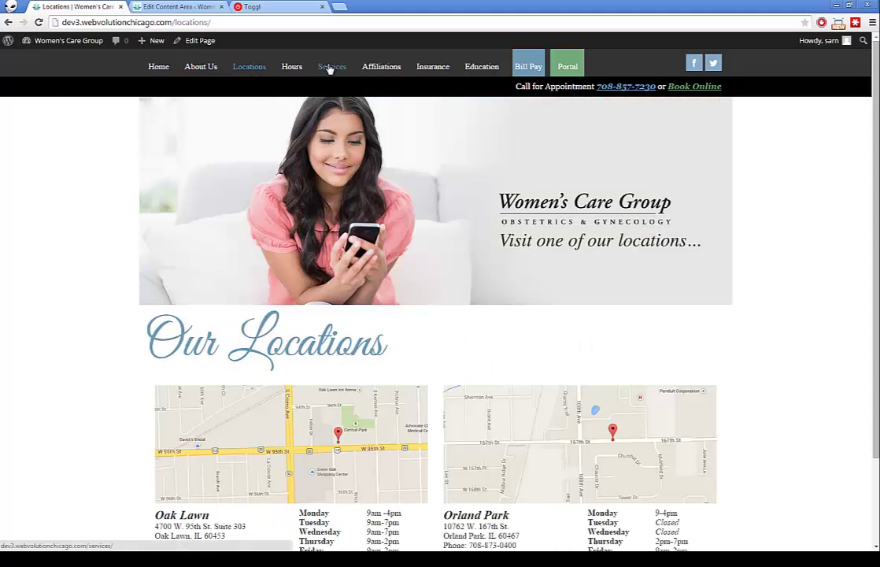
click(330, 68)
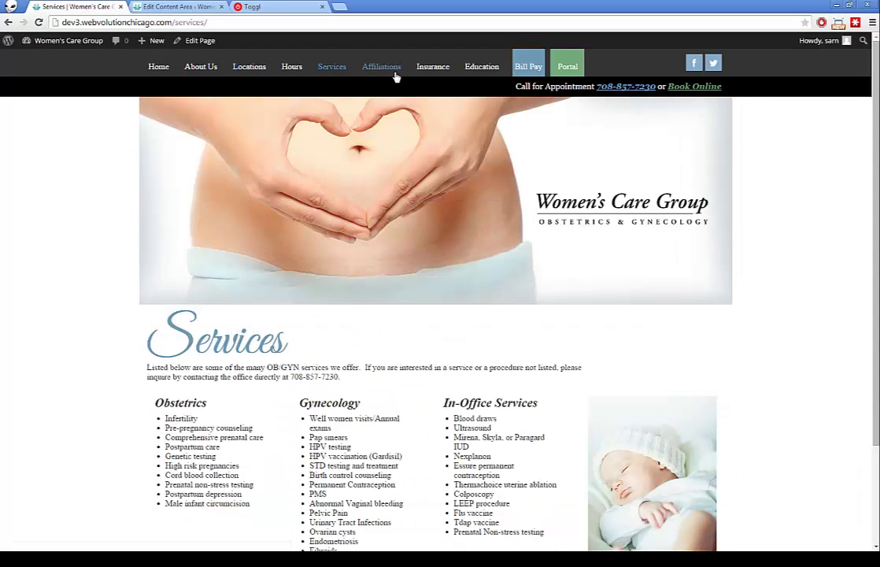
click(395, 73)
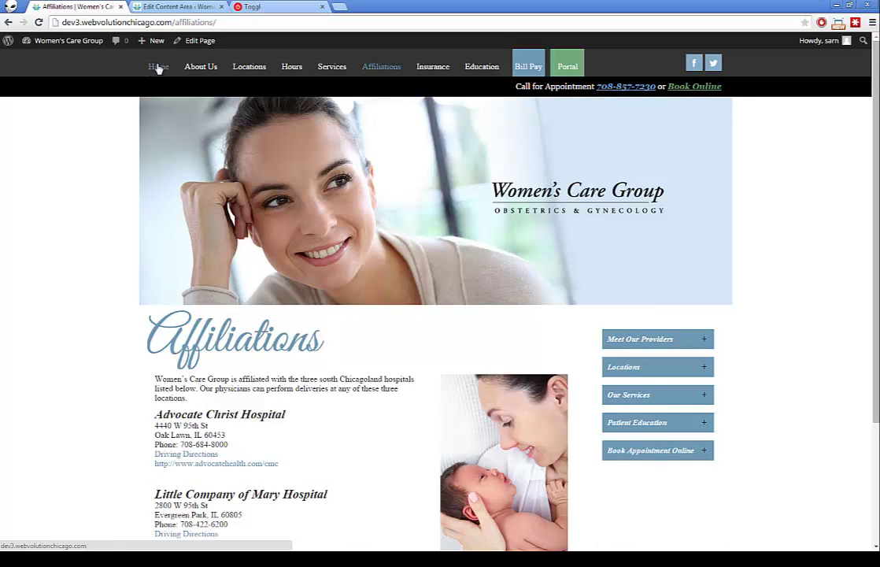
Add a "New Side Menu+" bullet below Book Appointment Online in the Side Bar Menu content area and update it
click(147, 7)
click(252, 274)
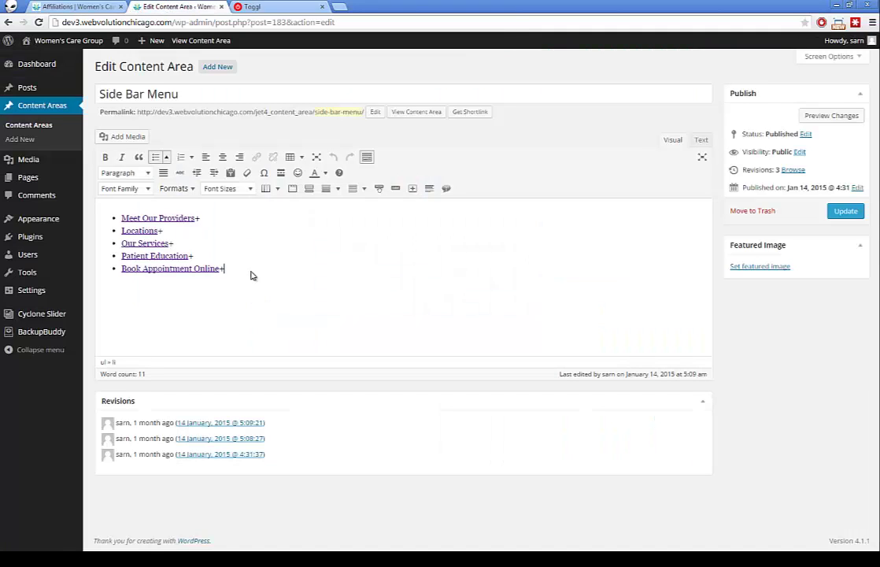
key(Return)
text(New Side Menu+)
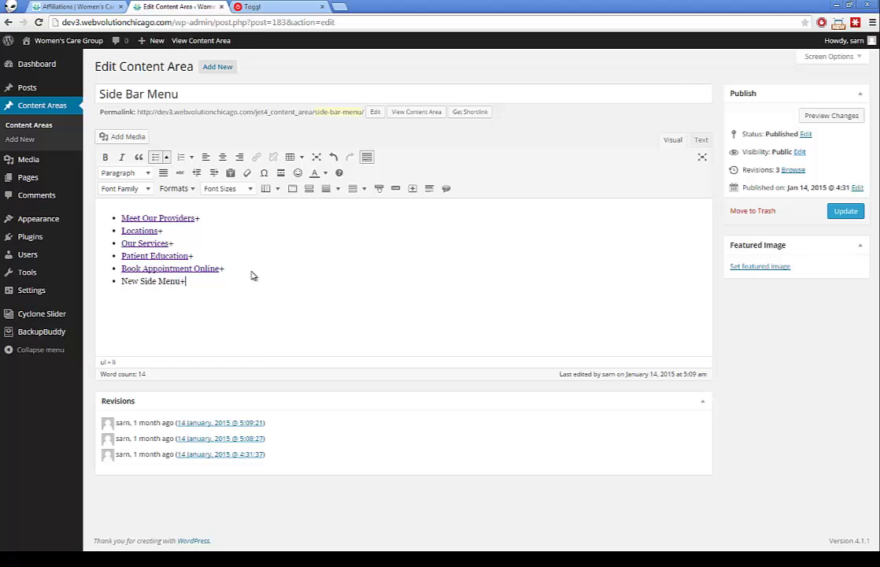
click(847, 211)
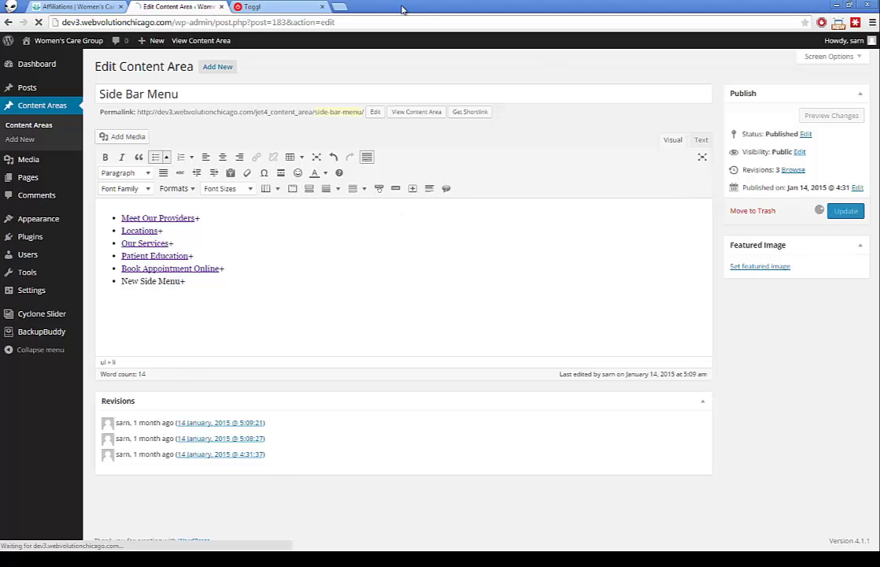
Reload the live Affiliations page and compare the new side menu entry with the linked Book Appointment Online entry
click(79, 7)
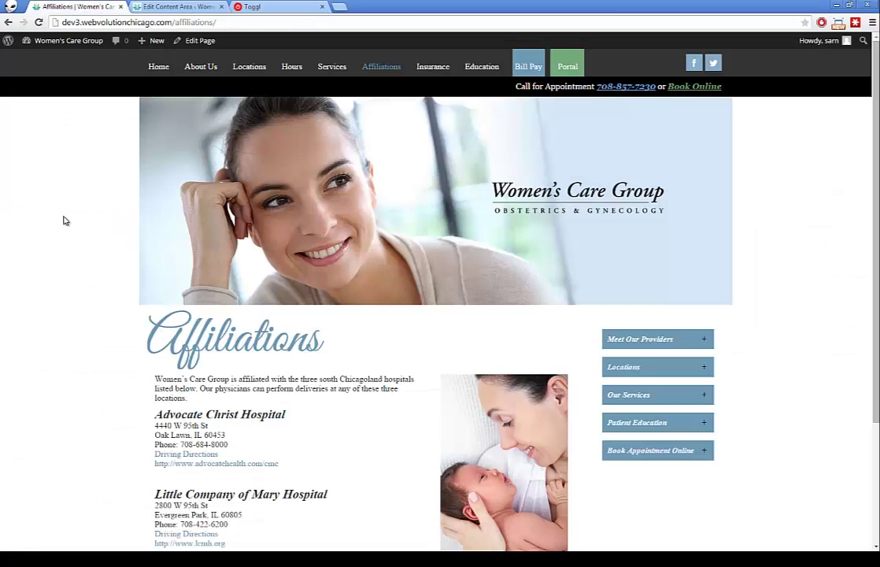
key(F5)
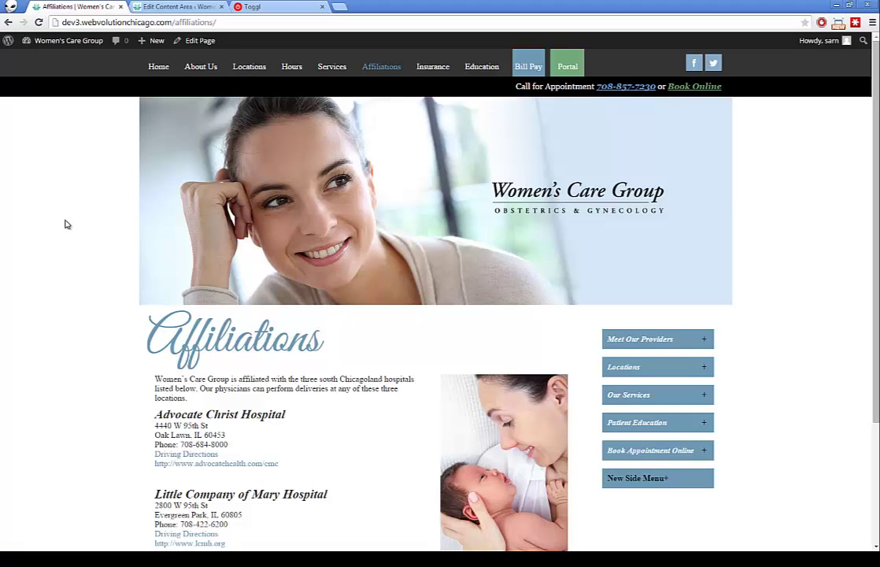
drag(629, 478, 623, 481)
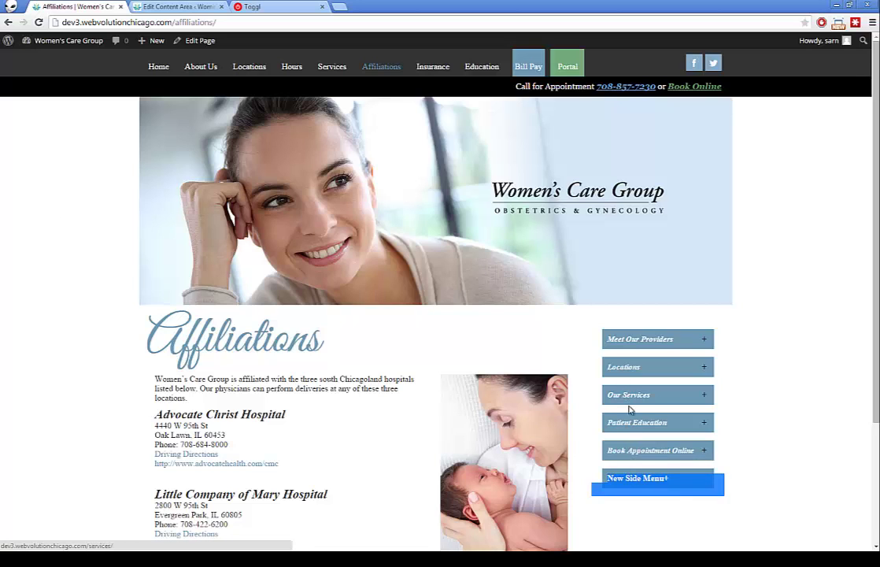
click(639, 456)
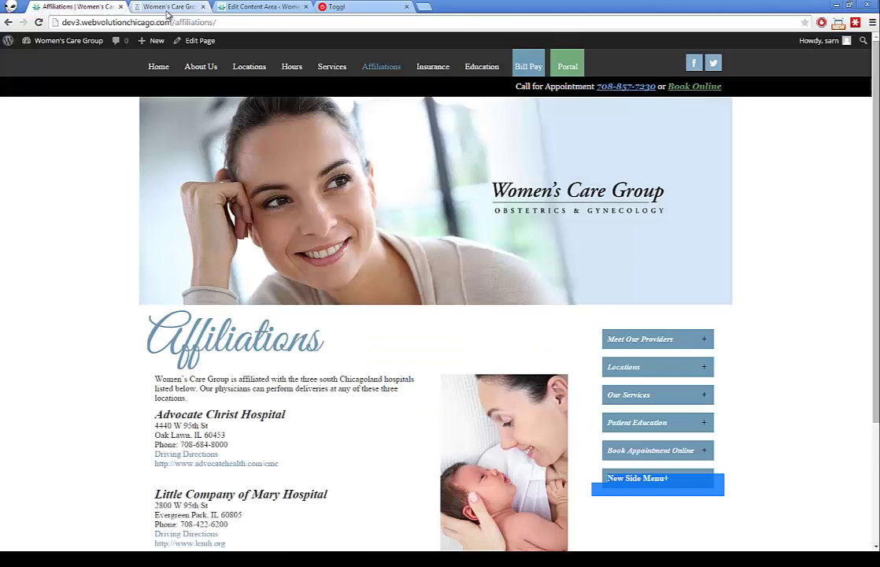
click(221, 7)
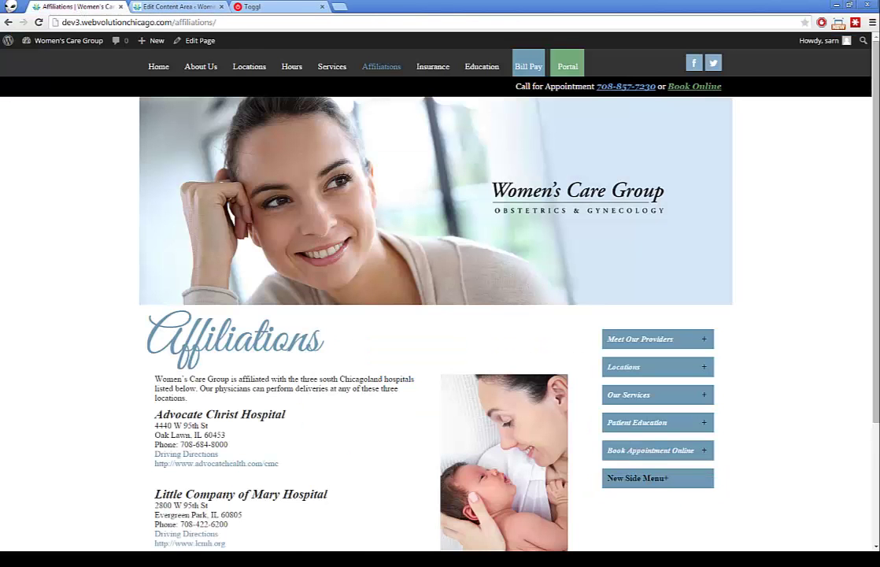
drag(673, 481, 617, 478)
Insert a space between "New Side Menu" and its plus sign in the Side Bar Menu content area
click(166, 6)
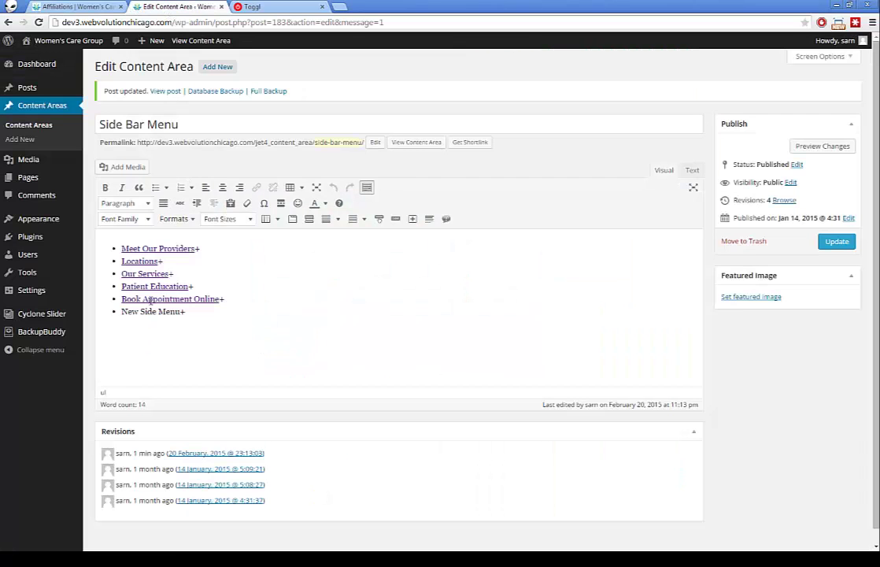
drag(122, 312, 175, 312)
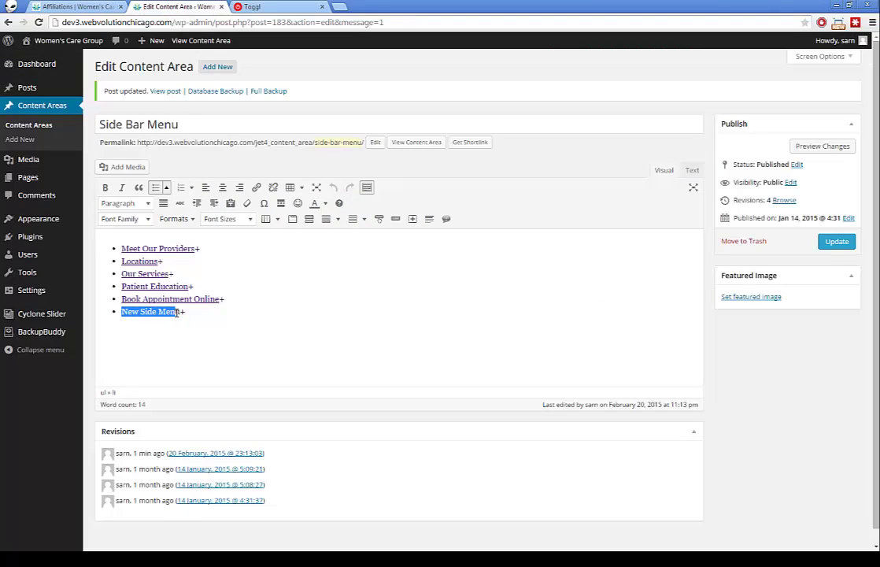
click(75, 6)
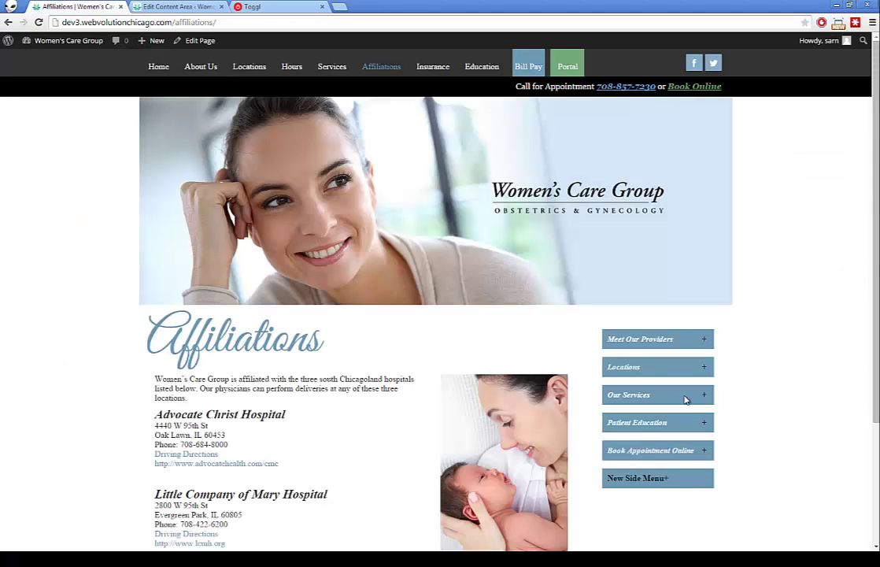
mouse_move(39, 52)
click(178, 5)
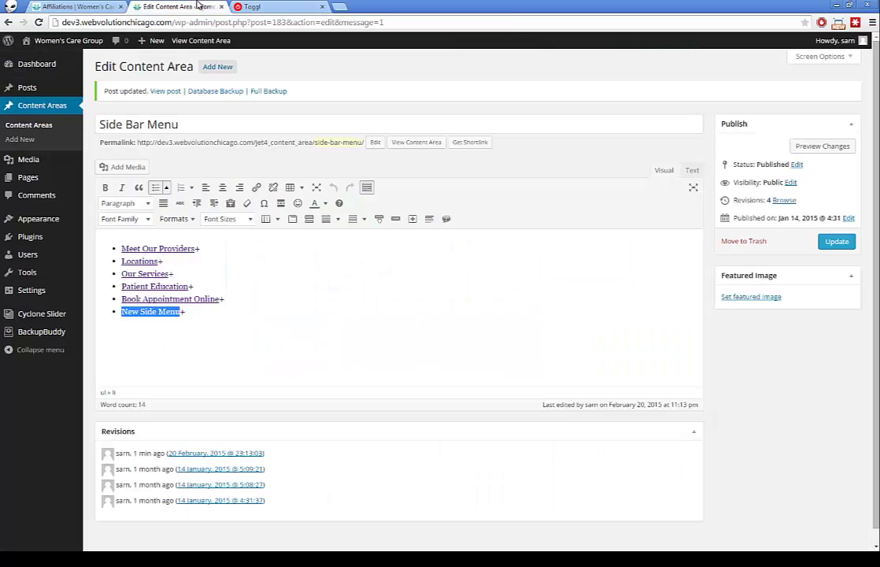
click(195, 313)
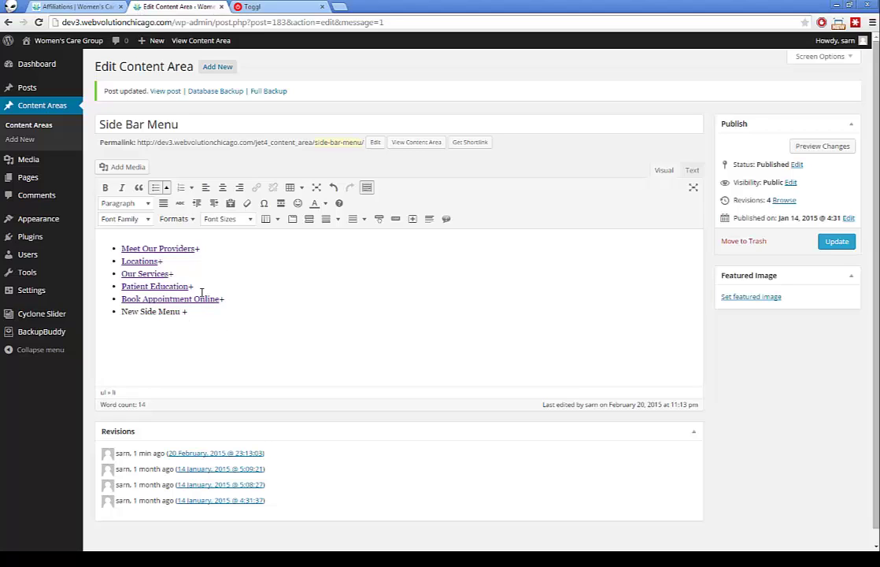
drag(181, 311, 122, 311)
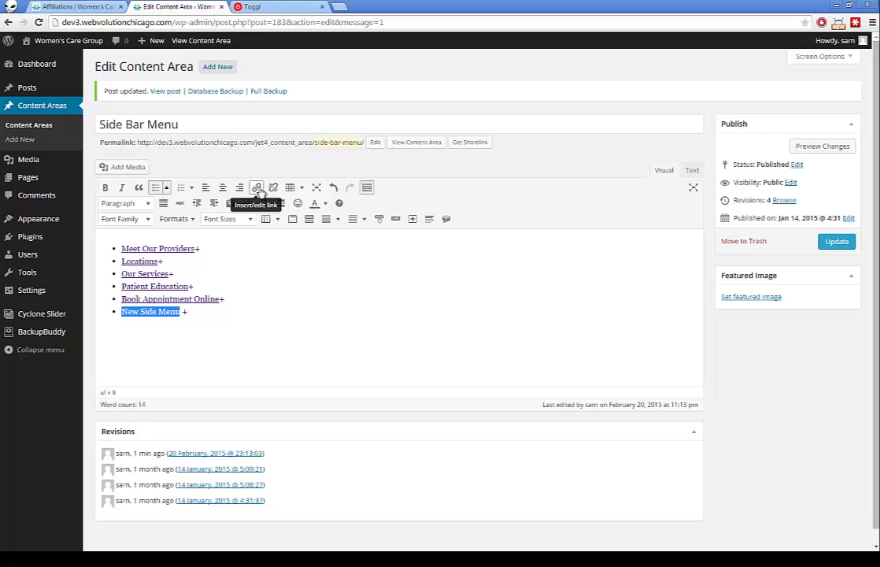
click(257, 188)
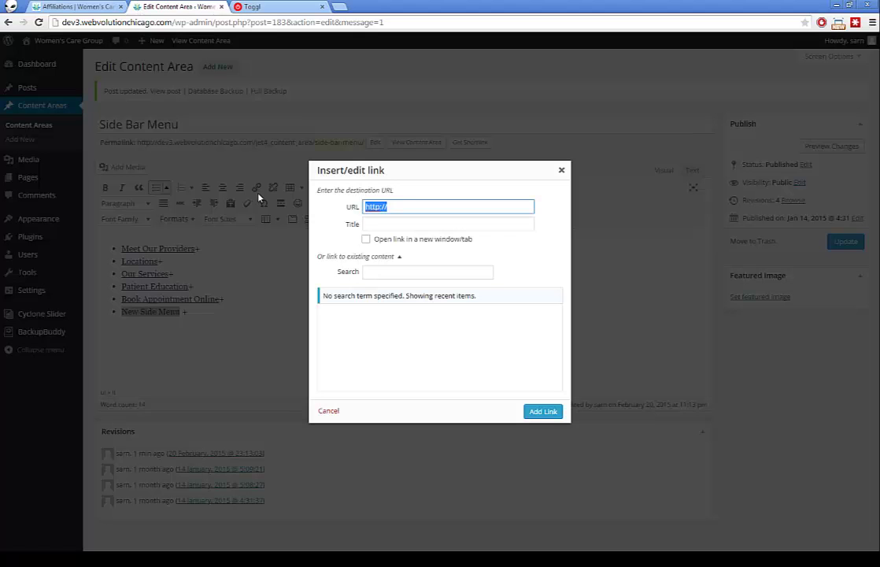
click(419, 207)
text(www.google.com)
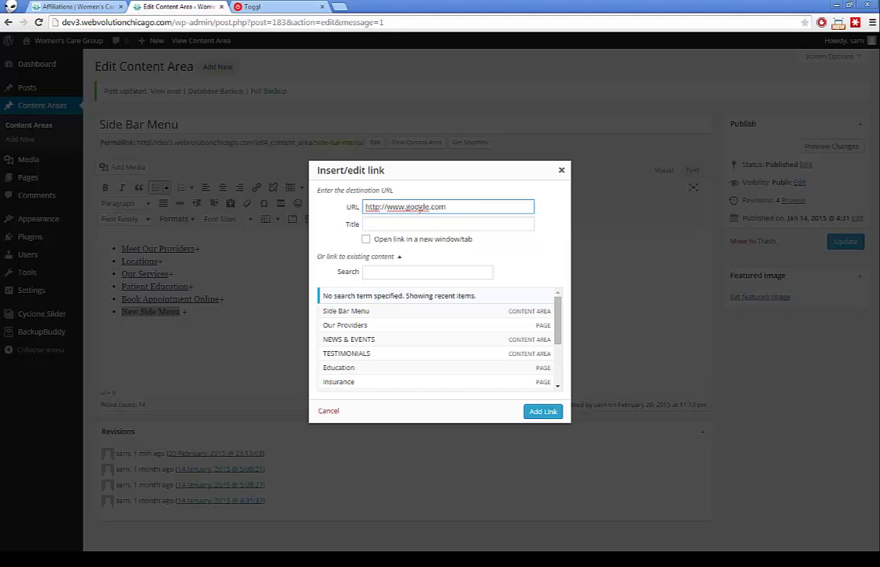
click(366, 239)
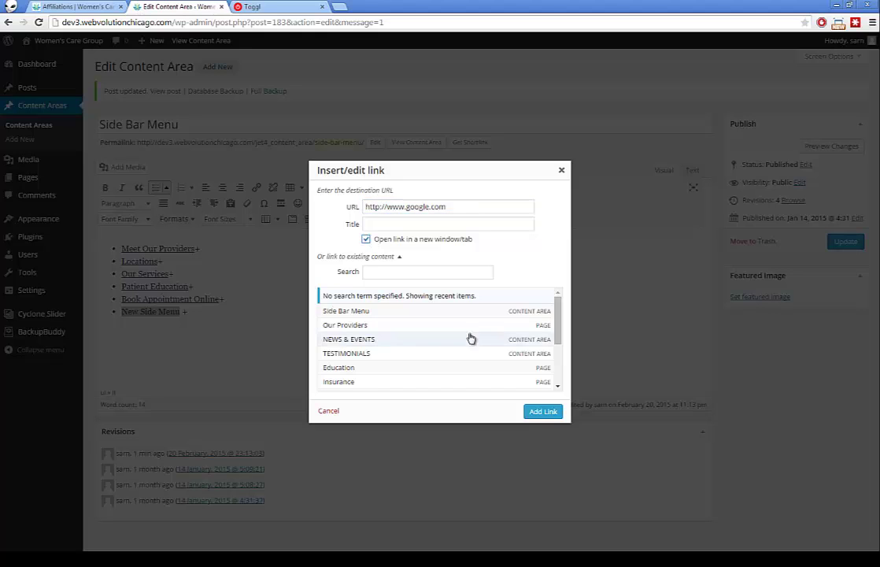
click(546, 411)
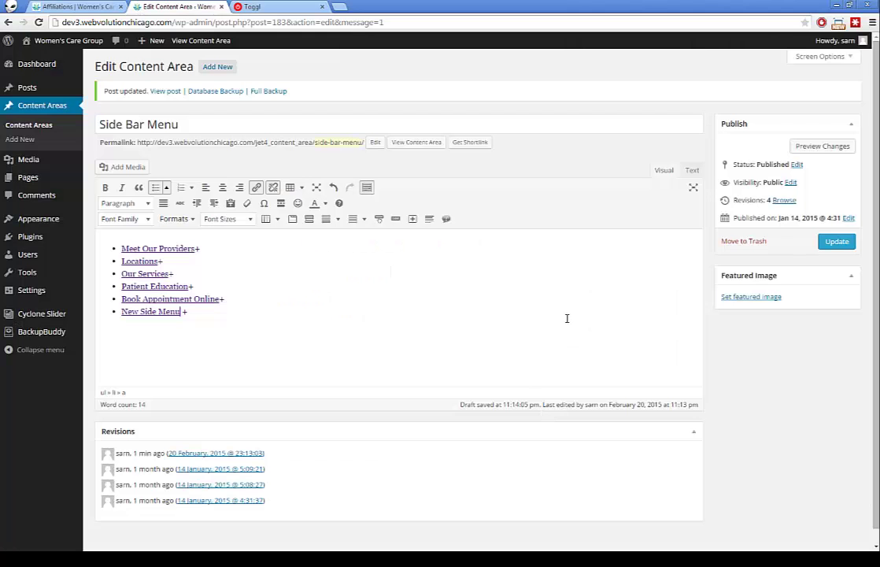
click(835, 243)
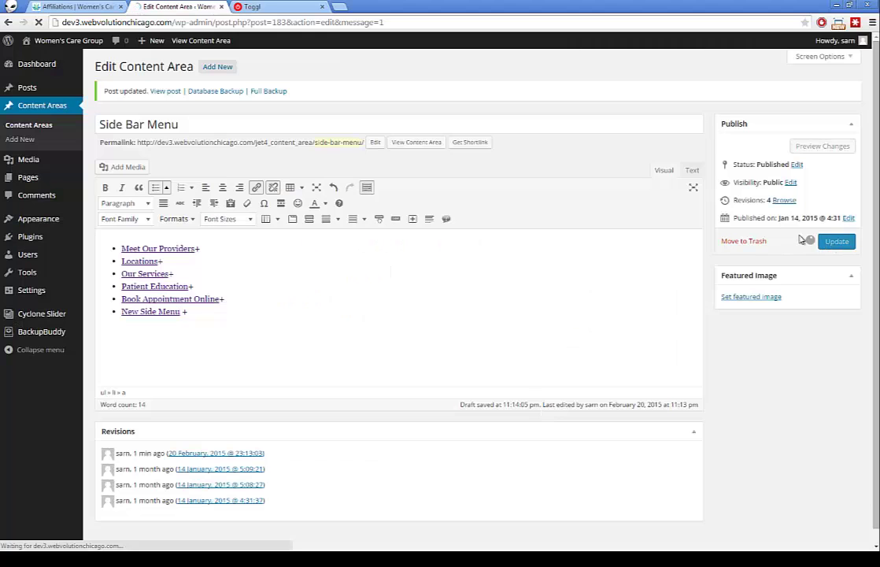
Reload the live Affiliations page, test the New Side Menu link, and close the page it opens
click(79, 8)
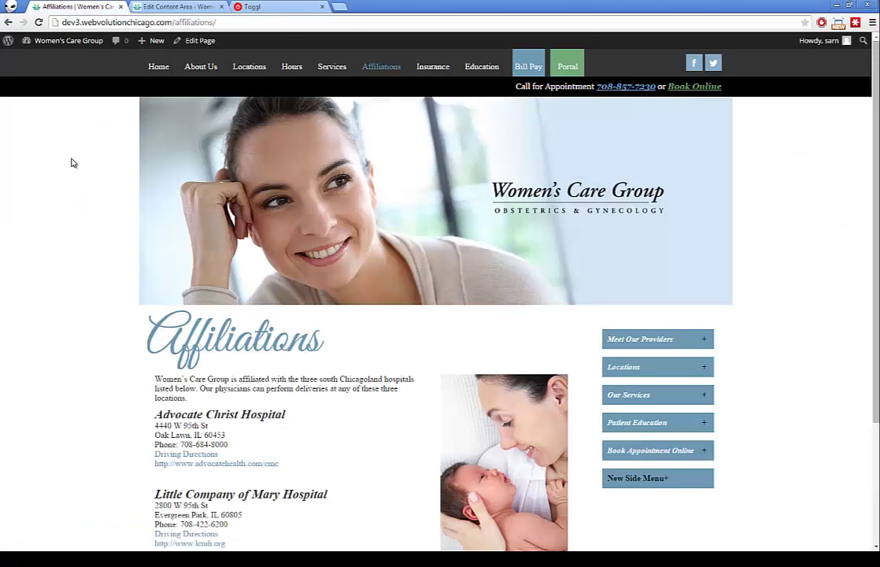
key(F5)
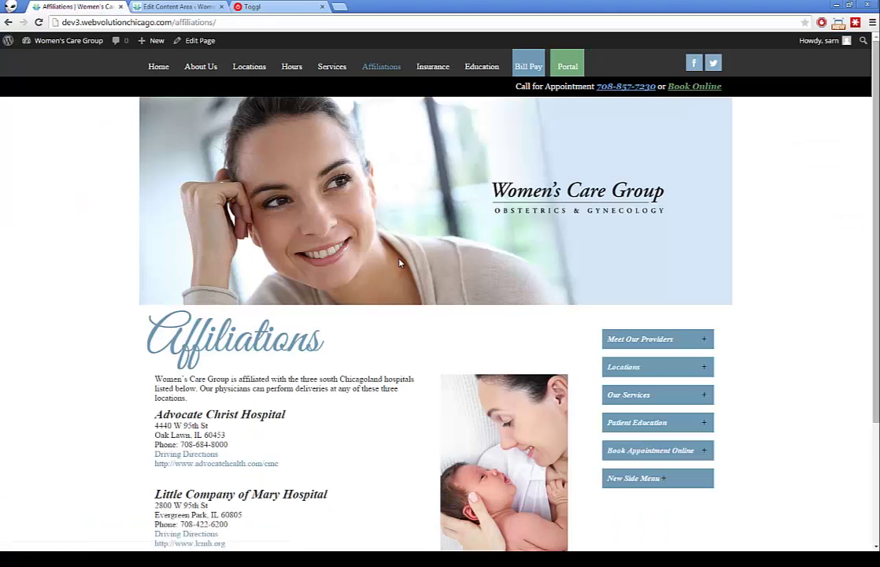
click(635, 477)
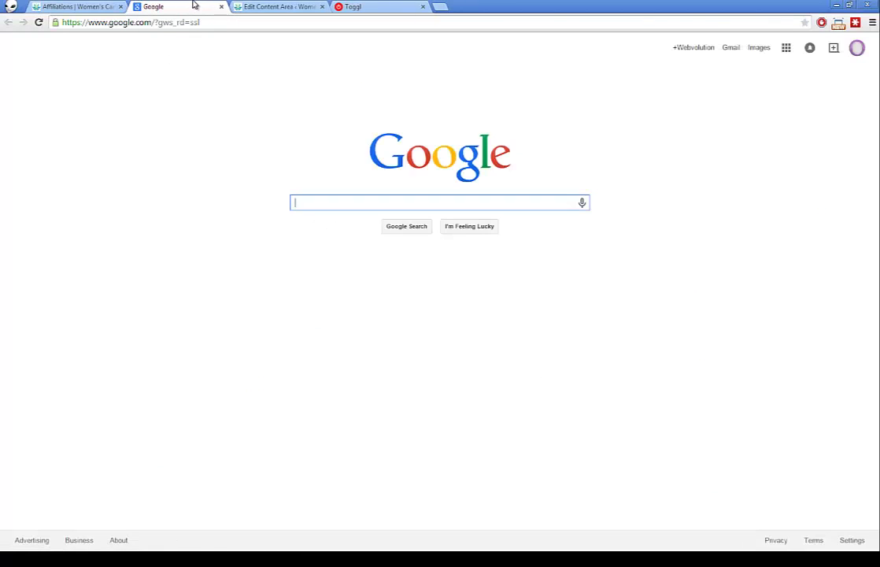
click(221, 8)
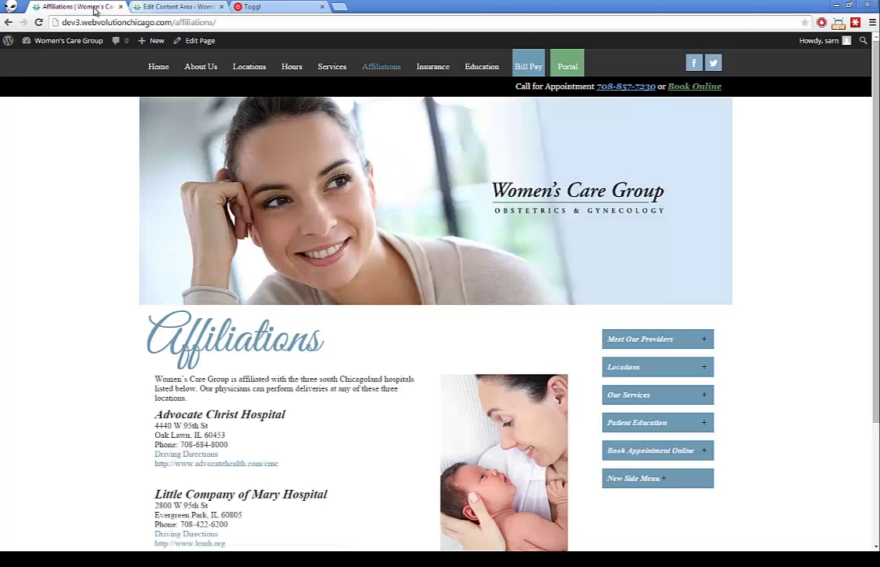
Move the "Locations+" bullet below "Our Services+" in the Side Bar Menu content area and compare the order with the live Affiliations page
click(159, 8)
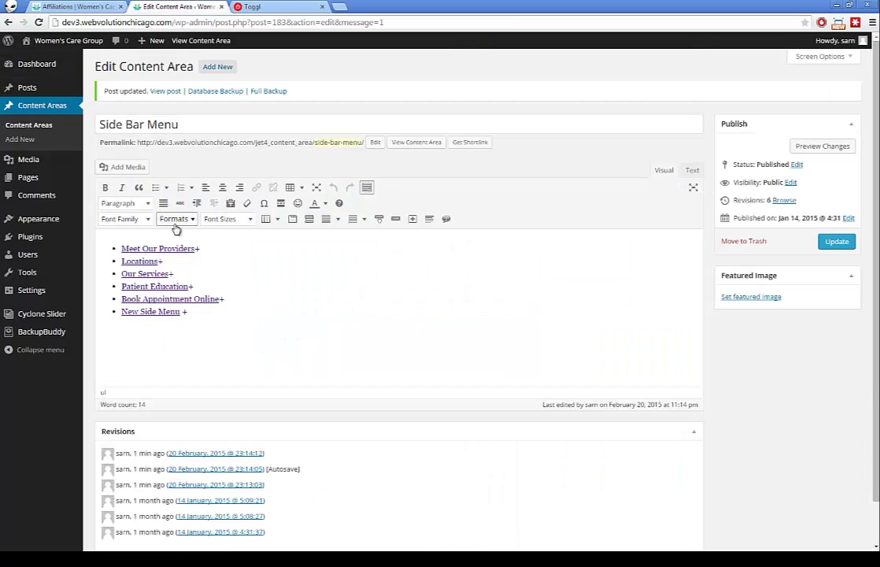
drag(122, 261, 167, 264)
key(ctrl+c)
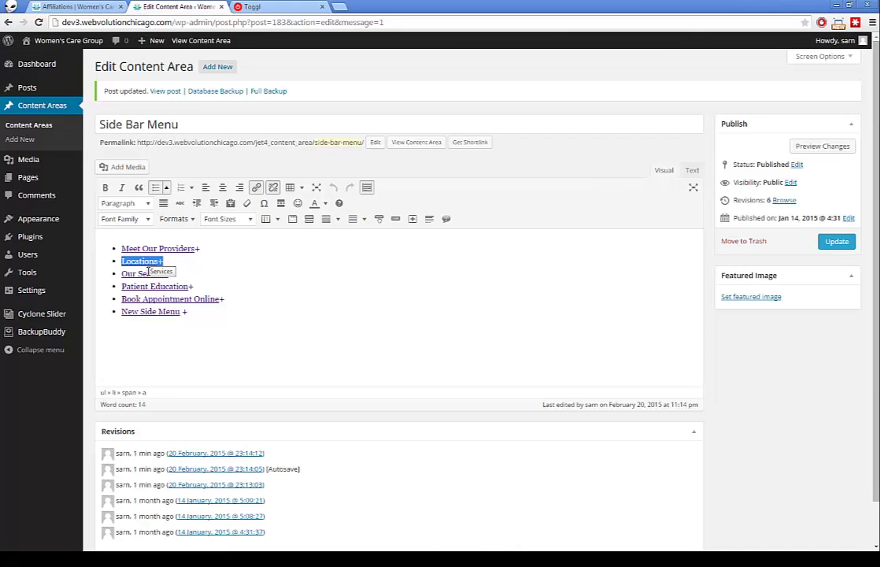
key(BackSpace)
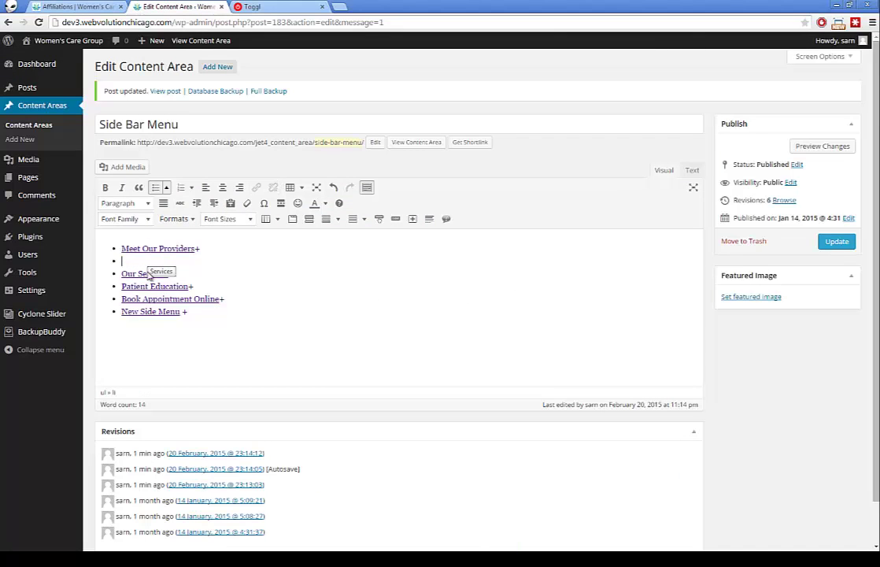
key(Delete)
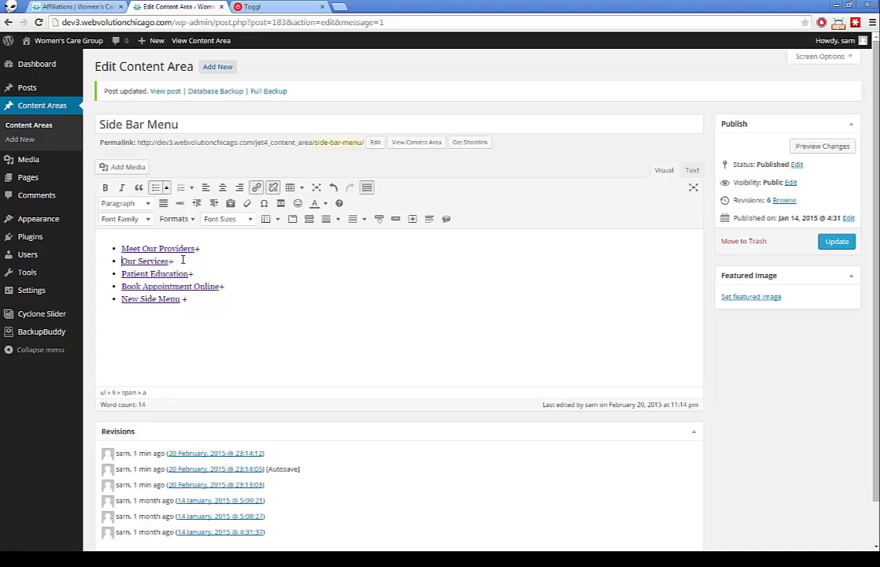
key(End)
key(Return)
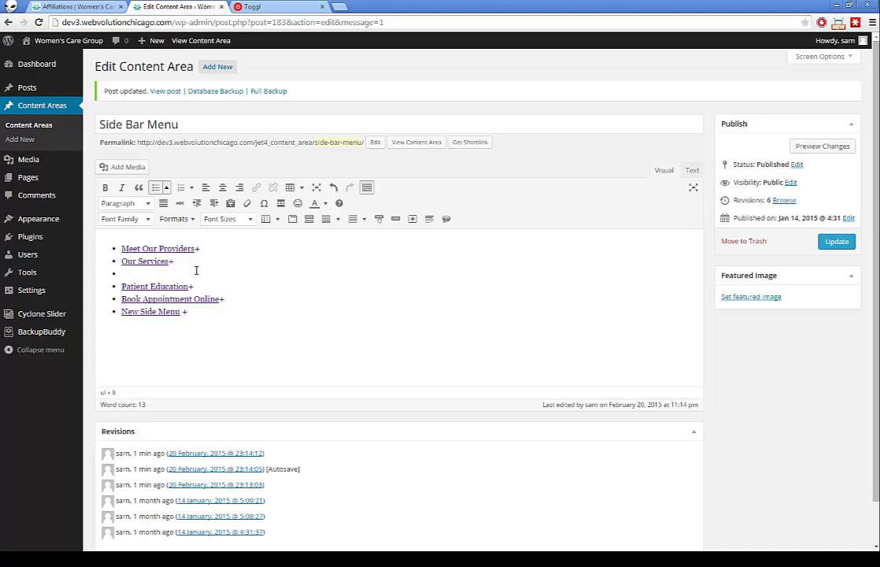
key(ctrl+v)
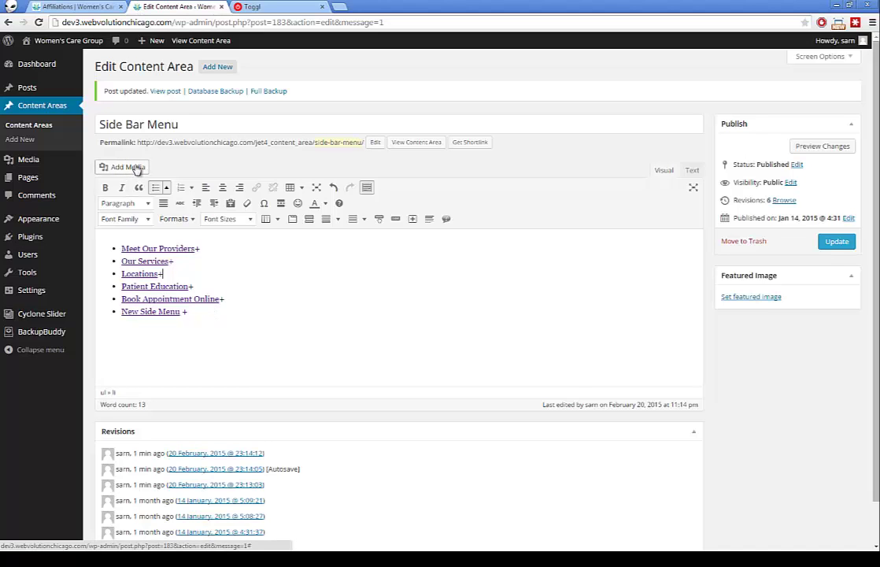
click(82, 7)
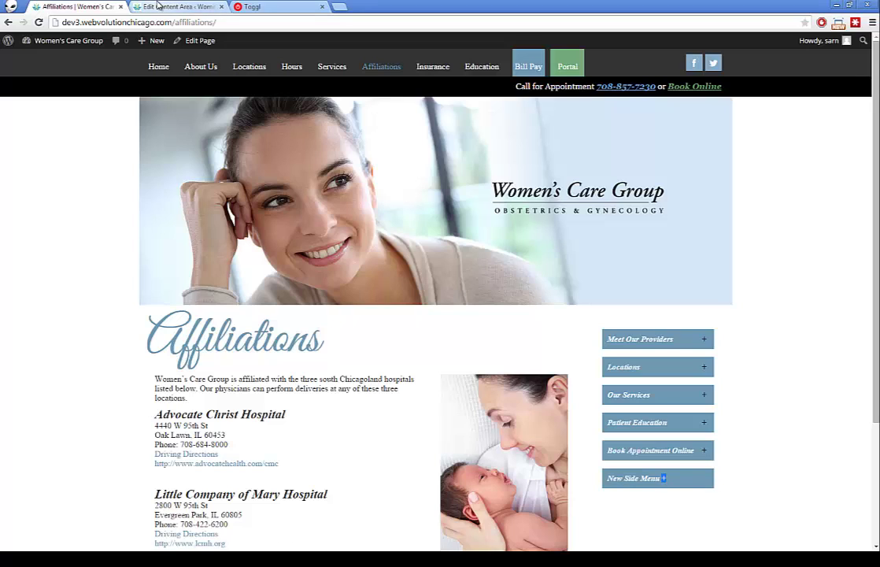
click(207, 6)
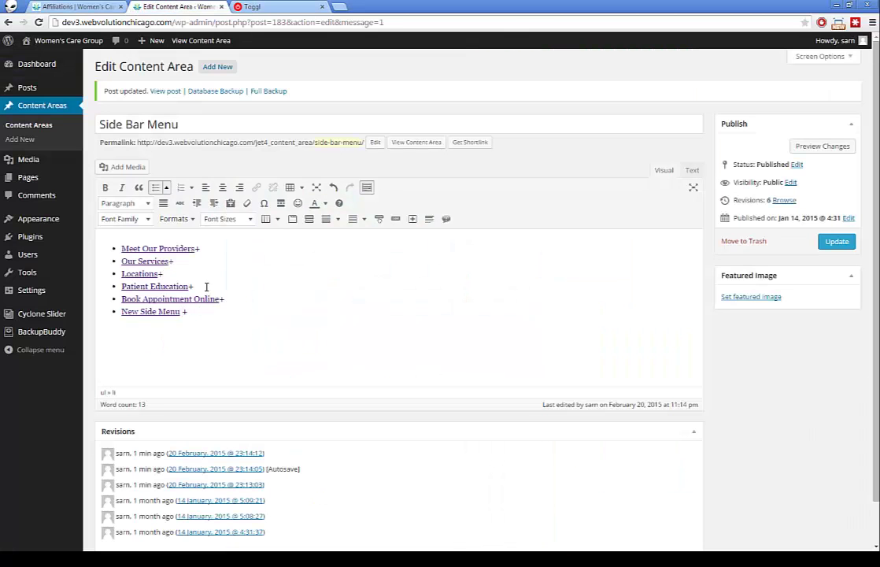
Widen the space before the "New Side Menu" plus sign, update the content area, and check the live Affiliations page
click(837, 241)
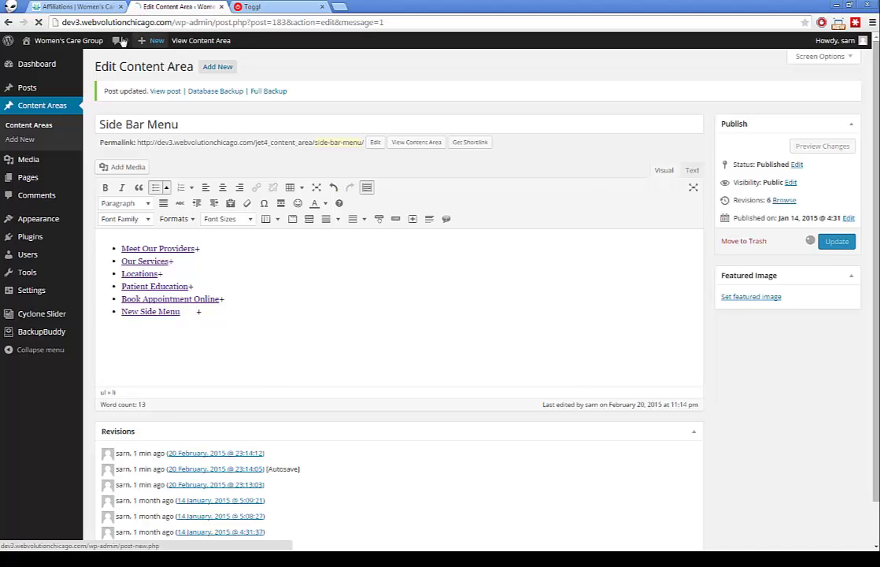
click(92, 6)
key(F5)
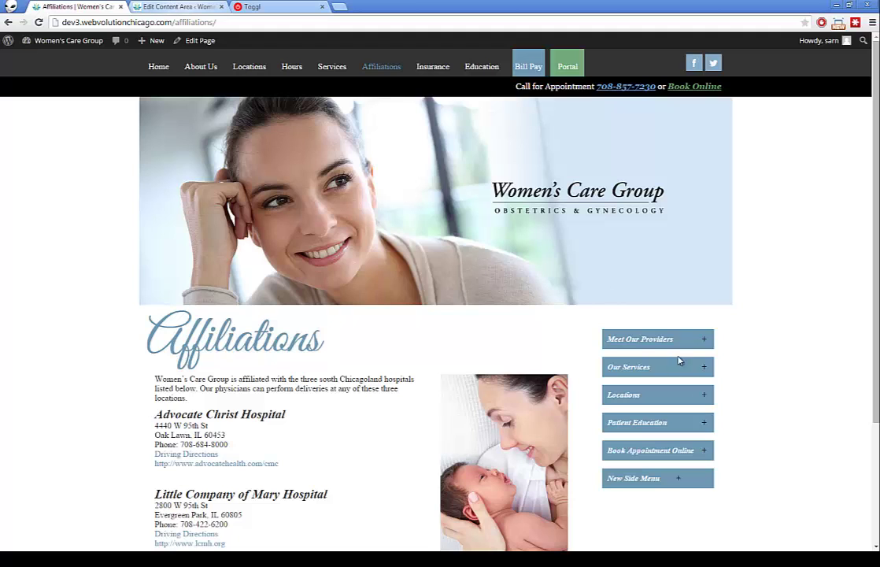
Return to the Content Areas list and examine the welcome content on the site's live home page
click(154, 6)
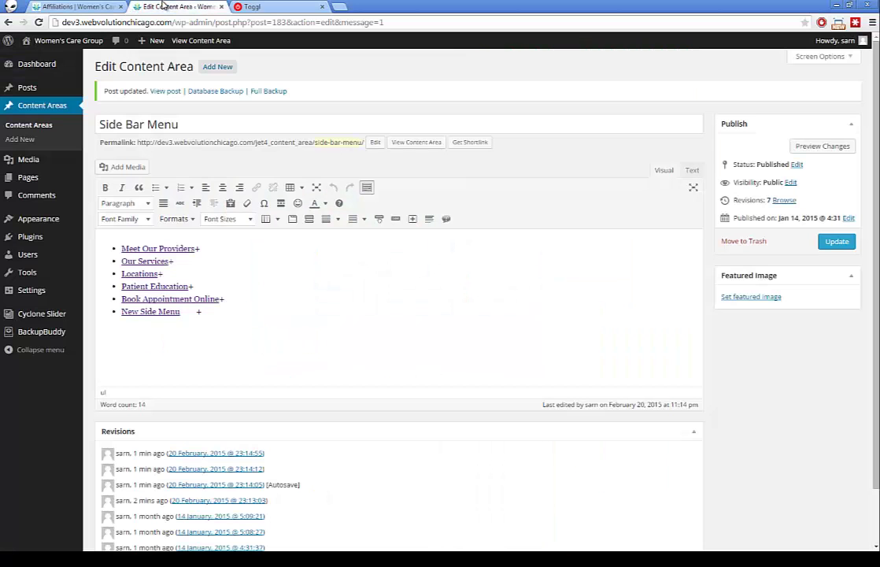
click(37, 125)
click(69, 7)
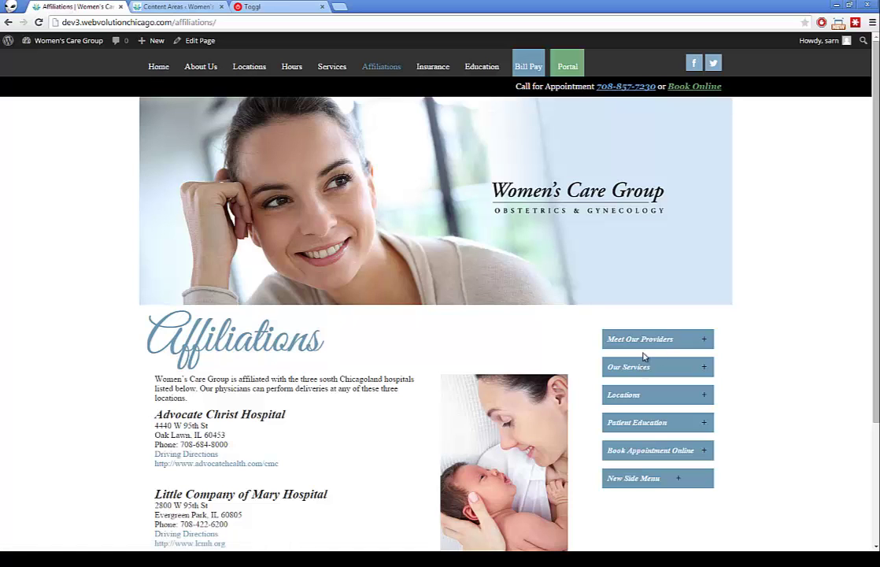
click(154, 71)
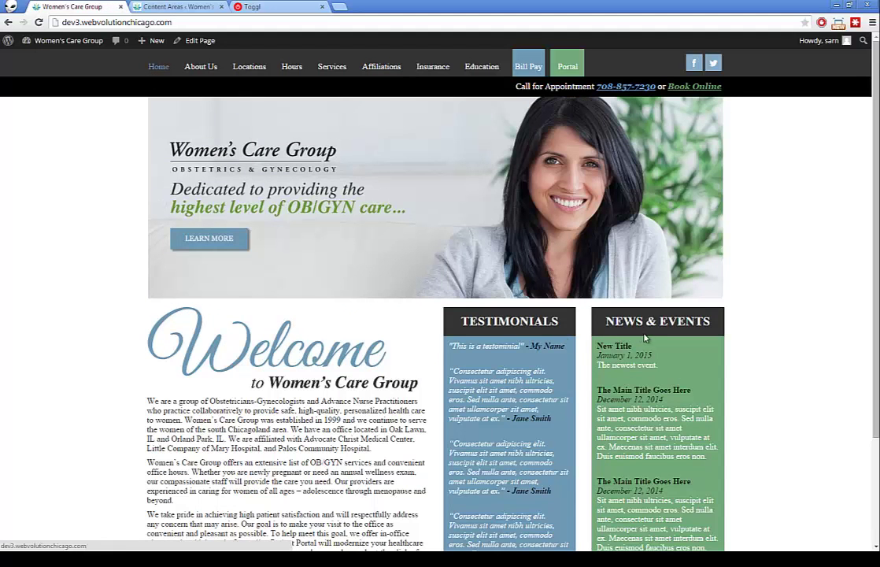
scroll(296, 380, down, 3)
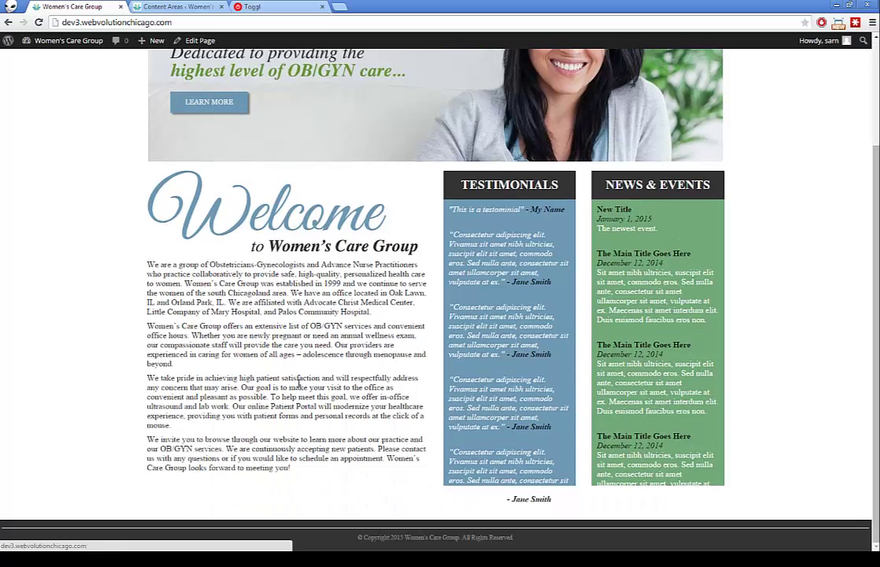
List the site's pages, compare them with the live site's navigation, and open the Home page for editing
click(177, 6)
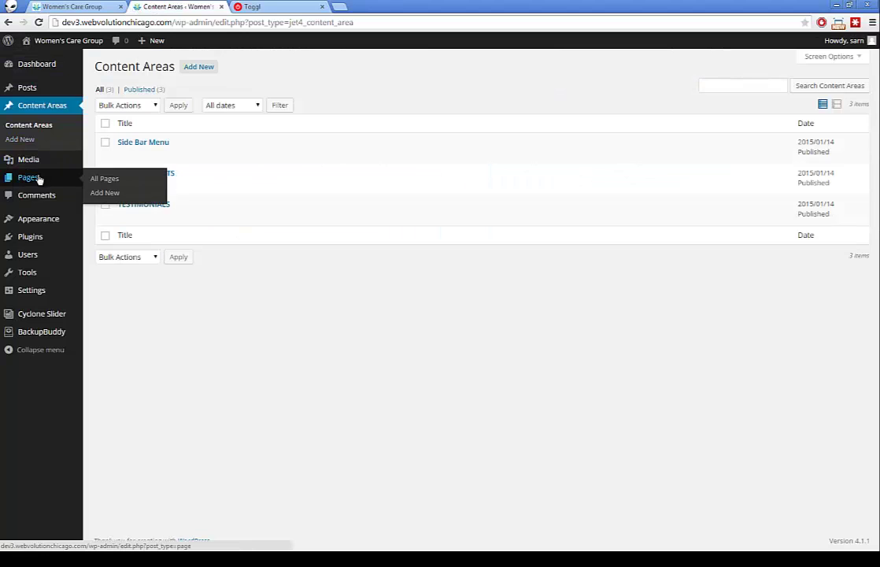
click(33, 182)
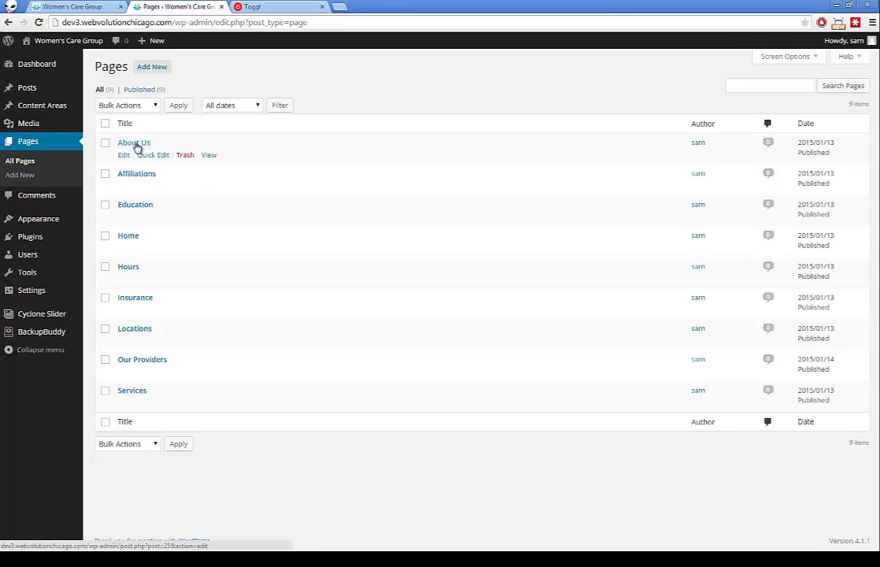
click(87, 6)
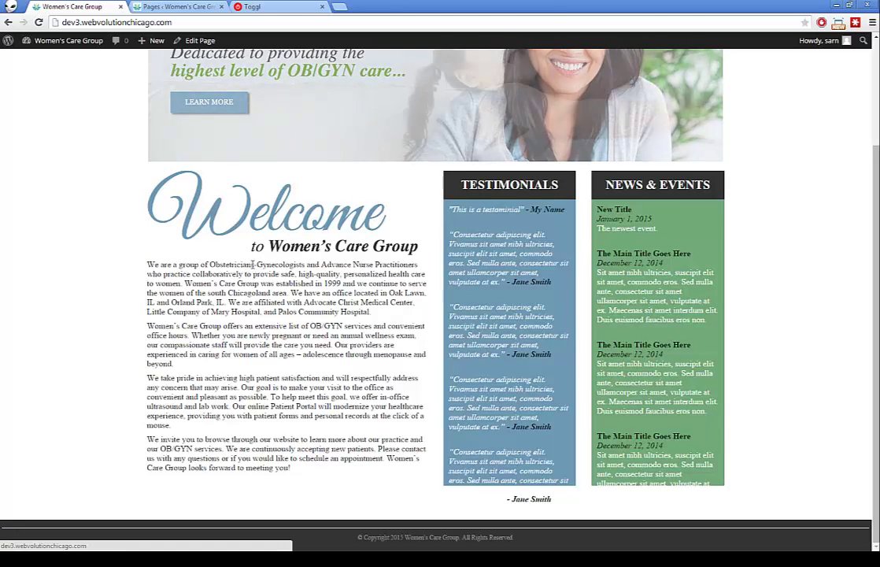
scroll(251, 257, up, 3)
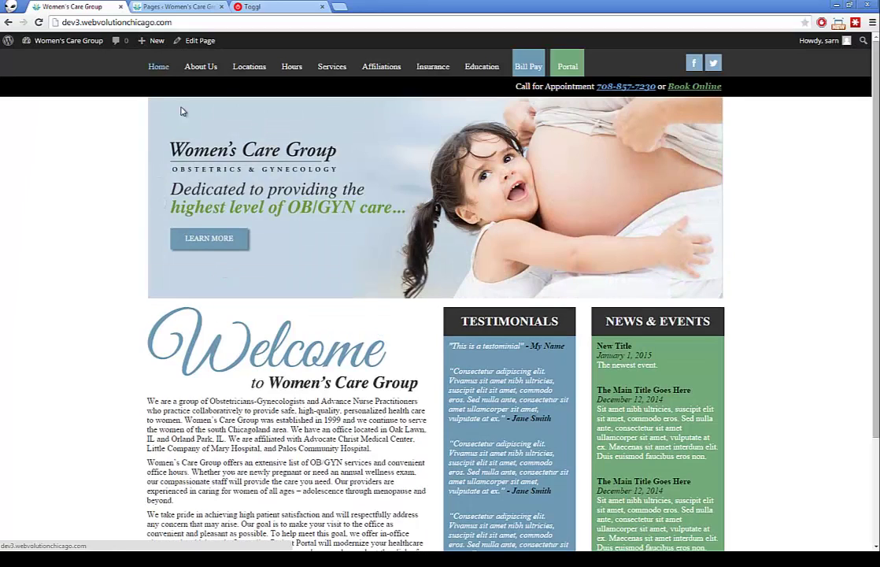
key(ctrl+Tab)
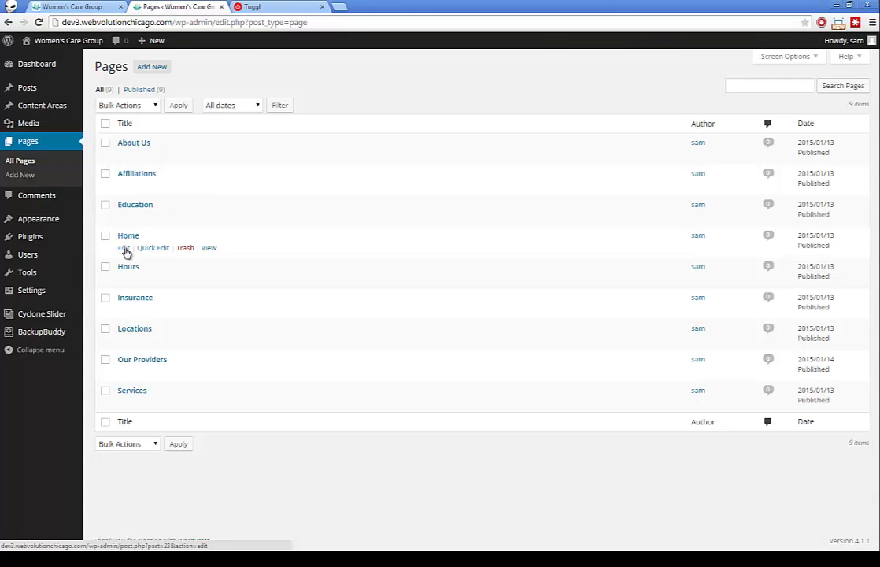
click(125, 248)
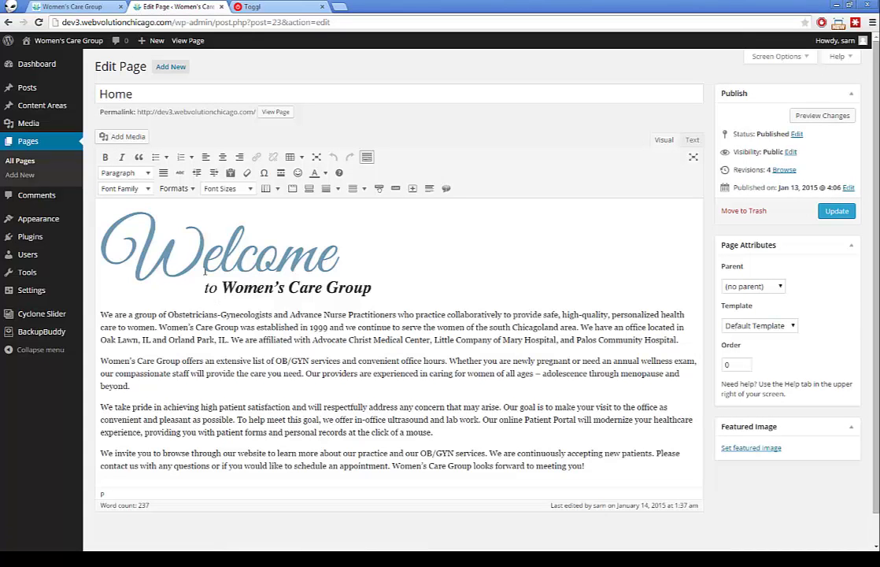
Compare the Home page content with the live home page and delete the Welcome image from the page body
click(70, 7)
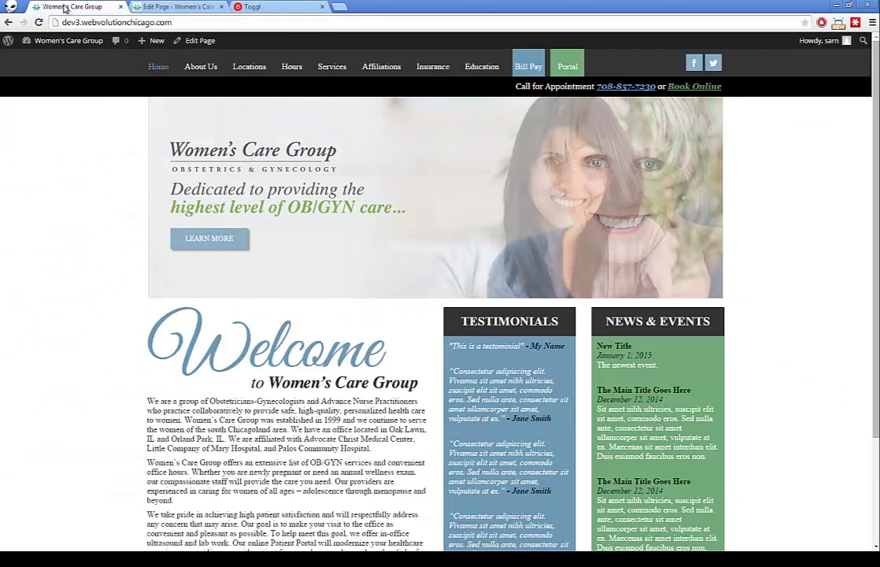
scroll(258, 322, down, 3)
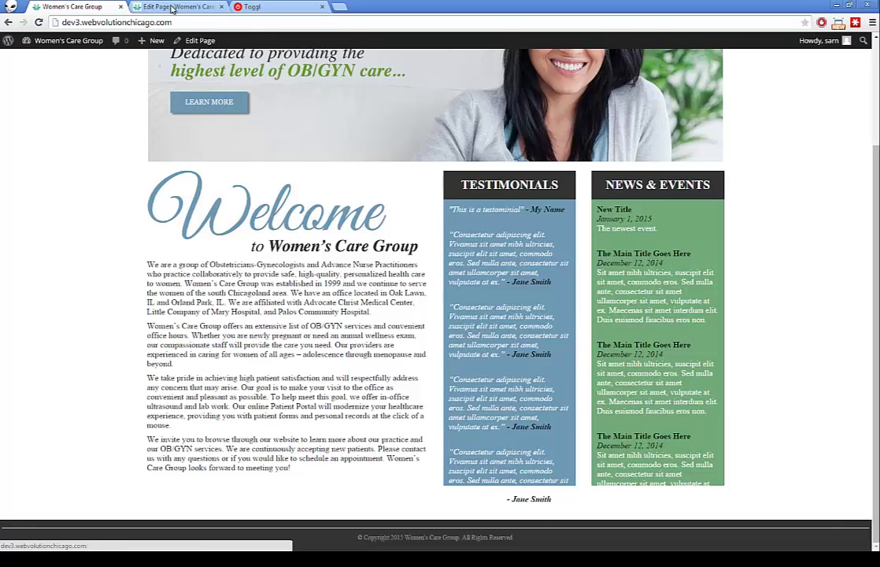
click(172, 8)
mouse_move(43, 315)
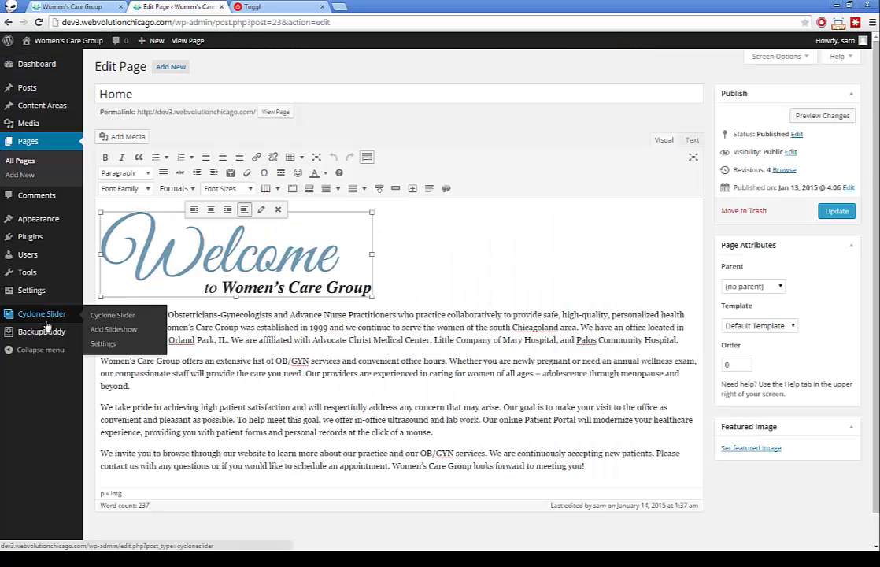
click(393, 262)
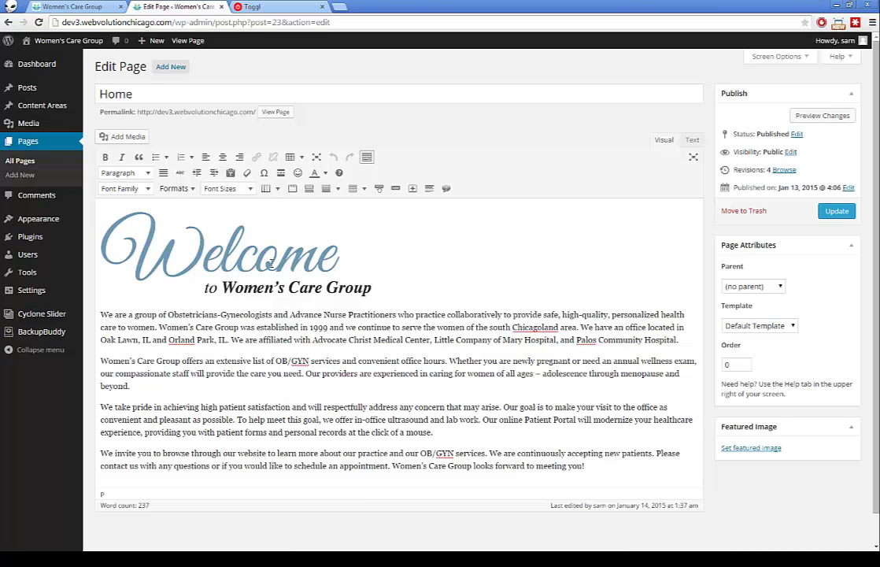
key(BackSpace)
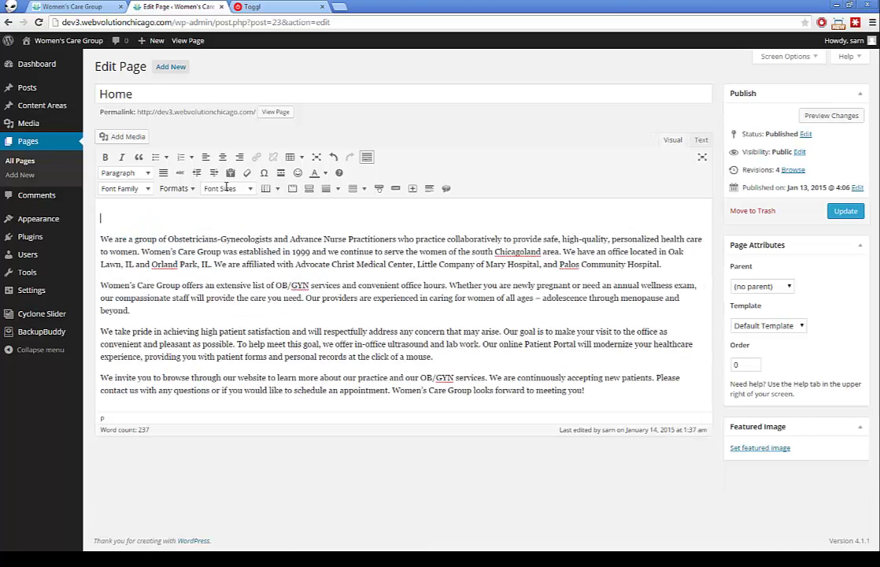
Upload 12T032240342P-92V5.jpg to the media library for the Home page and set its link target to None
click(130, 137)
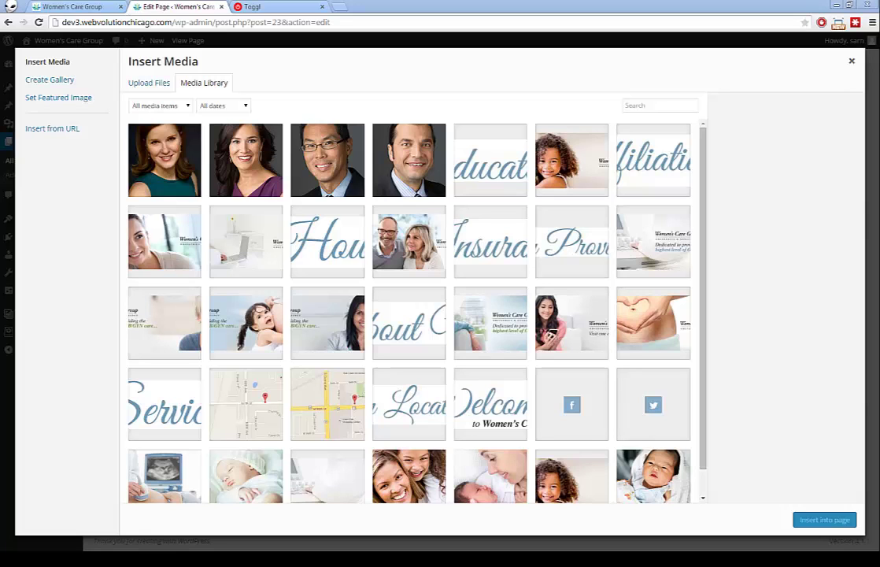
drag(8, 118, 468, 265)
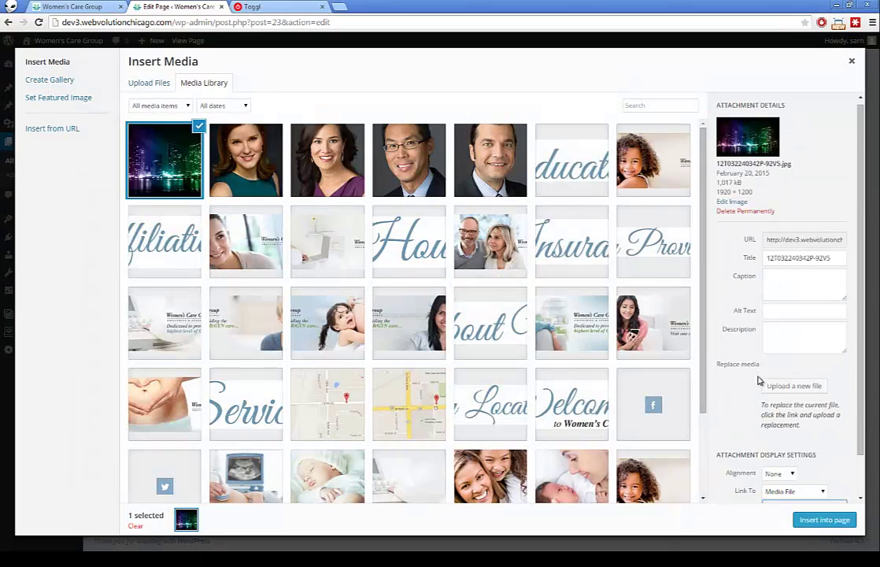
scroll(762, 380, down, 1)
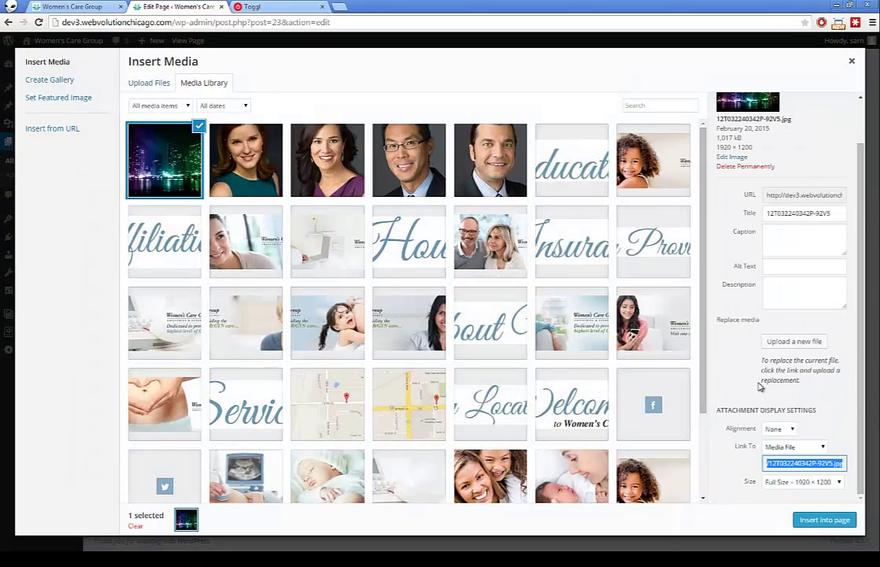
click(795, 446)
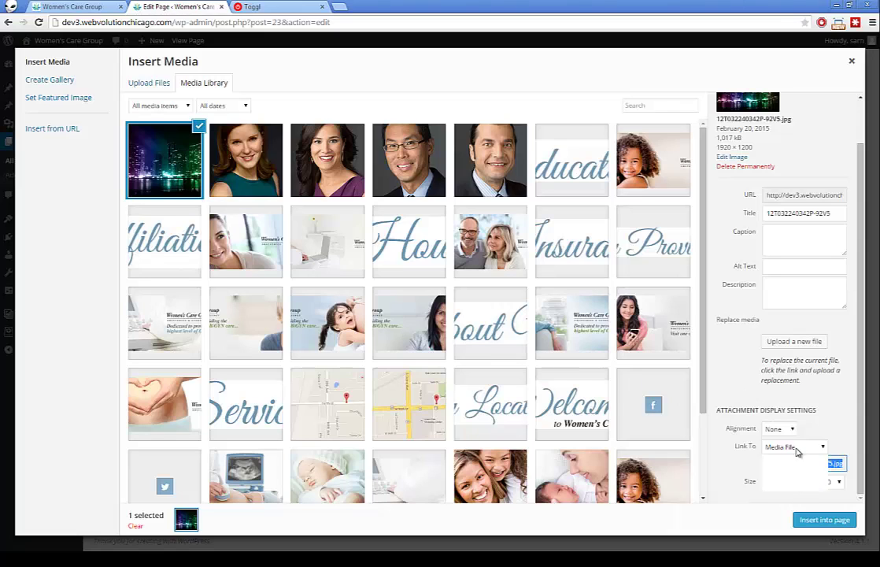
click(783, 487)
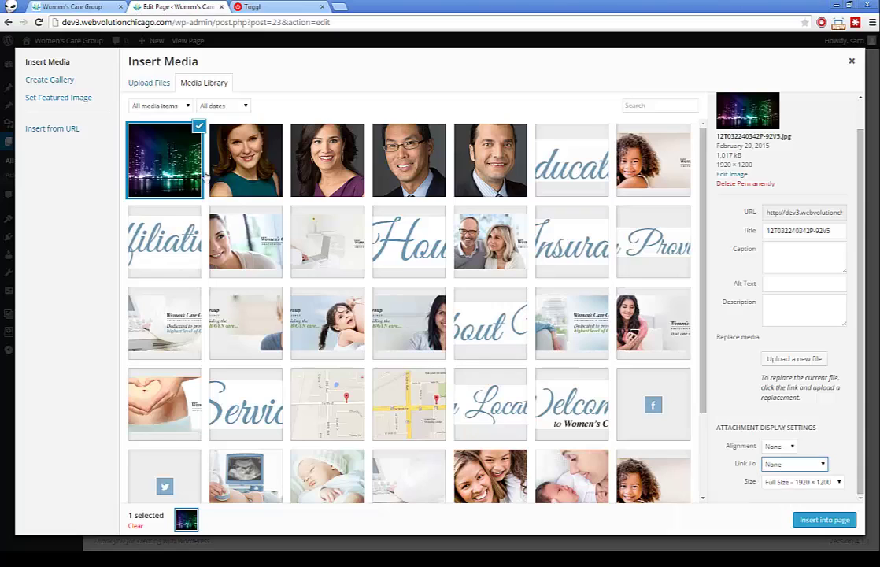
Set the uploaded image's size to Medium – 300 × 188 and insert it above the Home page text
click(788, 484)
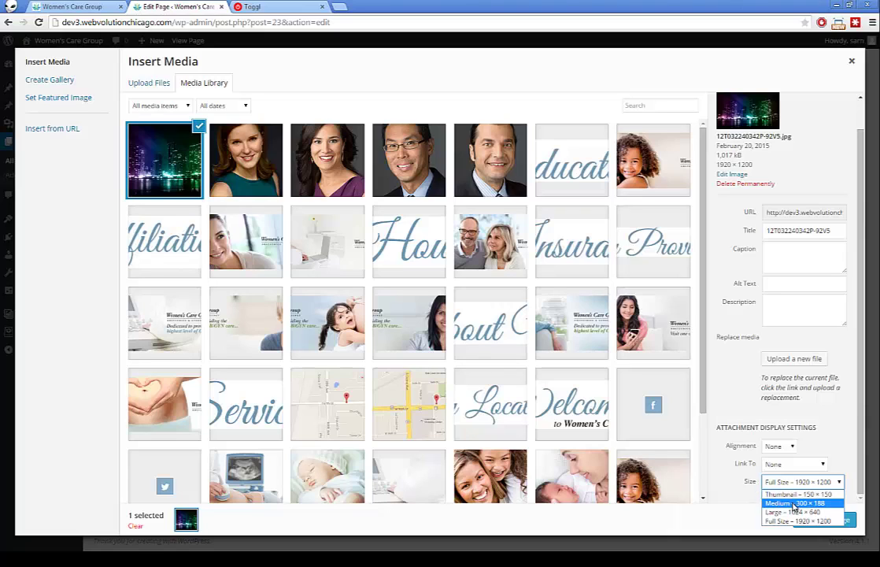
click(795, 503)
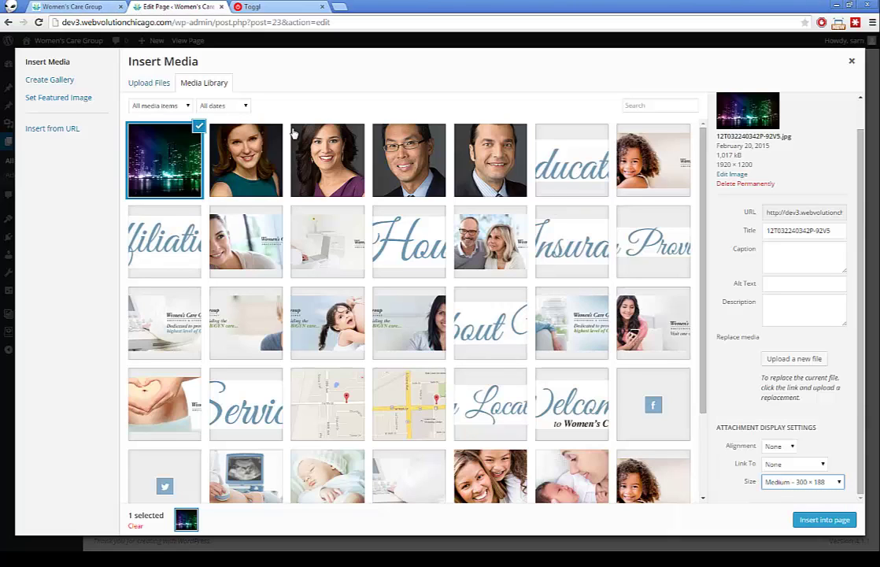
click(79, 7)
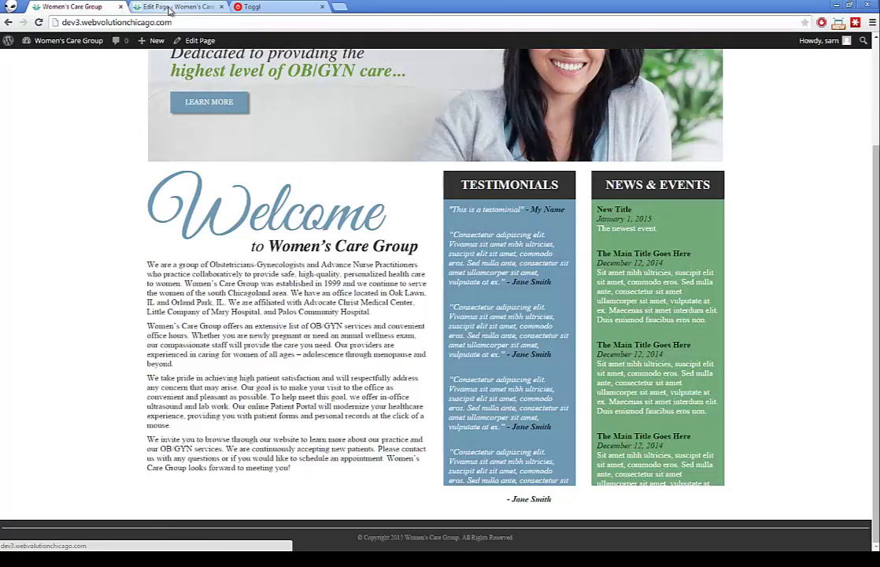
click(169, 9)
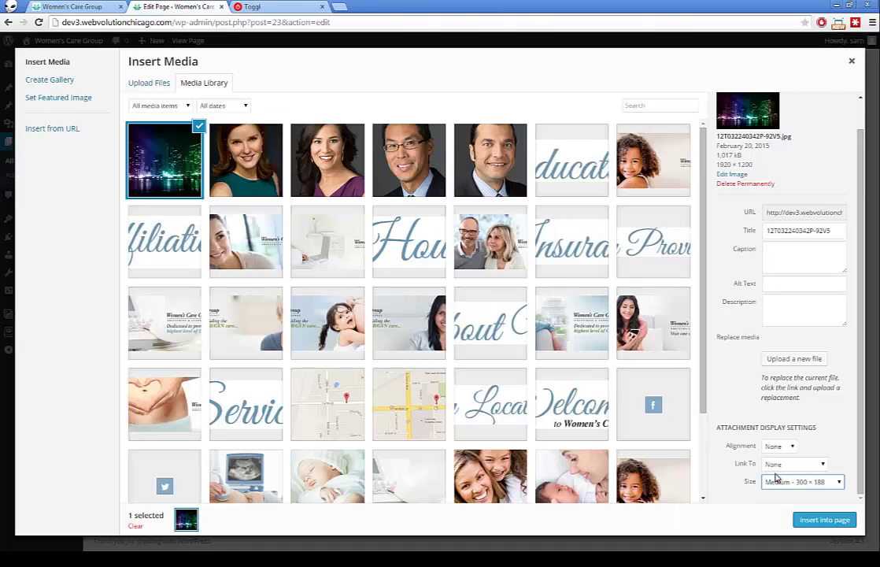
click(820, 521)
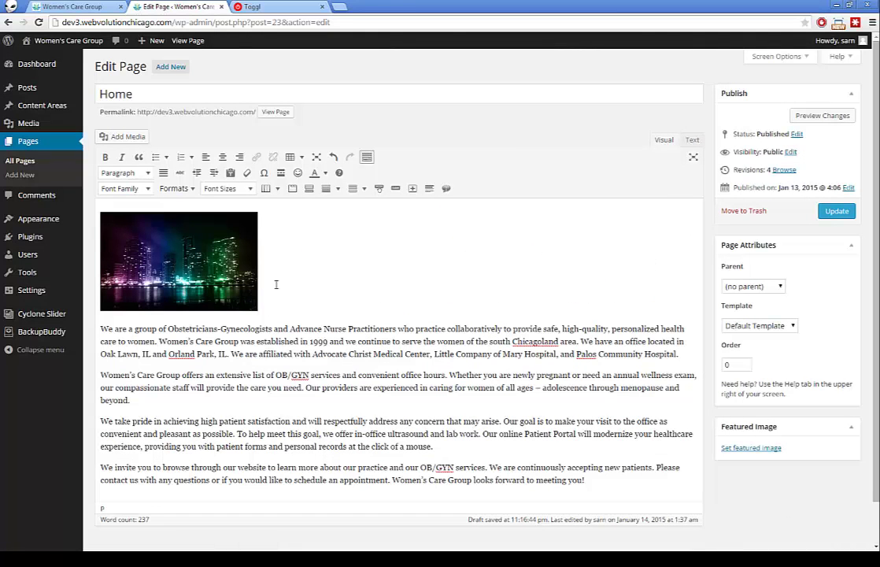
Update the Home page and reload the live home page to check the new image
click(838, 211)
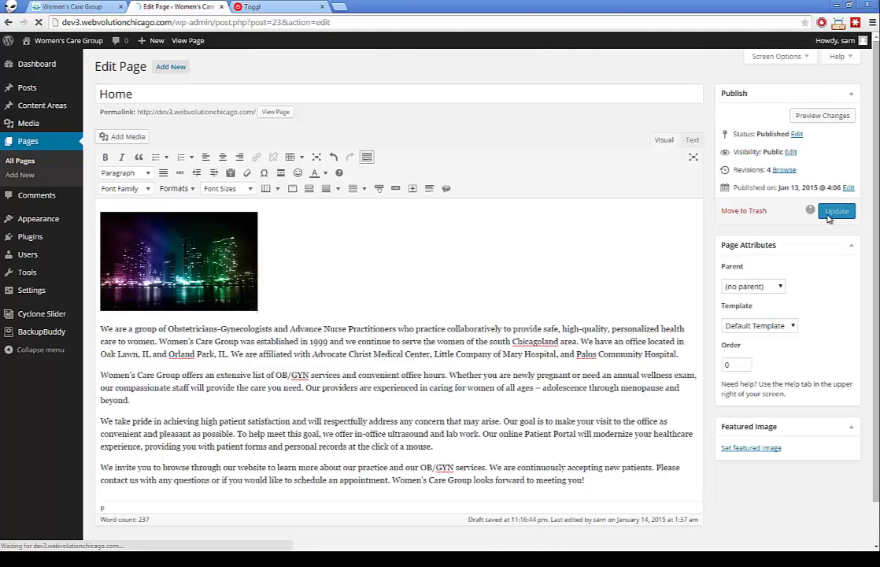
click(79, 6)
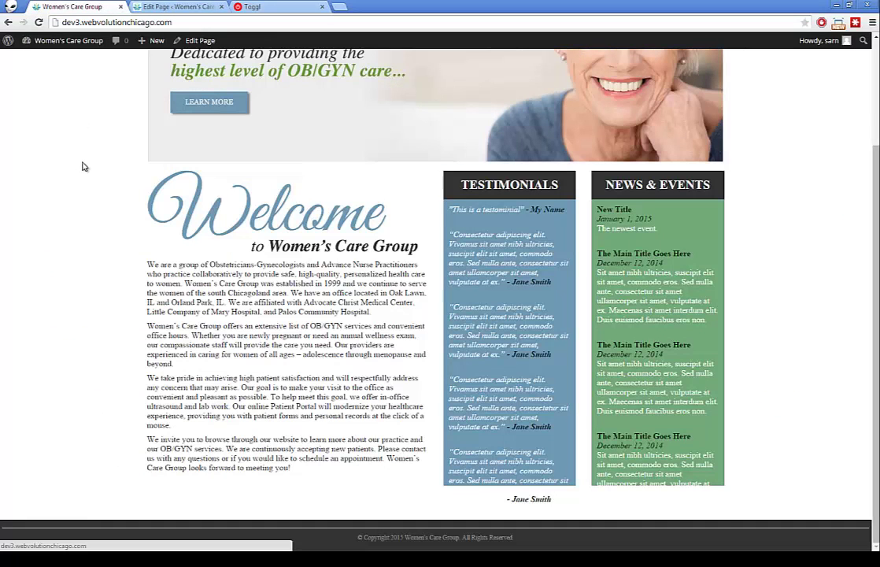
key(F5)
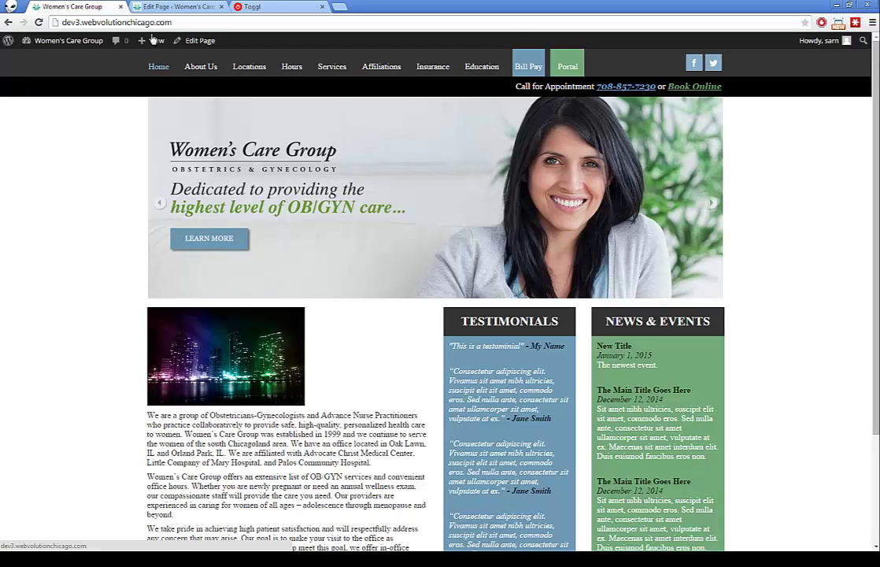
Delete the city skyline image from the Home page and permanently delete 12T032240342P-92V5.jpg from the media library
click(163, 6)
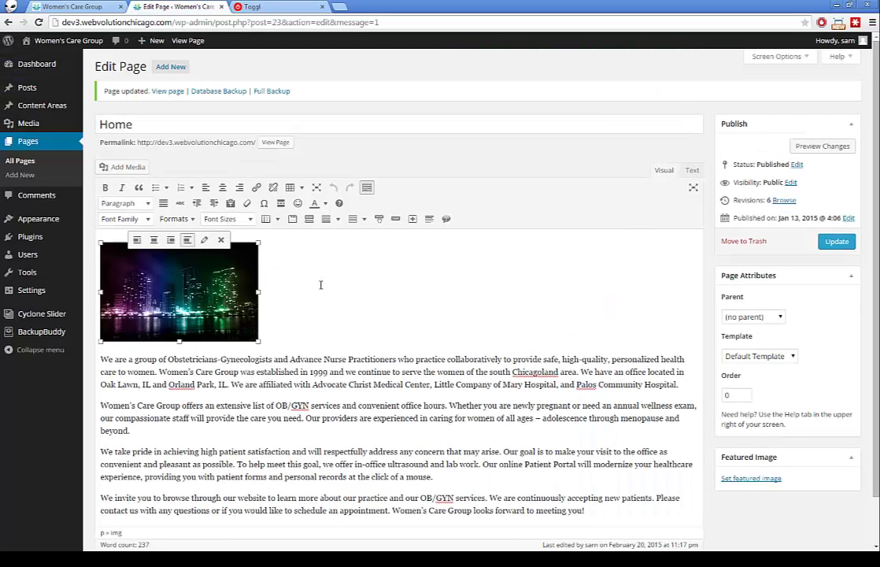
key(Delete)
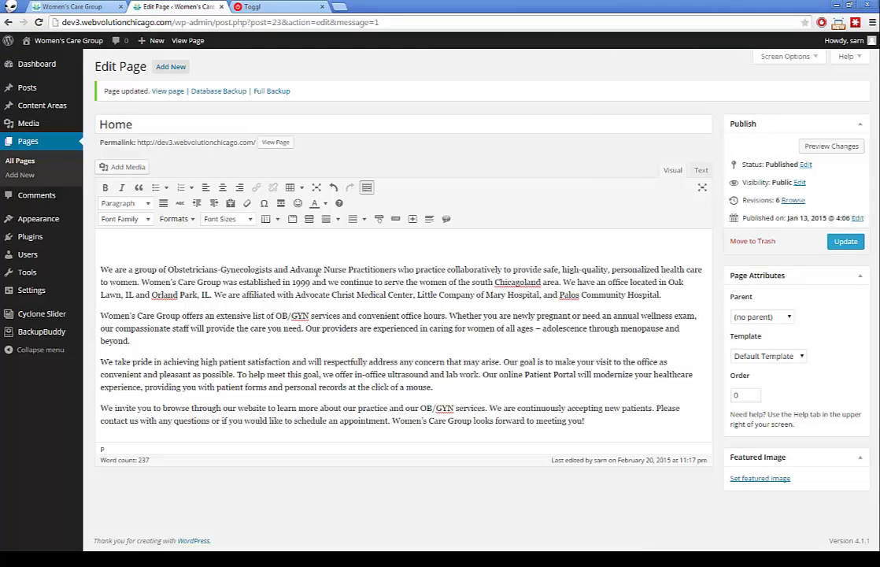
click(133, 168)
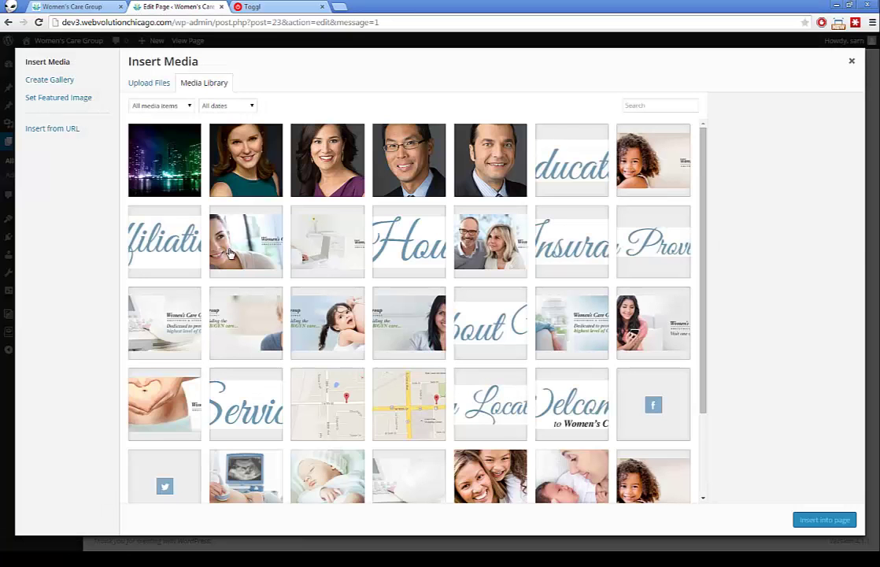
click(158, 174)
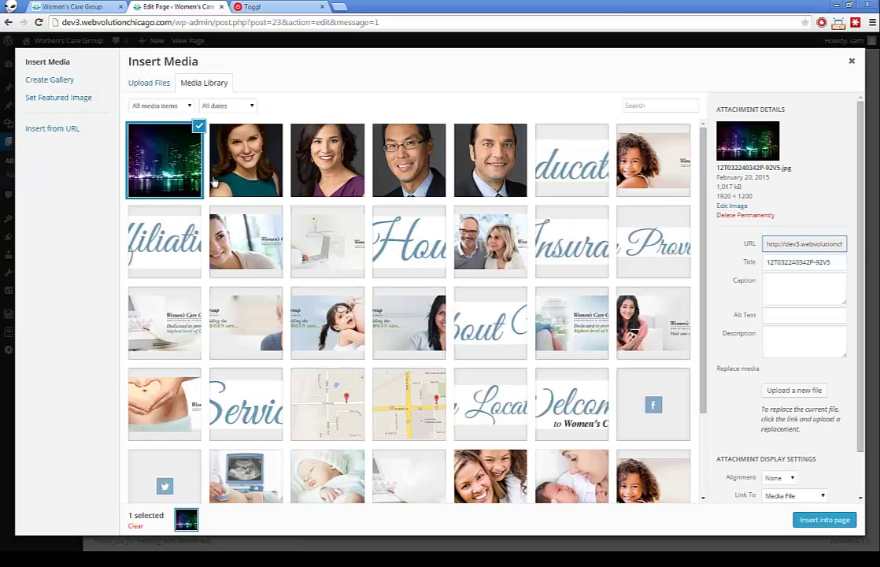
click(743, 214)
click(458, 95)
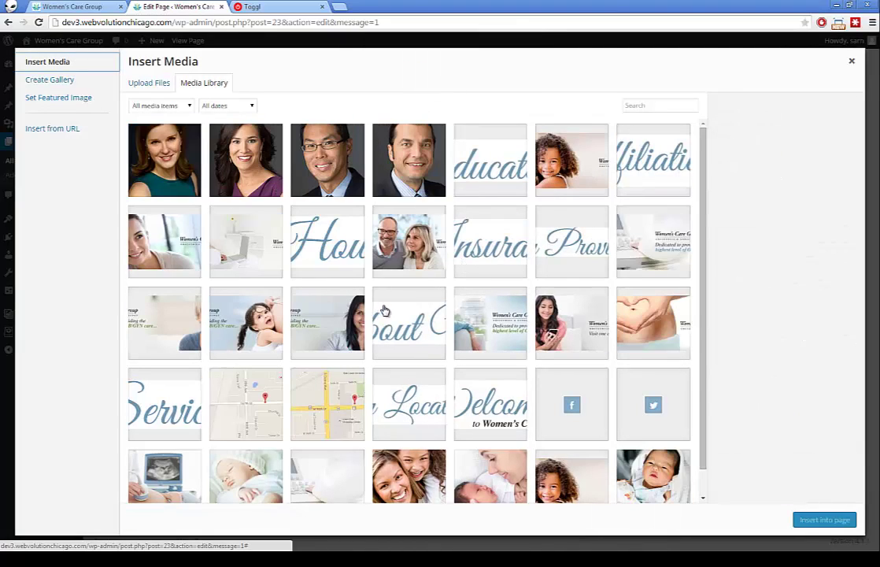
click(481, 392)
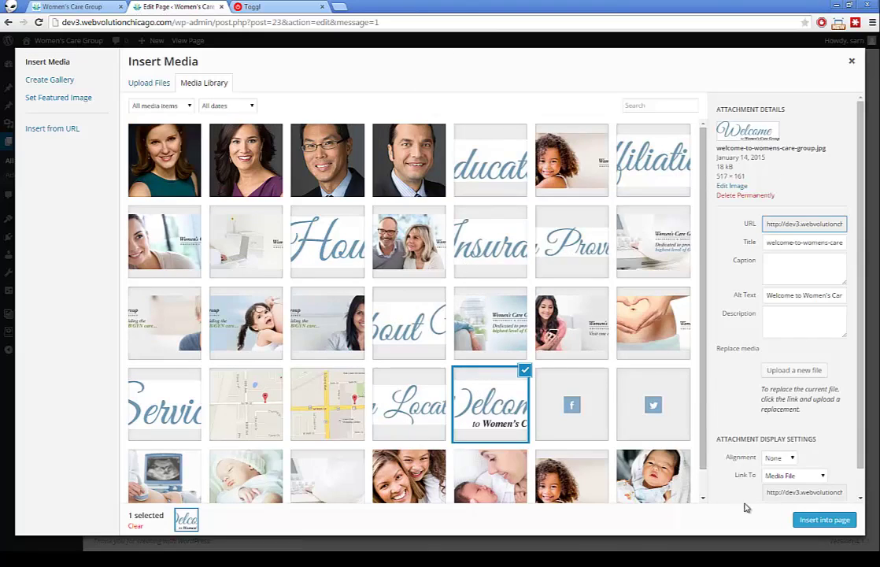
click(807, 519)
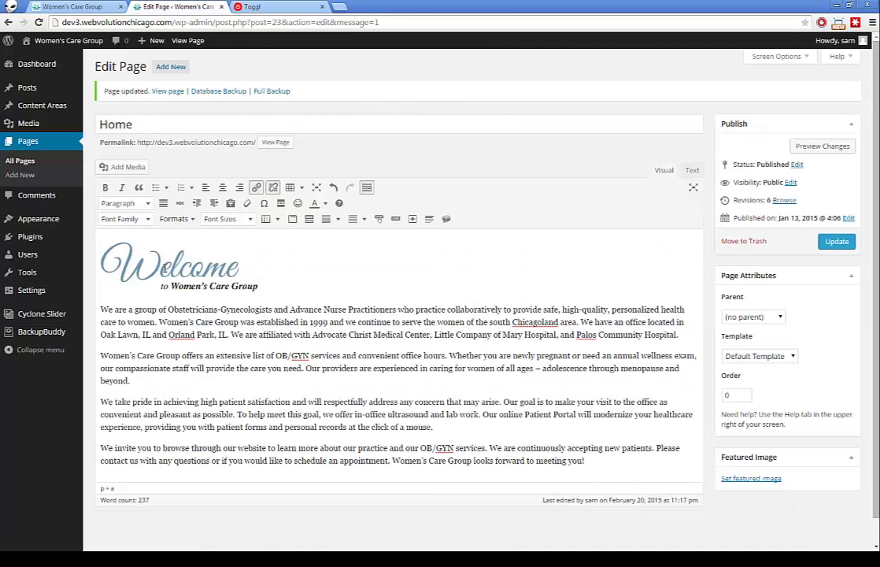
click(189, 266)
click(221, 240)
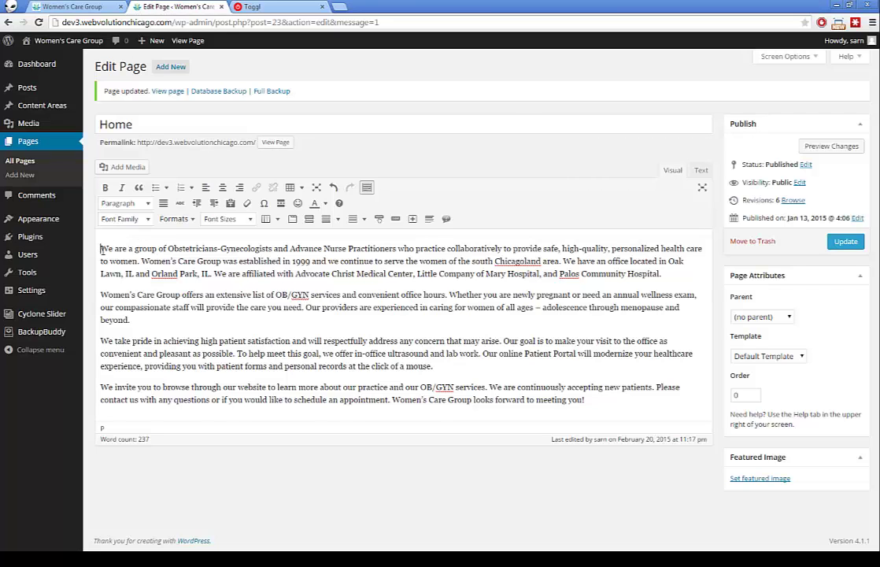
Insert welcome-to-womens-care-group.jpg on a new line above the Home page text at Full Size – 517 × 161
click(101, 249)
key(Return)
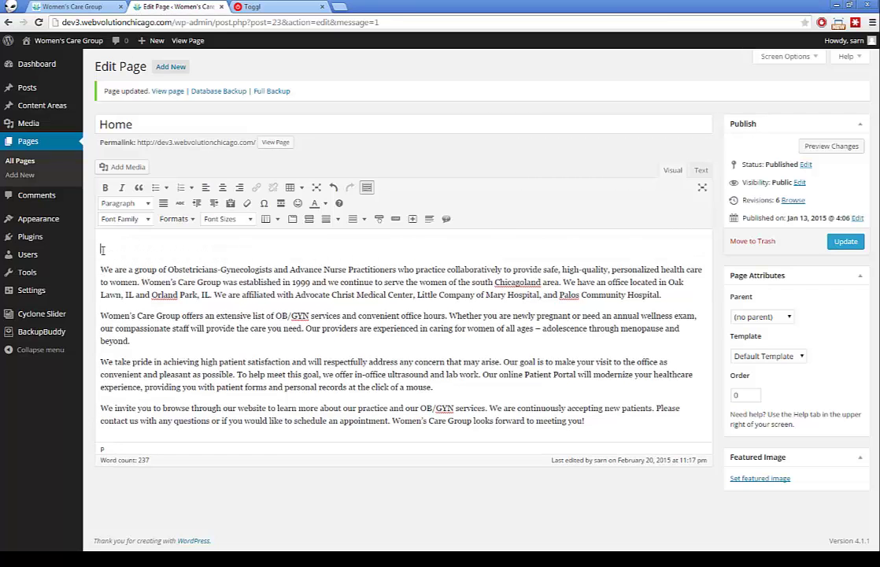
click(126, 167)
click(488, 394)
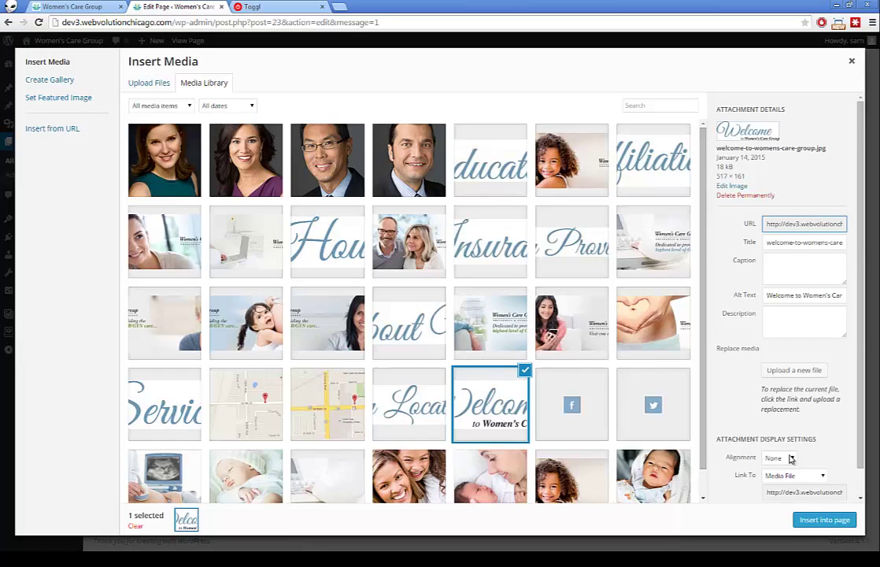
click(799, 480)
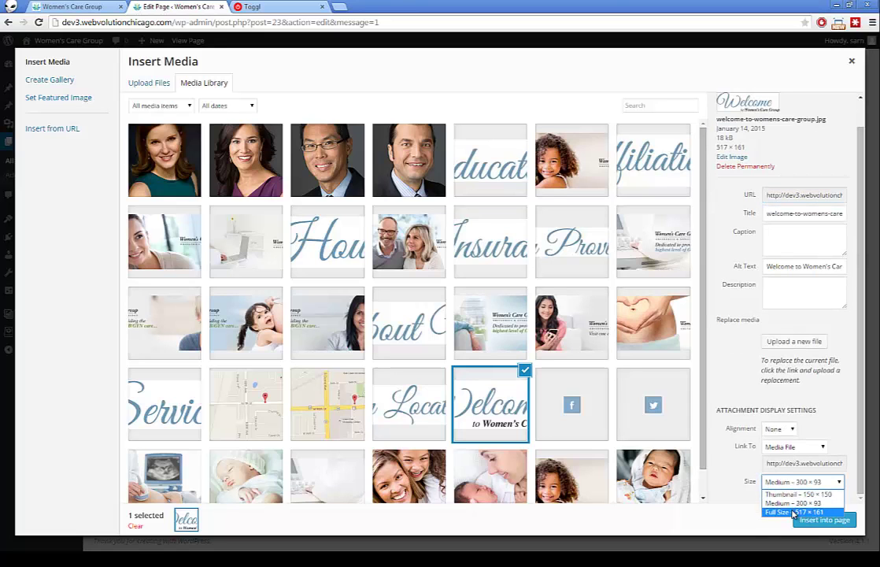
click(793, 512)
click(816, 521)
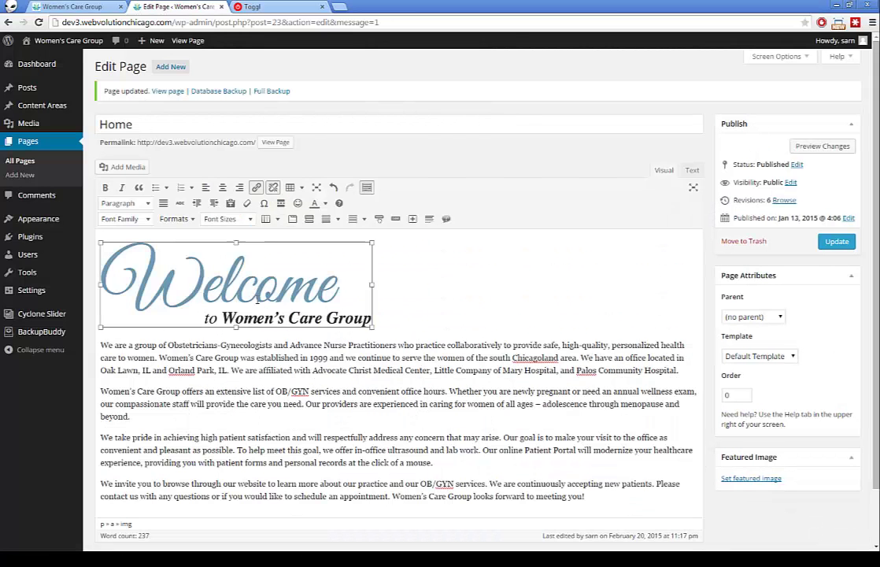
click(324, 282)
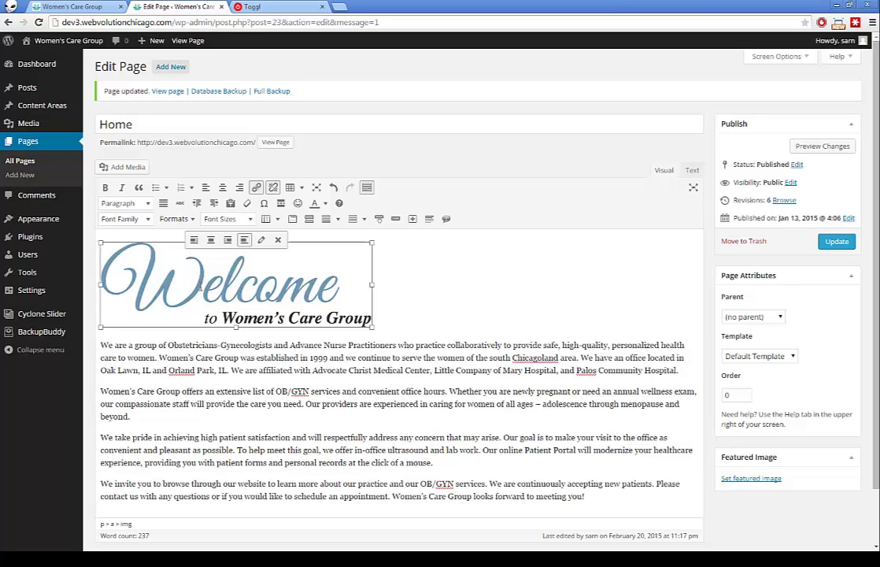
Insert the full-size Welcome image again in place of the linked one, with its link target set to None
click(122, 170)
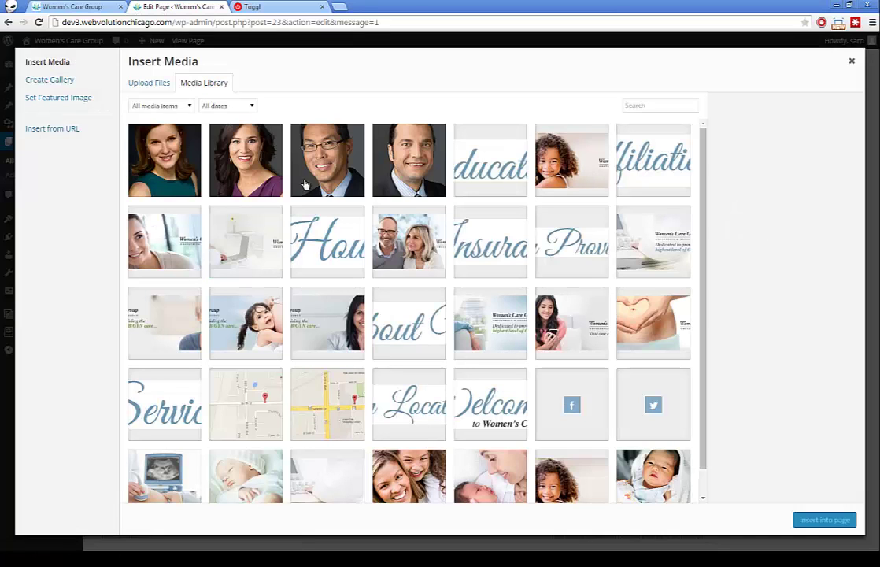
click(492, 403)
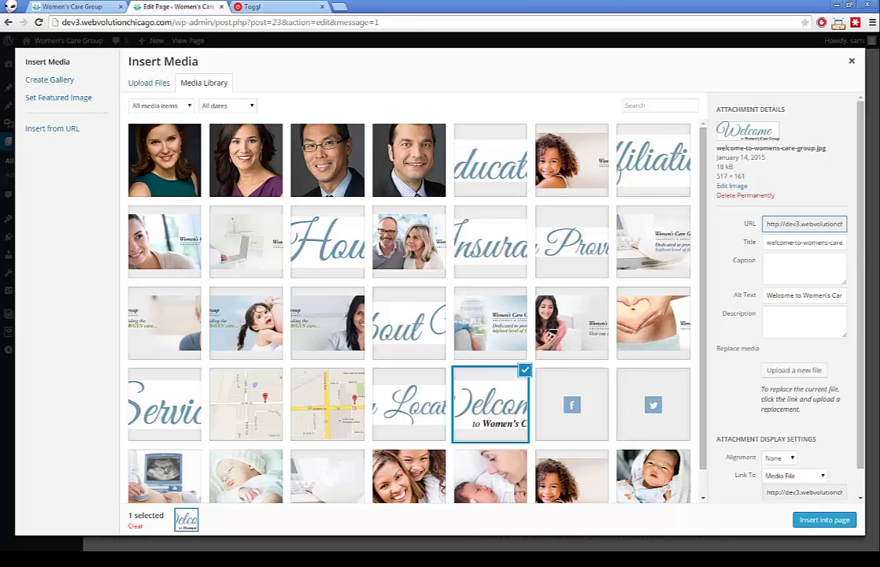
drag(1, 193, 515, 230)
scroll(744, 472, down, 1)
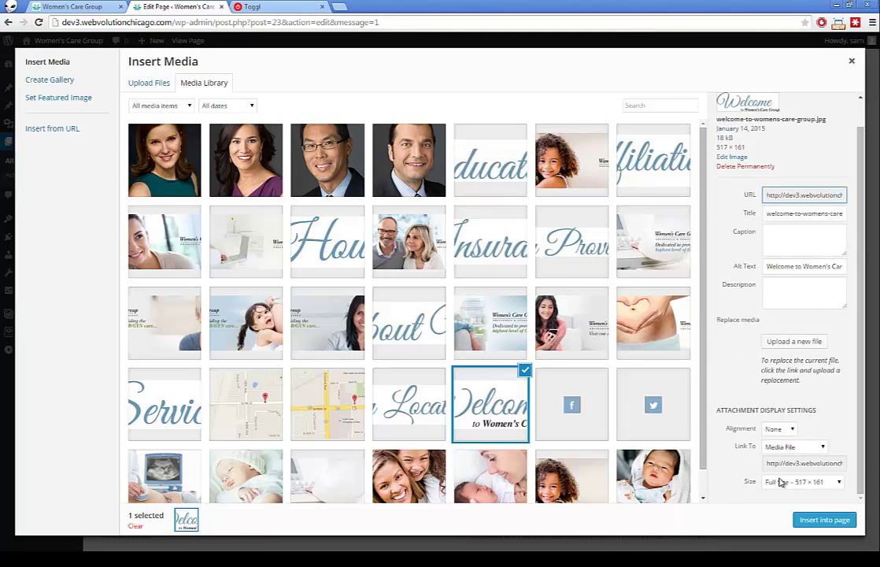
click(795, 446)
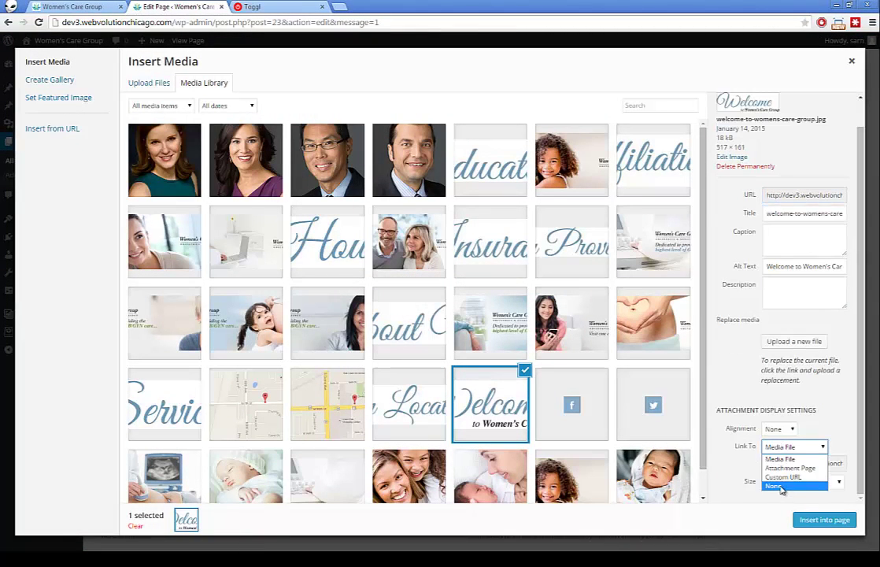
click(775, 481)
click(824, 519)
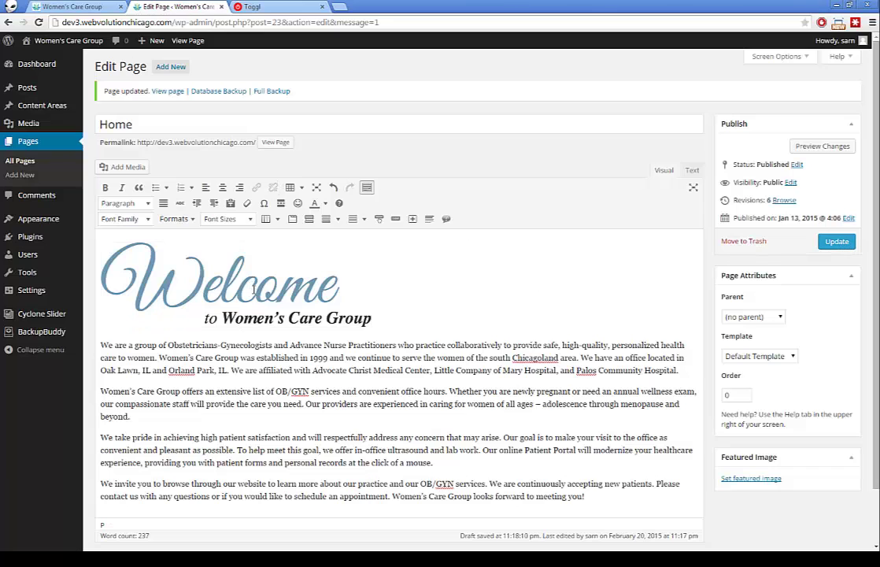
Update the Home page and check the Welcome image on the live home page before returning to the editor
click(834, 242)
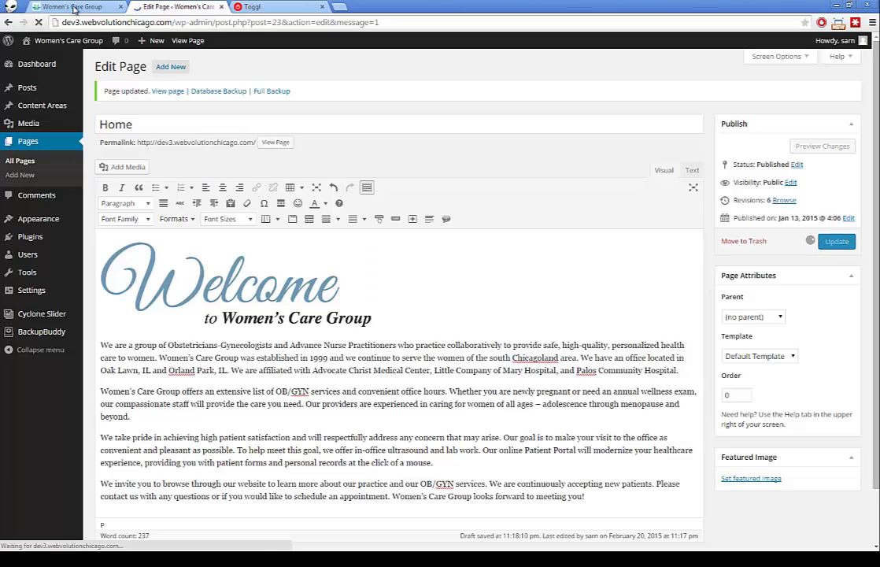
key(ctrl+1)
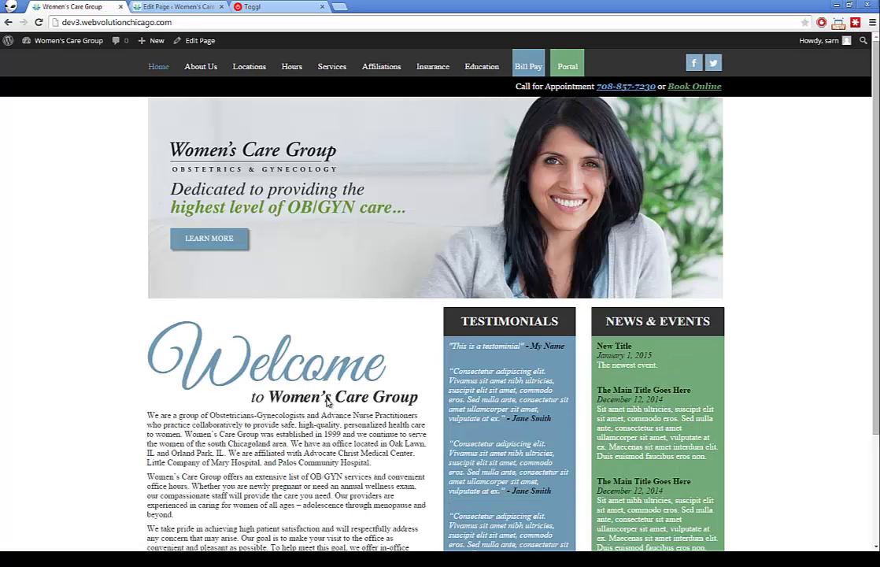
click(154, 7)
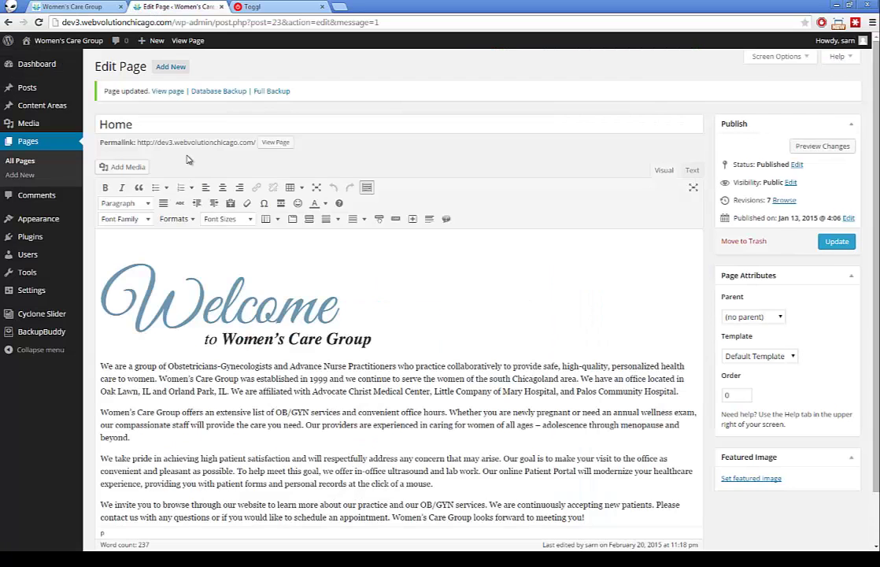
Format the second Home page paragraph, starting "Women's Care Group offers", in bold italic Helvetica
scroll(185, 185, down, 2)
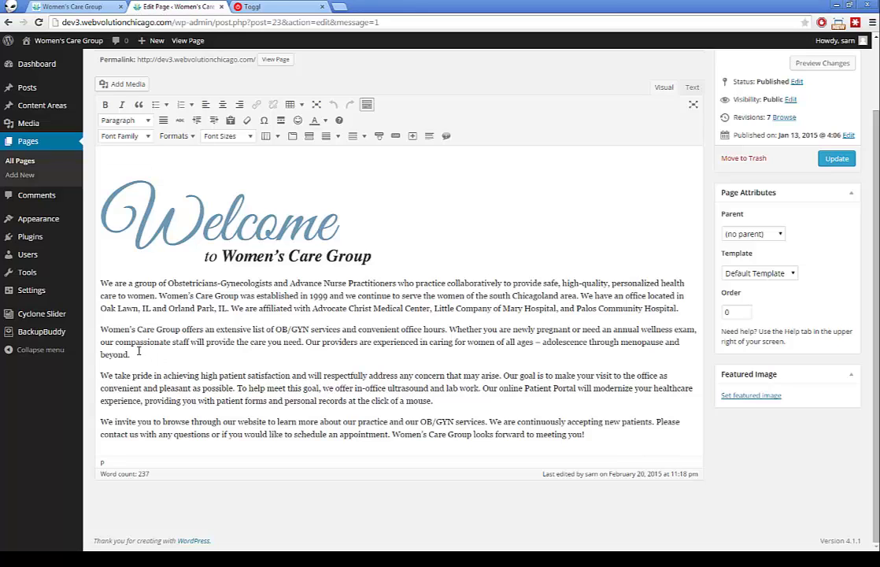
drag(135, 352, 99, 334)
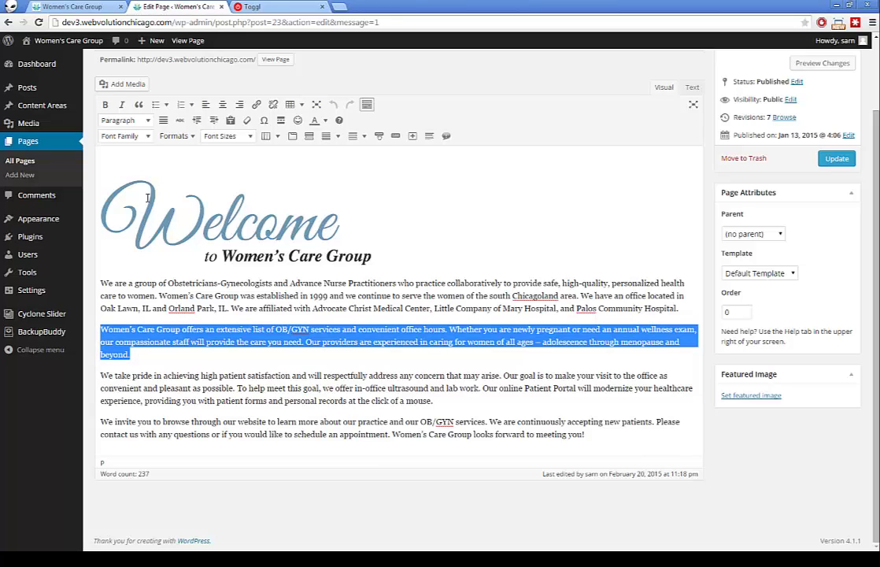
click(146, 137)
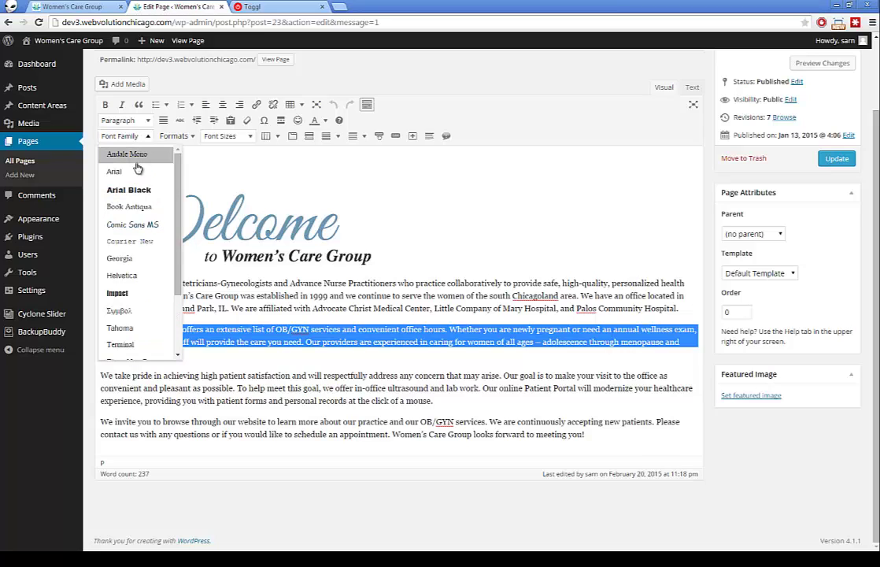
click(135, 275)
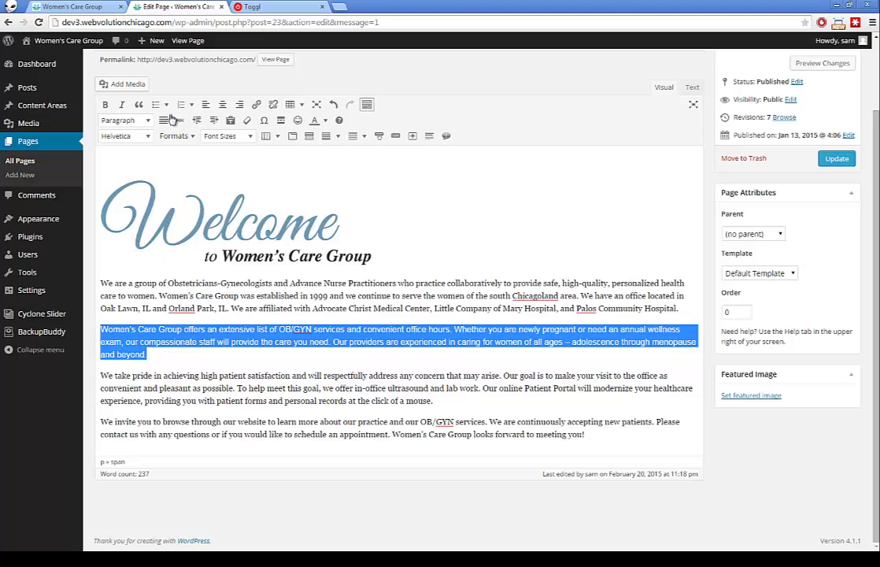
click(105, 104)
click(121, 107)
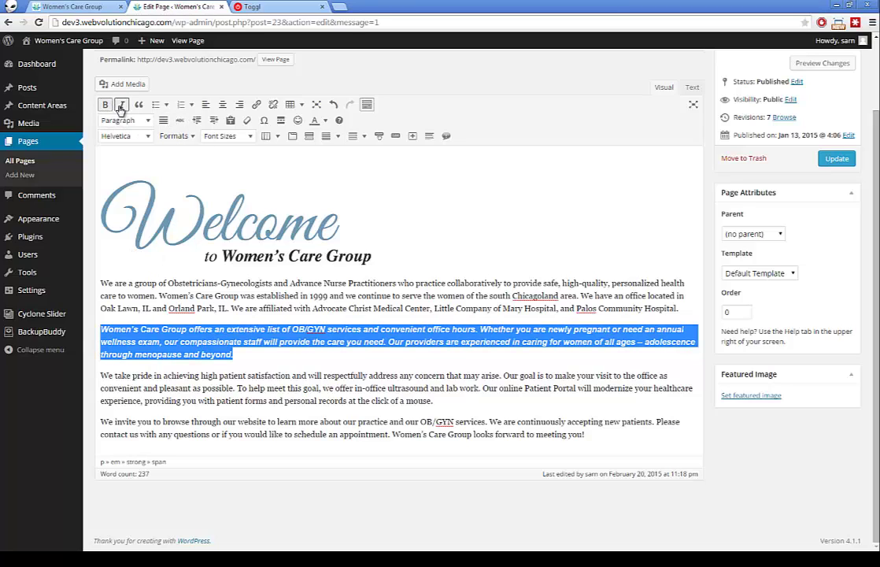
Set the second paragraph's font size to 18px and its text color to gold (#ffcc00)
click(226, 137)
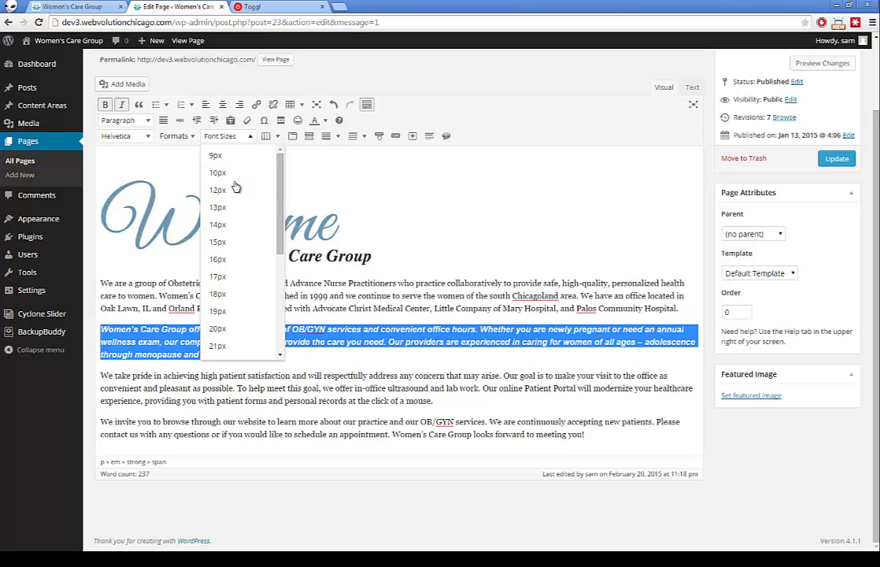
click(235, 257)
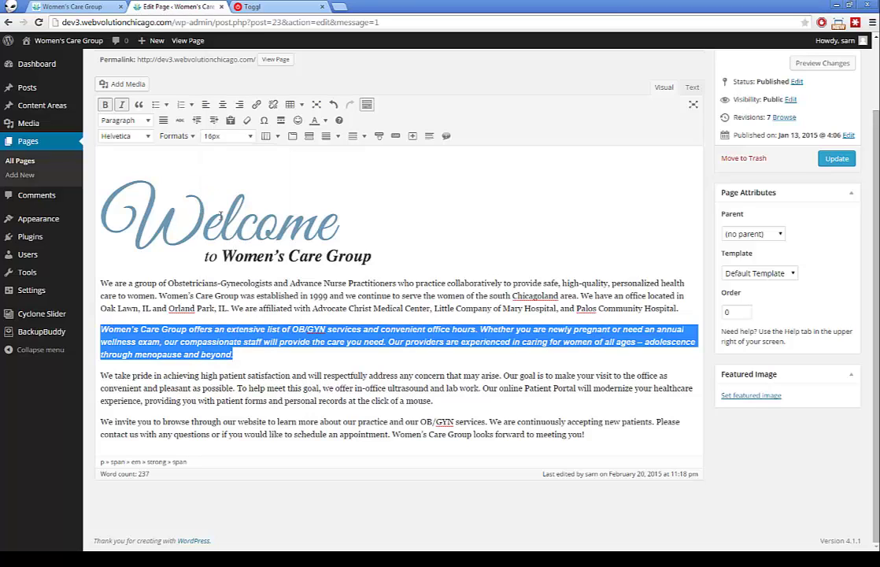
click(226, 135)
click(201, 262)
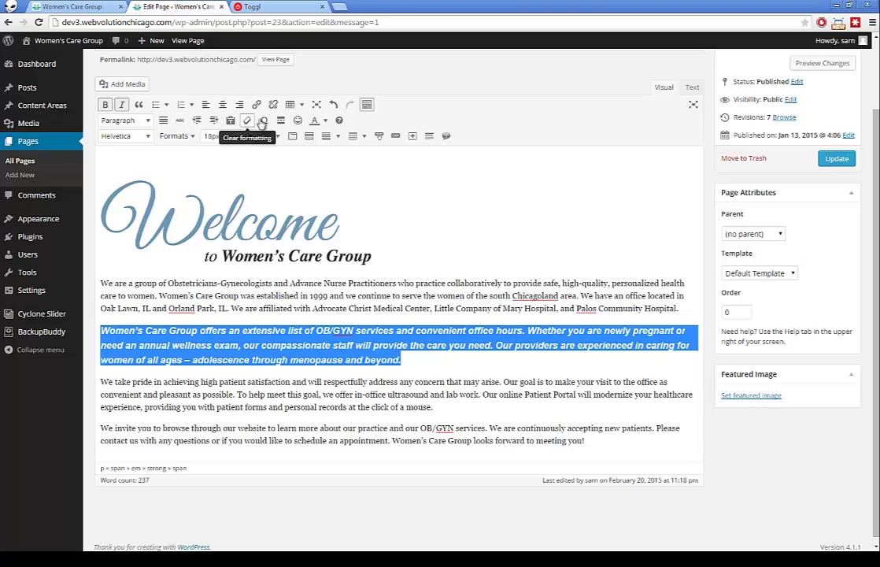
click(325, 120)
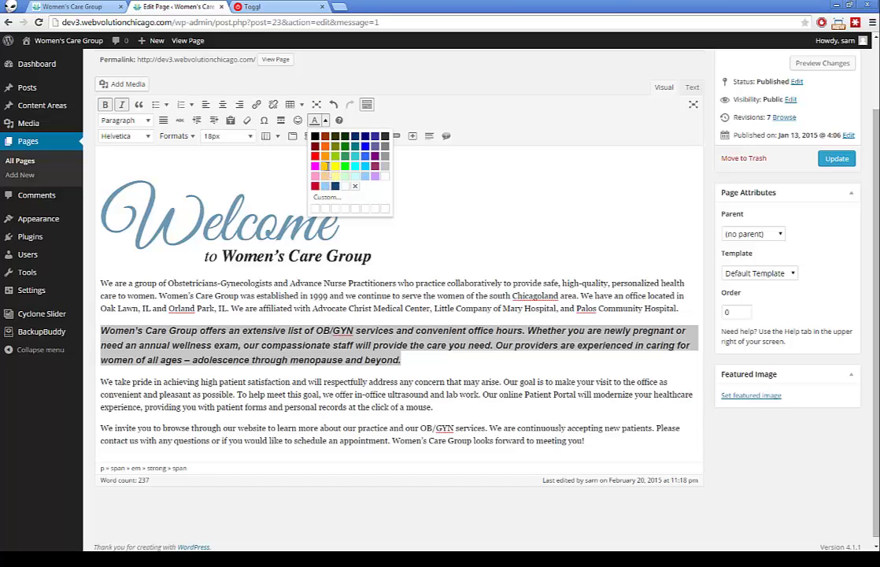
click(325, 166)
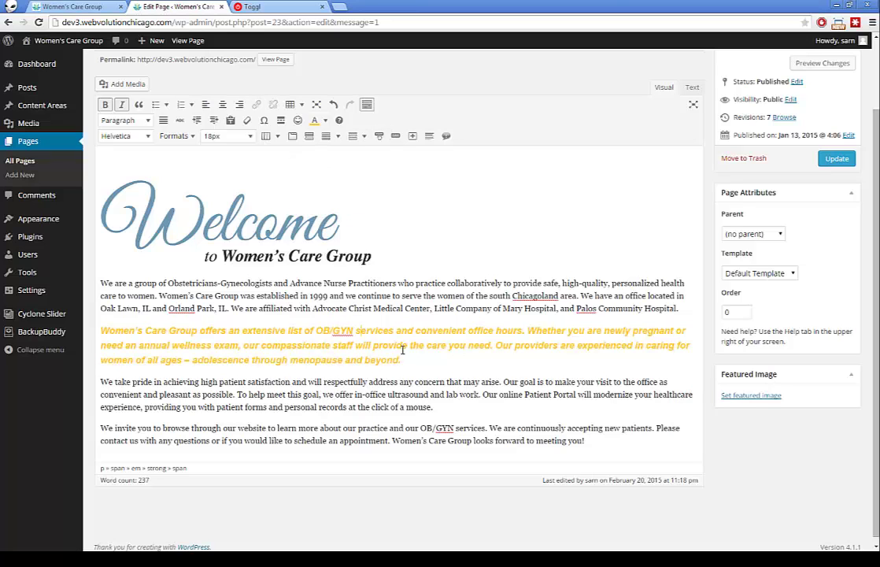
Apply a custom teal text color to the phrase "the care you need" in the gold paragraph
drag(409, 344, 489, 344)
click(325, 124)
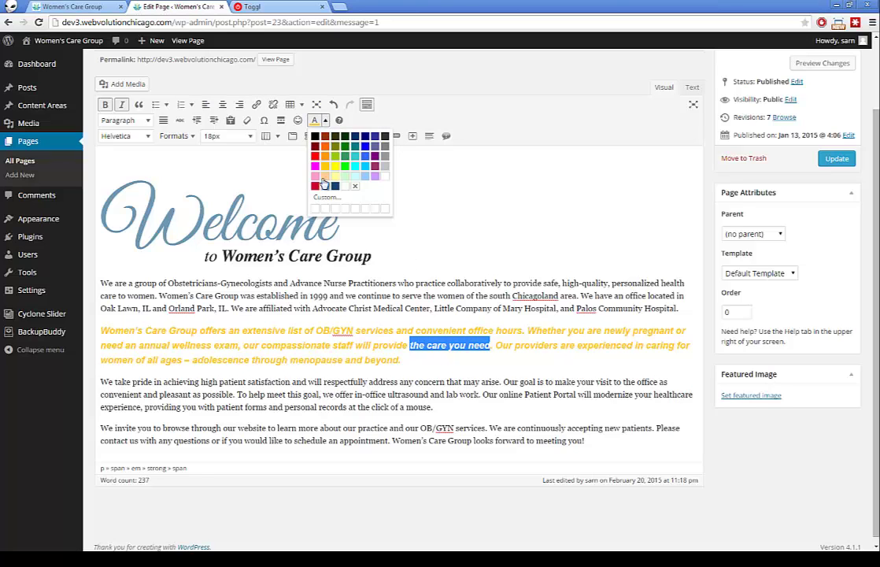
click(323, 197)
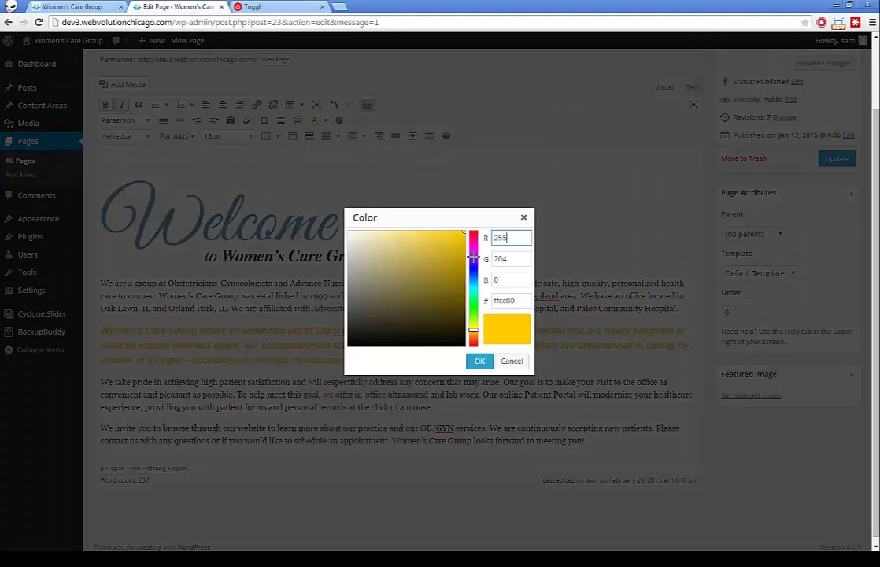
click(407, 261)
click(388, 250)
click(479, 360)
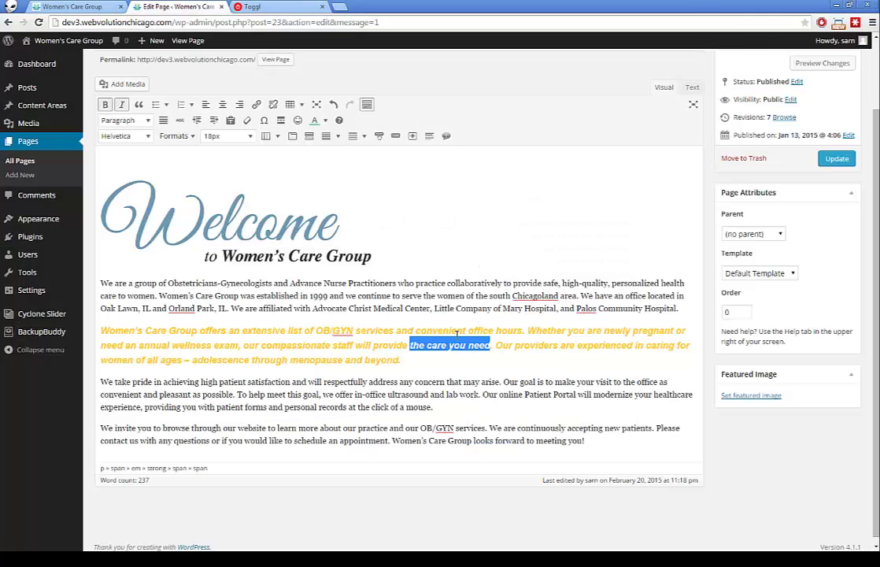
click(383, 296)
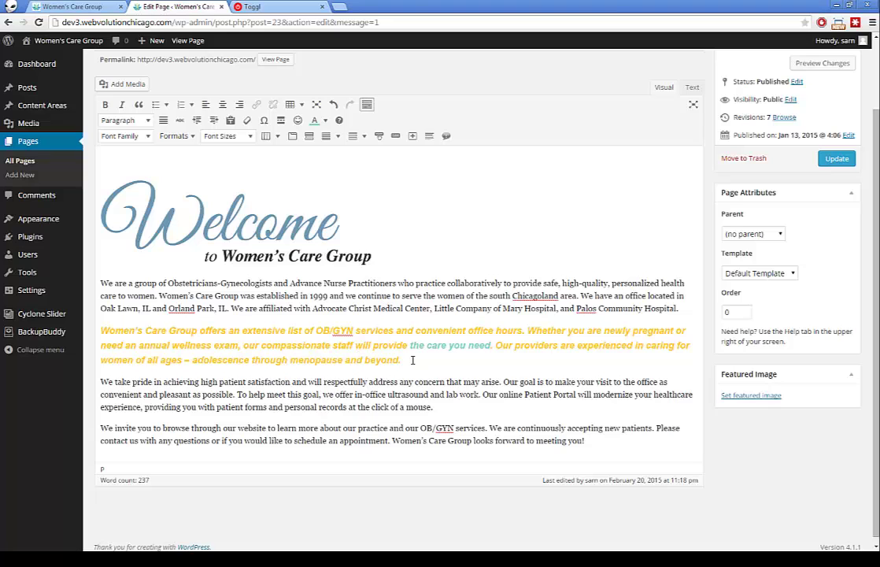
Update the Home page and reload the live home page to check the reformatted paragraph
click(837, 159)
click(83, 11)
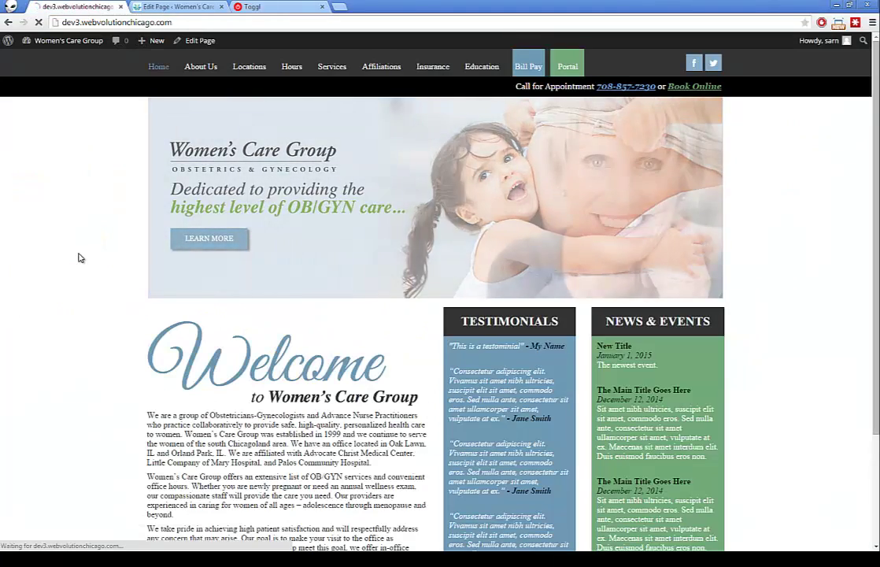
key(F5)
scroll(79, 257, down, 2)
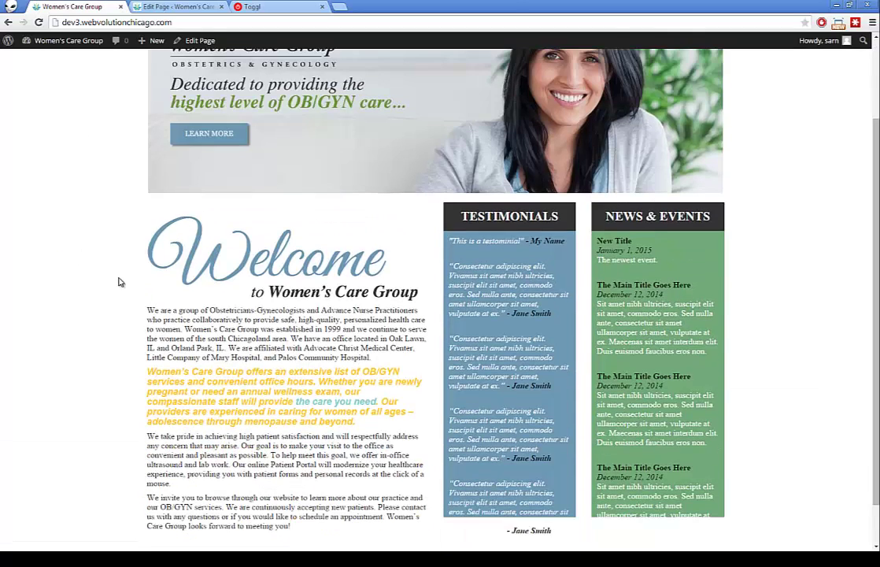
click(133, 7)
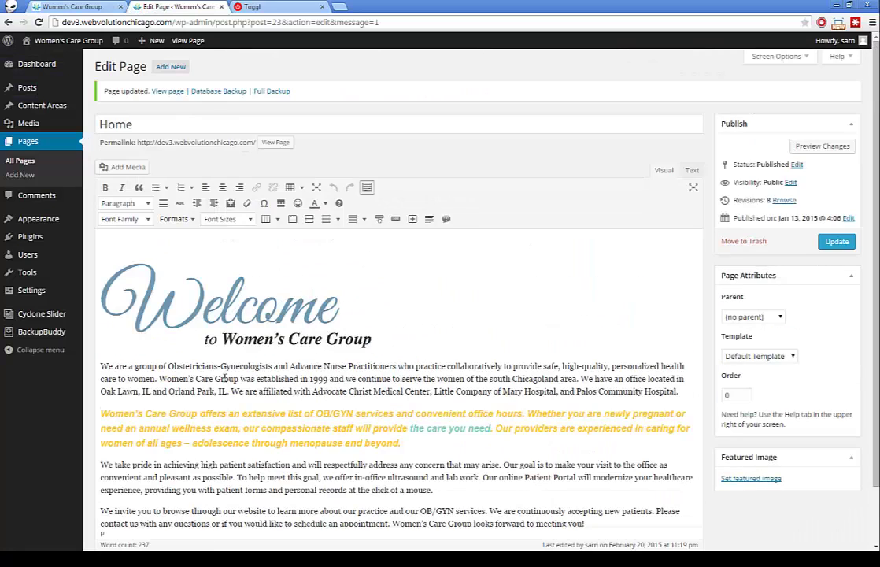
drag(200, 415, 110, 414)
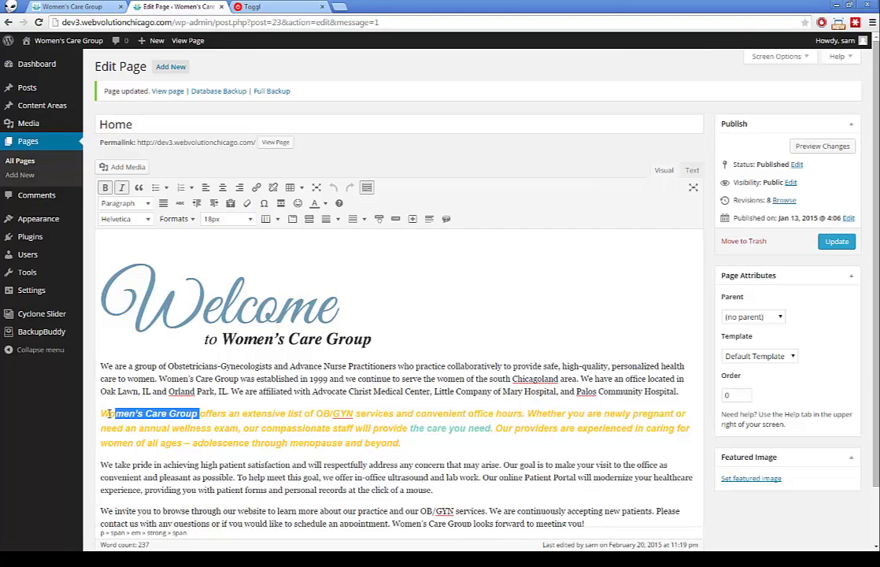
click(256, 186)
click(411, 206)
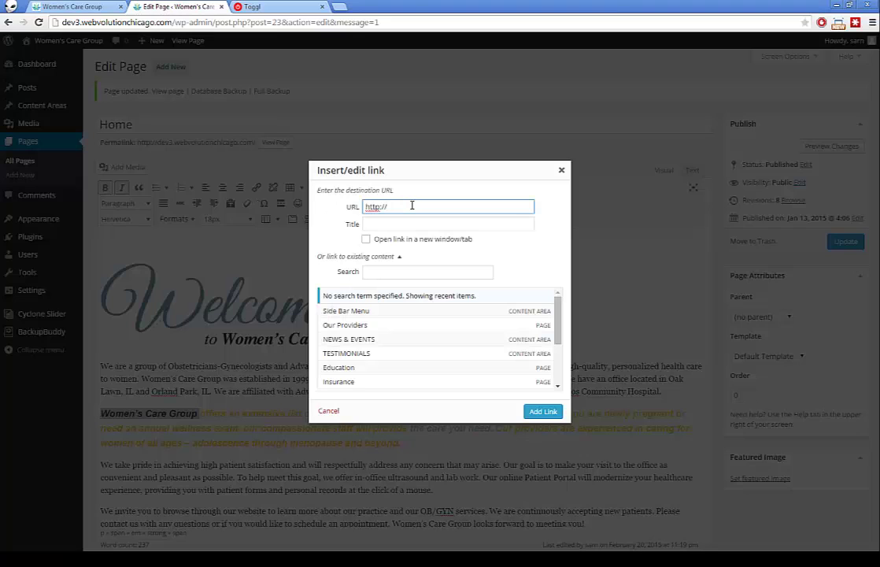
text(www.yahoo.com)
click(542, 412)
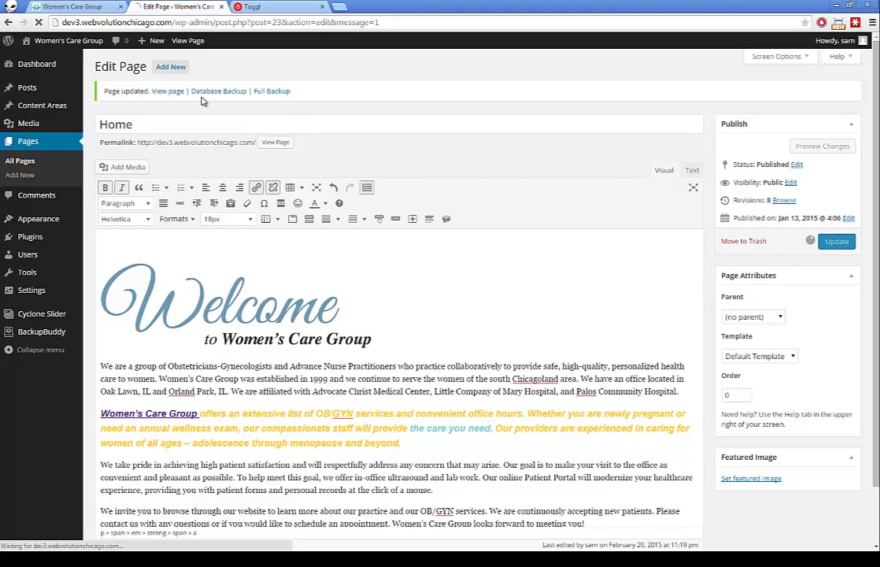
Reload the live home page and check the new "Women's Care Group" link in the gold paragraph
click(73, 7)
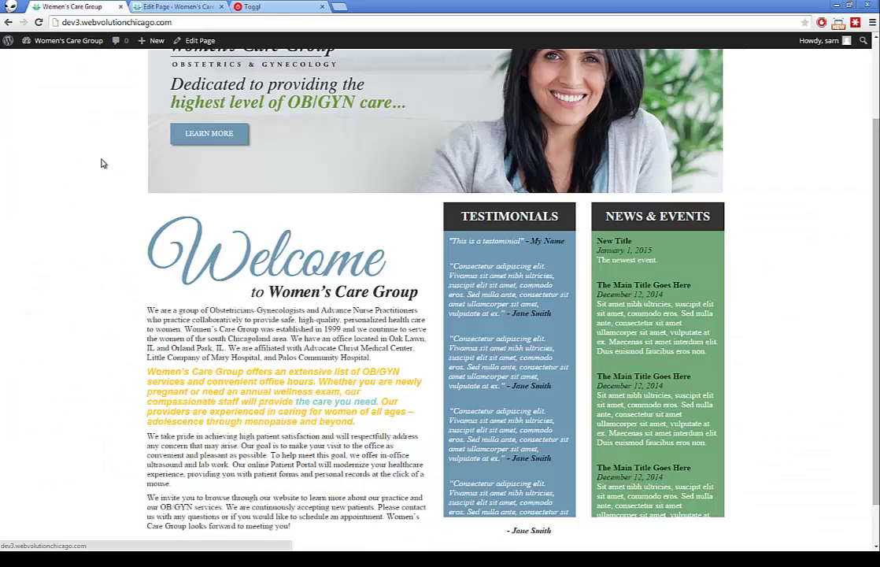
key(F5)
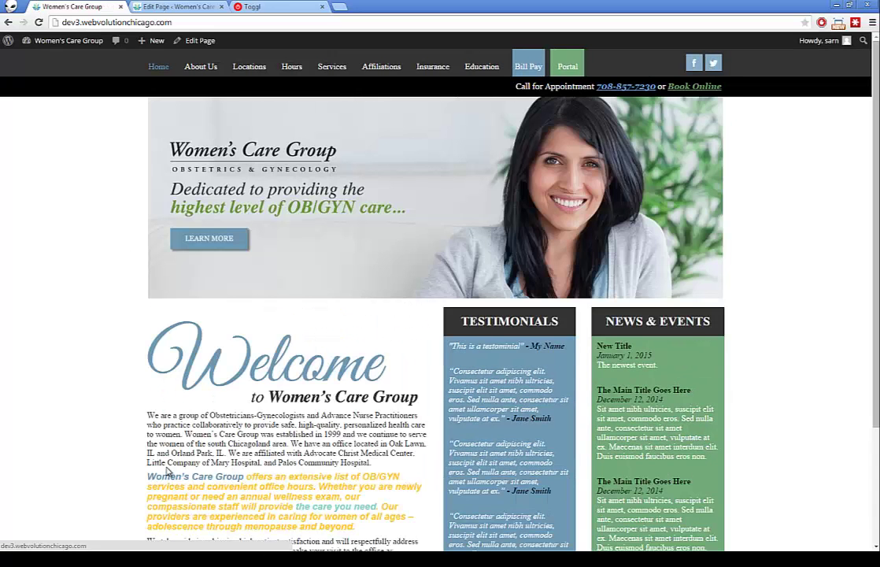
scroll(165, 460, down, 1)
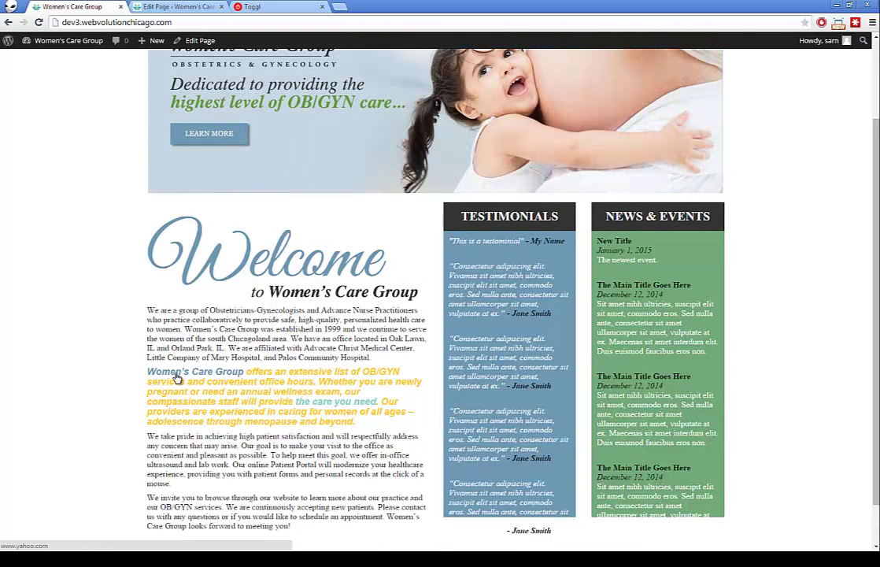
scroll(131, 294, up, 1)
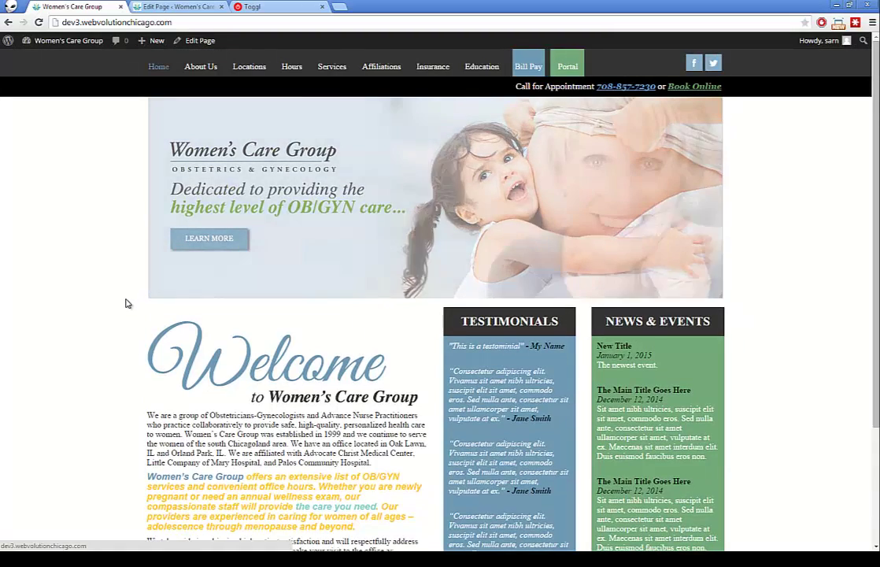
scroll(167, 297, down, 1)
Return to the Home page editor and select the word "you" after "Whether" in the gold paragraph
click(161, 6)
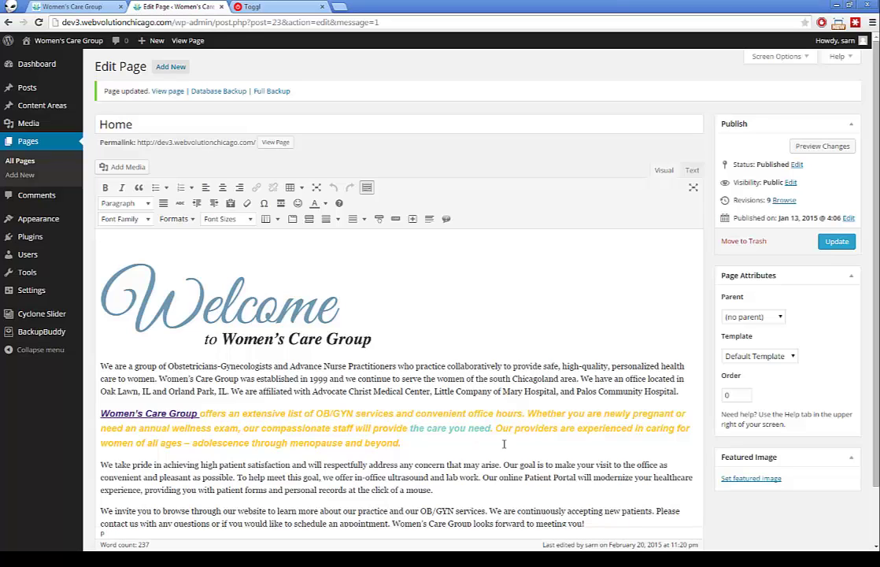
drag(529, 412, 567, 414)
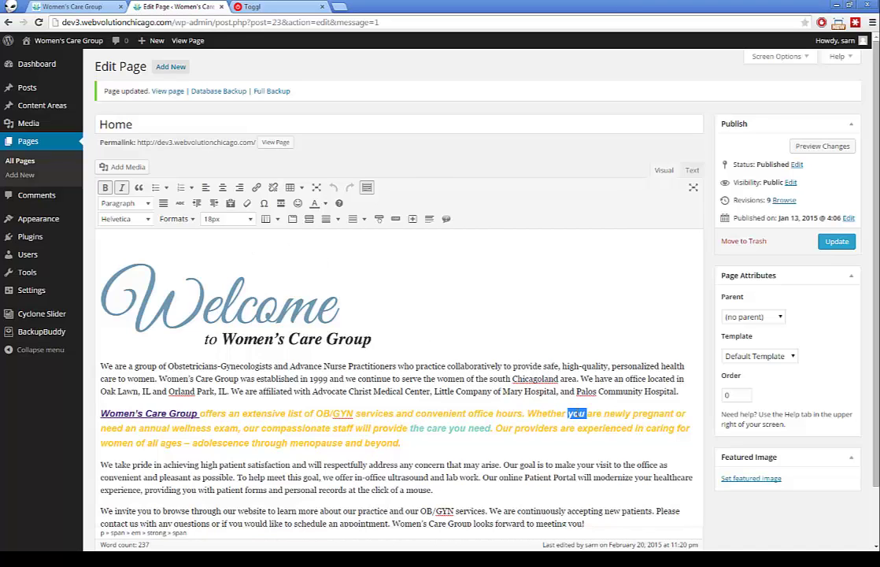
click(573, 413)
double_click(575, 413)
click(258, 187)
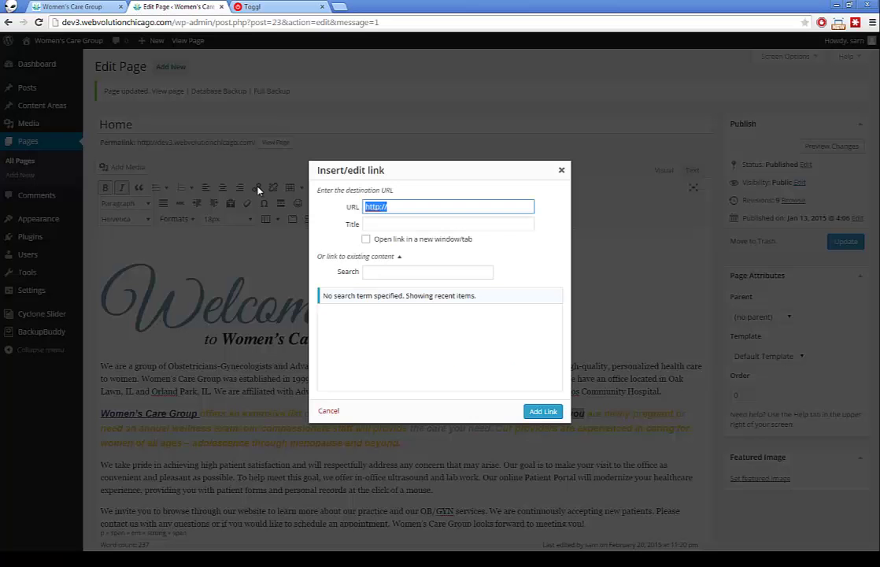
click(561, 170)
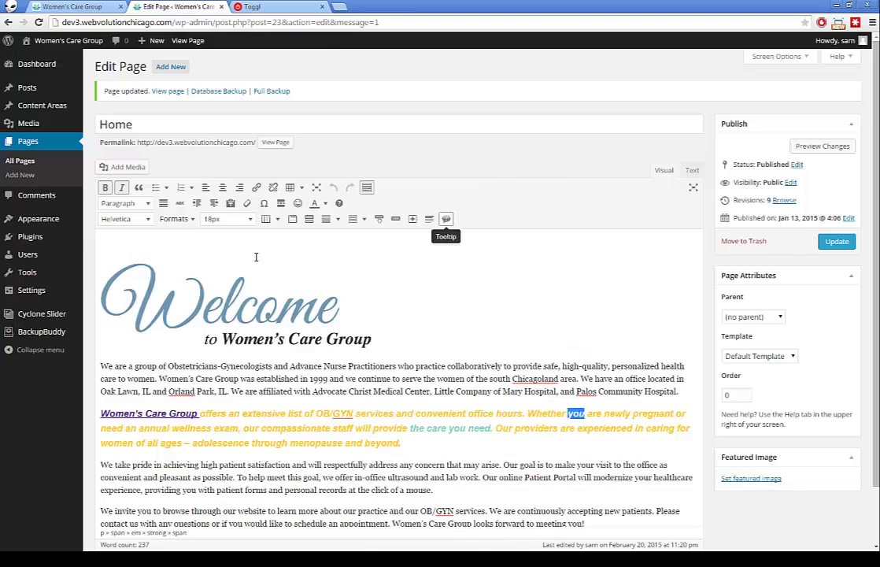
click(118, 167)
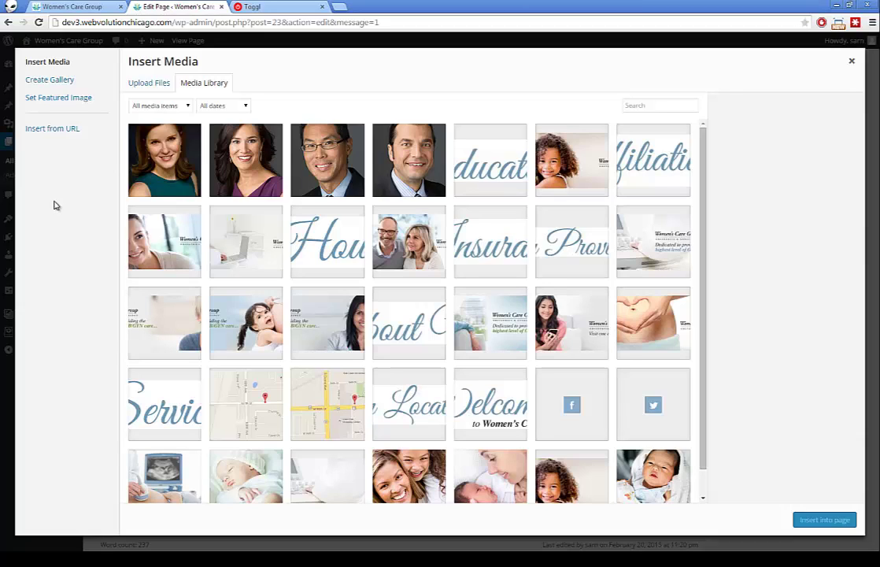
click(852, 61)
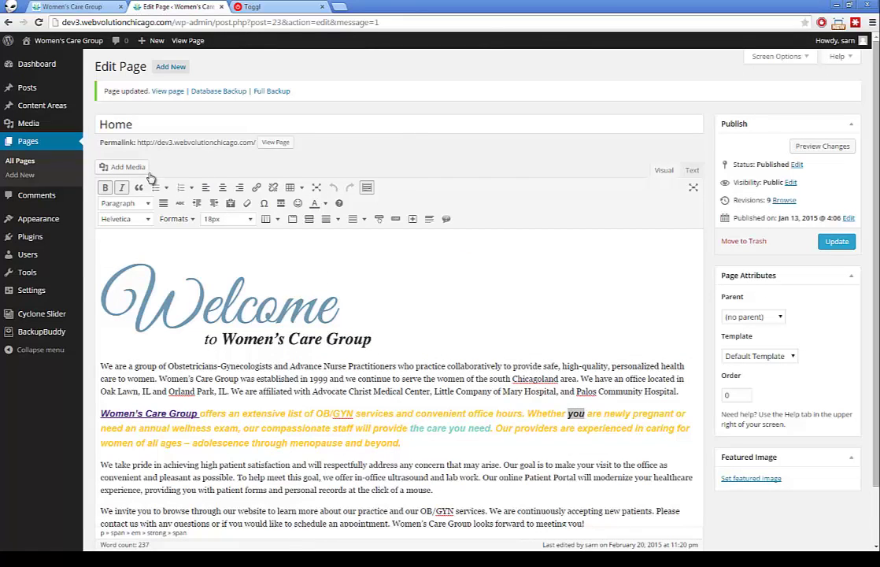
click(126, 168)
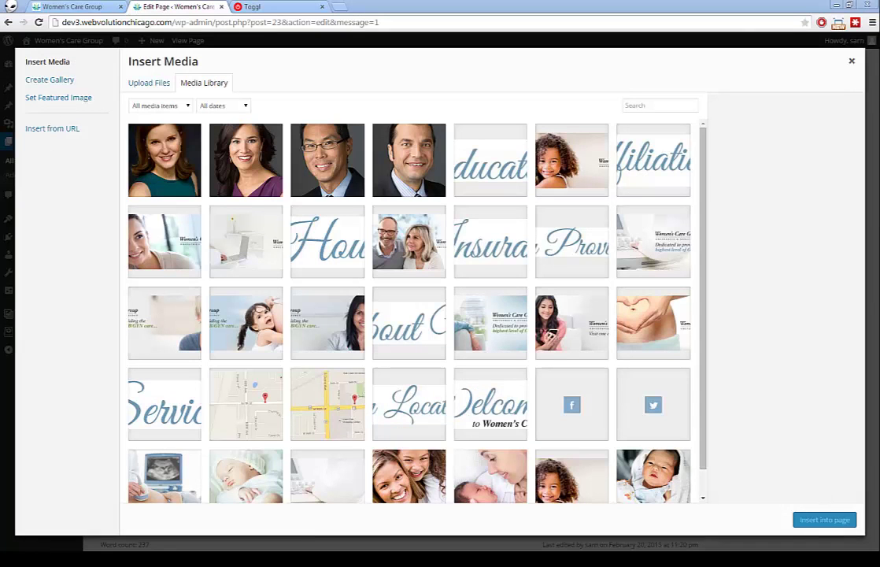
drag(0, 158, 406, 209)
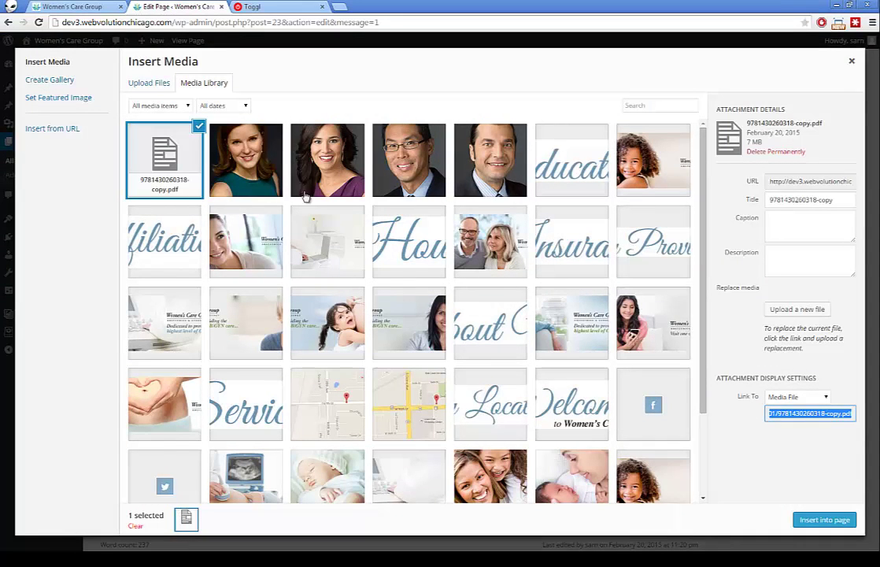
click(821, 520)
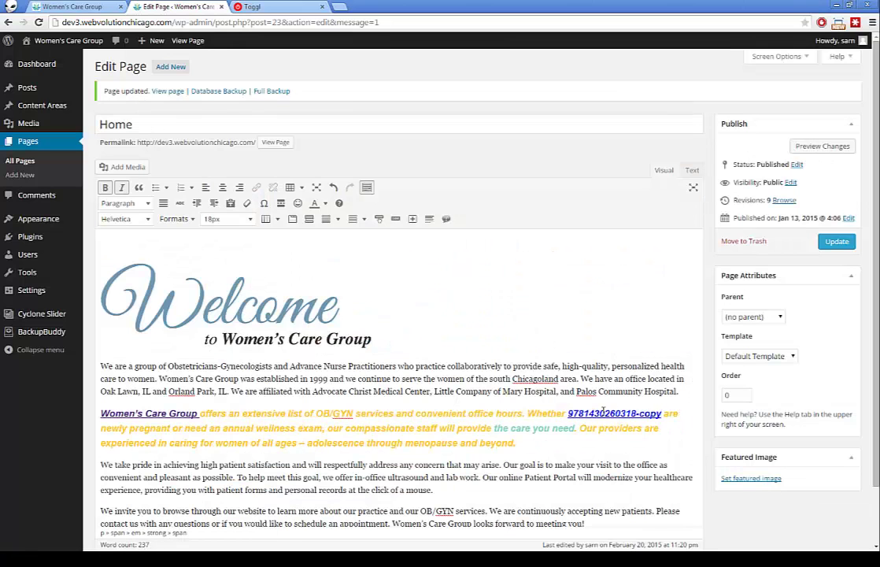
Try to overwrite the inserted PDF link's file-name text with the word "you"
drag(662, 413, 575, 410)
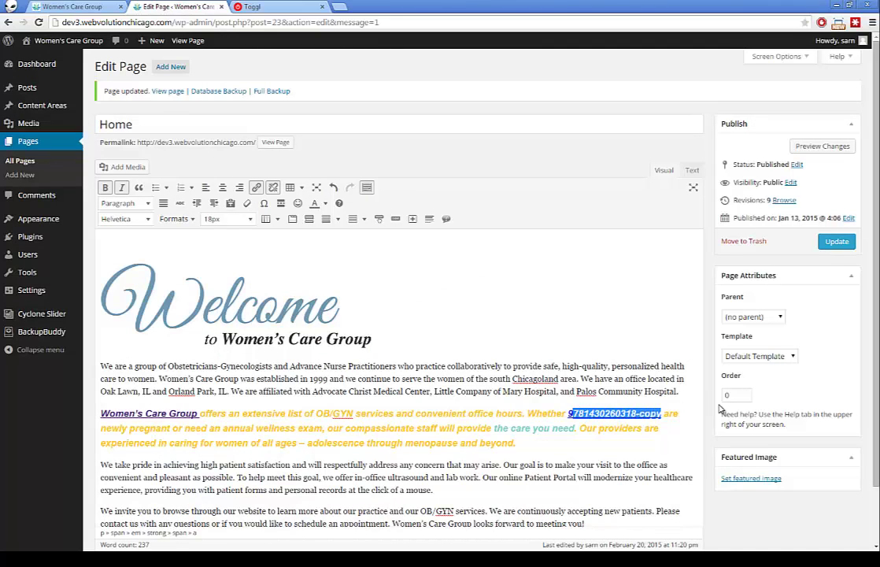
text(you)
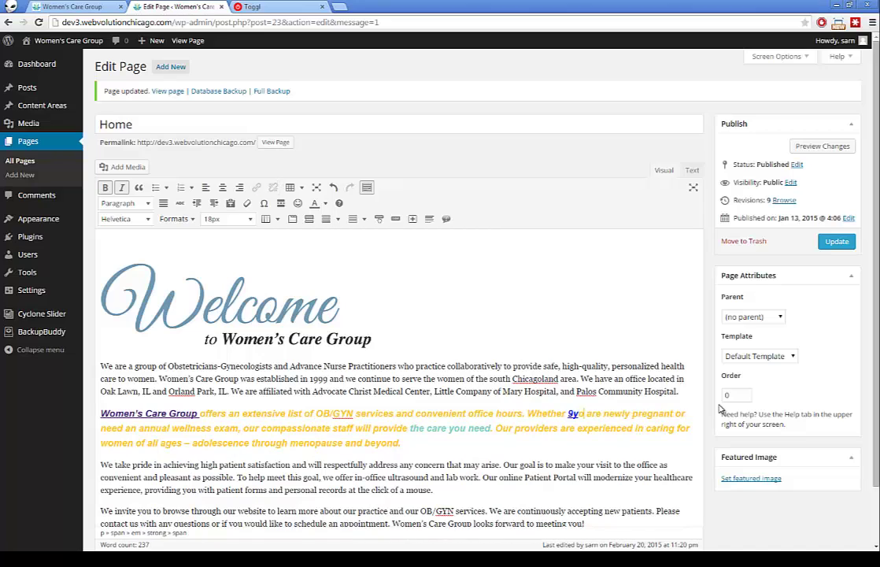
key(BackSpace)
key(BackSpace)
key(BackSpace)
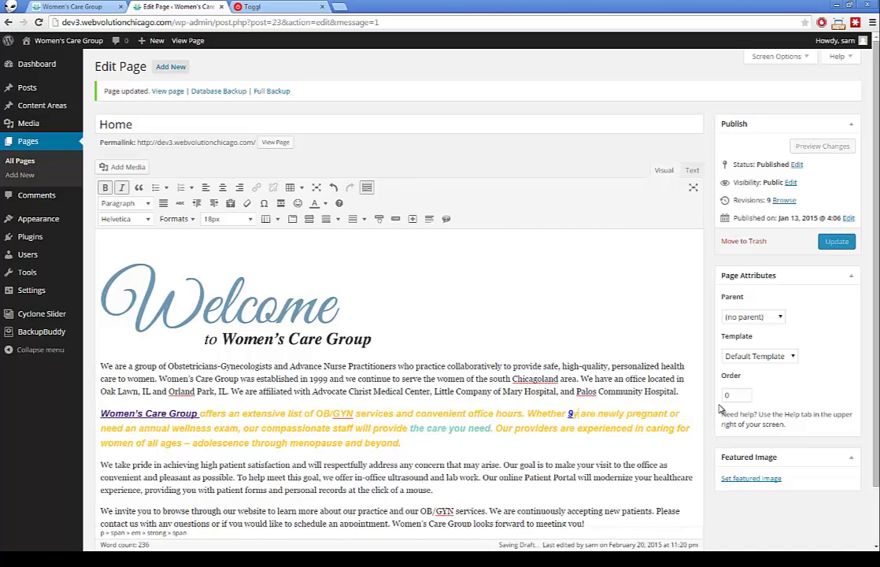
text(you)
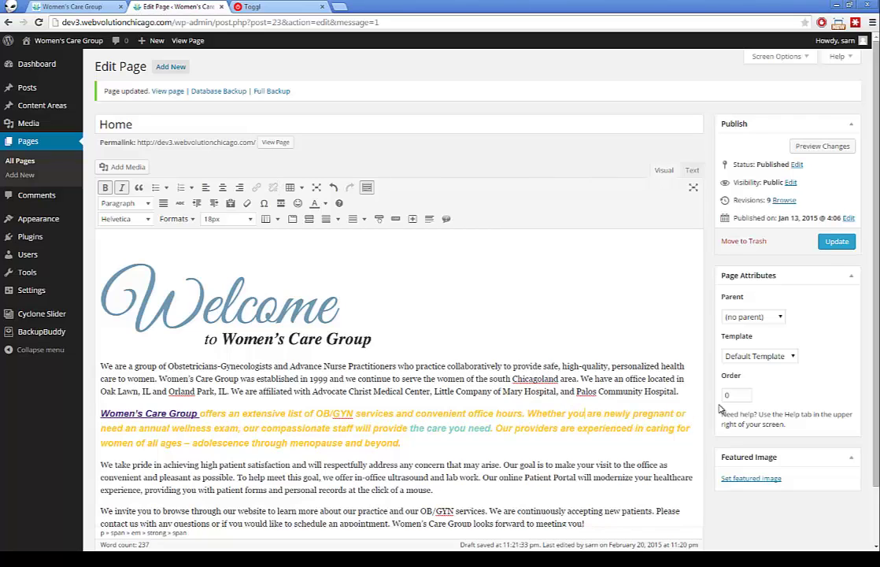
key(BackSpace)
key(BackSpace)
key(BackSpace)
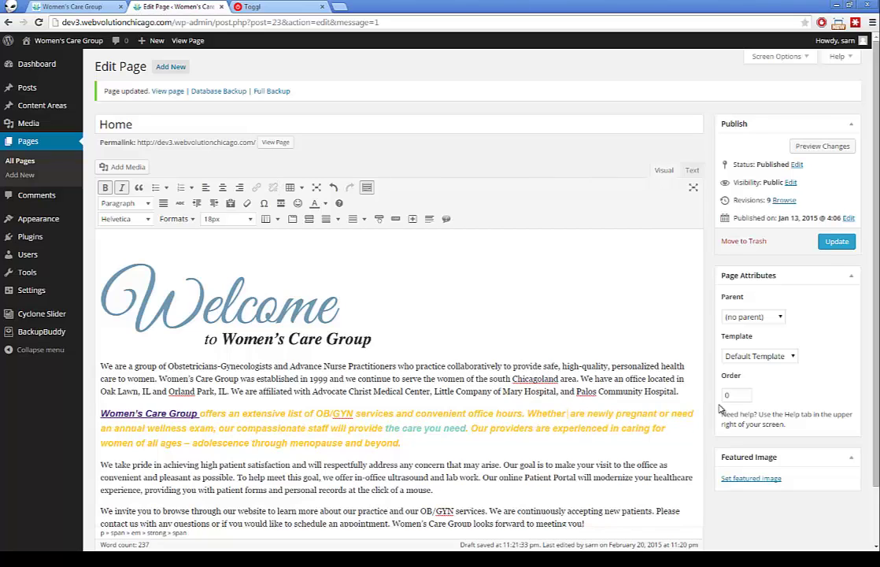
text(you)
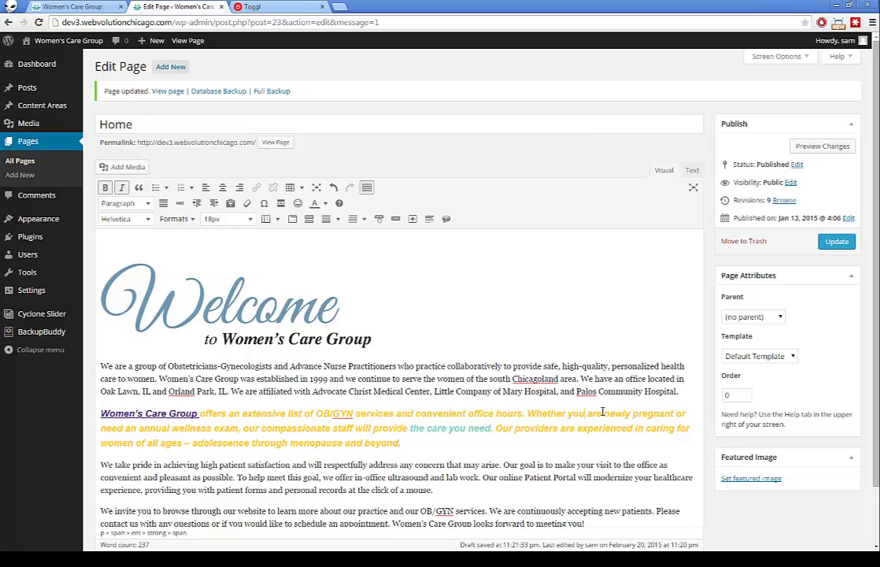
double_click(573, 415)
click(122, 167)
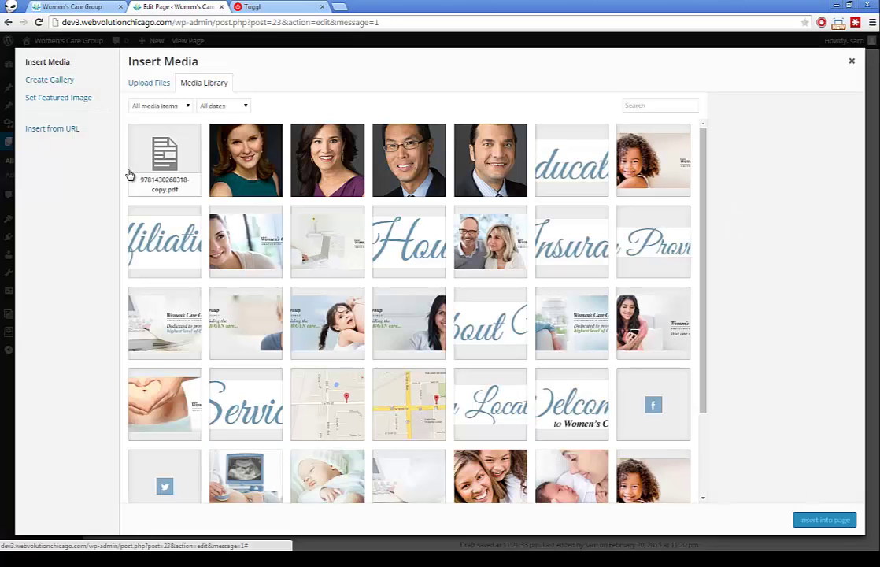
click(166, 154)
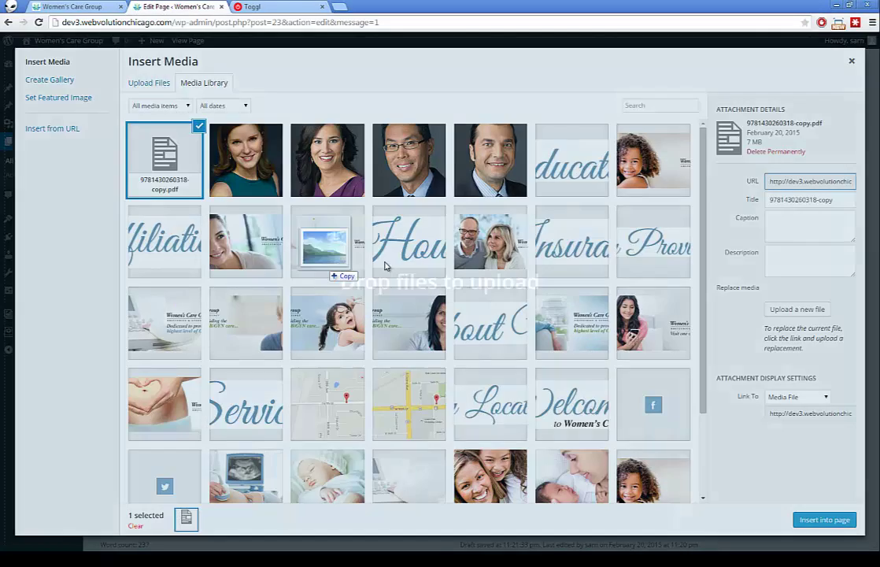
drag(314, 287, 251, 206)
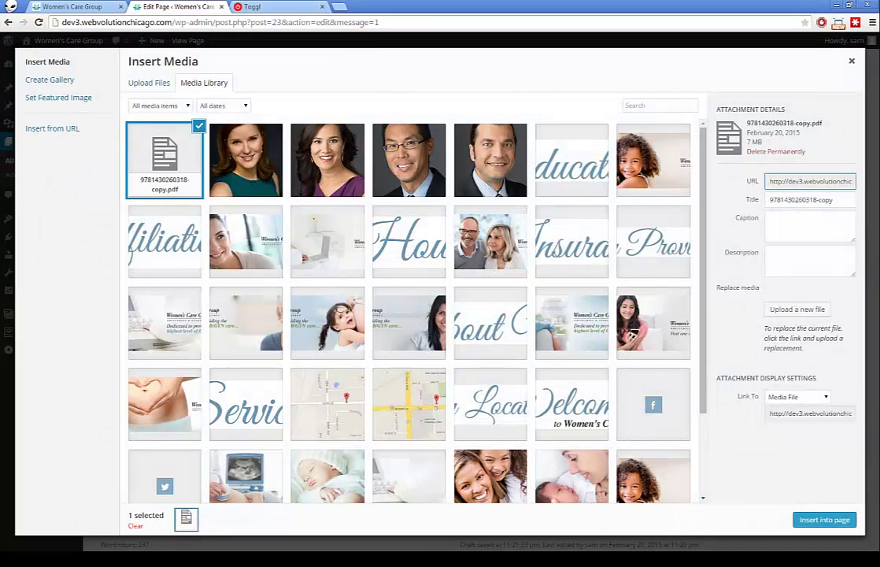
click(828, 522)
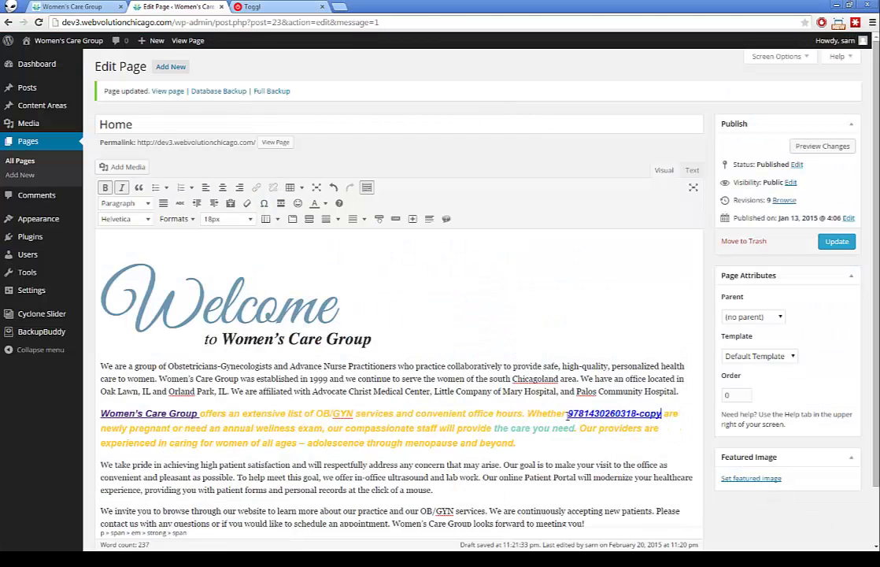
Change the PDF link's text to "you" by editing inside the link and removing the leftover file-name characters
click(569, 413)
key(shift+Right)
key(shift+Right)
key(shift+Right)
key(shift+Right)
key(shift+Right)
key(shift+Right)
key(shift+Right)
key(shift+Right)
key(shift+Right)
key(shift+Right)
key(shift+Right)
key(shift+Right)
key(shift+Right)
key(shift+Right)
key(shift+Right)
key(shift+Right)
key(shift+Right)
key(shift+Right)
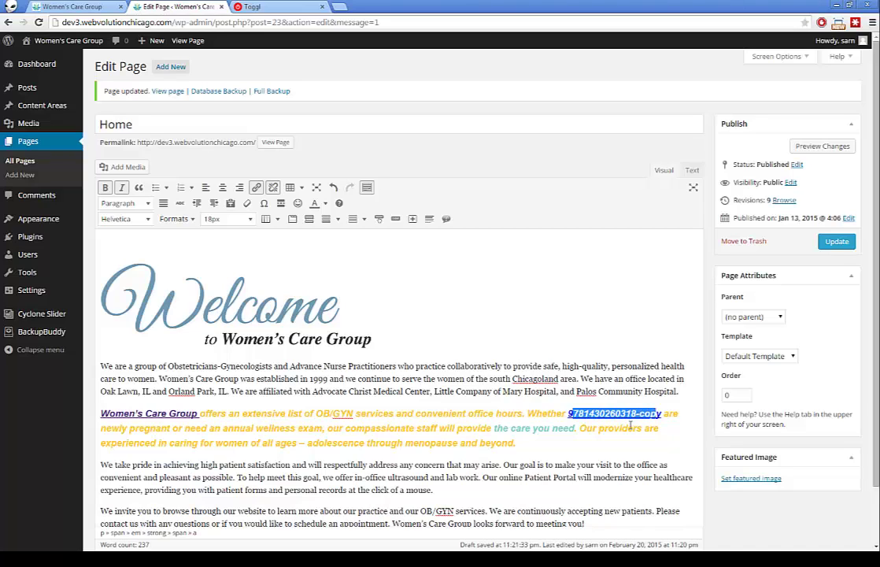
text(gy)
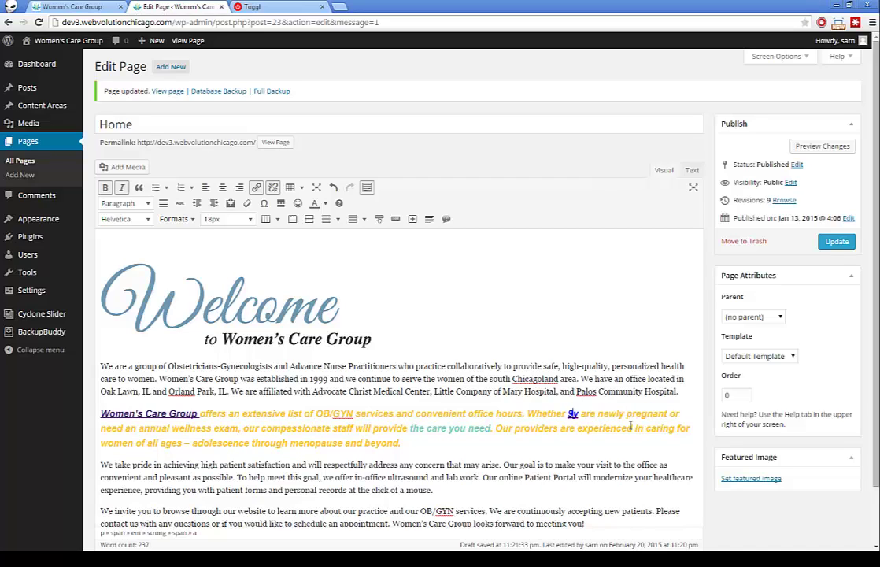
text(you)
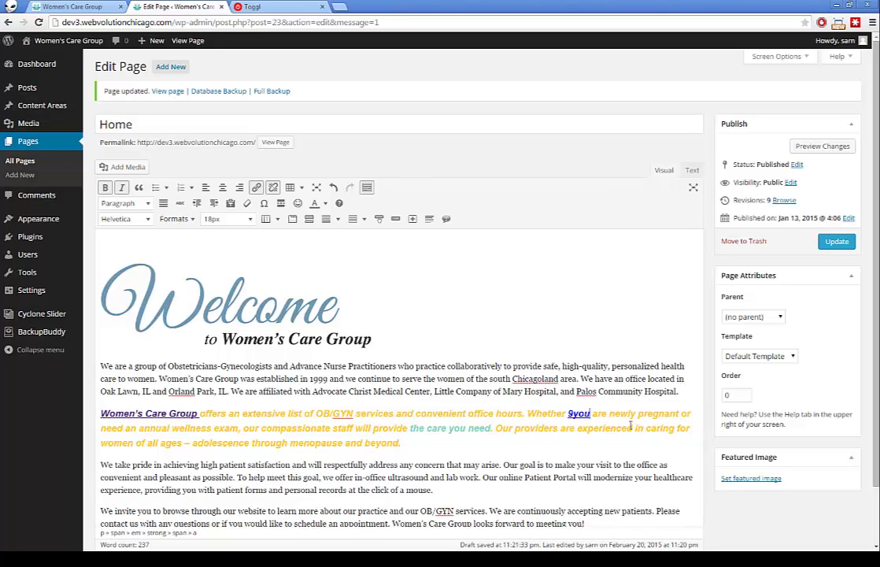
key(Delete)
key(Left)
key(Left)
key(Left)
key(BackSpace)
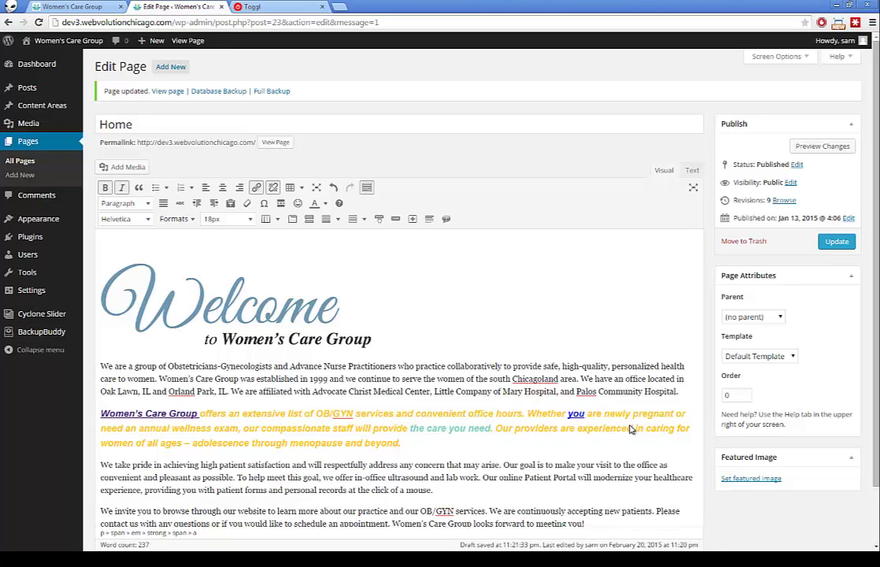
Change the PDF link's text to "click here to view pdf" and update the Home page
key(BackSpace)
text(click here to)
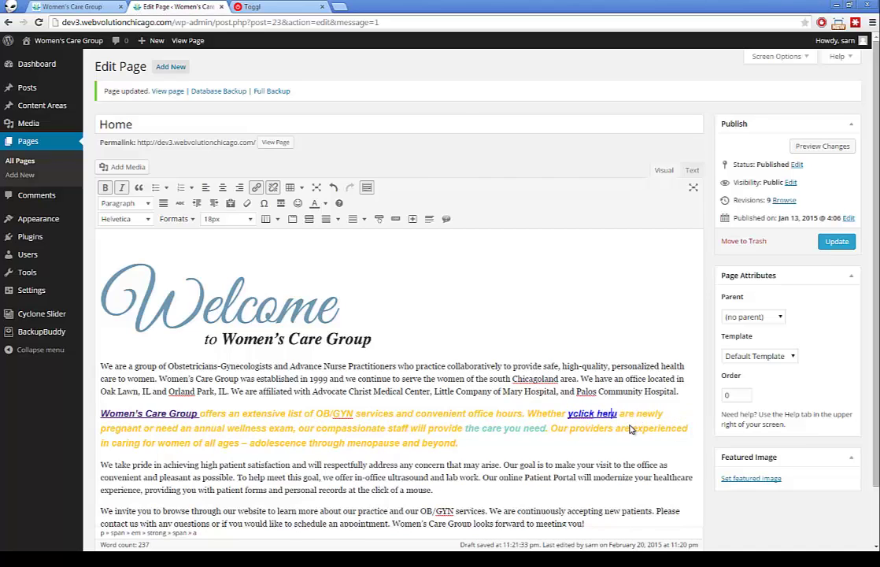
text( view pdf)
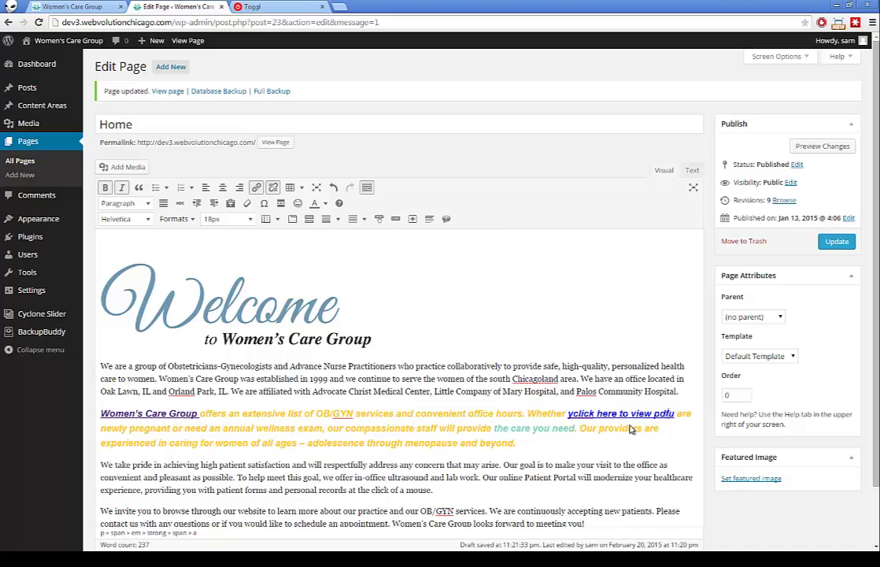
key(Delete)
key(BackSpace)
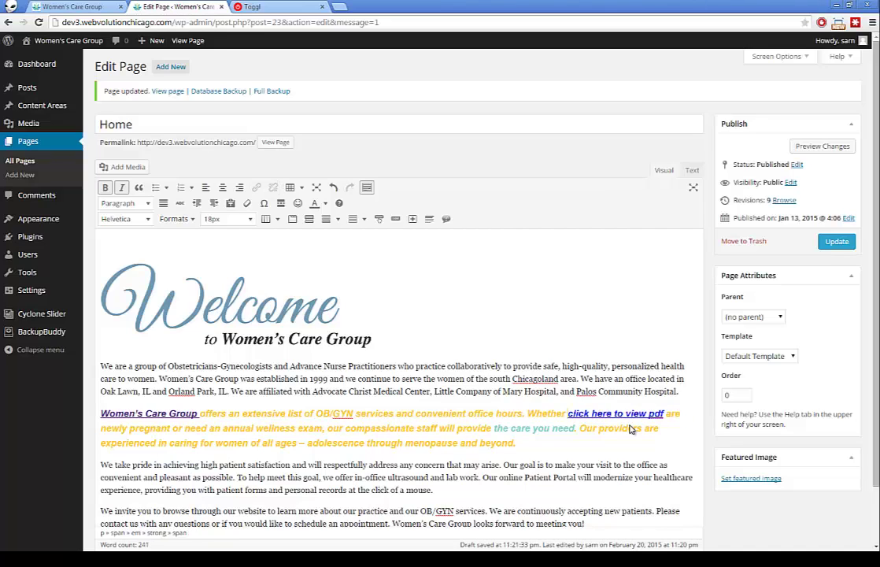
click(837, 241)
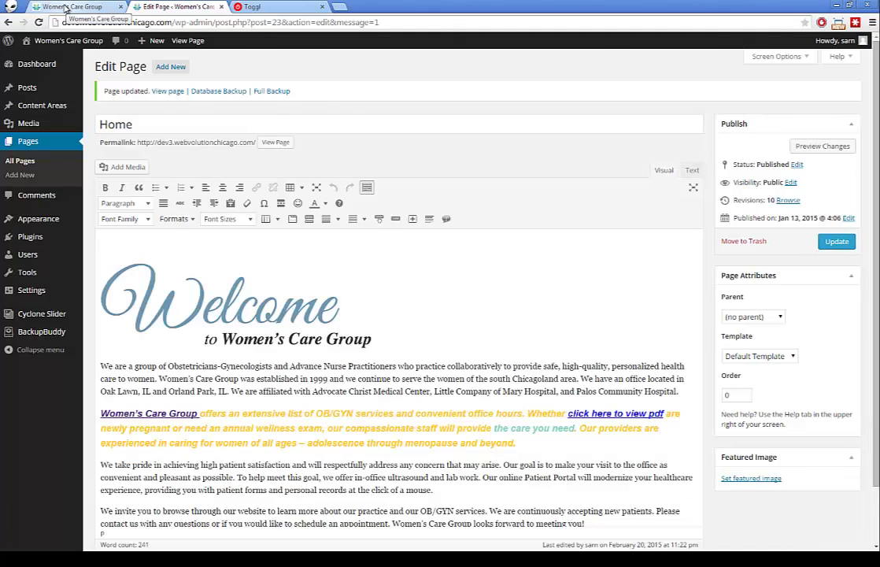
Reload the live home page, test the "click here to view pdf" link, and return to the home page
click(67, 8)
key(F5)
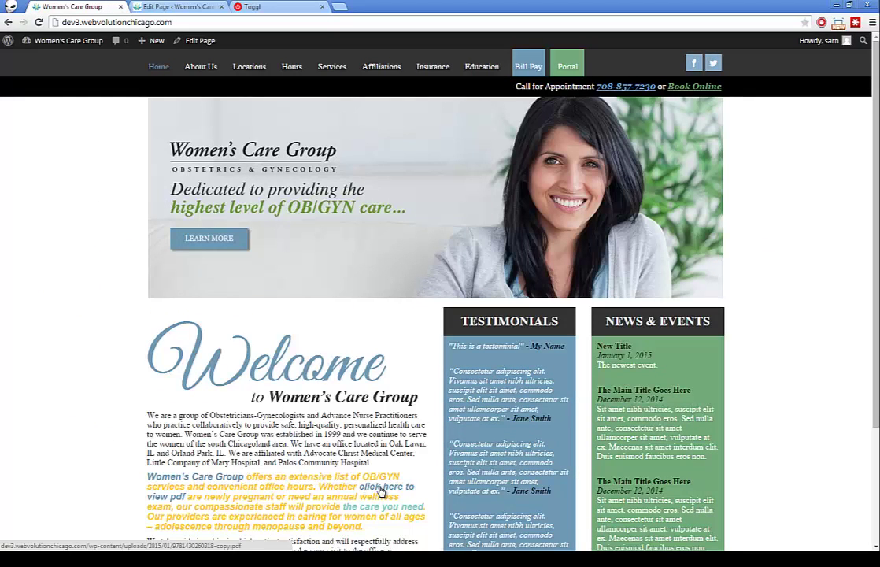
click(380, 490)
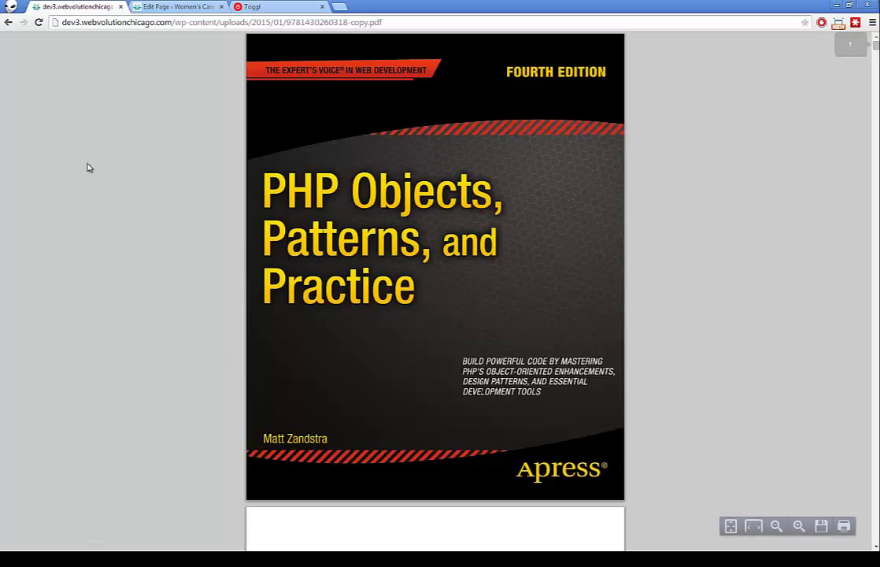
click(8, 22)
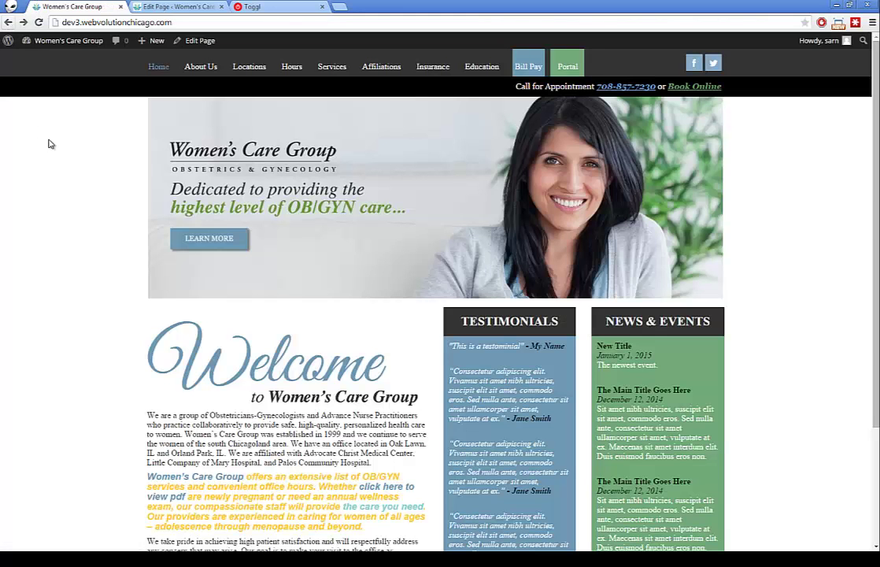
Return to the WordPress admin and open the list of all pages
click(175, 6)
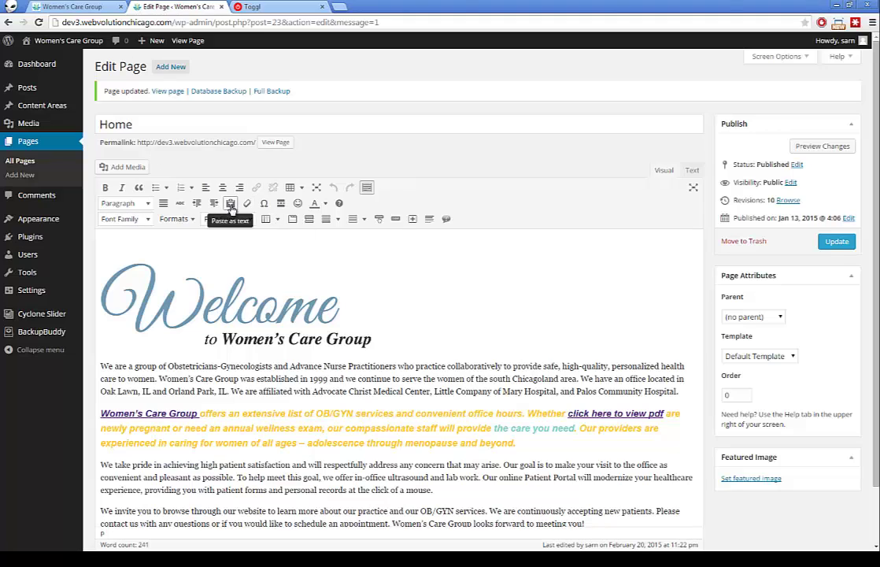
click(29, 145)
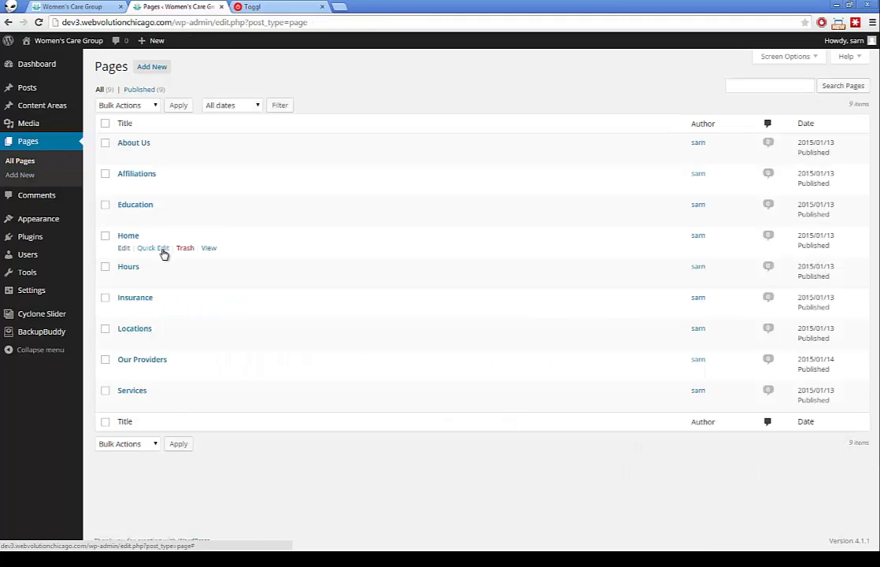
View the live site's Locations page and look over the column layout of the About Us page
click(118, 8)
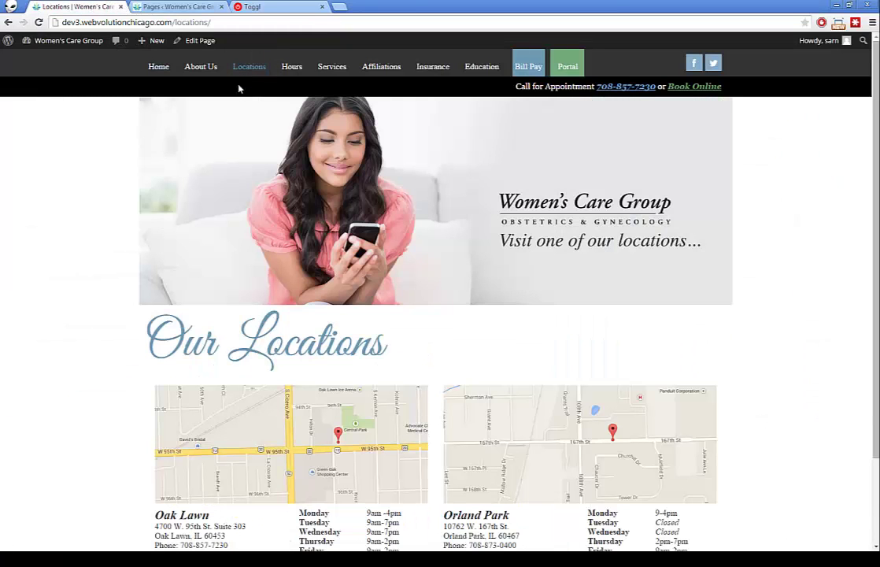
mouse_move(209, 68)
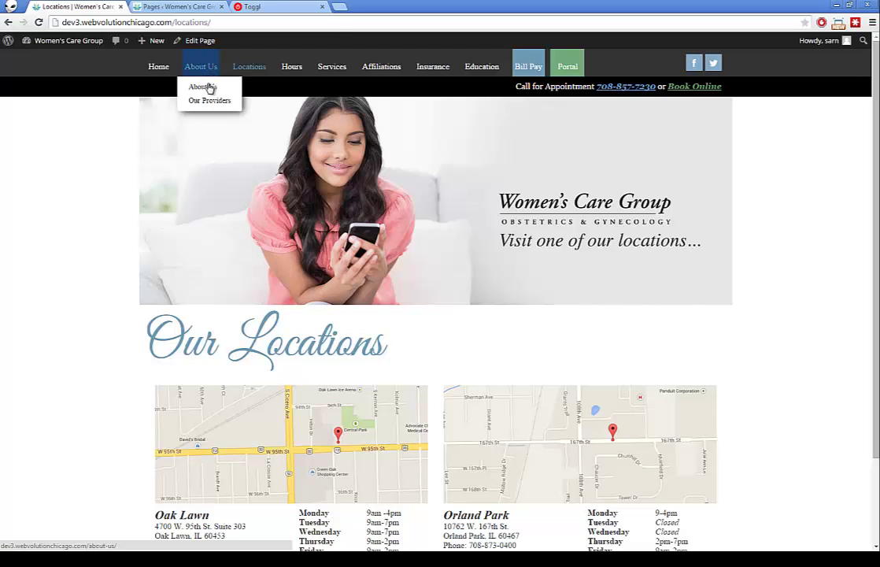
click(211, 91)
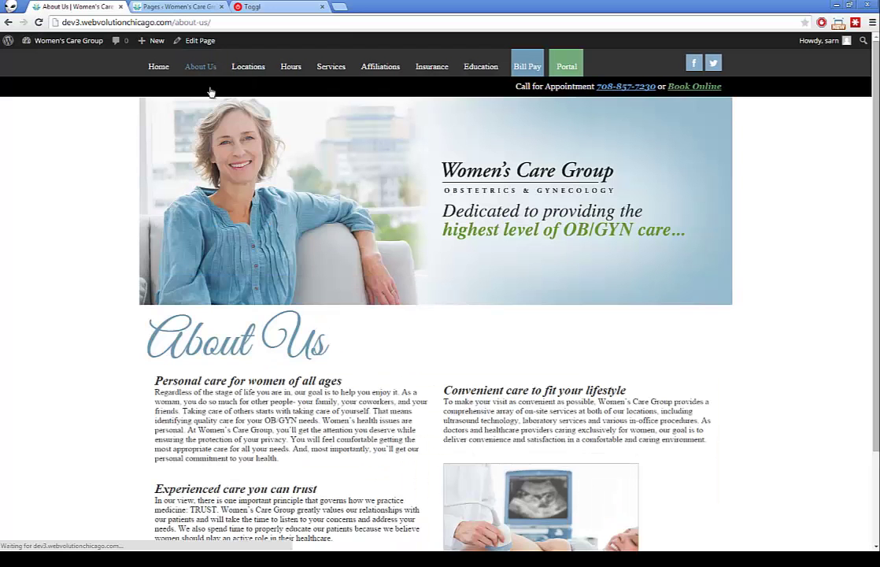
scroll(272, 174, down, 3)
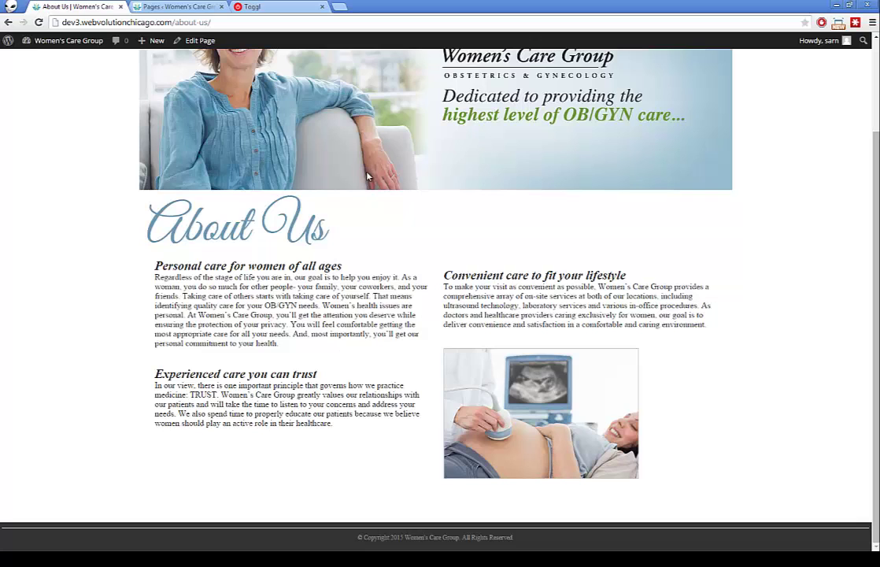
scroll(271, 174, up, 2)
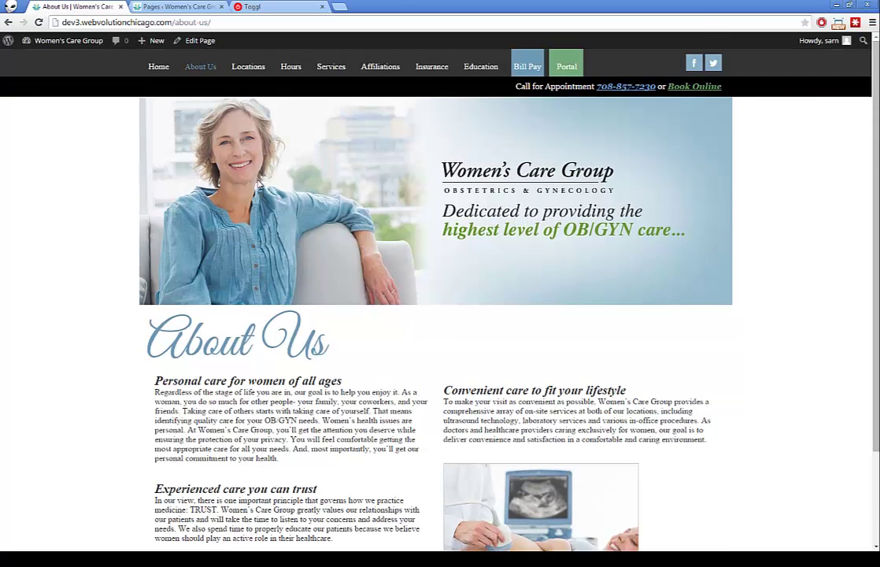
Look over the columns of the live Services page and open the Services page for editing in the WordPress admin
click(331, 67)
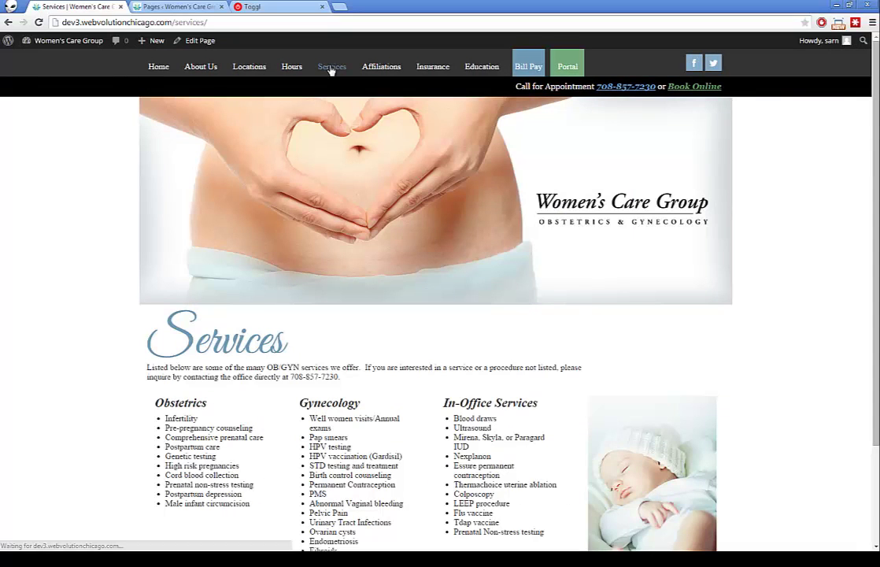
scroll(342, 323, down, 3)
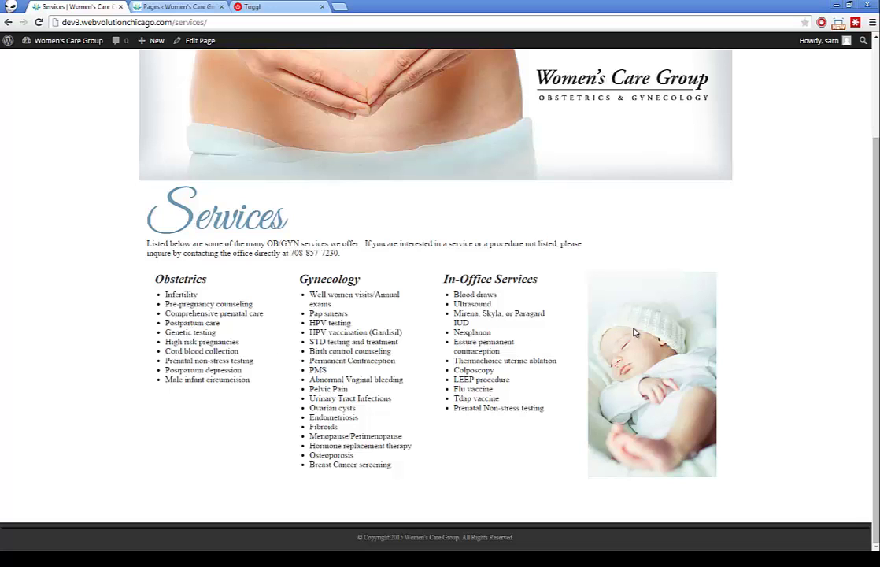
click(147, 8)
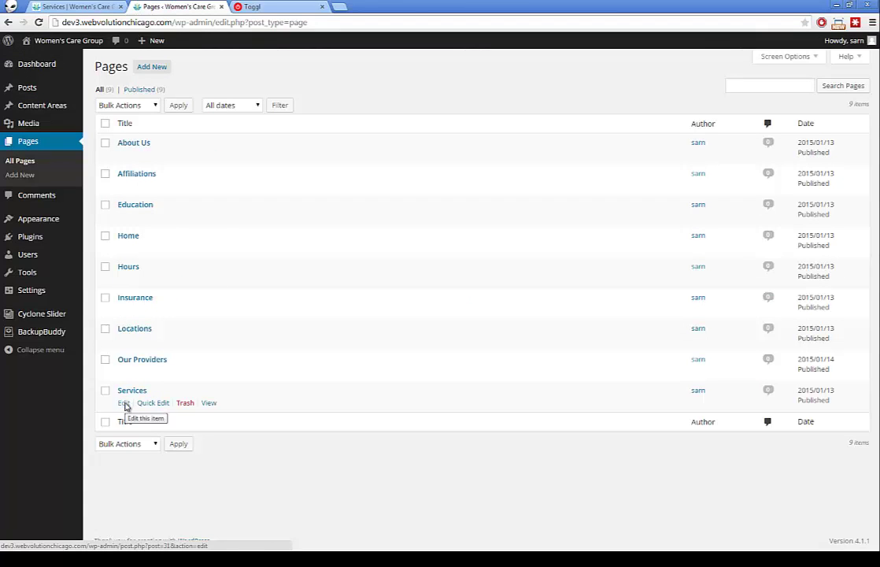
click(124, 403)
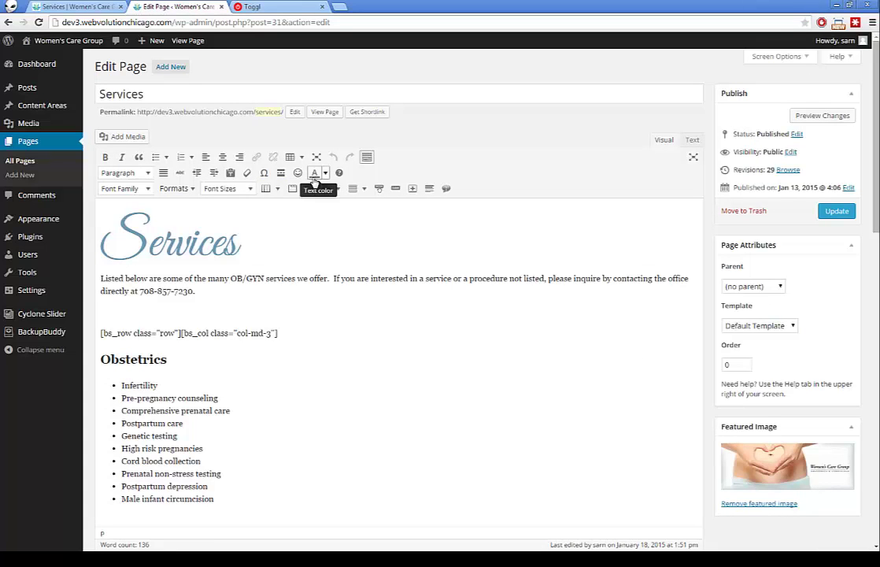
Compare the header images on the live Services and Hours pages
scroll(197, 112, down, 3)
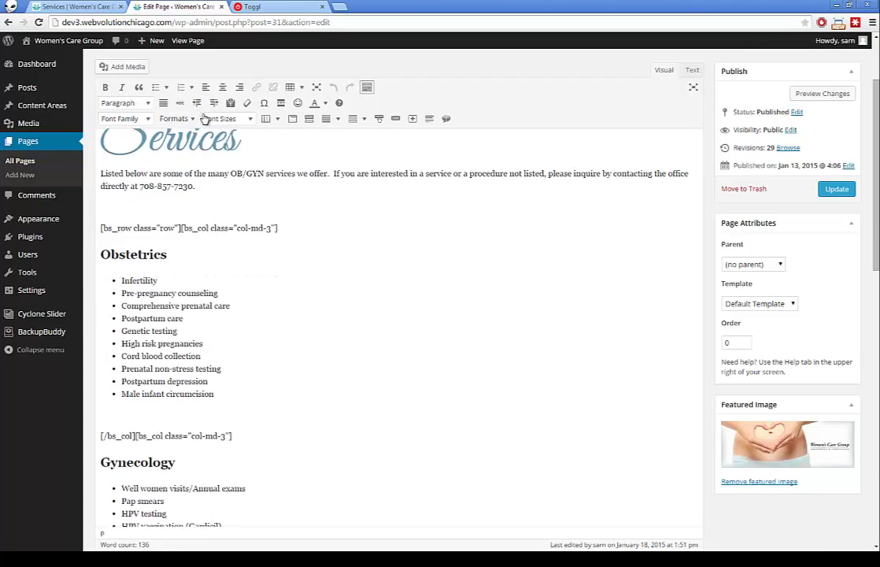
click(75, 7)
scroll(231, 166, up, 2)
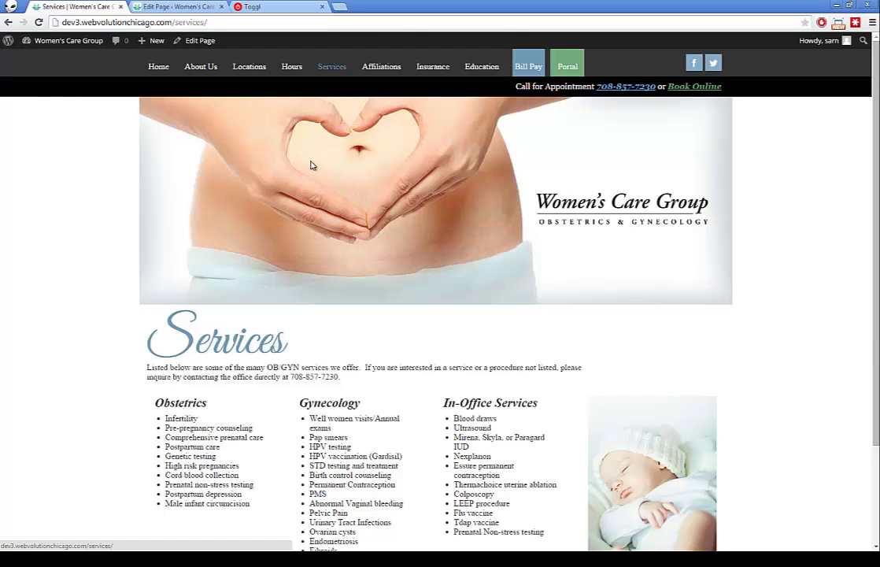
click(291, 66)
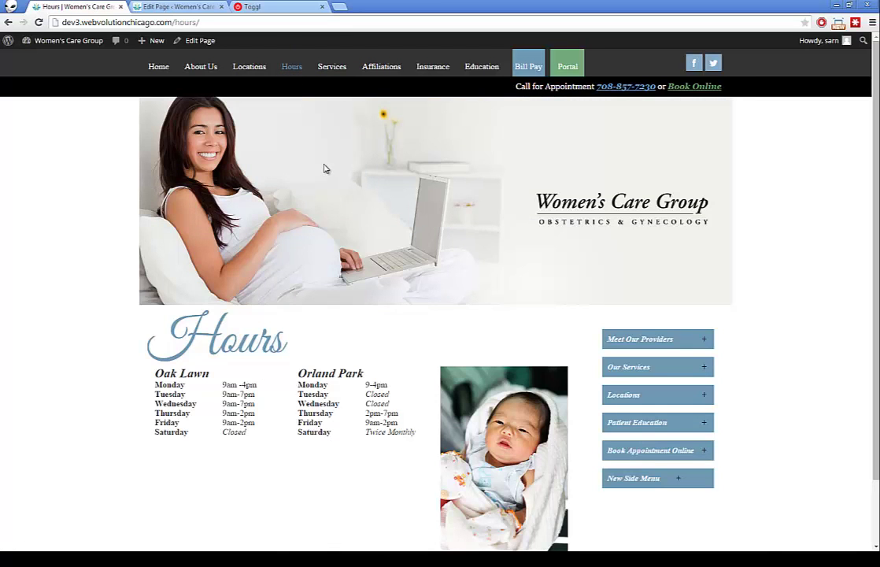
click(330, 67)
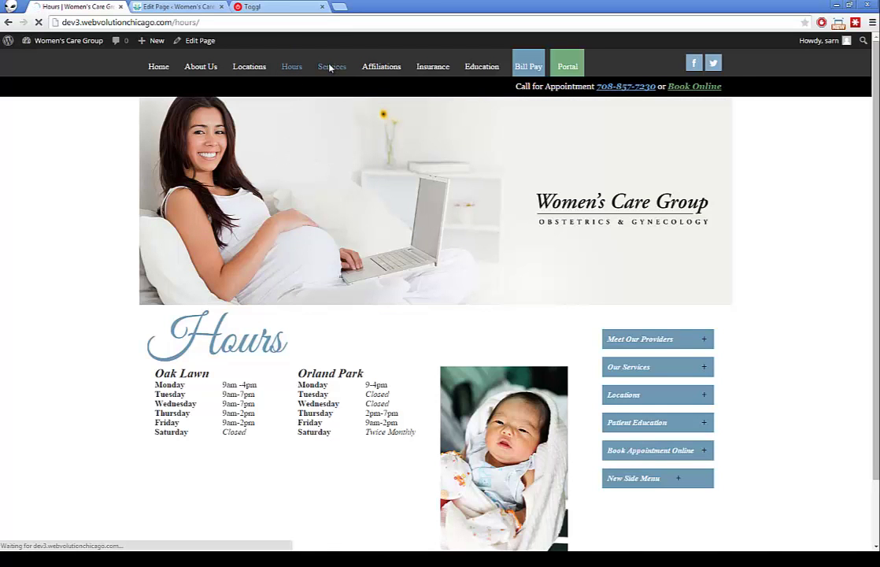
click(379, 68)
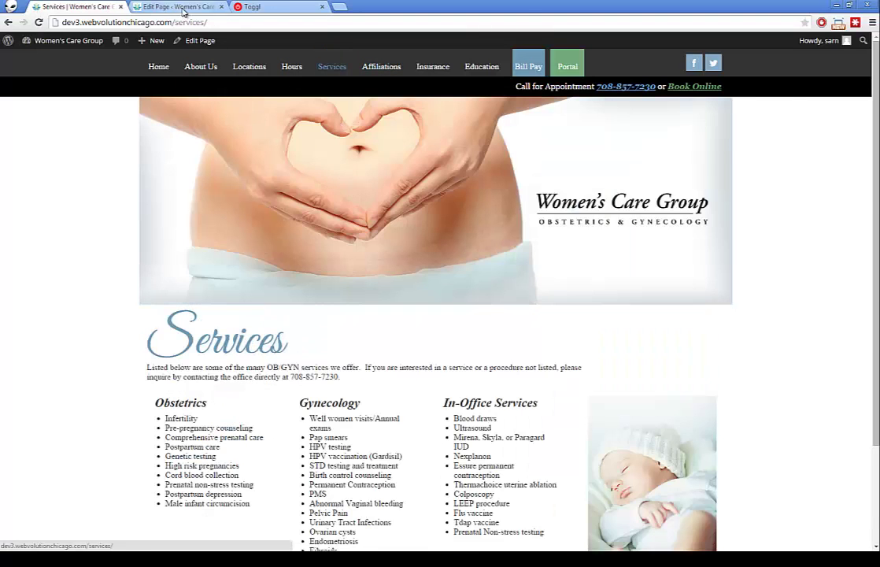
Replace the Services page's featured image with Providers.jpg from the media library and update the page
click(177, 7)
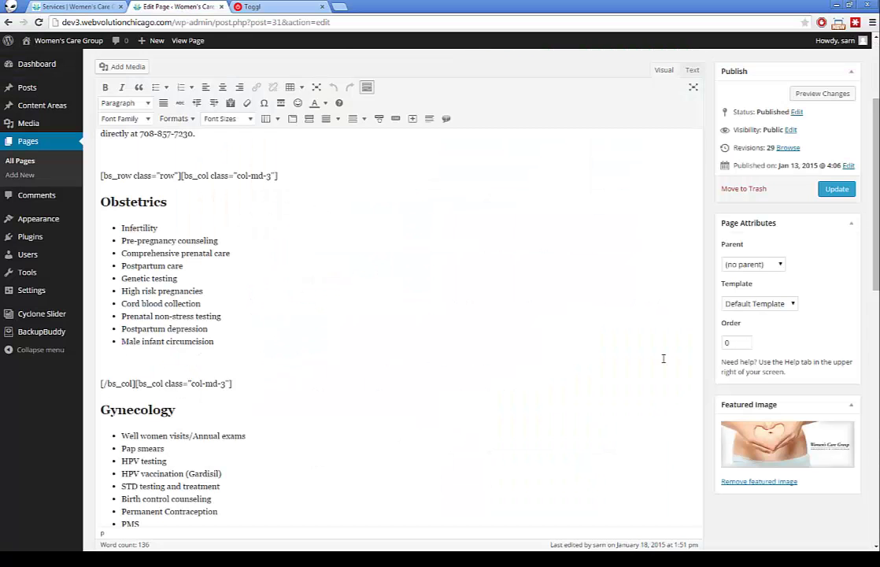
click(808, 457)
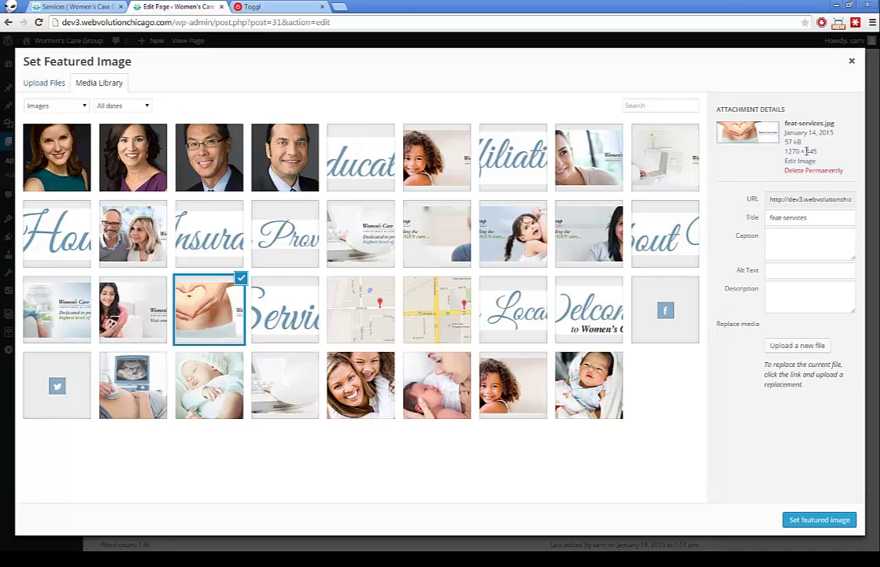
drag(0, 173, 0, 299)
click(140, 375)
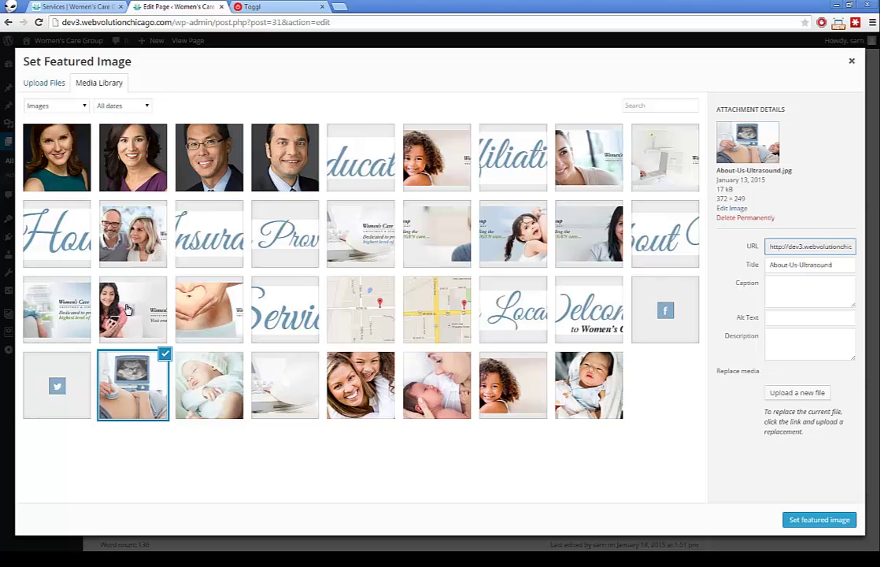
click(266, 374)
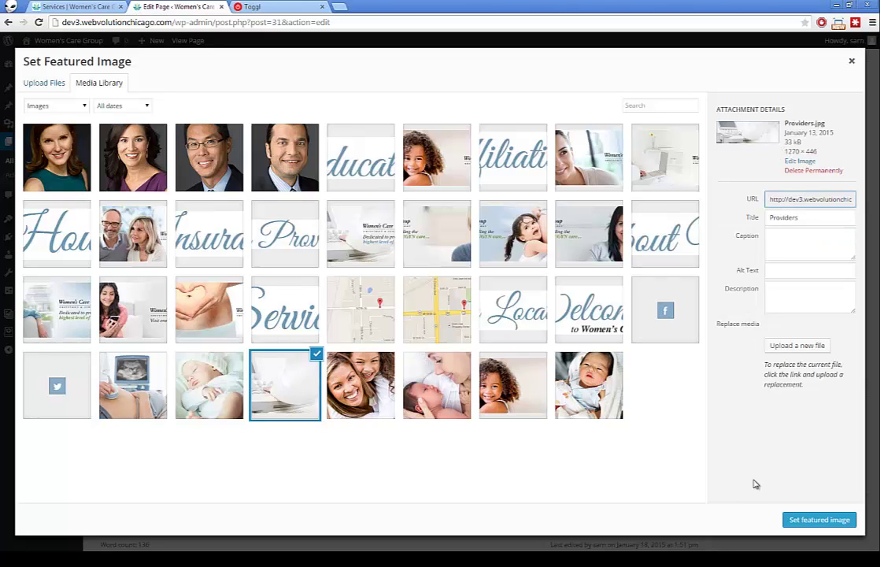
click(793, 519)
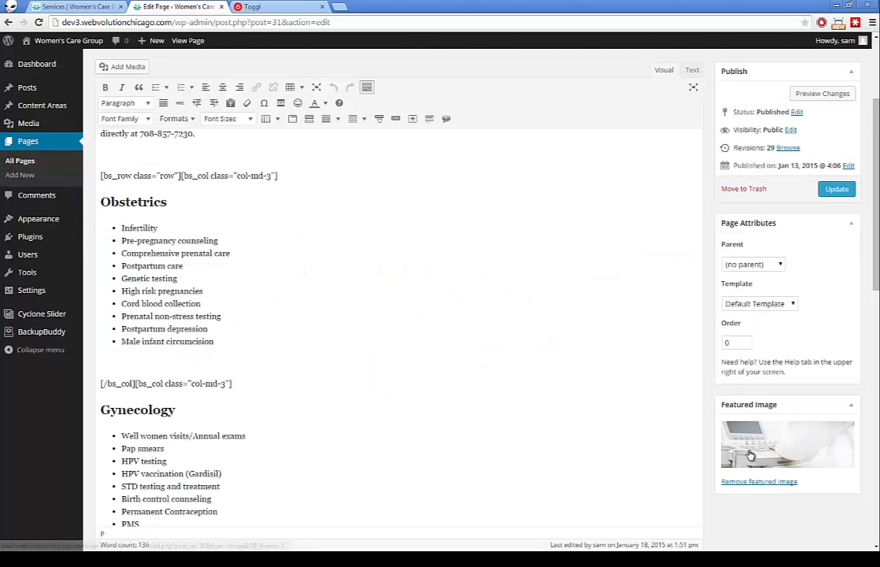
click(836, 190)
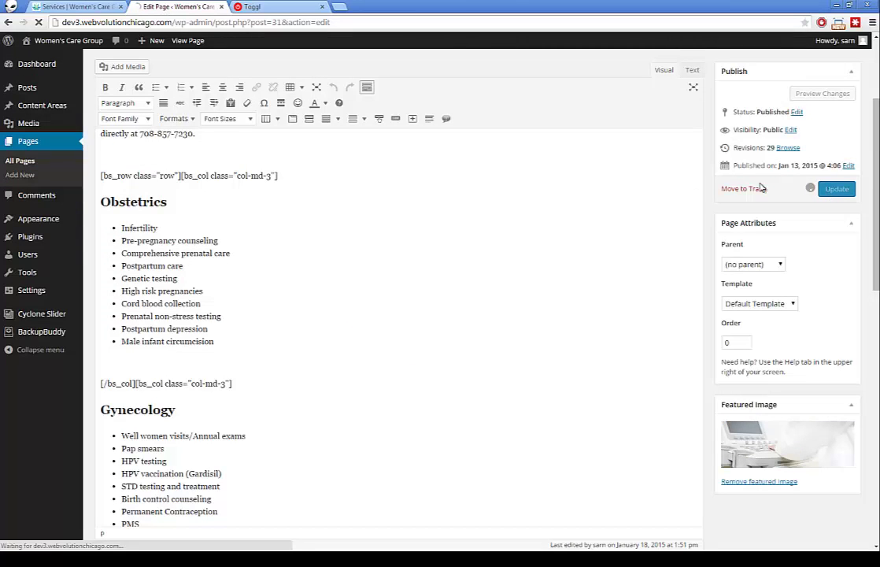
Reload the live Services page and check its header image and the content columns below it
click(74, 6)
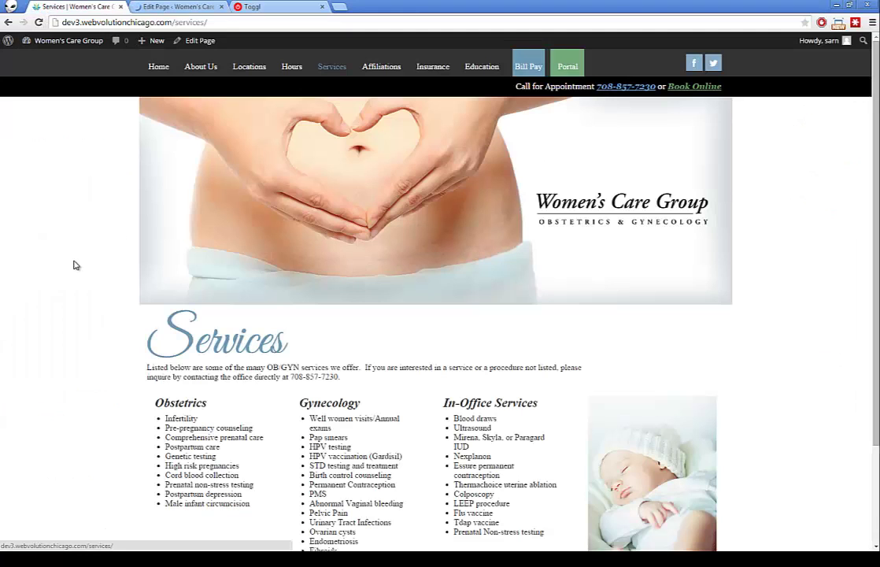
key(F5)
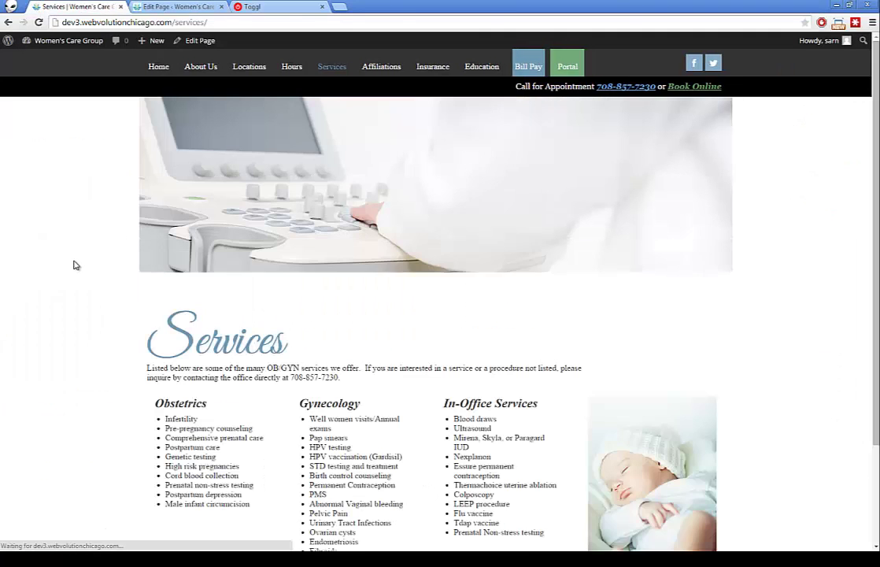
click(160, 7)
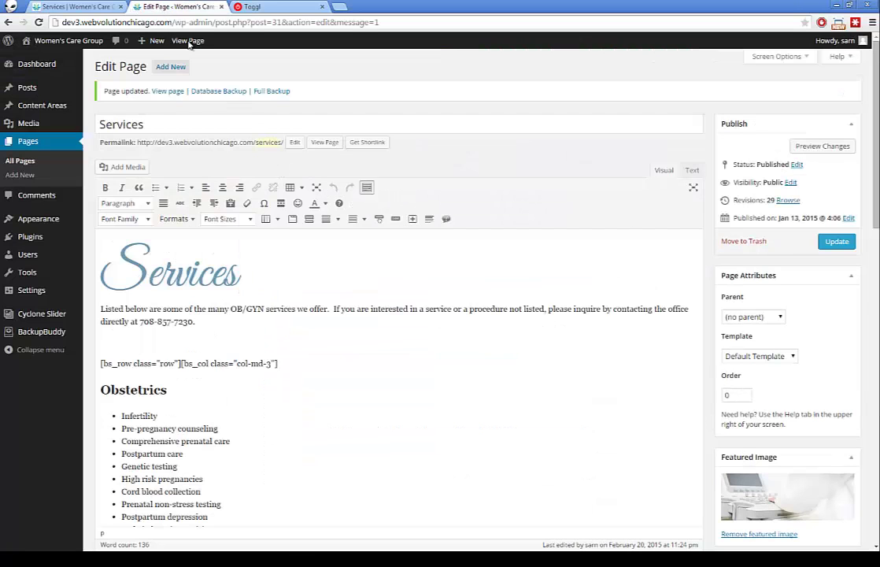
click(60, 5)
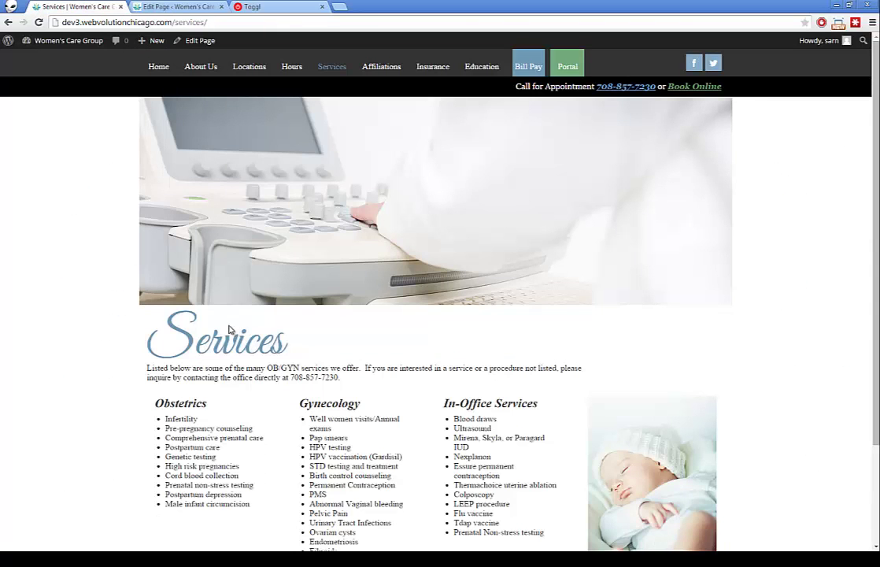
scroll(203, 323, down, 3)
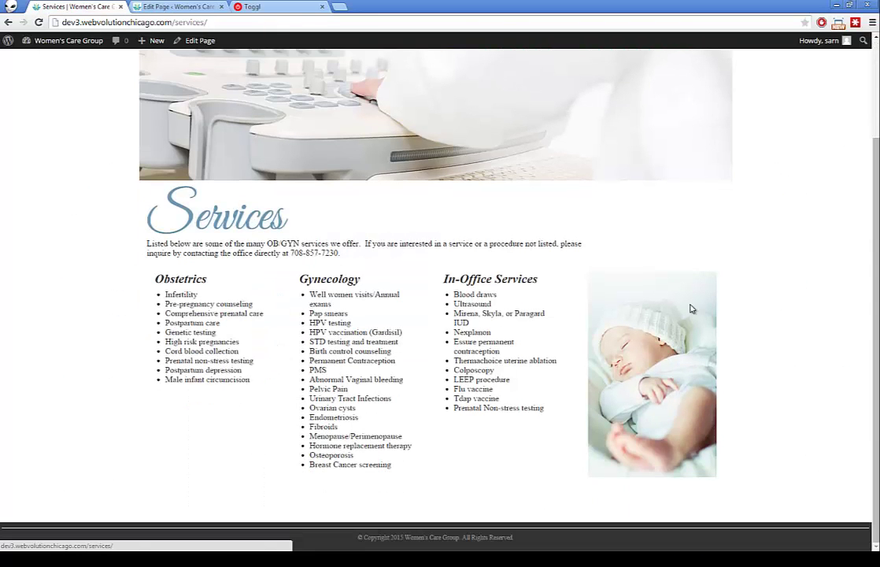
Examine the row and column shortcodes above the Obstetrics heading in the editor and compare them with the live page's columns
click(137, 6)
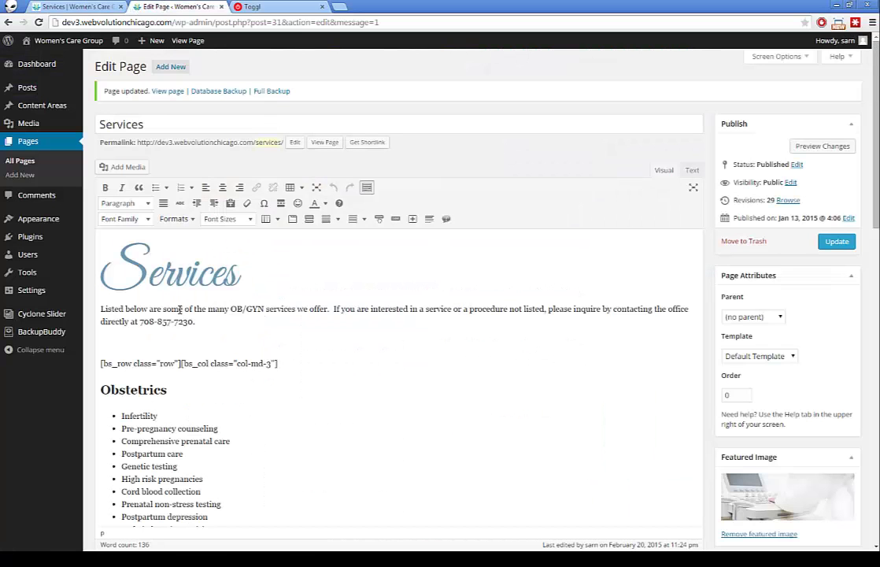
scroll(168, 338, down, 2)
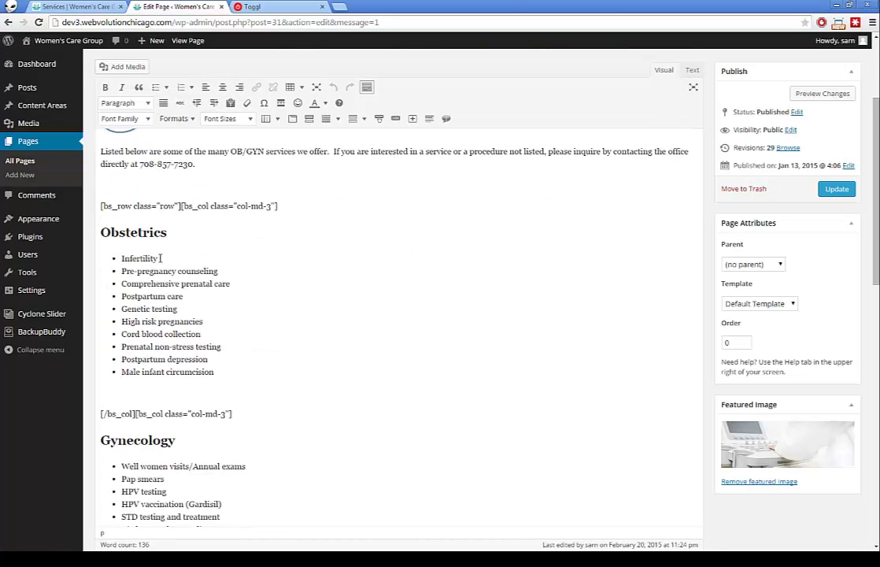
drag(101, 205, 289, 207)
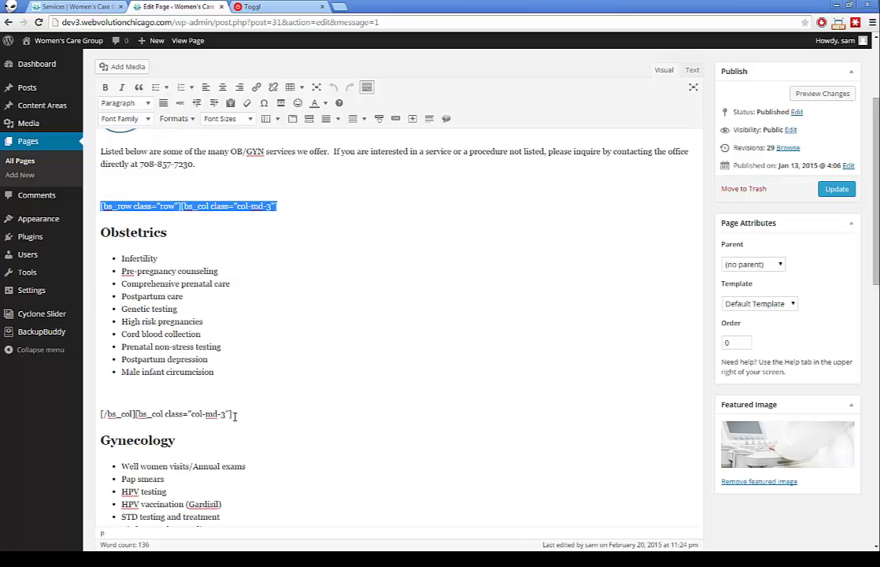
key(ctrl+shift+Tab)
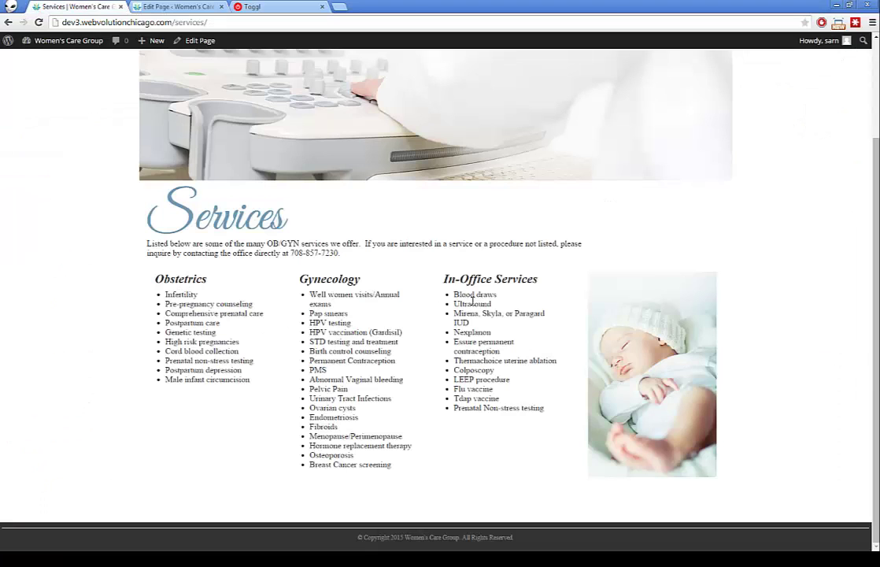
Add the bullet items "Name", "Name 2" and "Name 3" after "Postpartum care" in the Obstetrics list
click(135, 7)
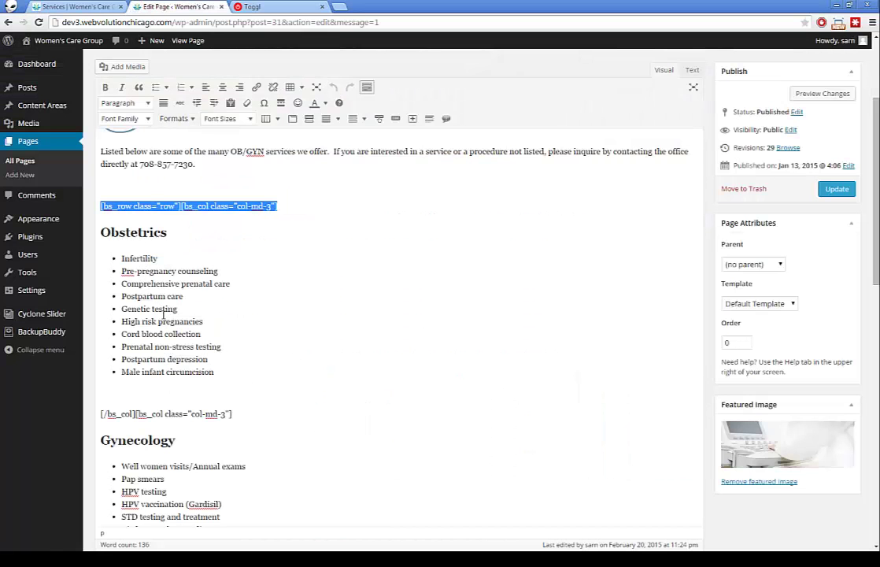
click(206, 321)
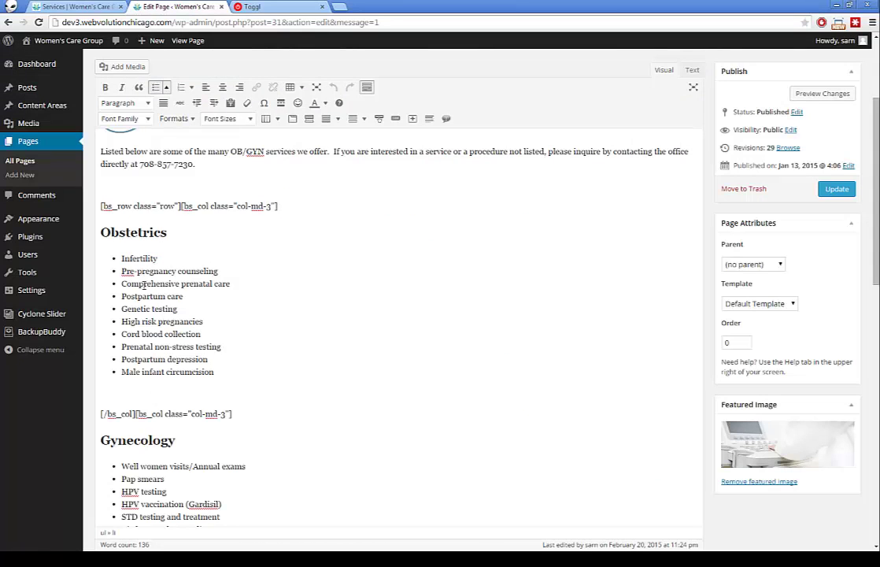
click(212, 302)
key(Return)
text(Name)
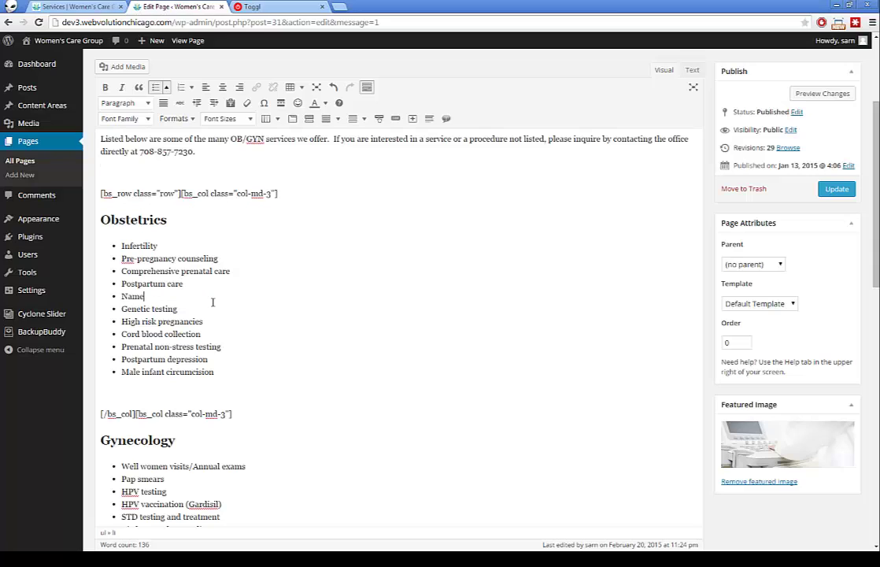
key(Return)
text(NAme)
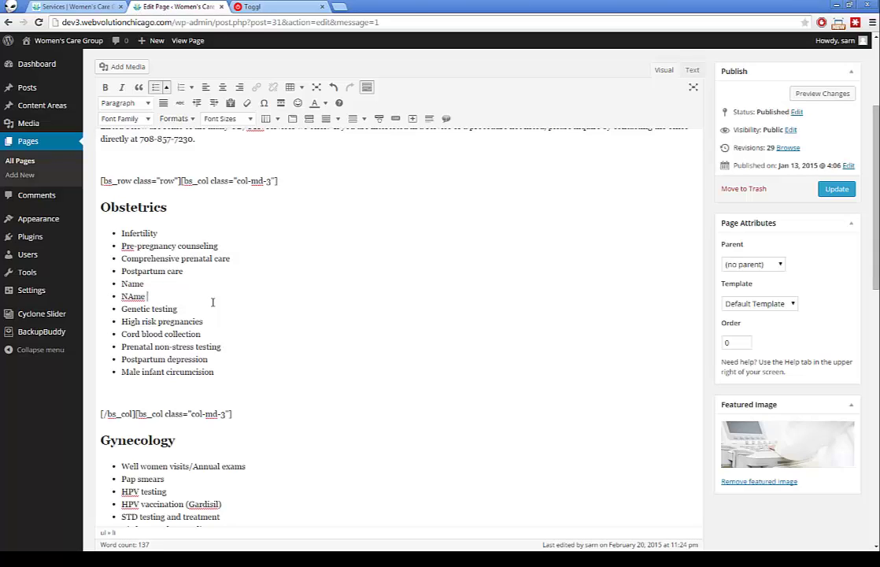
key(BackSpace)
key(BackSpace)
key(BackSpace)
text(ame 2)
key(Return)
text(N)
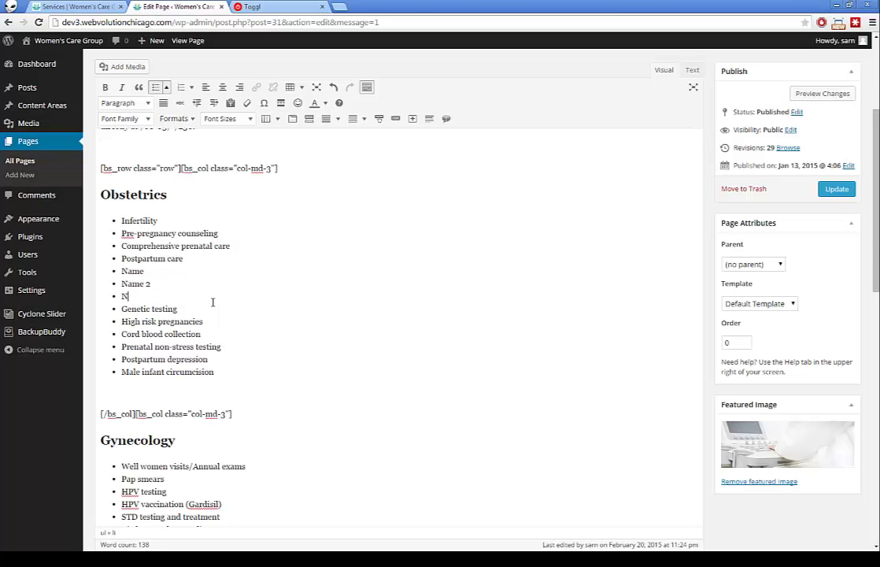
text(ame 3)
Delete the "Postpartum depression" and "Male infant circumcision" items from the end of the Obstetrics list
drag(216, 372, 115, 359)
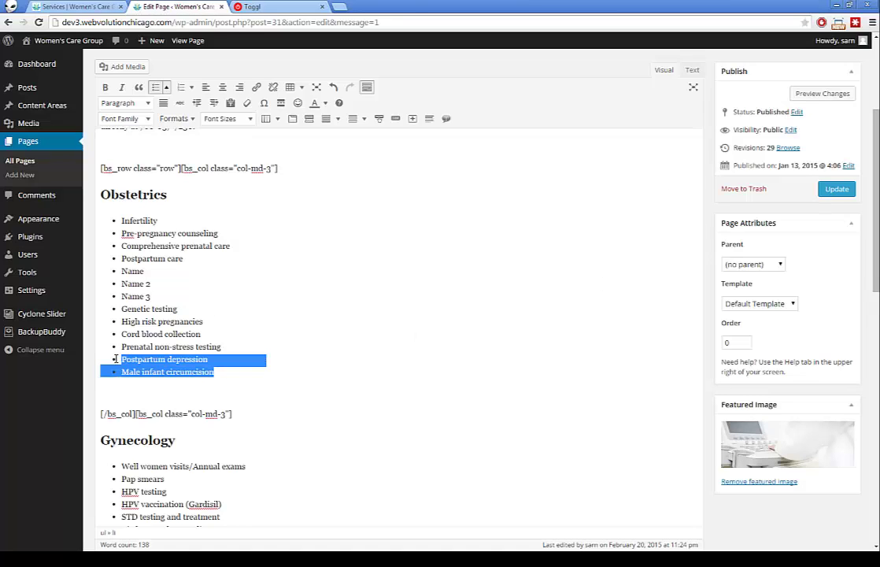
key(BackSpace)
key(BackSpace)
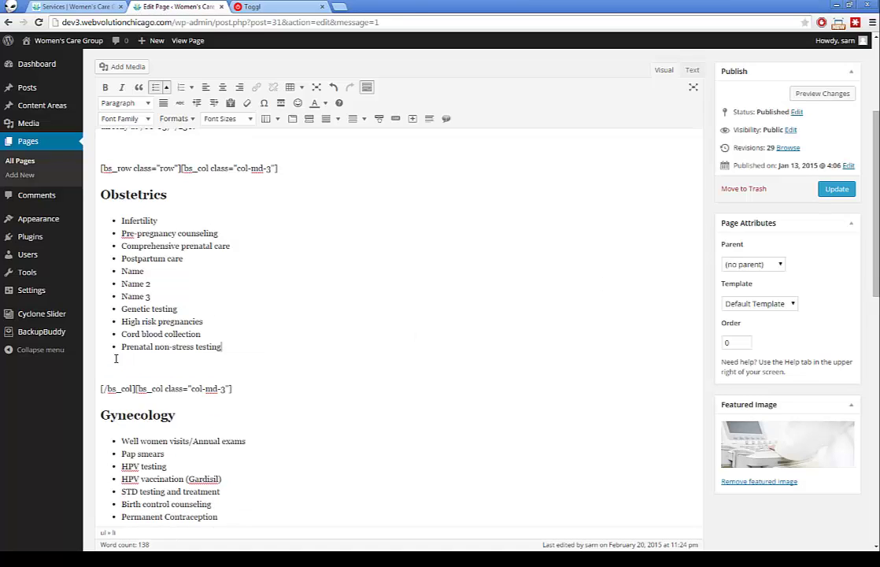
Update the Services page and reload its live version to check the edited Obstetrics list
click(839, 190)
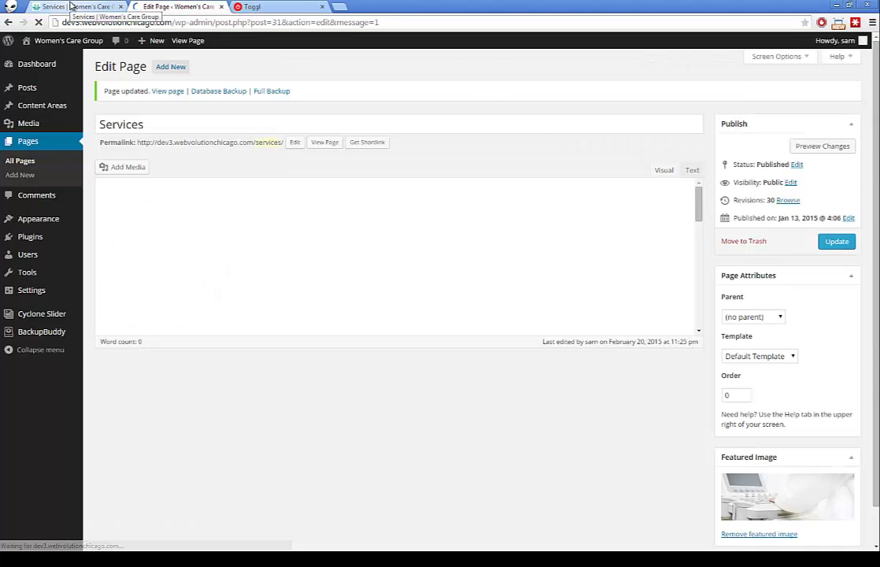
click(75, 7)
key(F5)
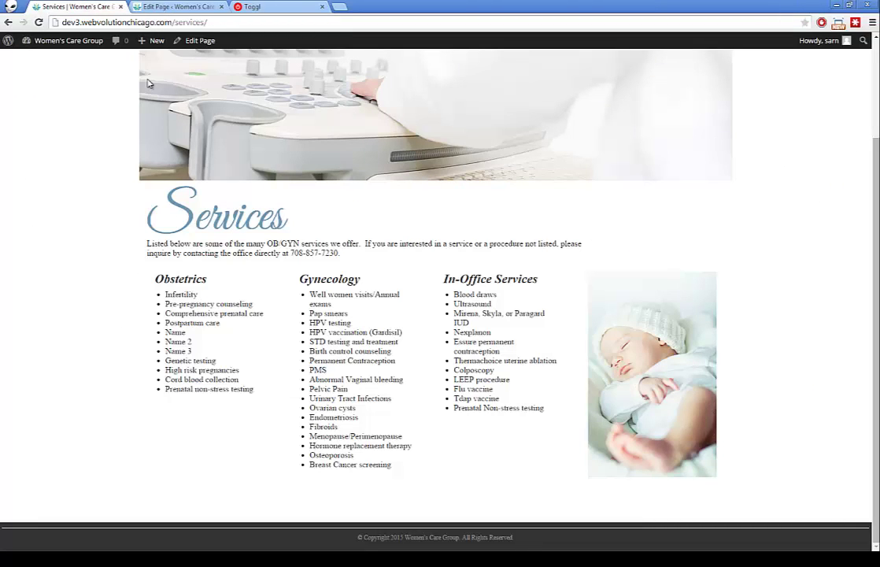
Replace the "Obstetrics" heading text in the page editor with "Heading"
click(128, 10)
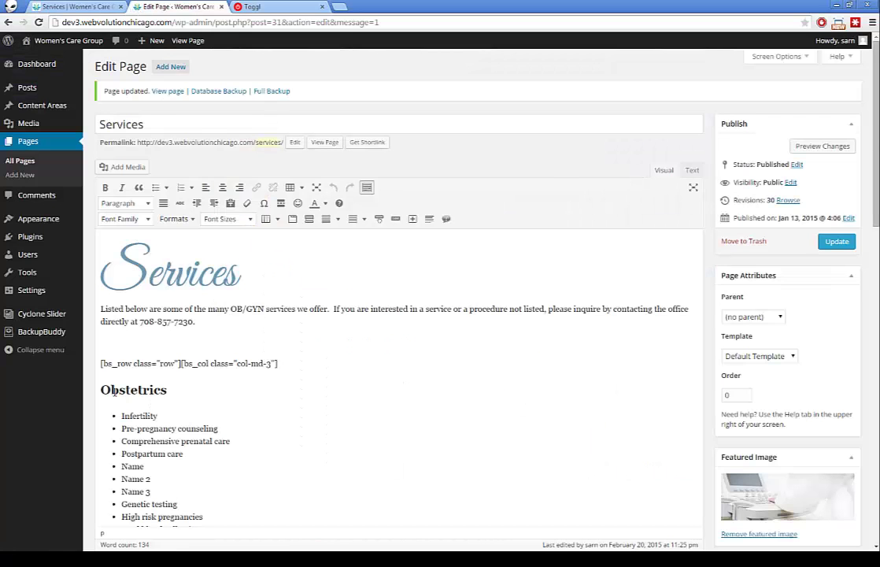
drag(110, 390, 161, 389)
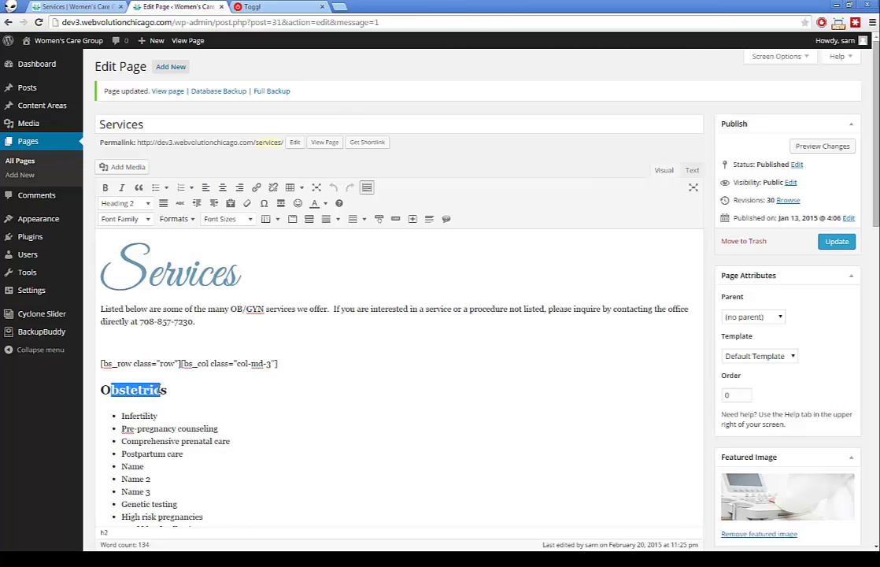
text(Head)
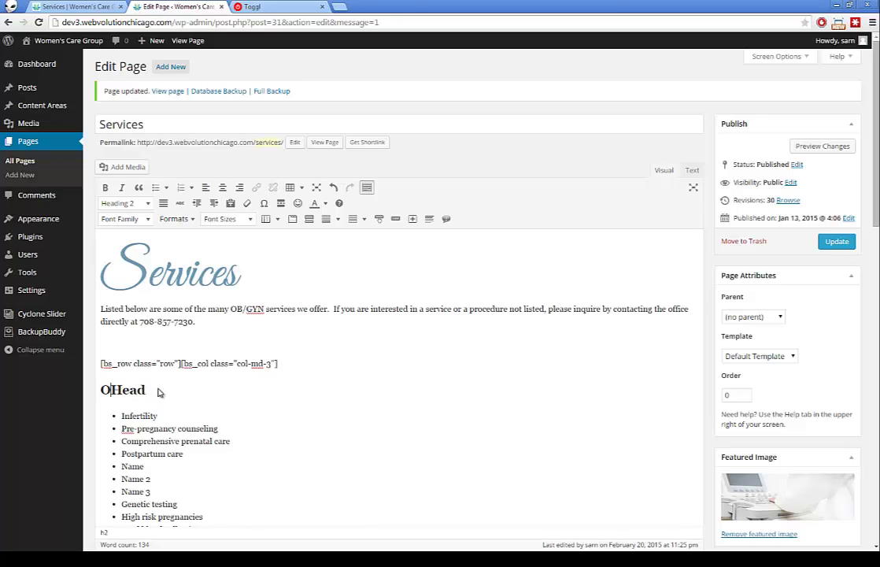
key(BackSpace)
key(End)
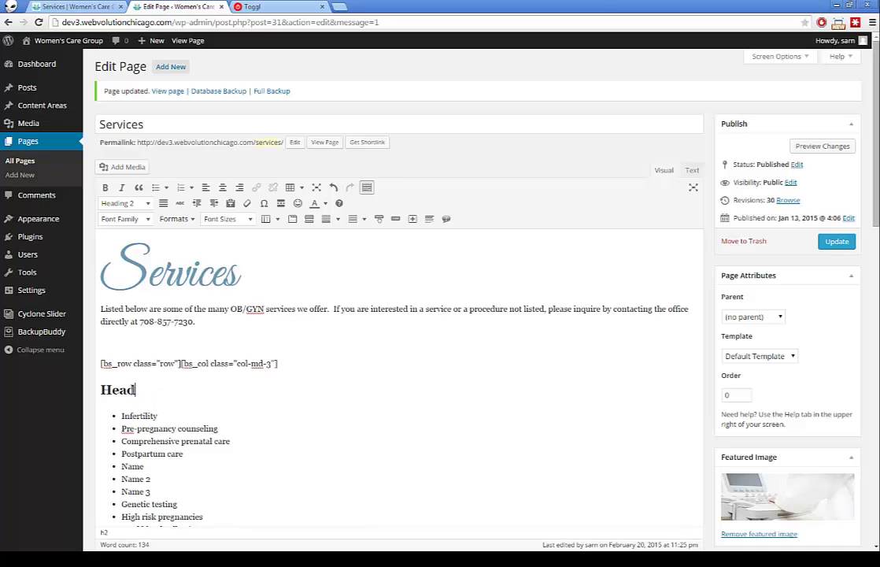
text(ing)
Update the Services page, check the new first-column heading on the reloaded live page, and return to the editor
click(818, 242)
click(75, 6)
key(F5)
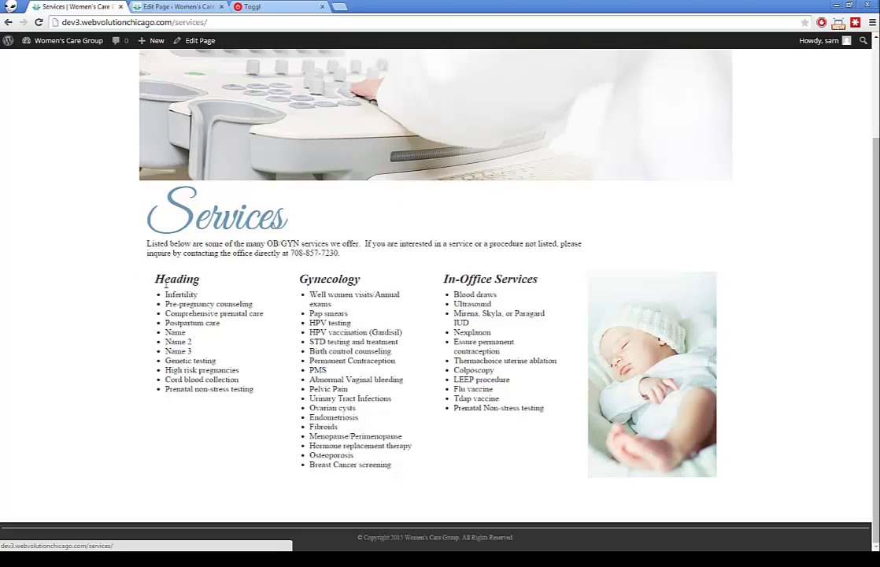
click(147, 7)
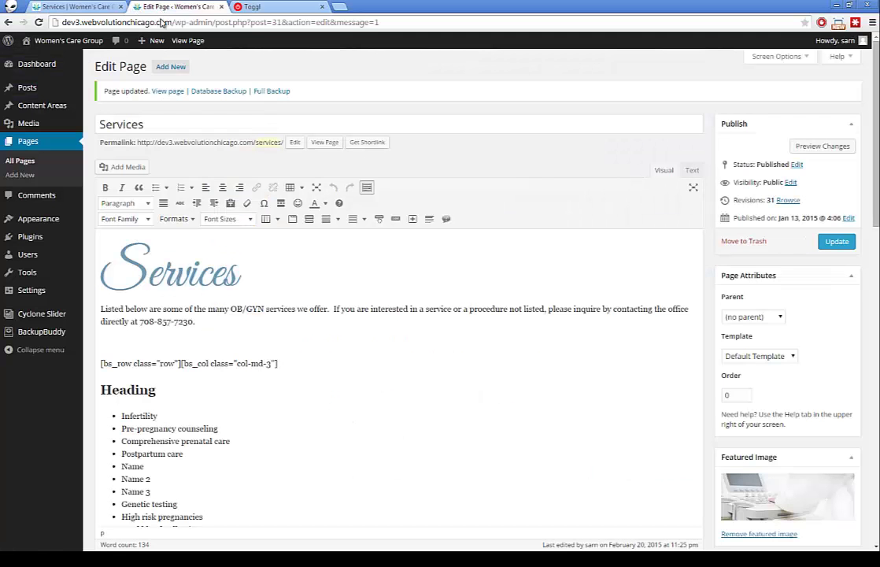
Replace the first column's "Heading" text with "adadadadad" in the page editor
click(128, 386)
scroll(125, 377, down, 5)
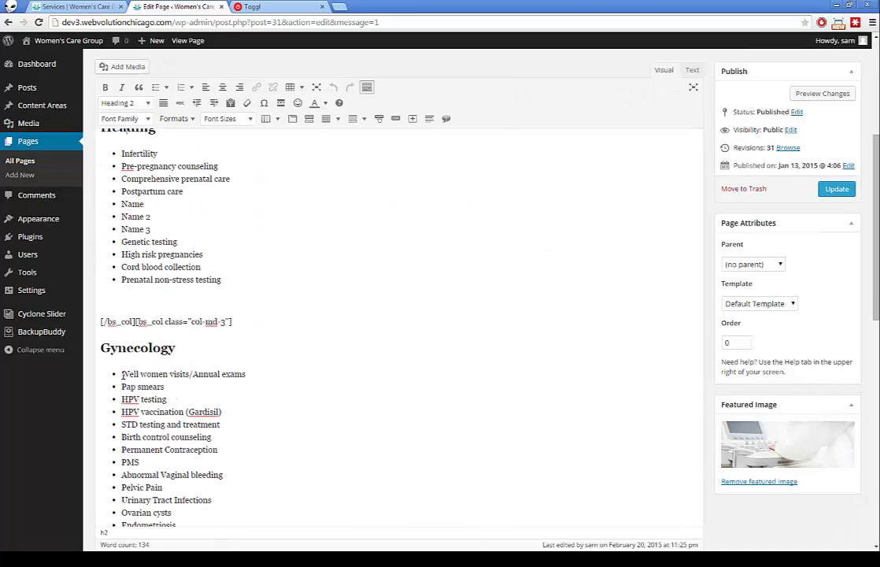
scroll(124, 376, up, 2)
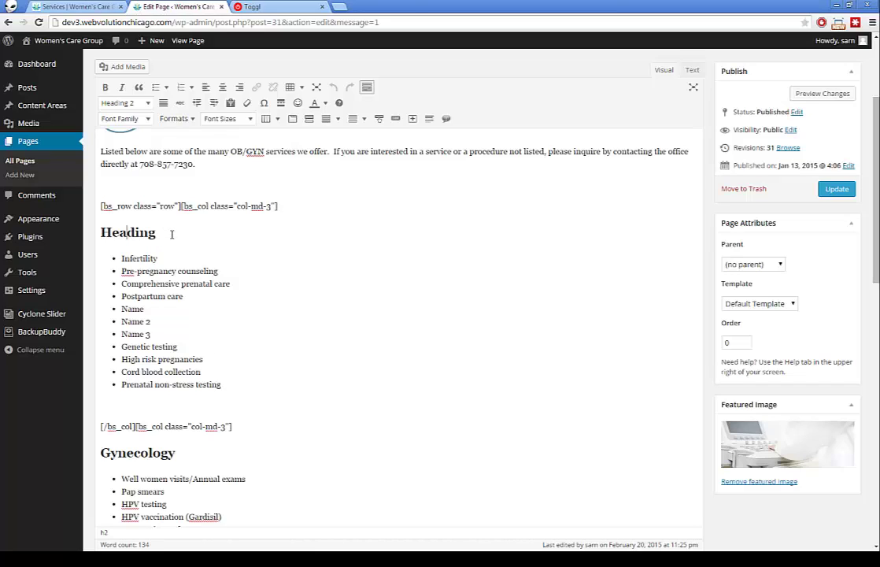
drag(186, 223, 86, 231)
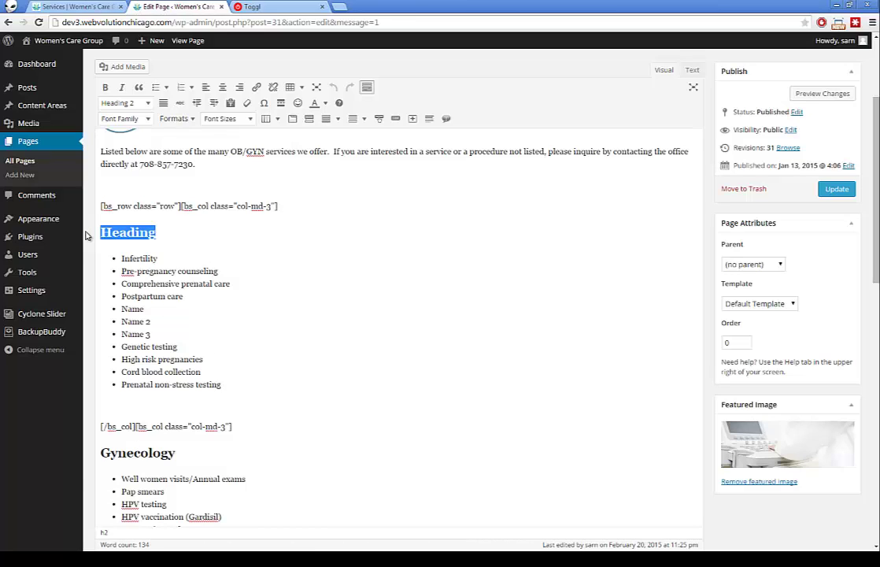
key(BackSpace)
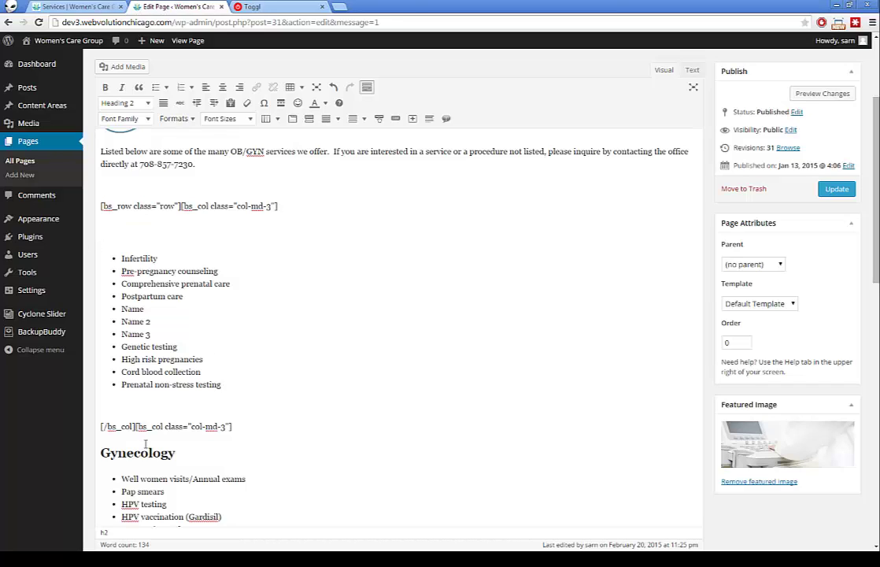
drag(134, 453, 125, 453)
click(146, 455)
text(adadadadad)
Switch the "adadadadad" heading to the Paragraph format, then restore it to Heading 2
drag(195, 235, 100, 232)
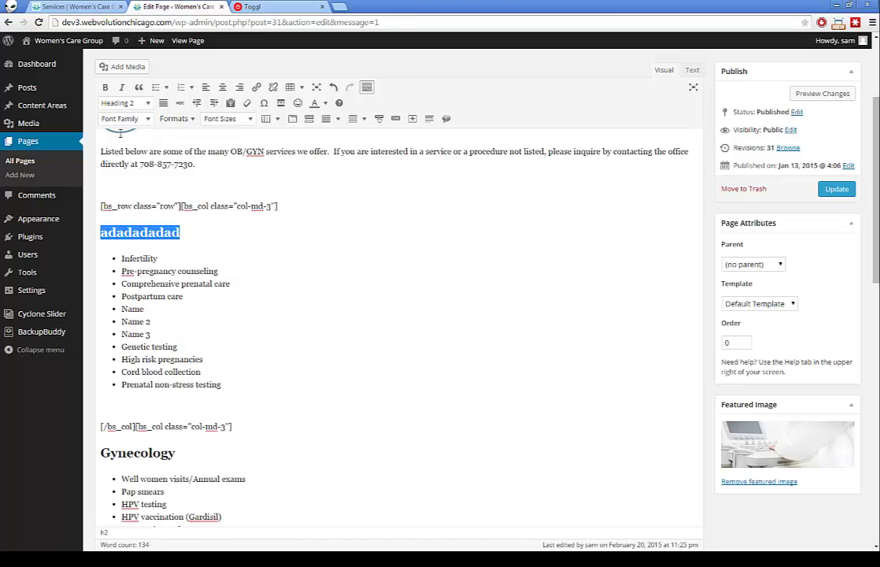
click(124, 102)
click(128, 119)
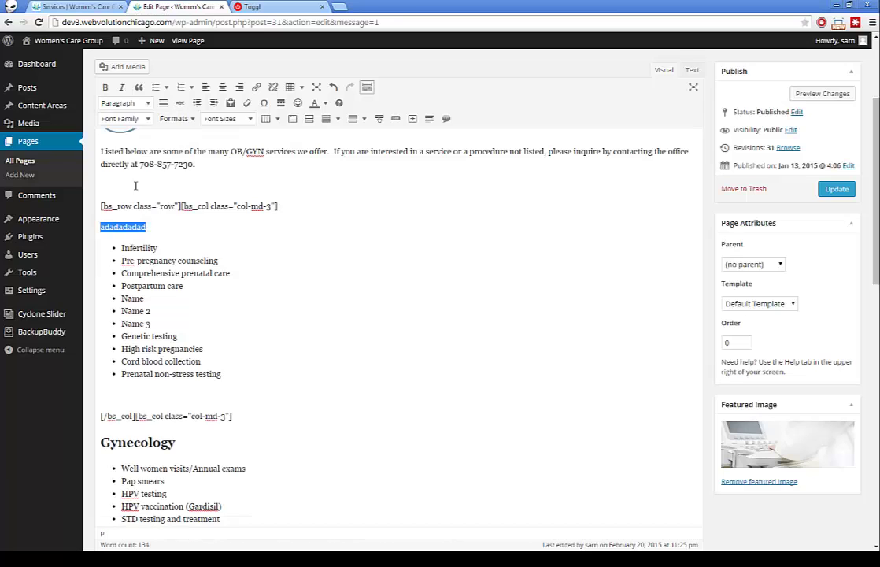
drag(148, 227, 96, 227)
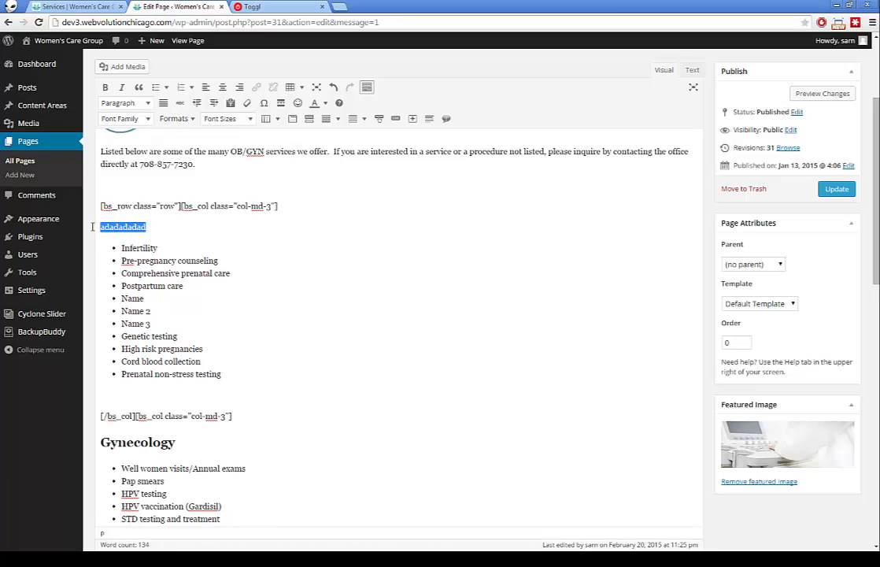
click(129, 105)
click(135, 185)
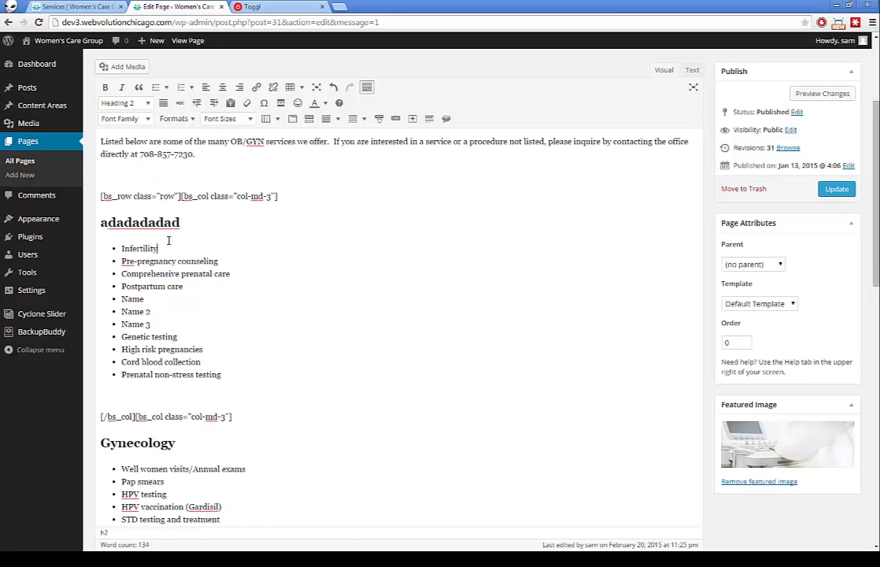
Overwrite the middle letters of the "adadadadad" heading with "Heading"
key(Down)
click(117, 429)
scroll(142, 441, down, 5)
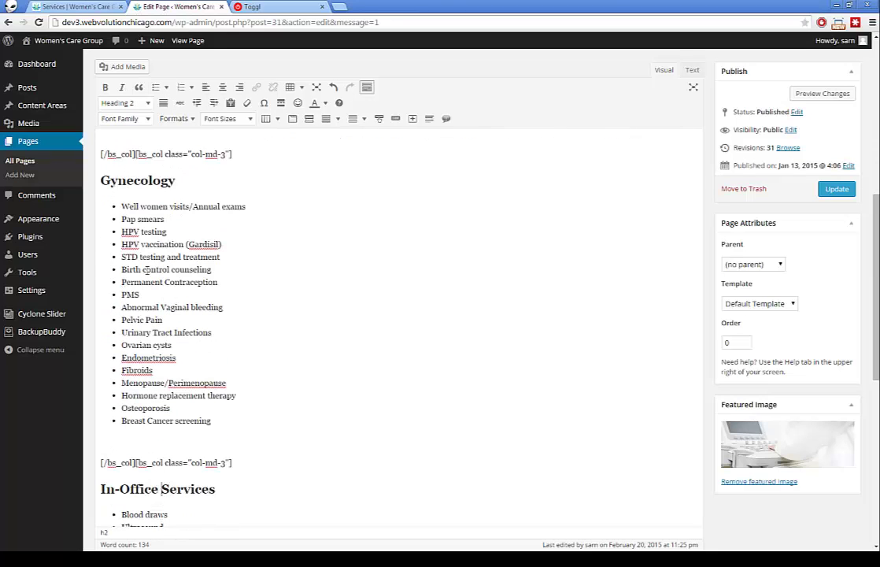
scroll(146, 269, up, 5)
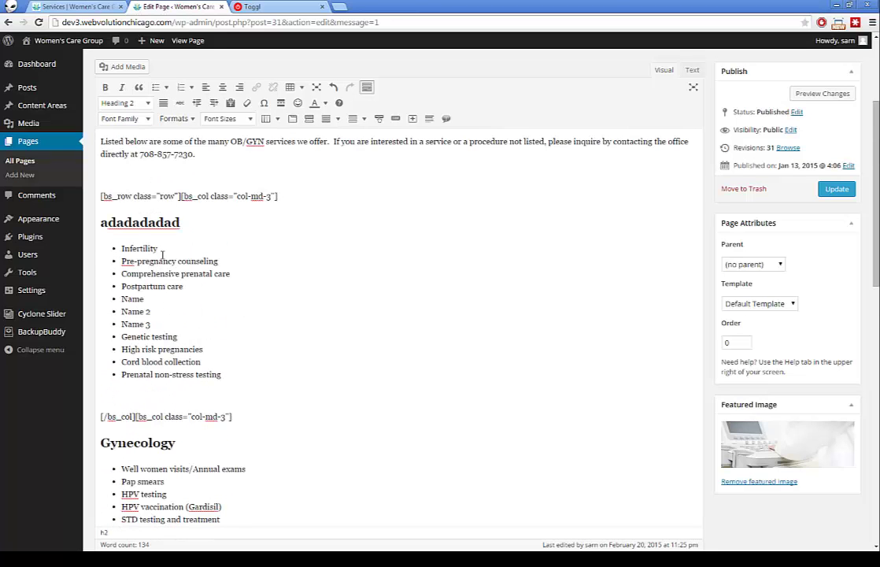
drag(172, 226, 107, 224)
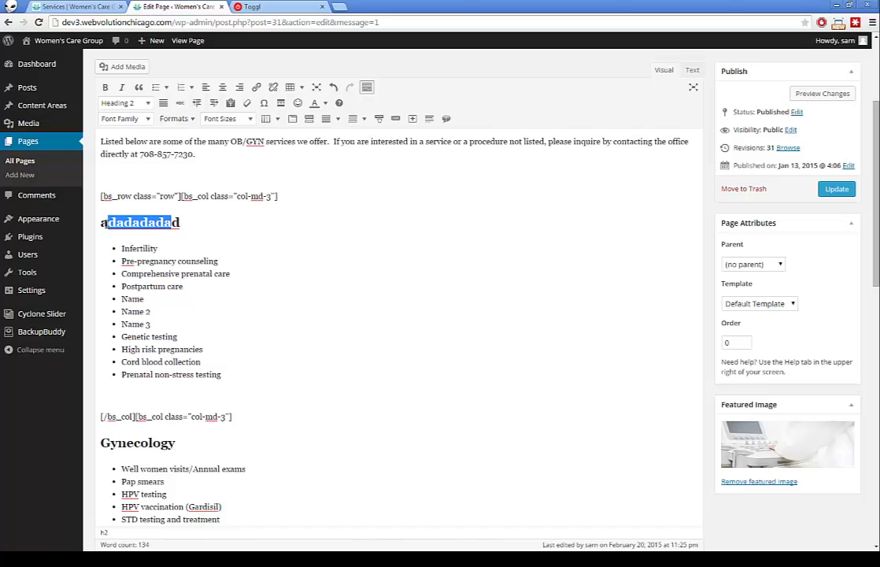
text(Headingd)
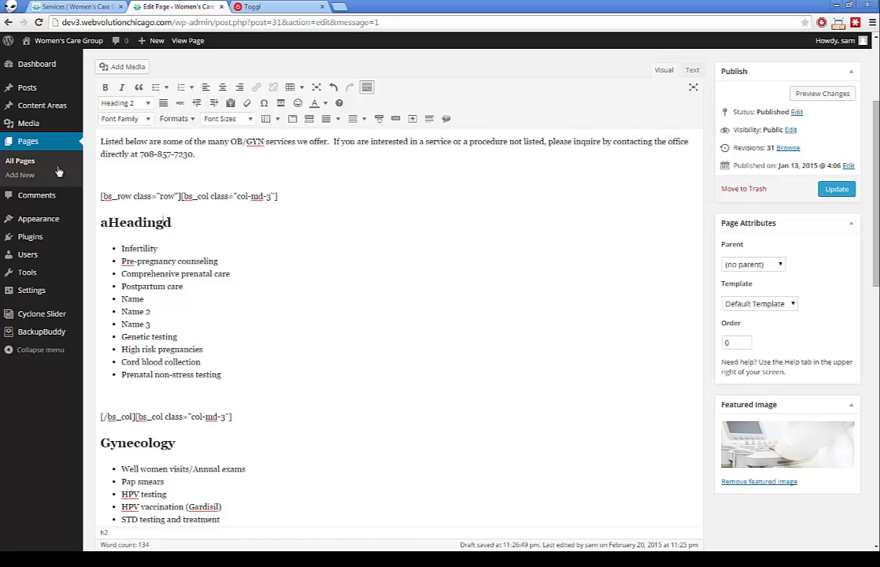
Leave the editor for the list of all pages, discarding the unsaved edits, and reopen the Services page for editing
click(24, 161)
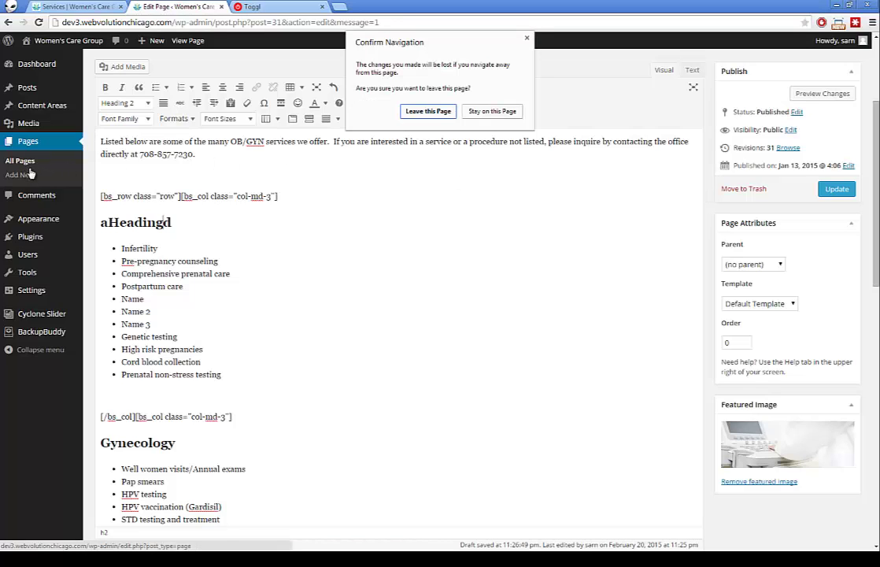
click(428, 111)
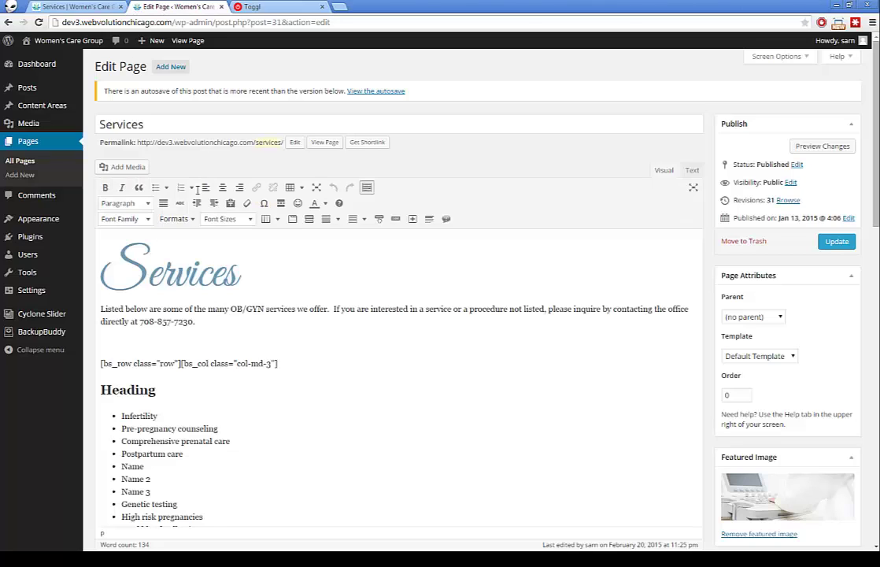
Add "sdsfdfsfsfsfsssdf" after the intro paragraph's phone number and "asdadsadada" on a new line below it
click(228, 318)
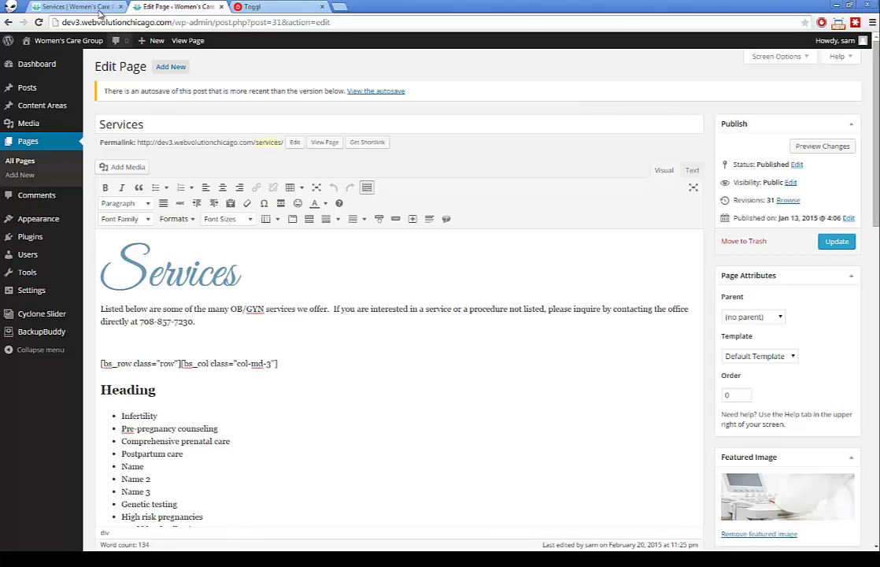
key(ctrl+1)
triple_click(215, 250)
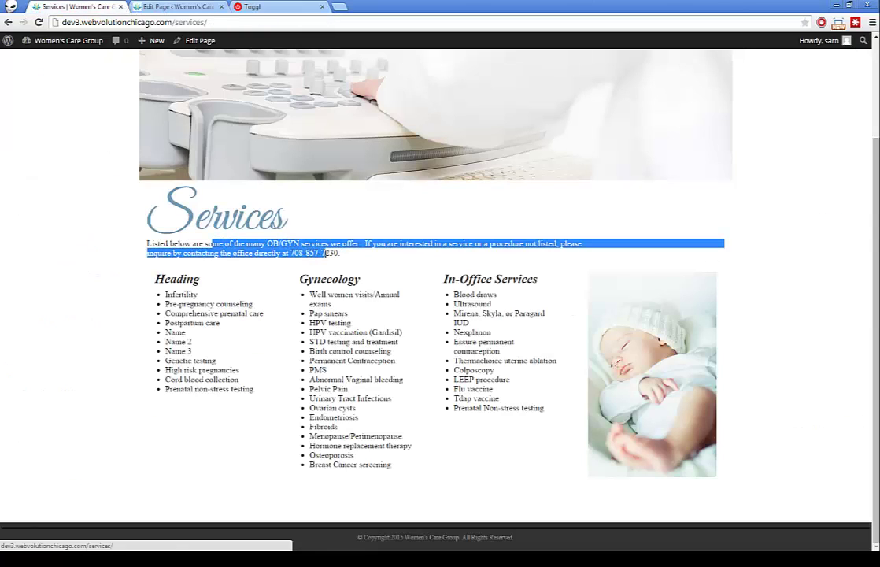
click(145, 6)
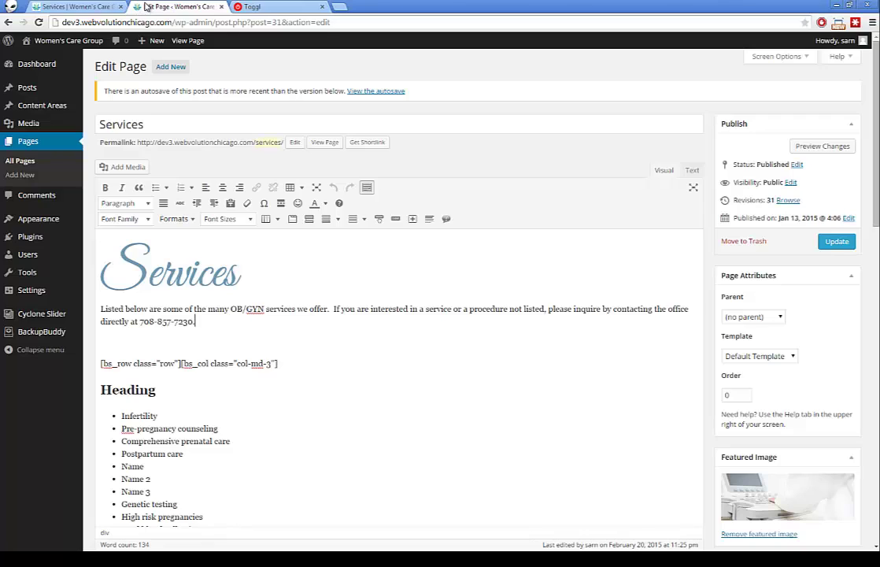
text(sdsfdfsfsfsfsssdf)
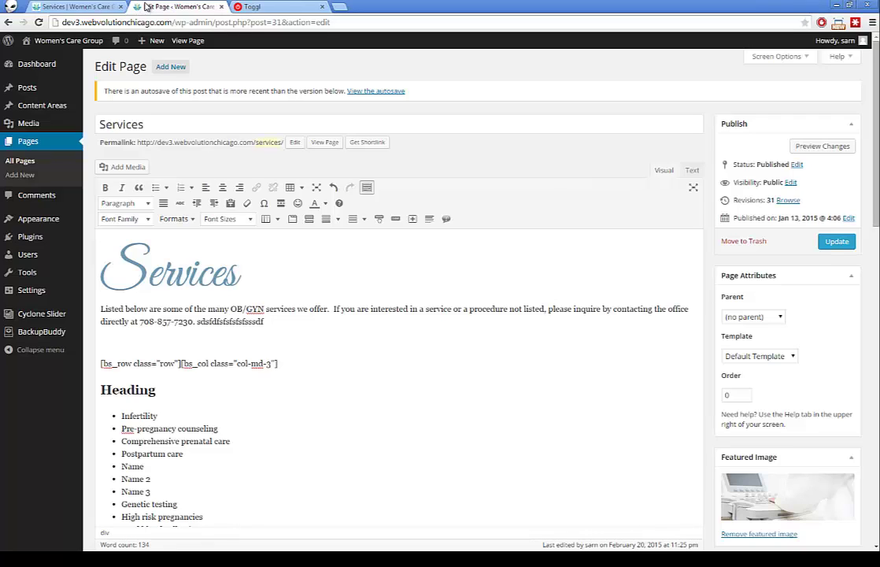
key(Return)
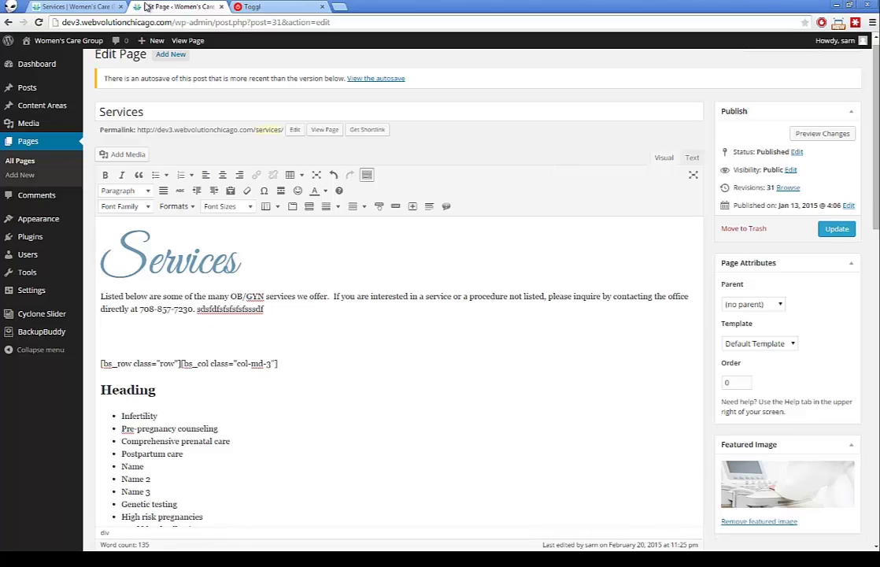
text(asdadsadada)
Update the Services page, check the added intro text on the reloaded live page, and return to the editor
click(838, 233)
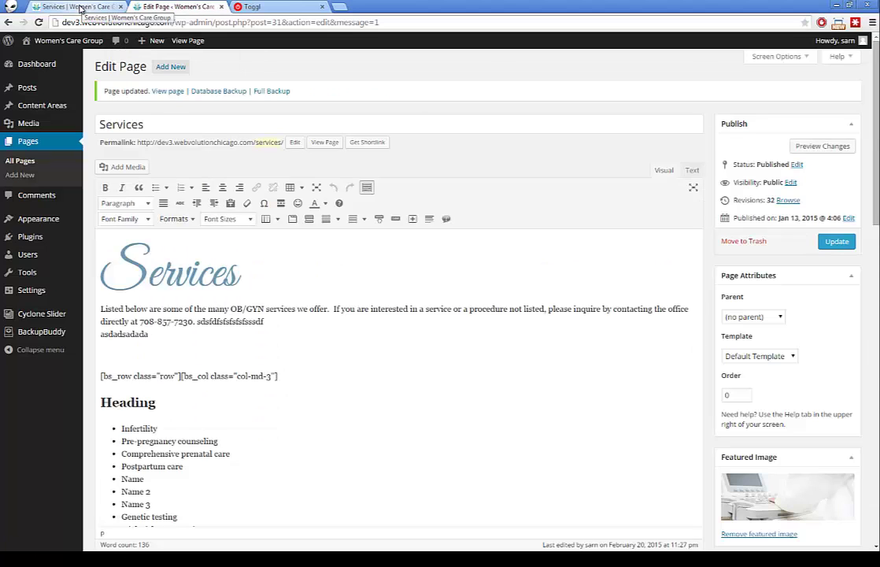
click(83, 6)
key(F5)
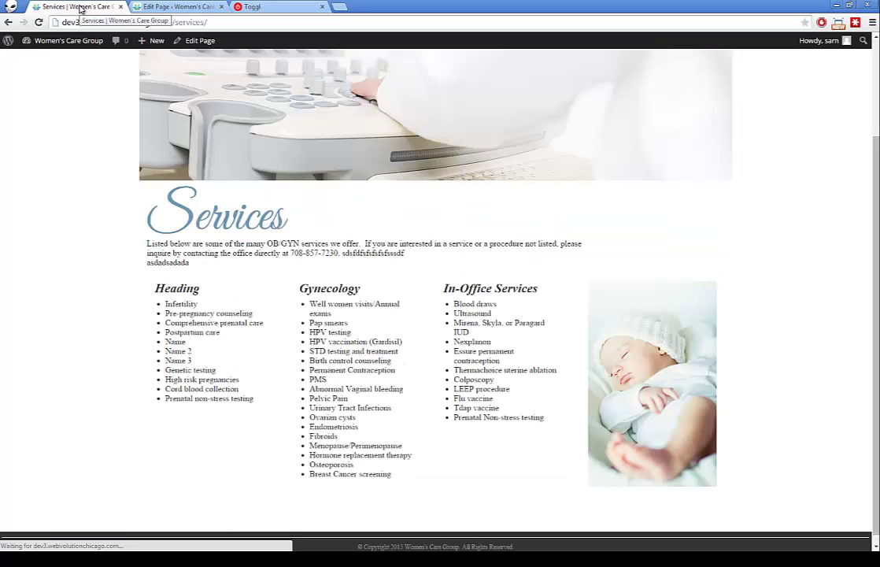
click(180, 7)
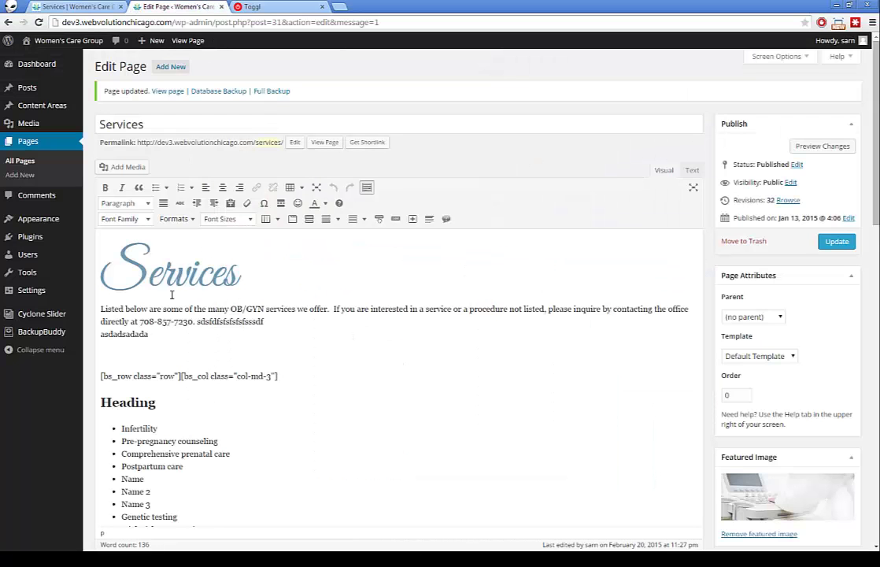
Delete the "asdadsadada" line and the last letter of the filler text above it
click(170, 338)
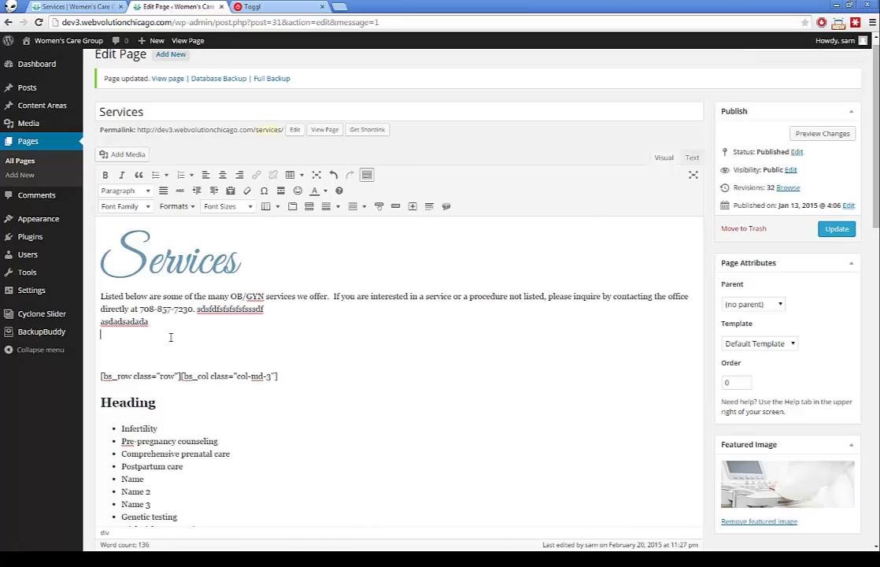
key(Return)
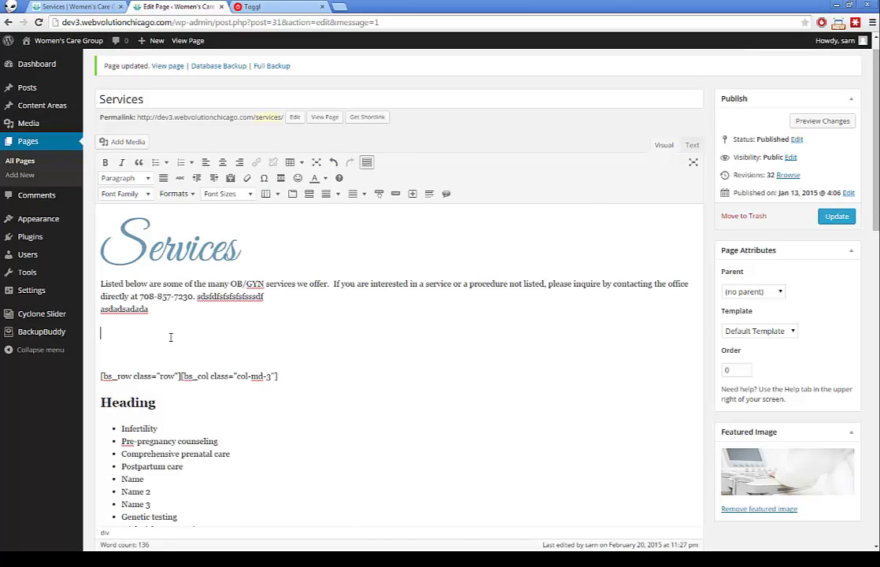
key(BackSpace)
key(BackSpace)
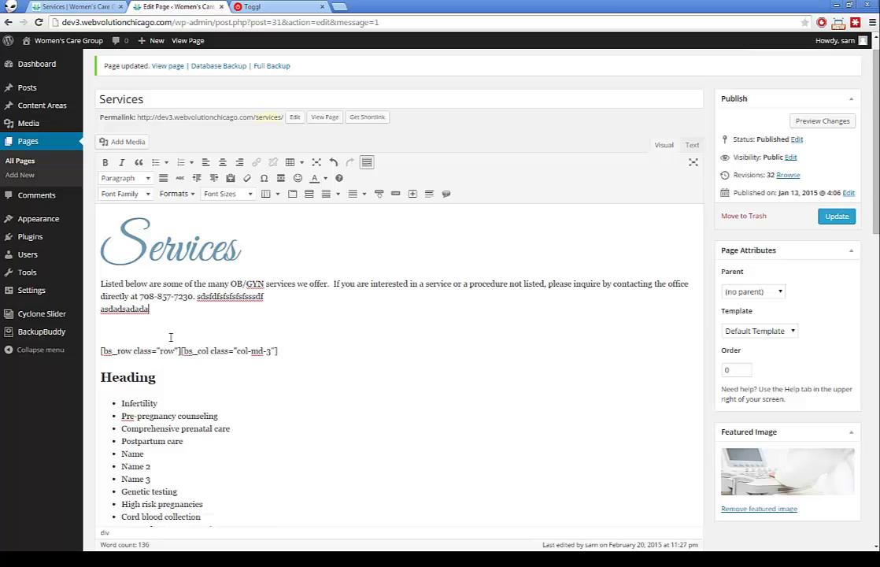
key(BackSpace)
key(BackSpace)
key(BackSpace)
key(BackSpace)
key(BackSpace)
key(BackSpace)
key(BackSpace)
key(BackSpace)
key(BackSpace)
key(BackSpace)
key(BackSpace)
key(BackSpace)
key(BackSpace)
Add the lines "asdasdadad", "adadsaadada" and "asdaddadad" below the intro paragraph
key(Return)
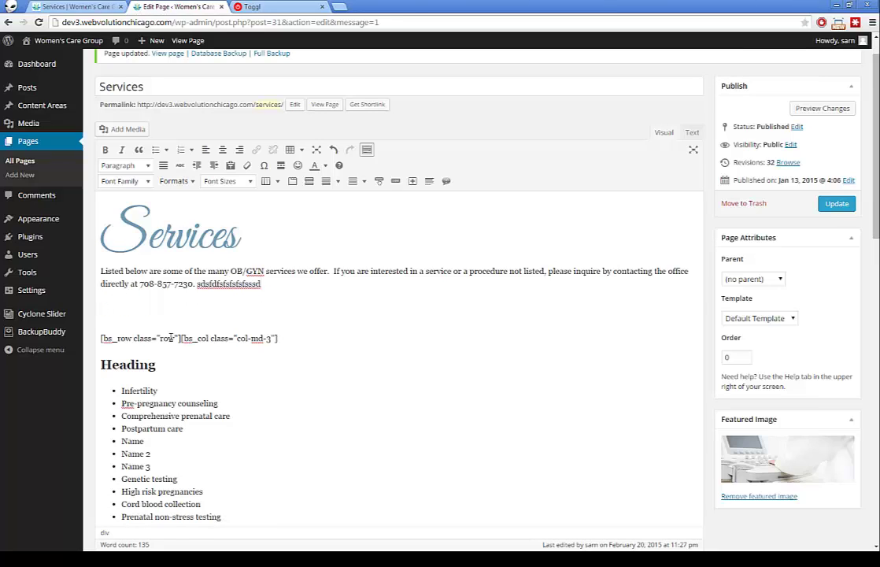
text(asdasdadad)
key(Return)
text(adadsaadada)
key(Return)
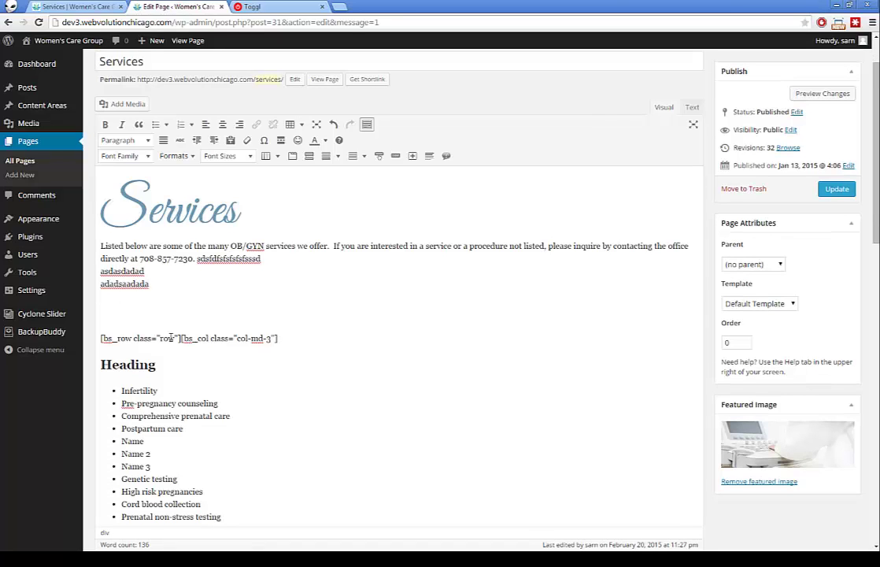
key(Return)
text(asdaddadad)
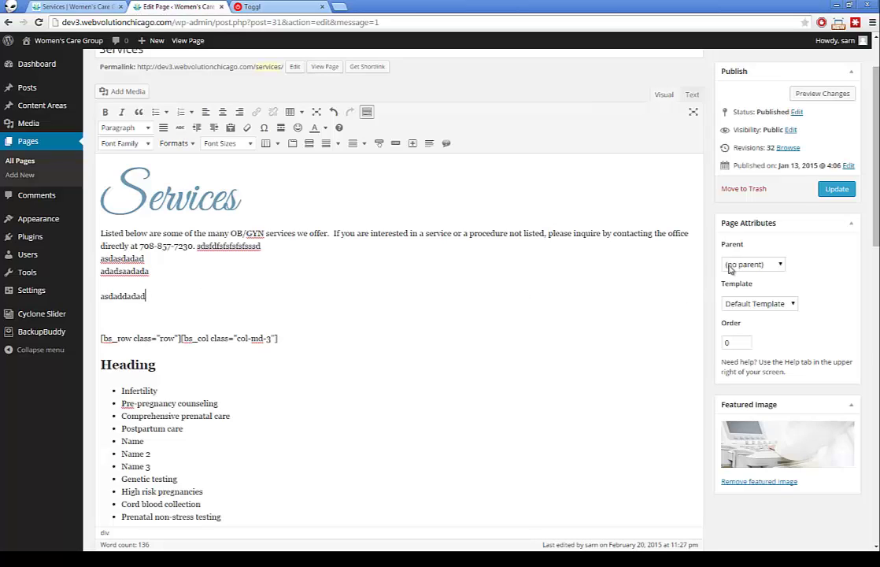
Update the Services page, check the three new intro lines on the reloaded live page, and return to the editor
click(850, 191)
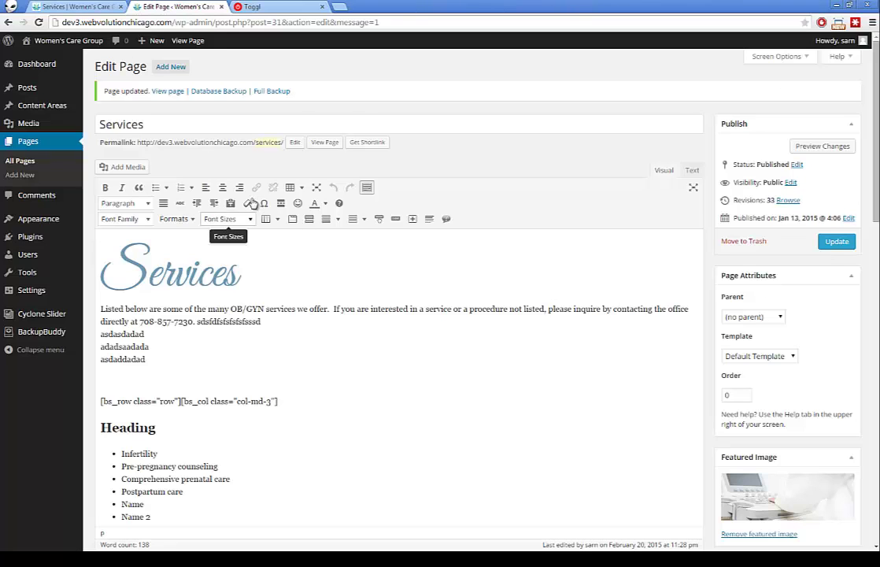
click(75, 7)
key(F5)
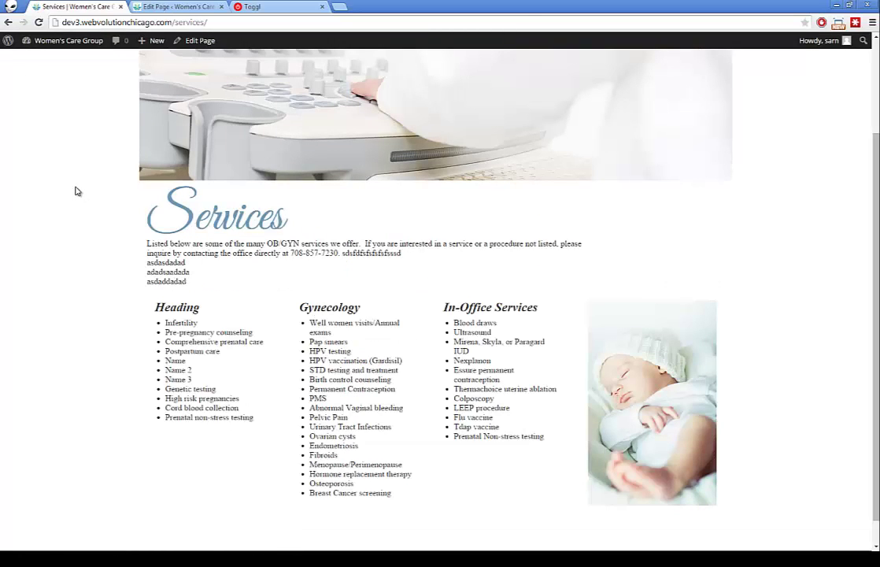
click(175, 7)
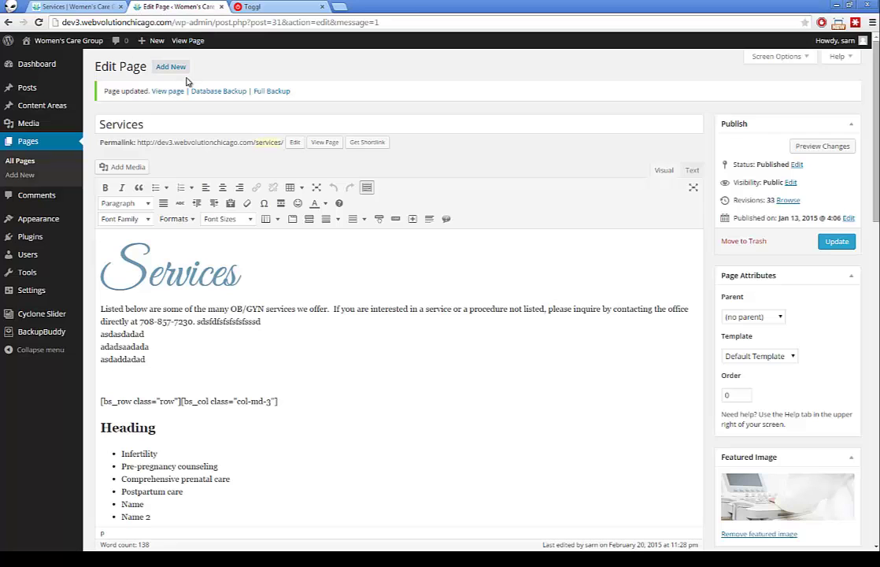
View the Affiliations, Insurance and Home pages of the live site
click(88, 10)
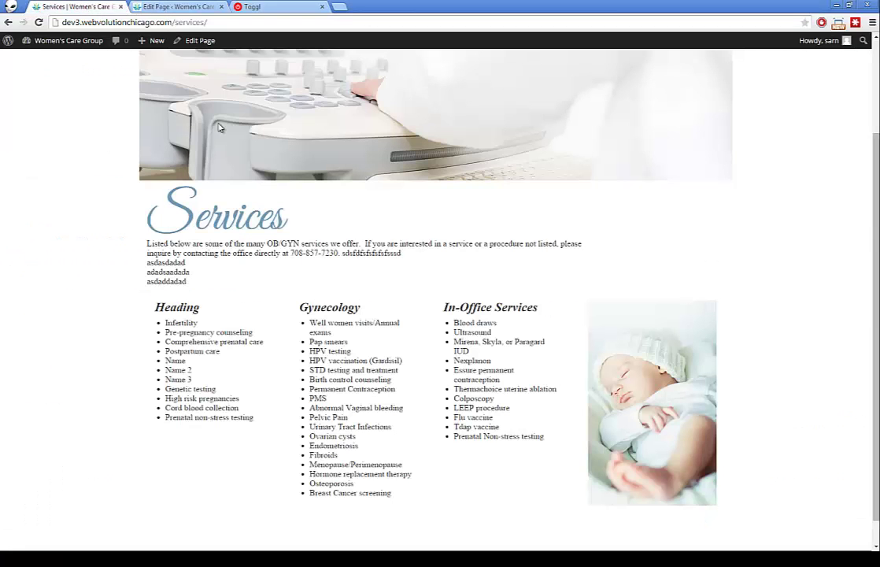
scroll(315, 111, up, 2)
click(354, 63)
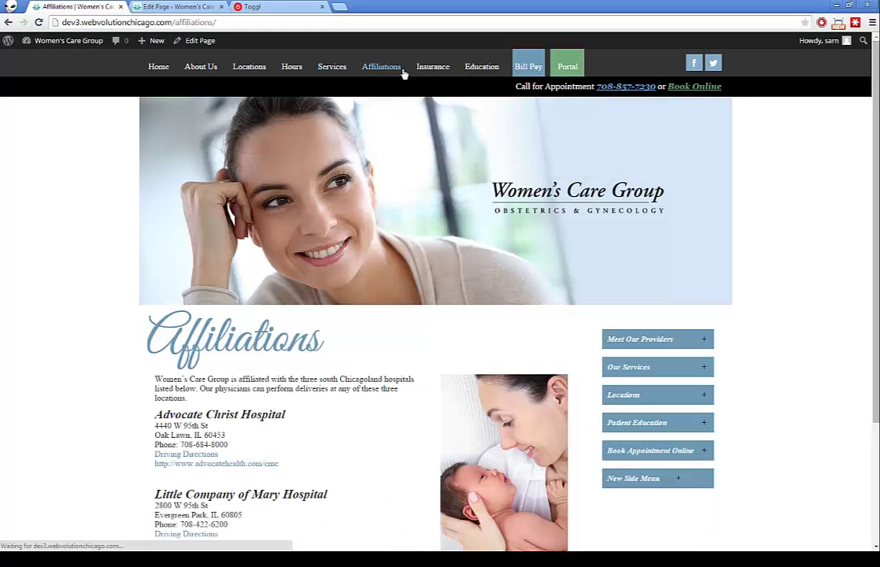
click(424, 74)
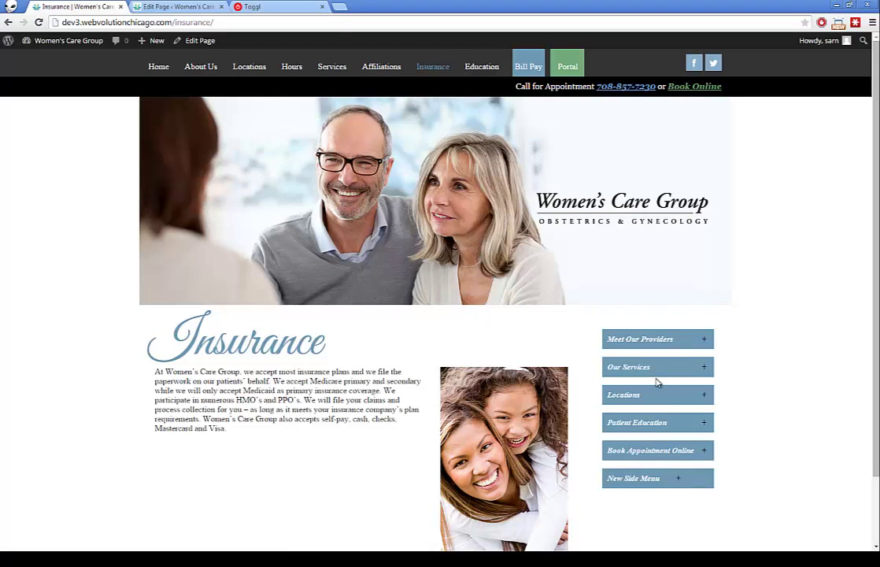
click(159, 67)
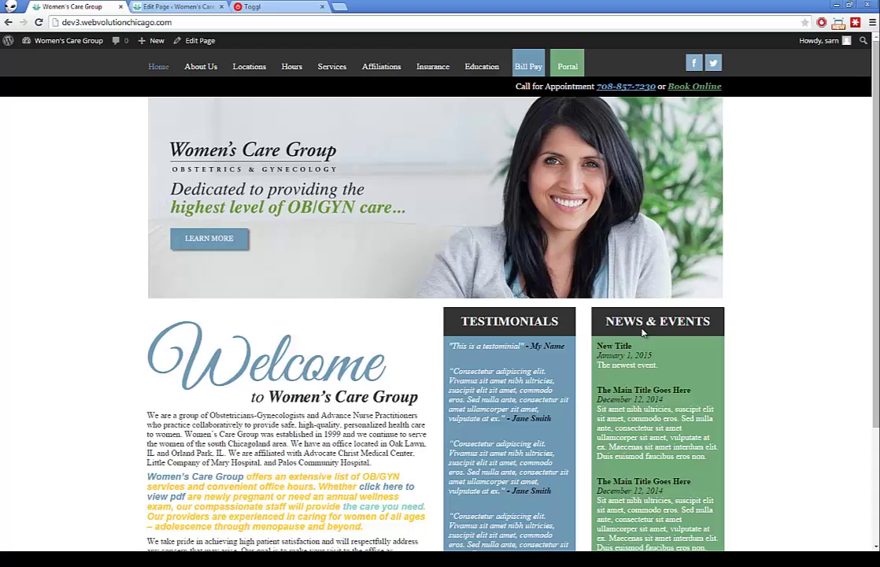
Open the Cyclone Slider list in the admin, and step through the slides on the live home page
click(175, 6)
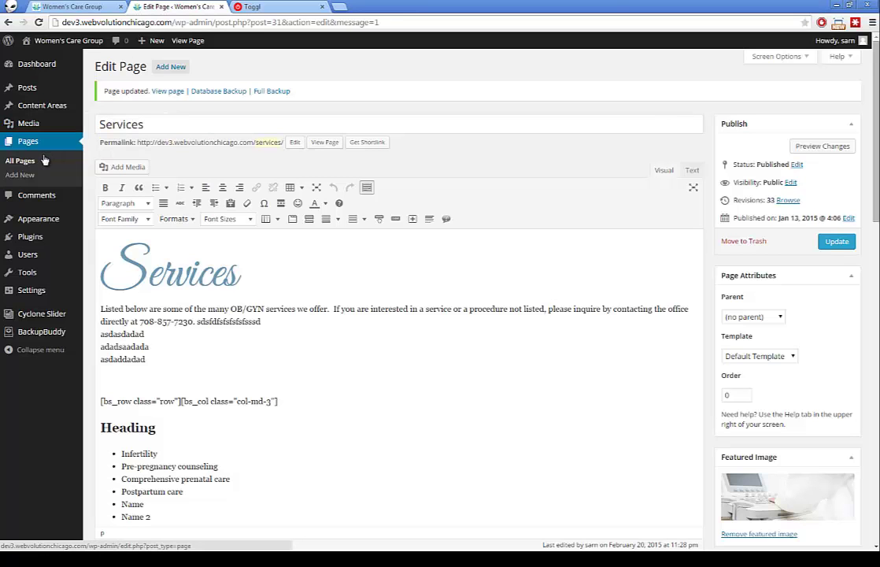
click(76, 6)
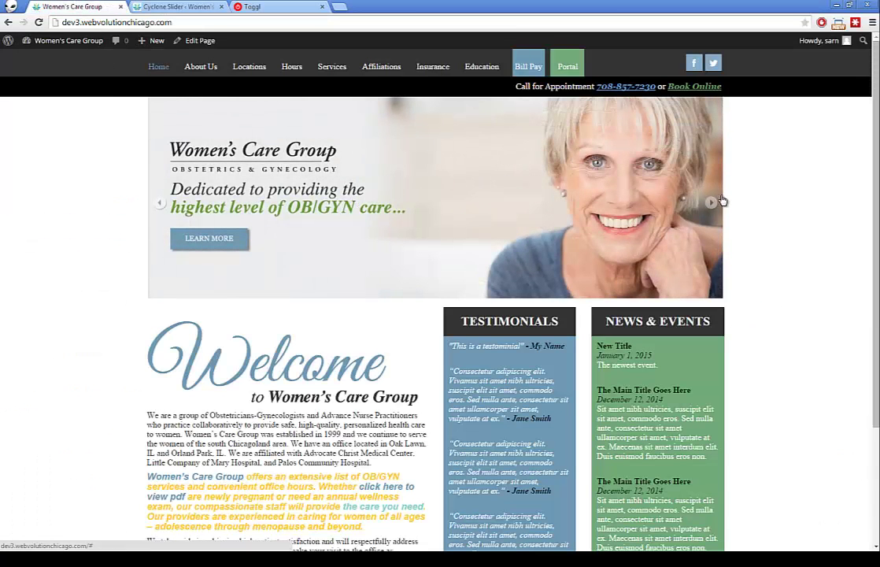
click(710, 203)
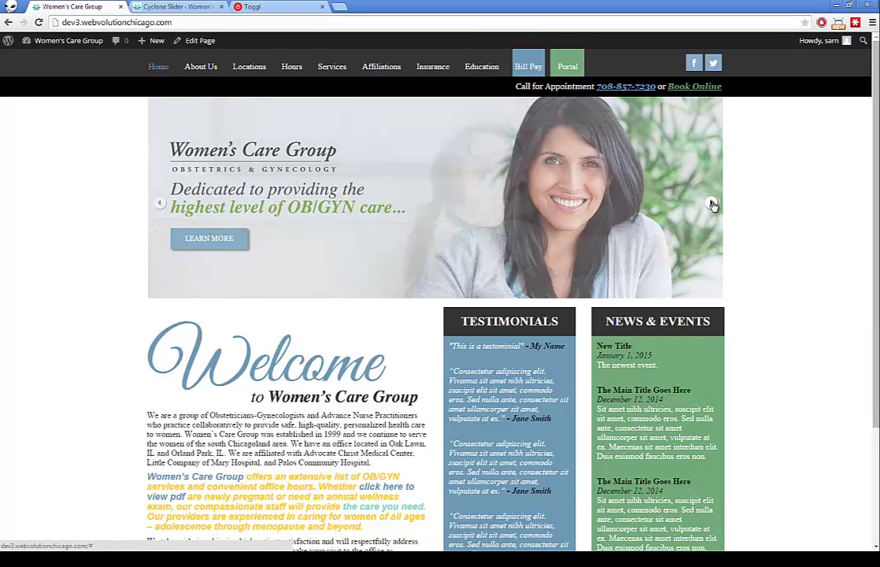
click(712, 204)
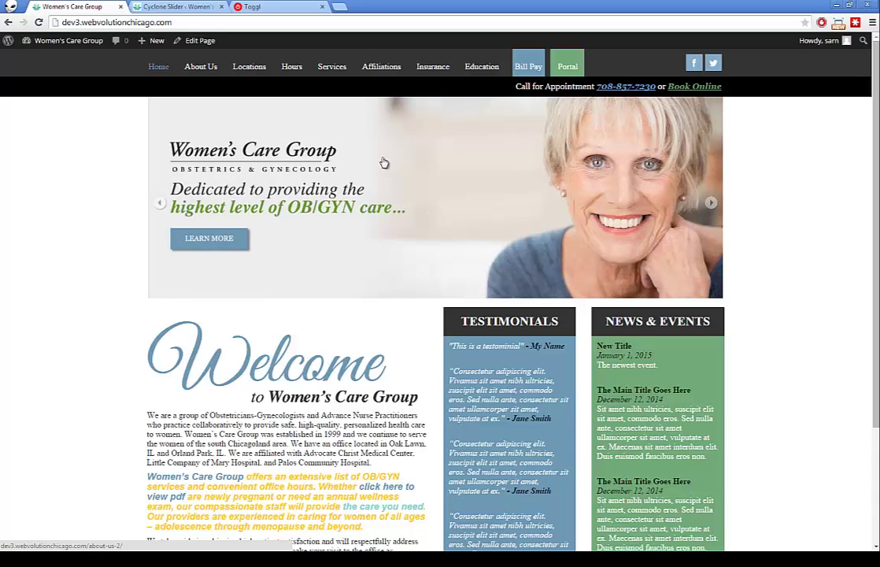
Open the Homepage Slider slideshow for editing and look over its slides
click(146, 7)
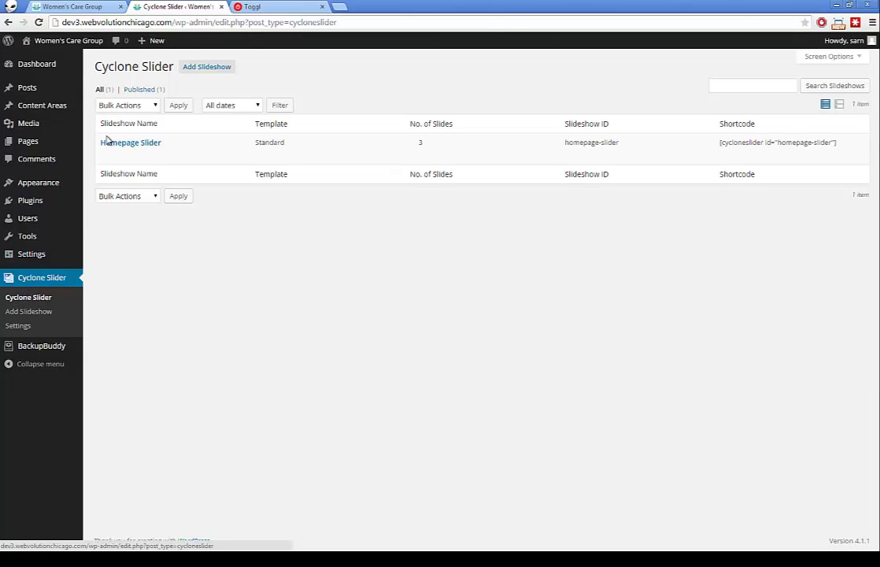
mouse_move(122, 145)
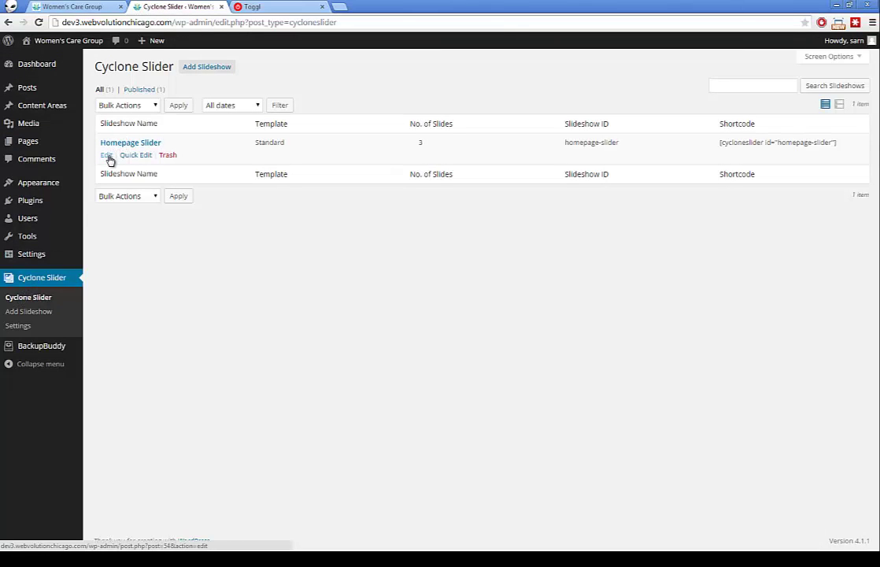
click(108, 155)
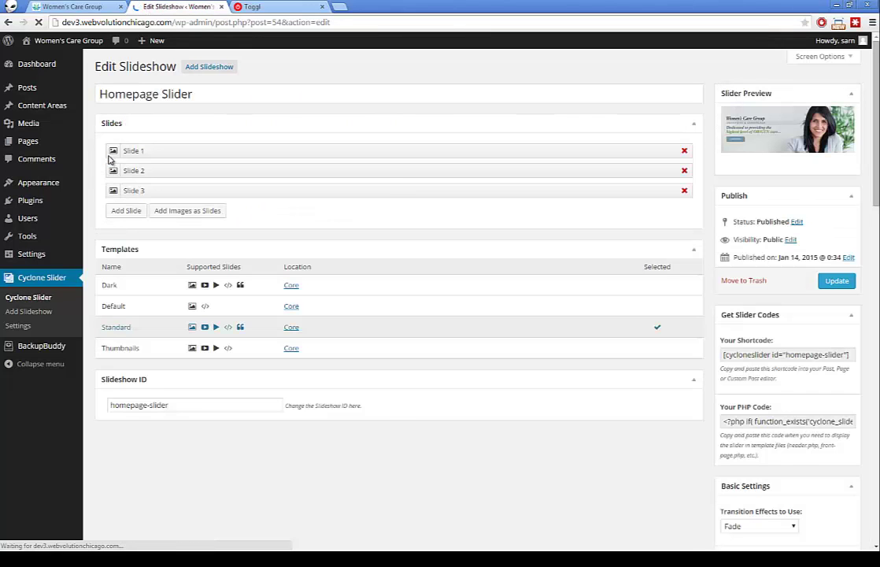
scroll(178, 267, down, 2)
scroll(178, 271, down, 1)
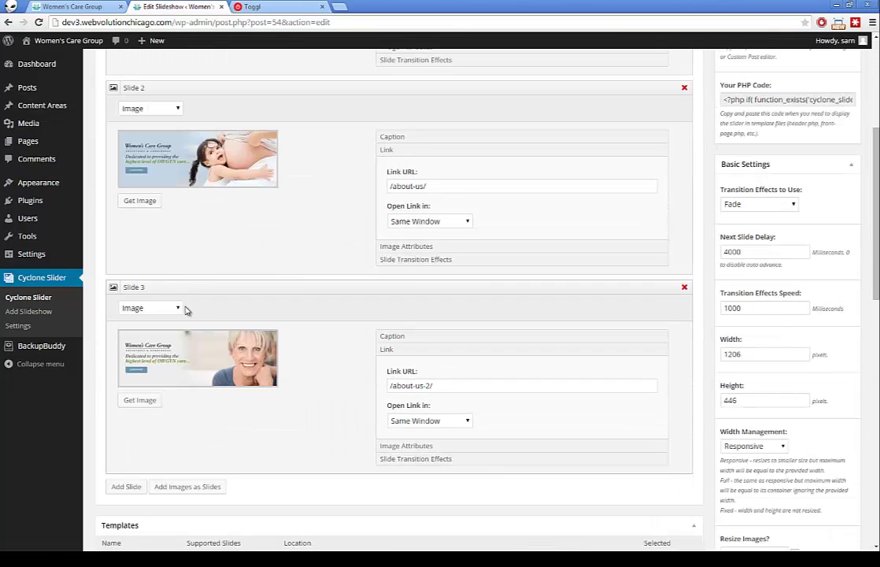
Move Slide 3 above Slide 1 and update the slideshow
scroll(162, 135, up, 3)
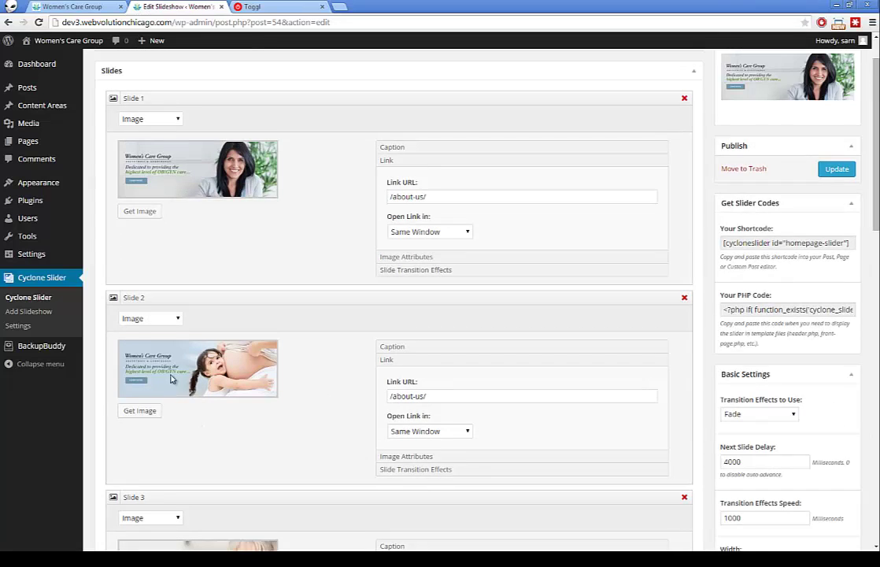
scroll(178, 387, down, 1)
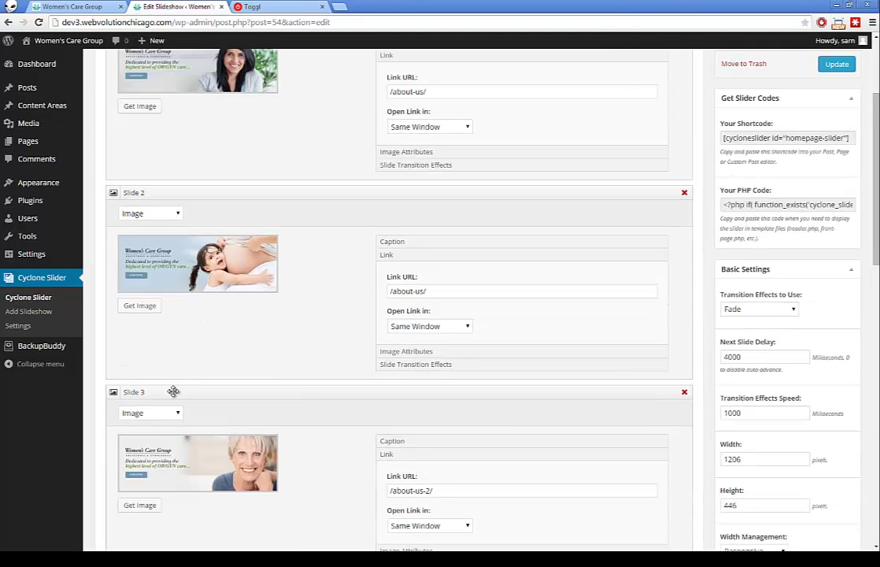
drag(173, 391, 176, 88)
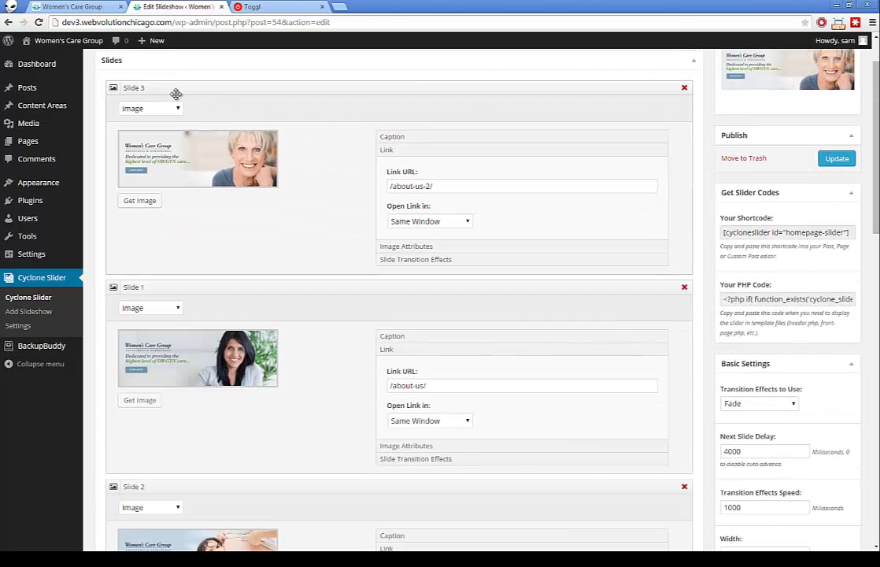
click(832, 160)
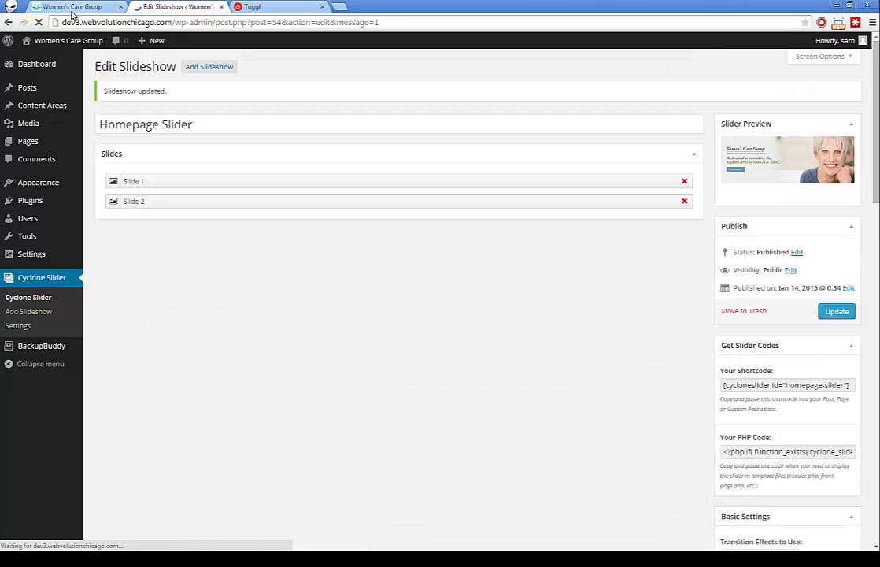
Reload the live home page to check the slider's new order against the slideshow editor
click(66, 8)
key(F5)
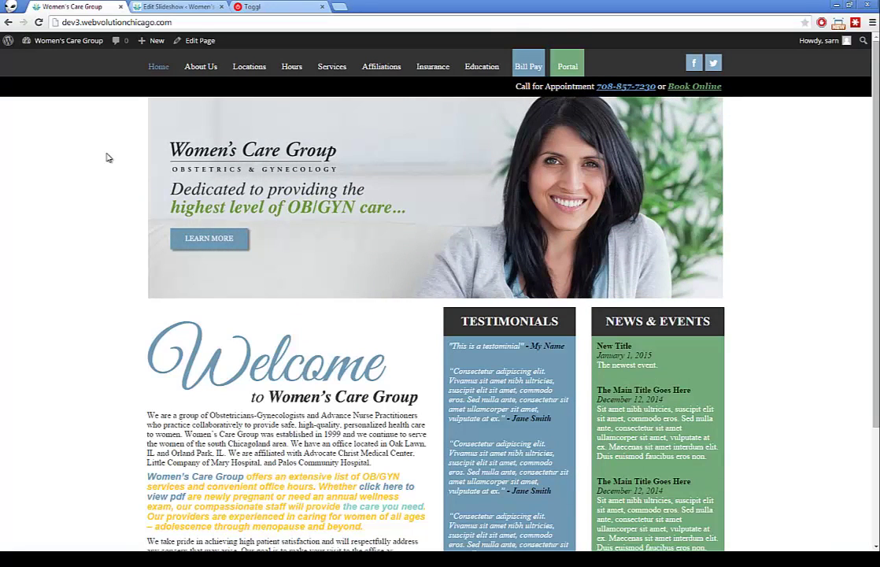
click(134, 10)
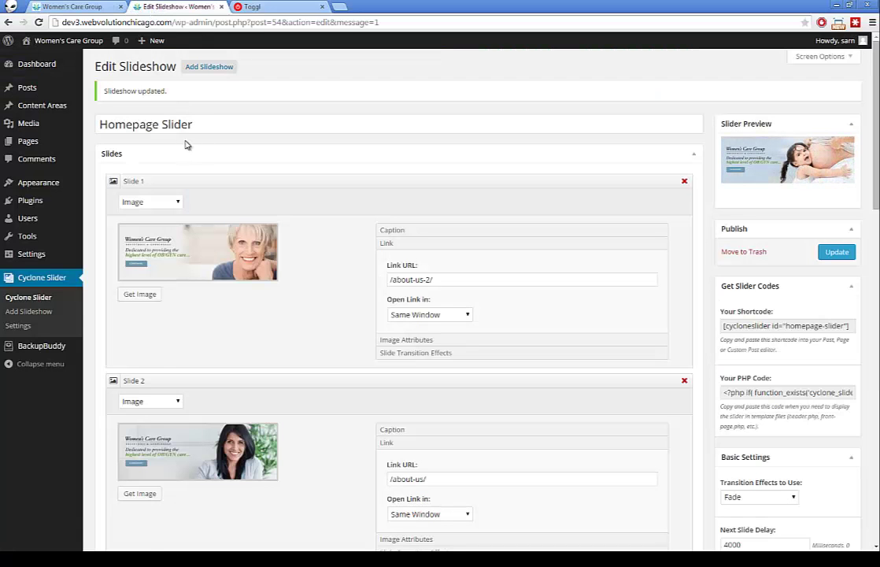
click(66, 10)
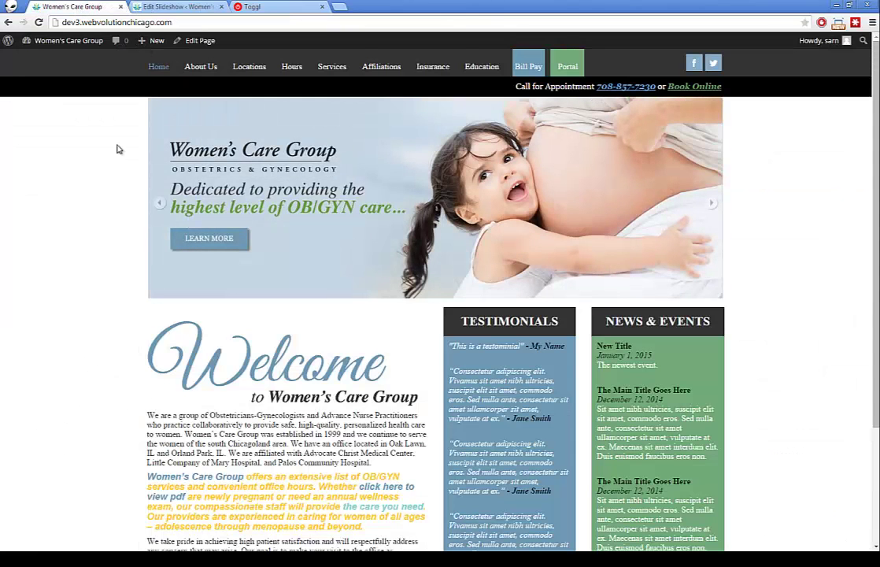
key(F5)
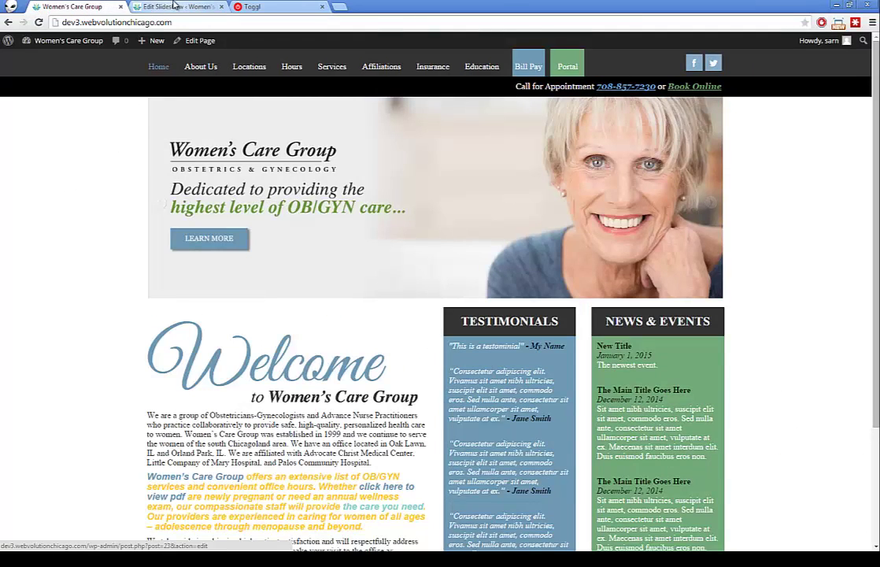
Return to the slideshow editor and clear the link URL of Slide 1
click(177, 7)
click(430, 279)
drag(429, 279, 355, 276)
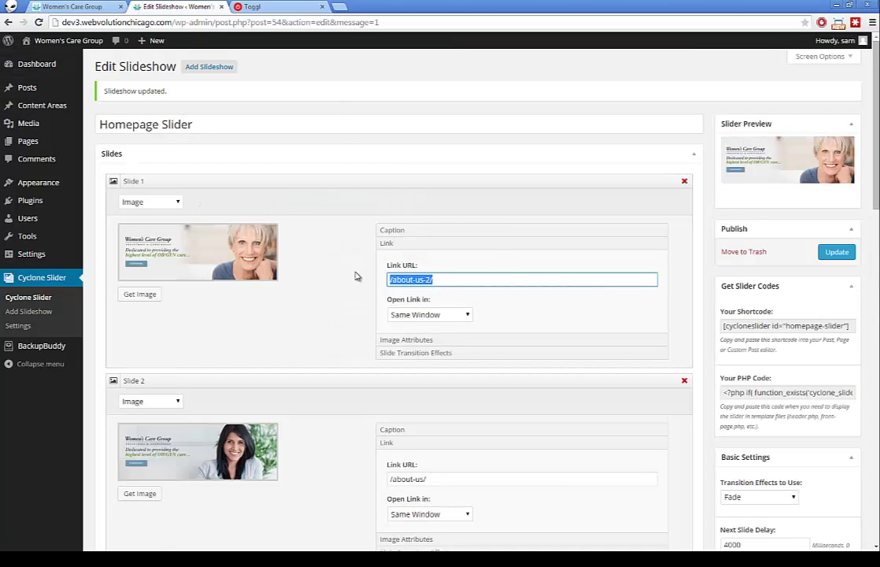
key(BackSpace)
Open the Services page on the live site and copy its address
click(79, 6)
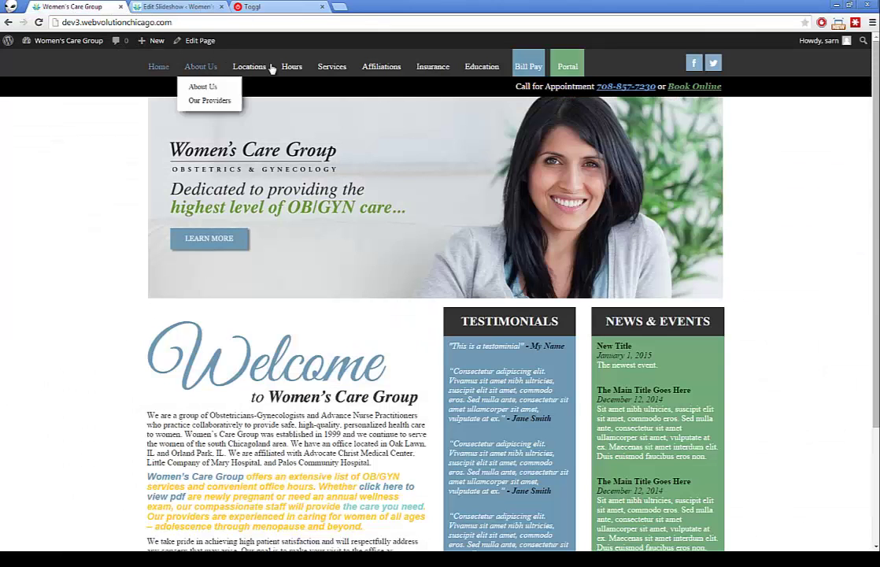
click(329, 68)
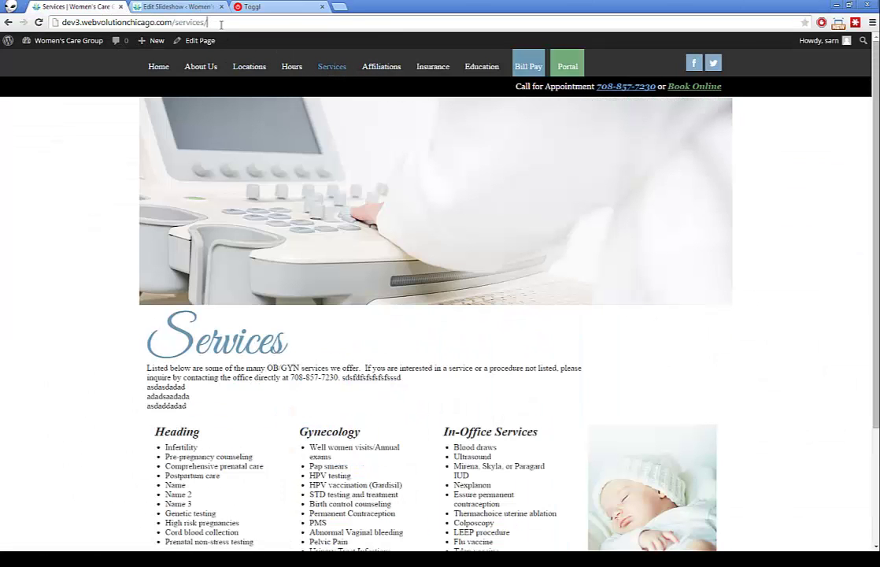
click(222, 25)
key(ctrl+c)
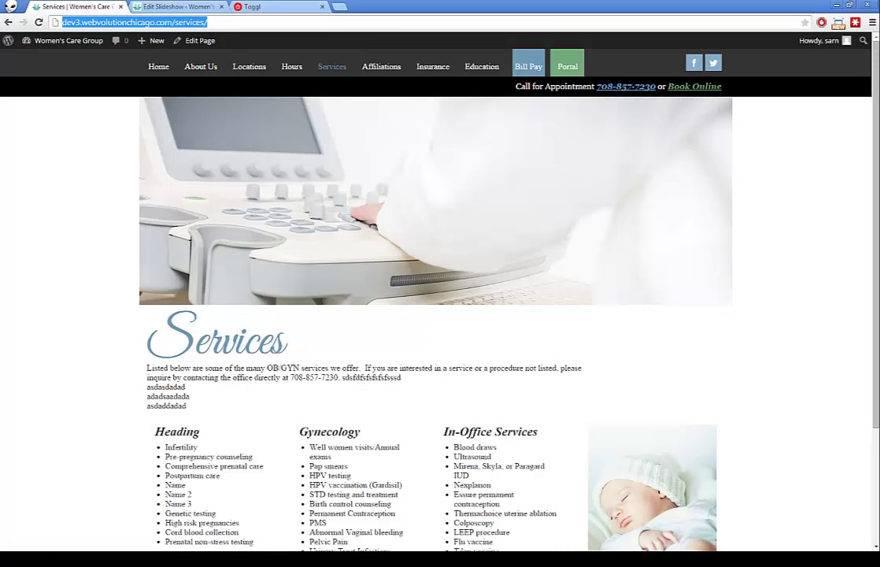
Paste the copied address as Slide 1's link URL, shorten it to /services/, and update the slideshow
click(142, 6)
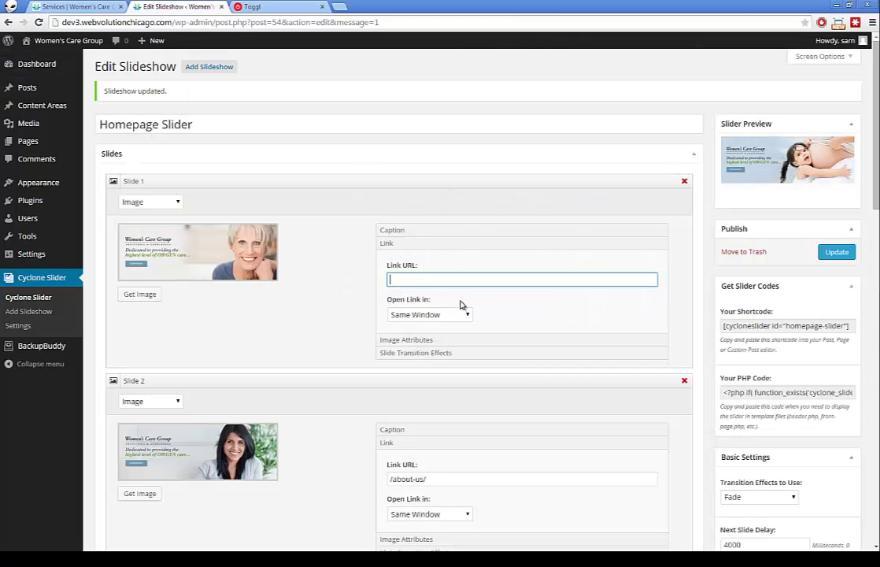
key(ctrl+v)
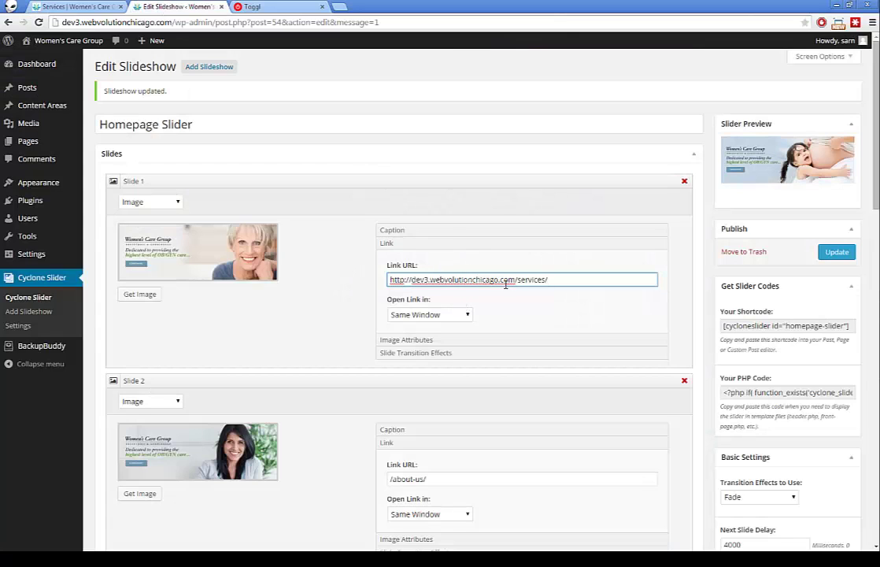
drag(515, 280, 327, 288)
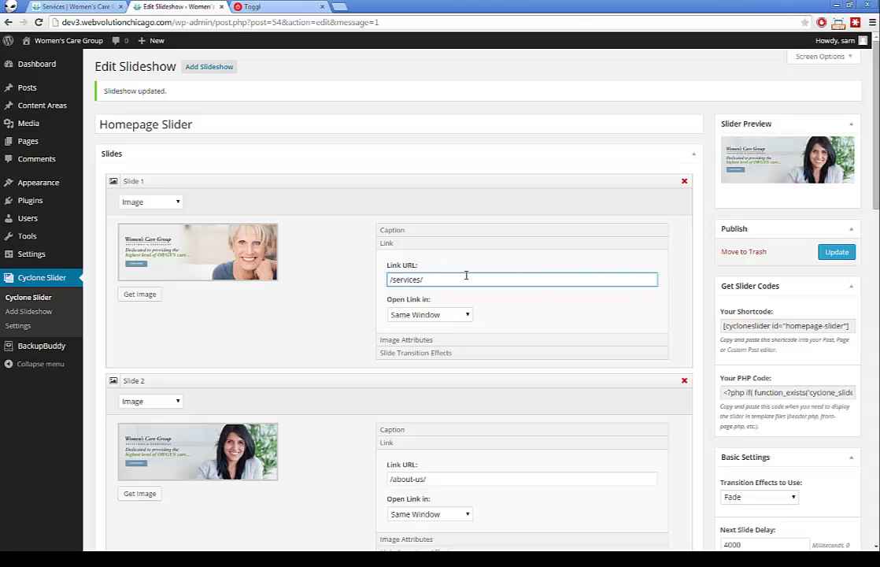
click(835, 252)
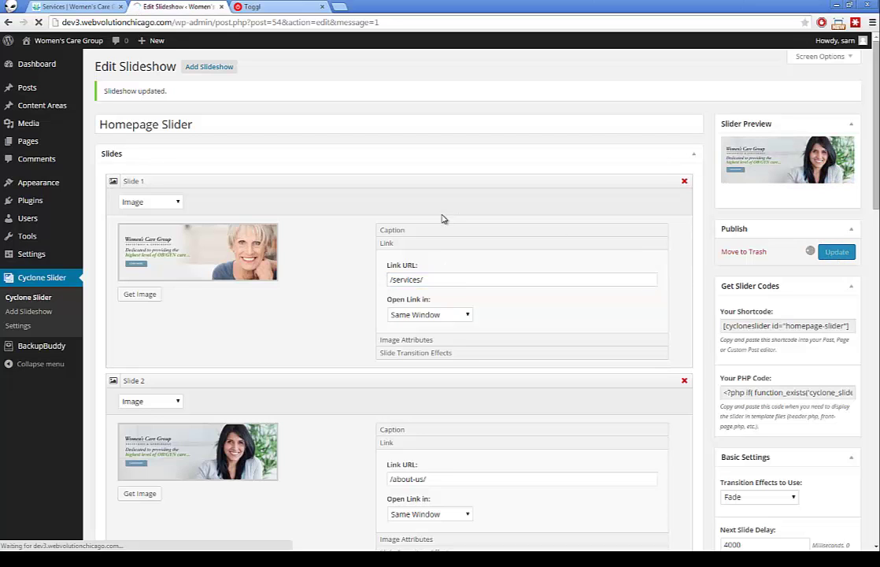
Test the first slide's link from the live home page and return to Home
click(82, 5)
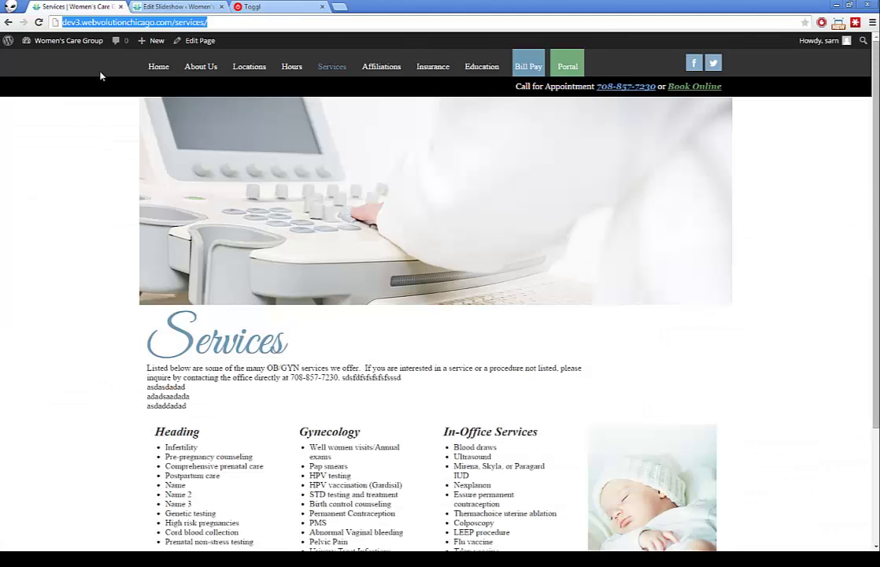
key(F5)
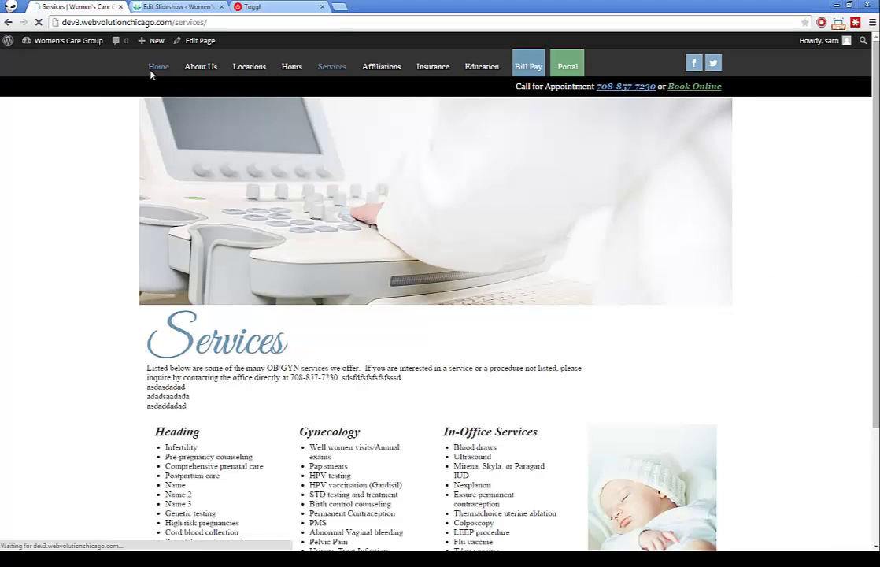
click(142, 67)
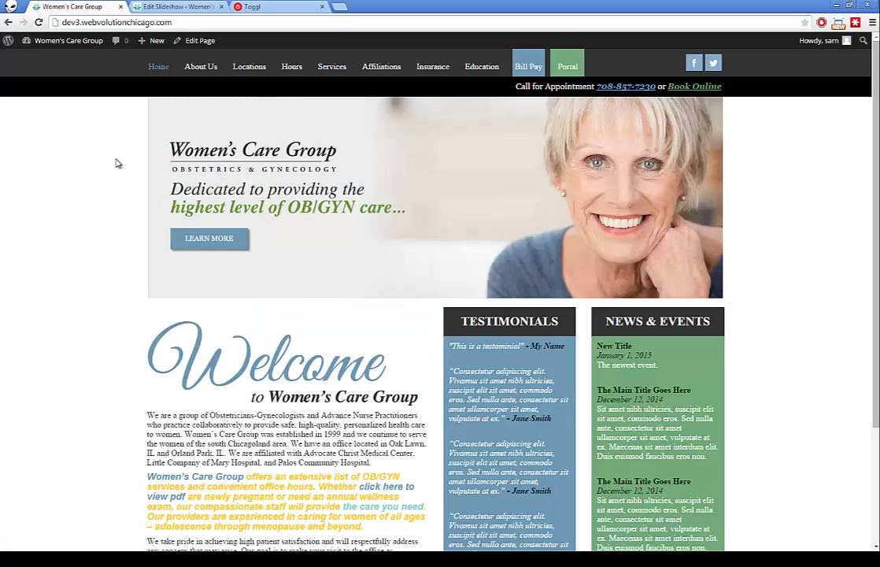
click(462, 190)
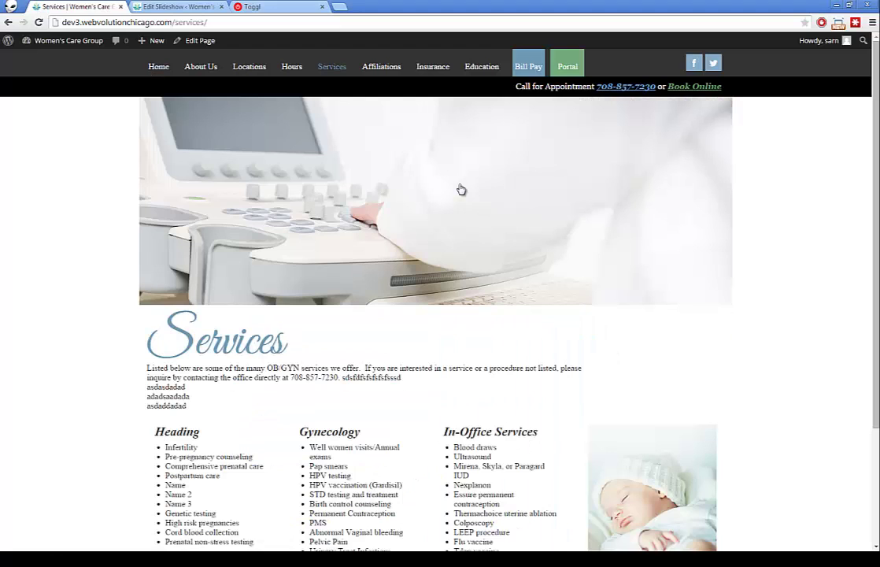
click(153, 68)
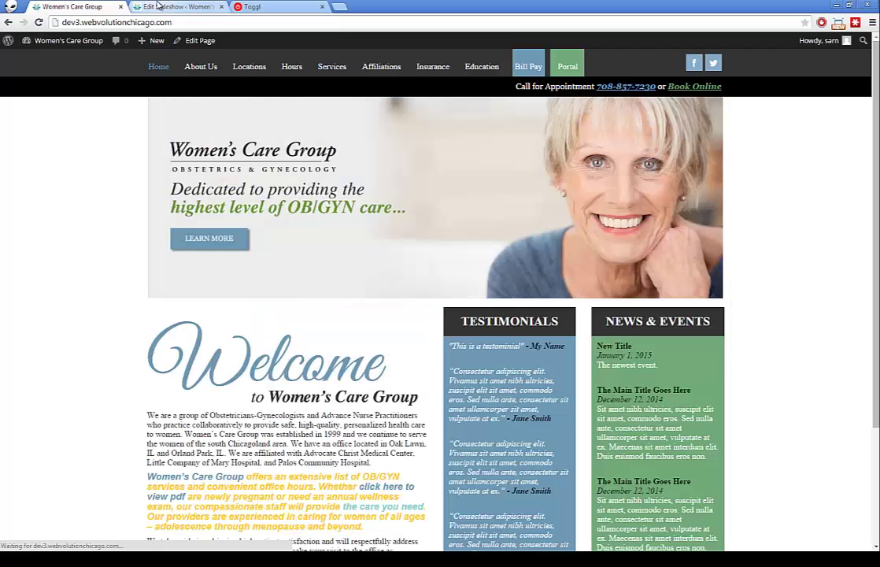
Look at Slide 1's link-opening options, Slide Transition Effects and Image Attributes in the slideshow editor
key(ctrl+Tab)
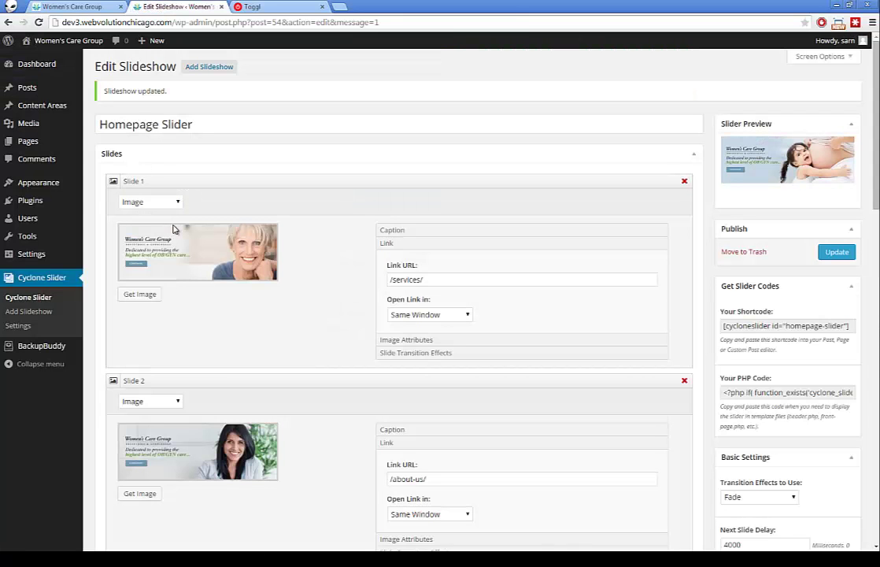
click(439, 315)
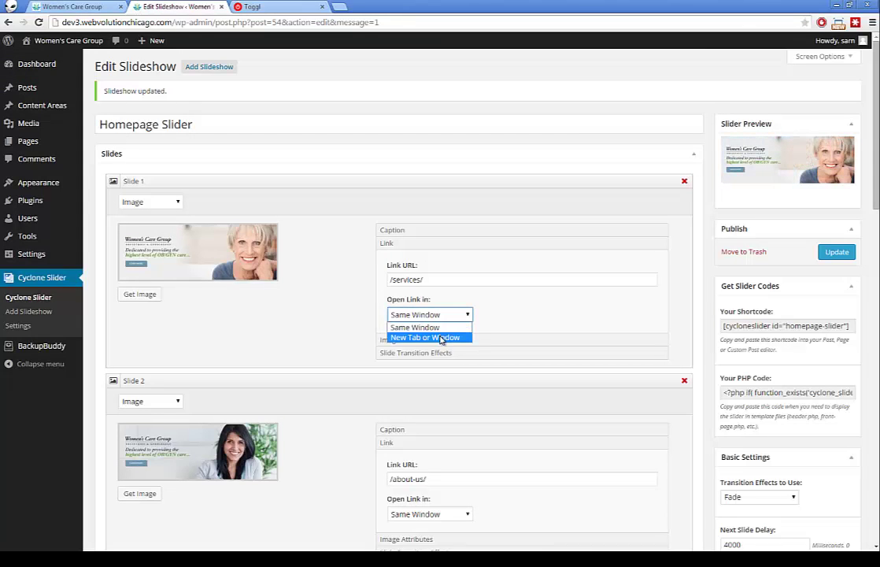
click(313, 311)
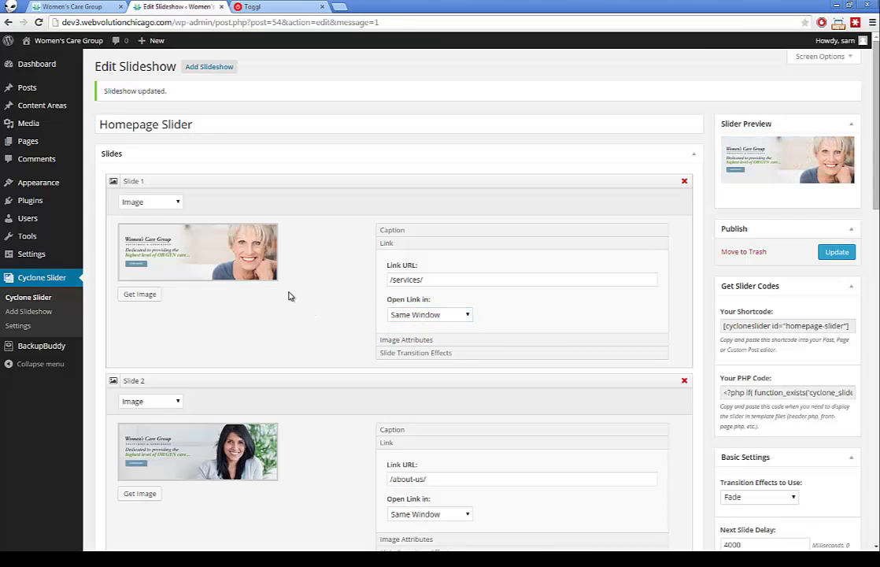
click(395, 354)
click(398, 352)
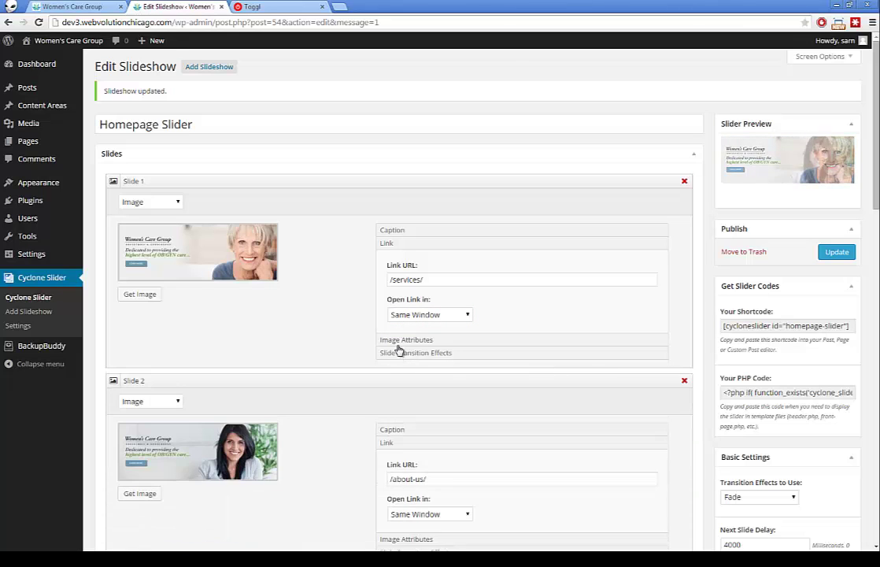
double_click(393, 339)
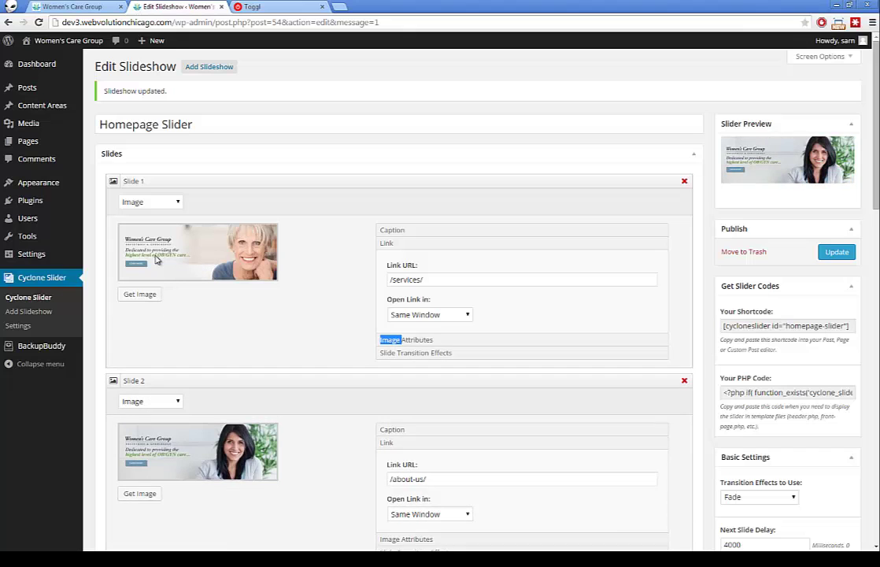
click(140, 294)
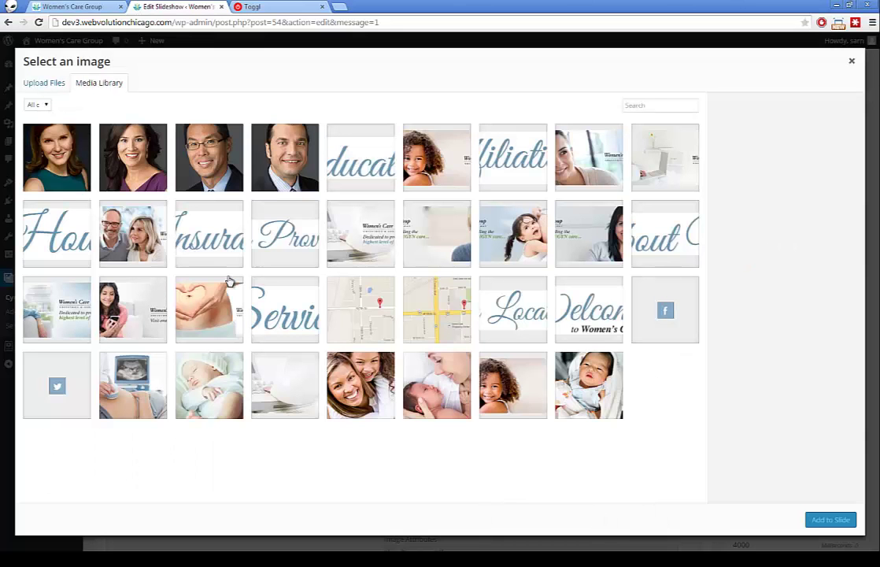
drag(267, 142, 454, 307)
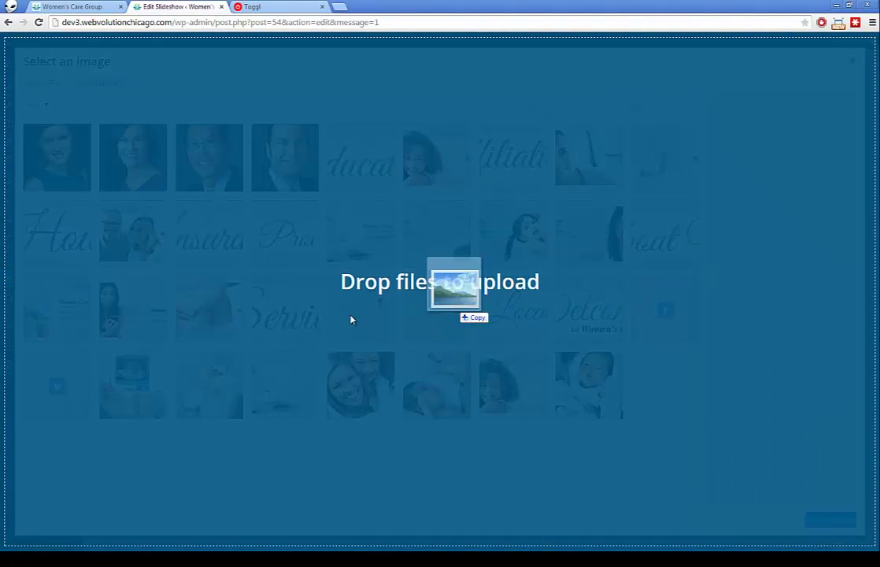
key(Escape)
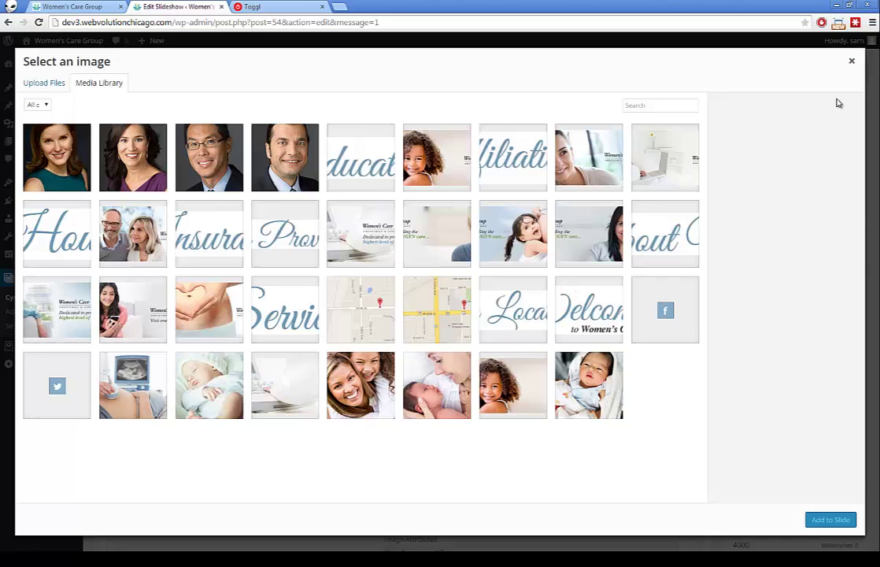
click(852, 62)
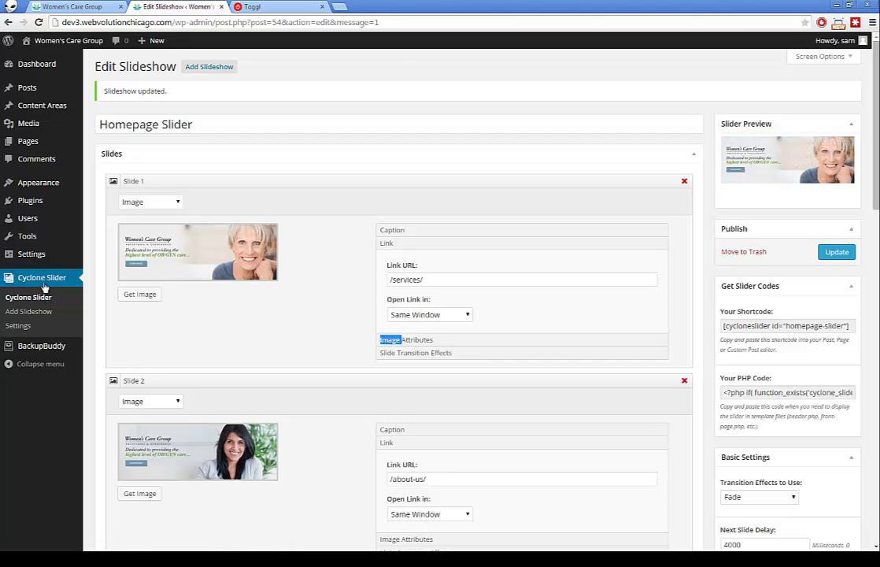
click(63, 6)
click(149, 7)
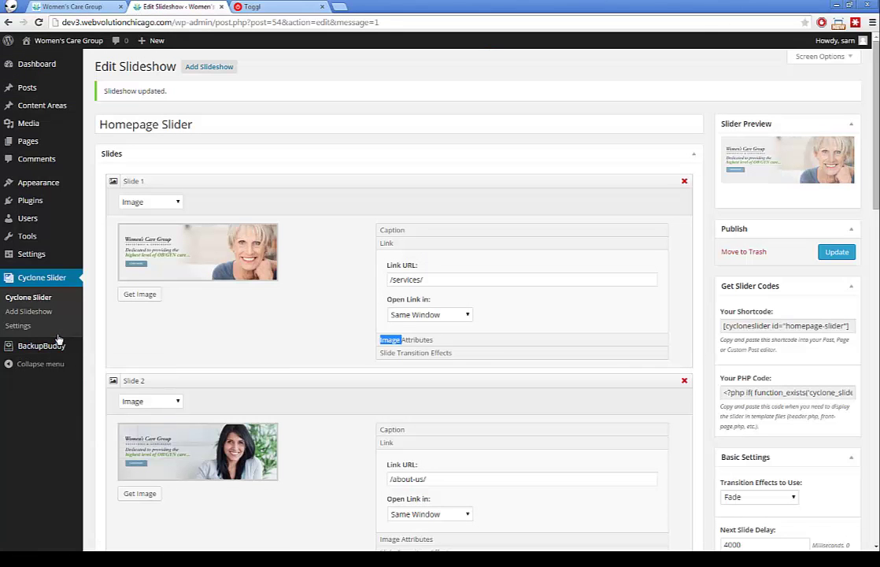
Run a Complete Backup of the site in BackupBuddy and download the resulting backup file
click(21, 281)
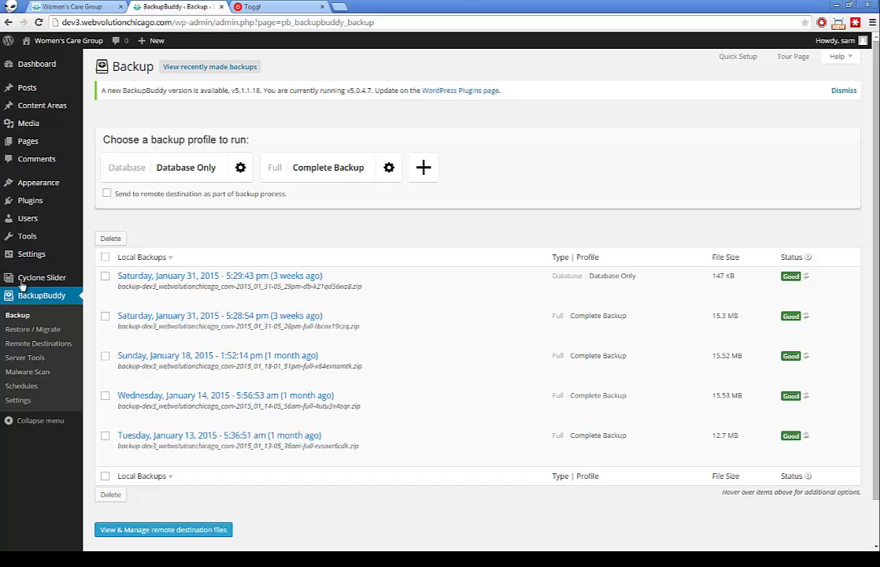
mouse_move(10, 256)
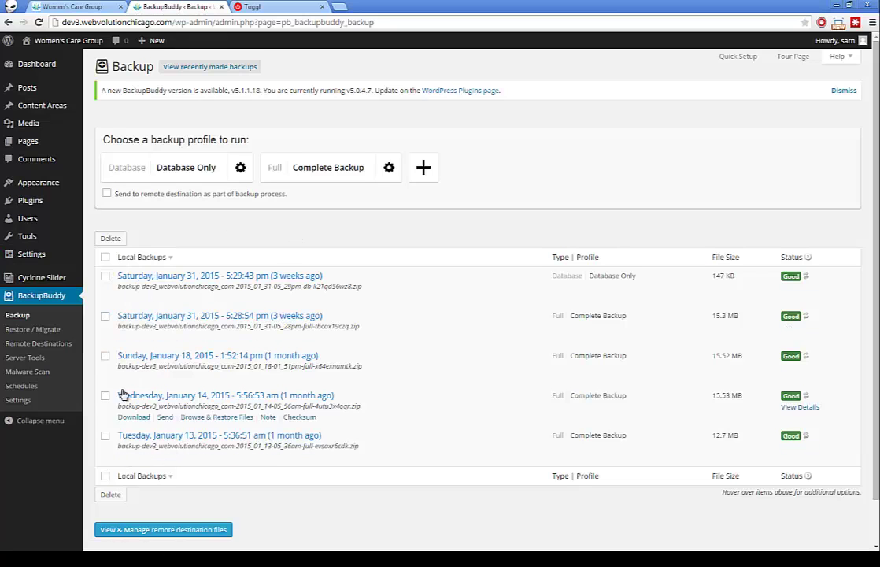
mouse_move(300, 325)
click(333, 175)
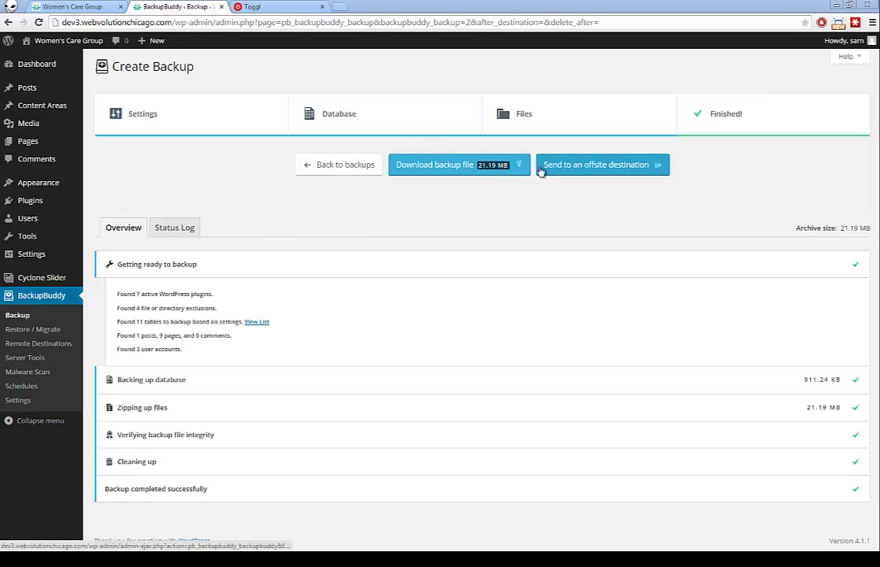
click(424, 166)
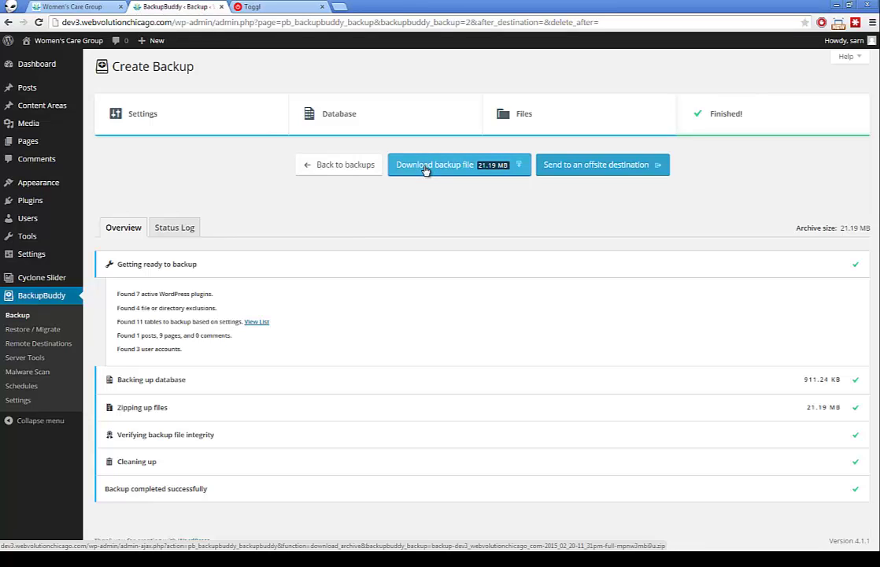
click(424, 168)
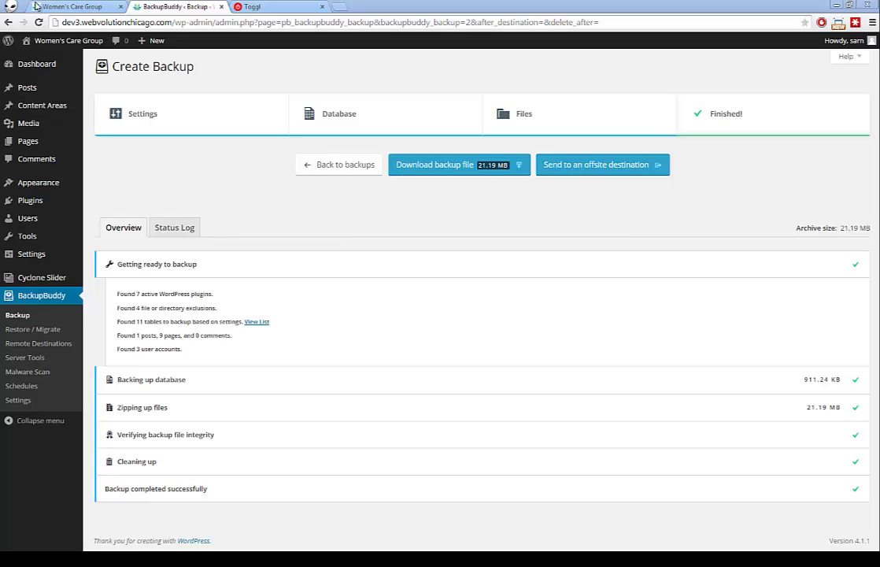
Look over the live home page's appointment line in the header and the copyright line in the footer
click(76, 9)
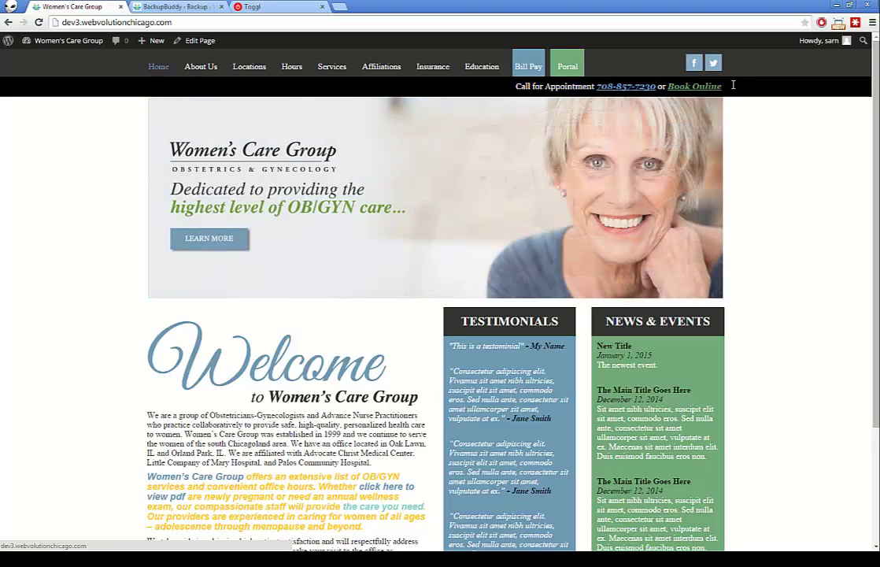
triple_click(723, 86)
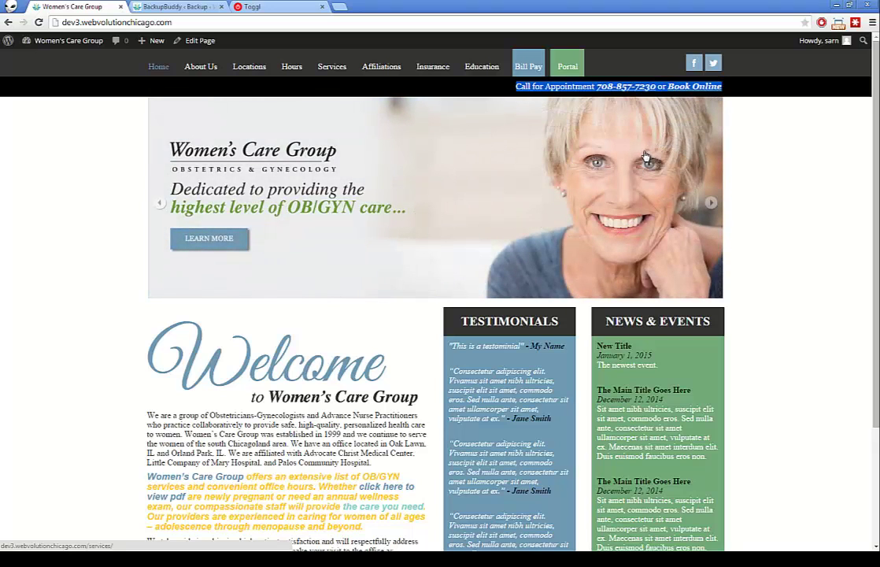
scroll(639, 187, down, 2)
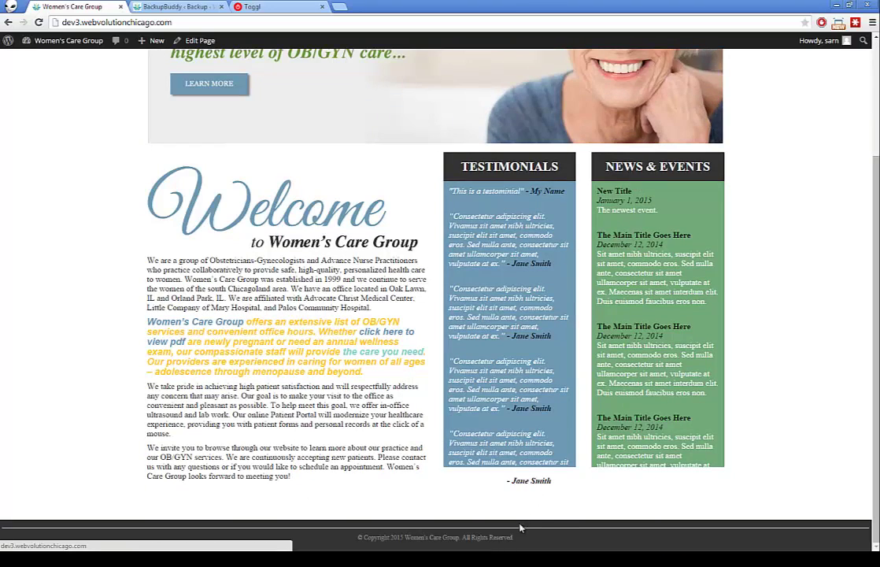
drag(519, 538, 356, 538)
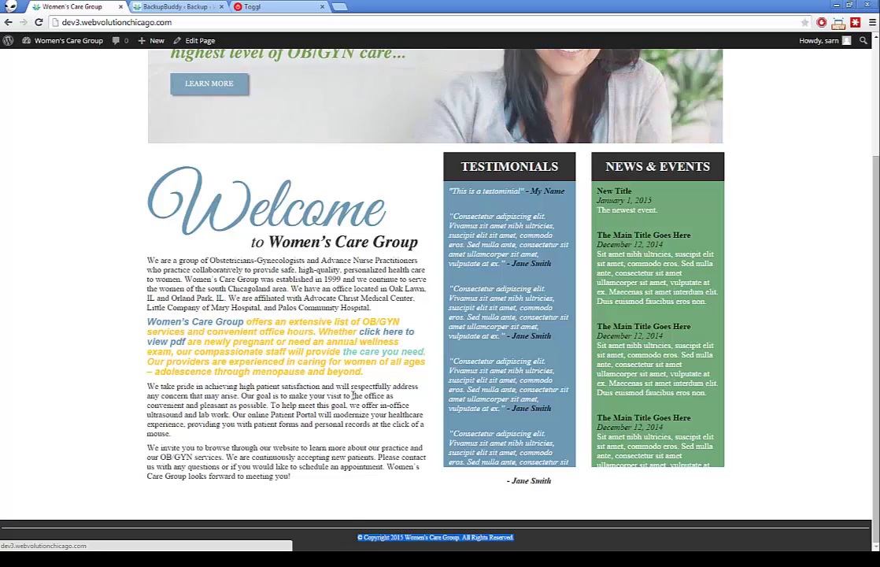
scroll(350, 319, up, 2)
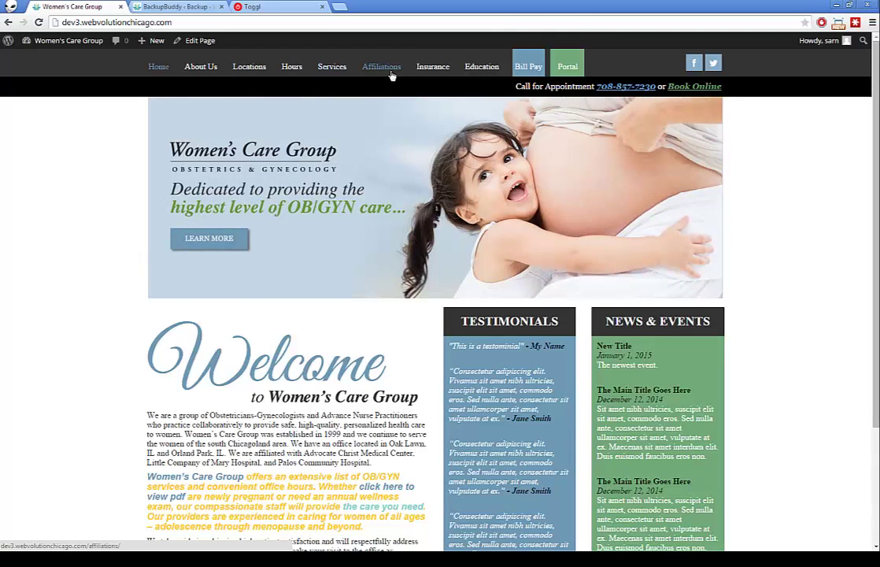
Open MAIN MENU for editing in the site admin and set the Insurance item's navigation label to Something
click(175, 6)
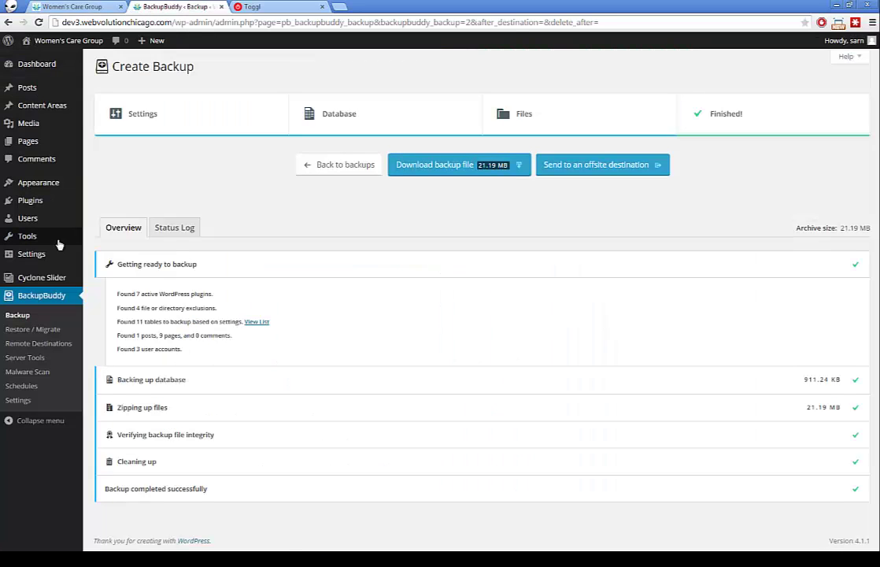
mouse_move(56, 247)
mouse_move(37, 189)
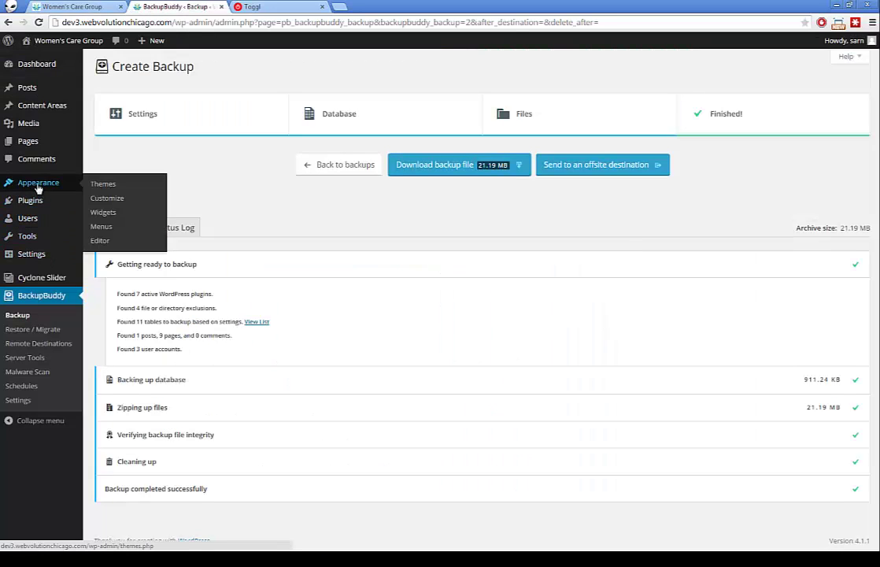
click(99, 227)
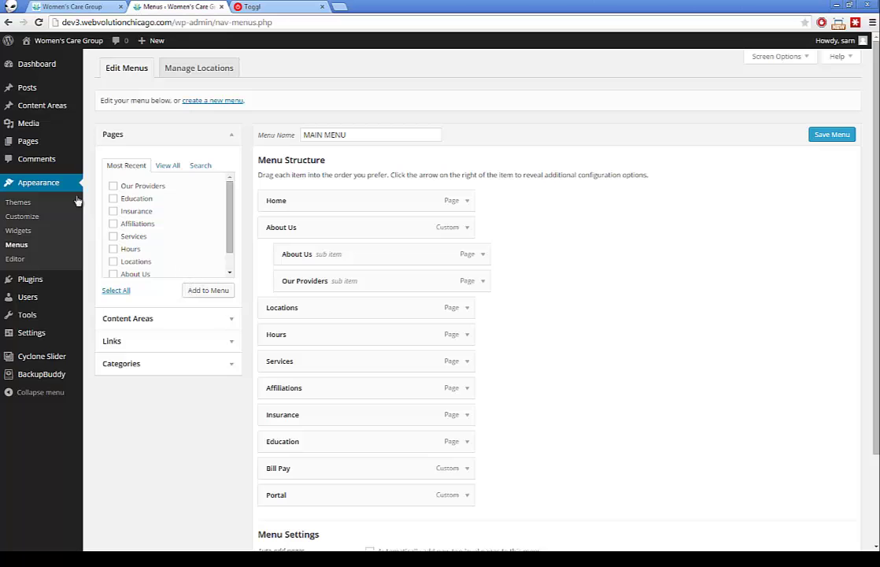
click(467, 414)
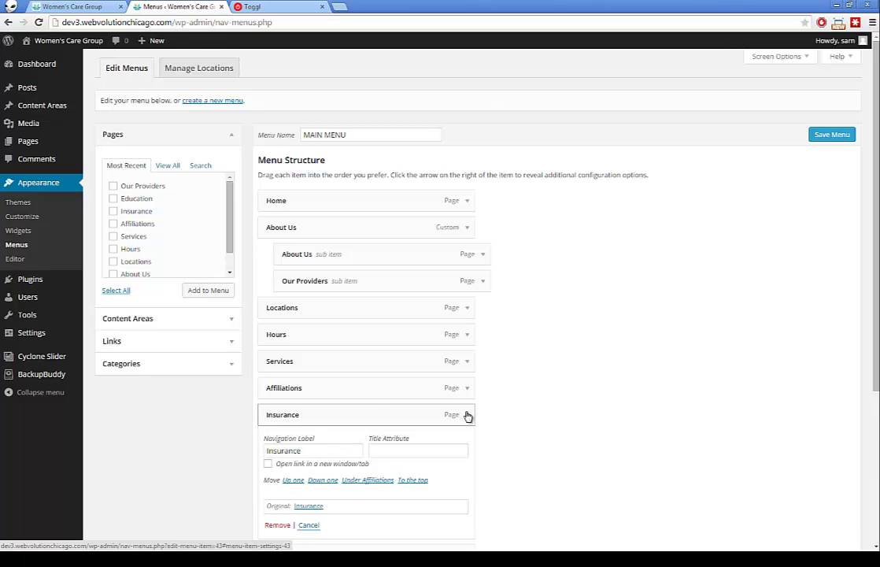
scroll(342, 409, down, 1)
click(307, 400)
key(ctrl+a)
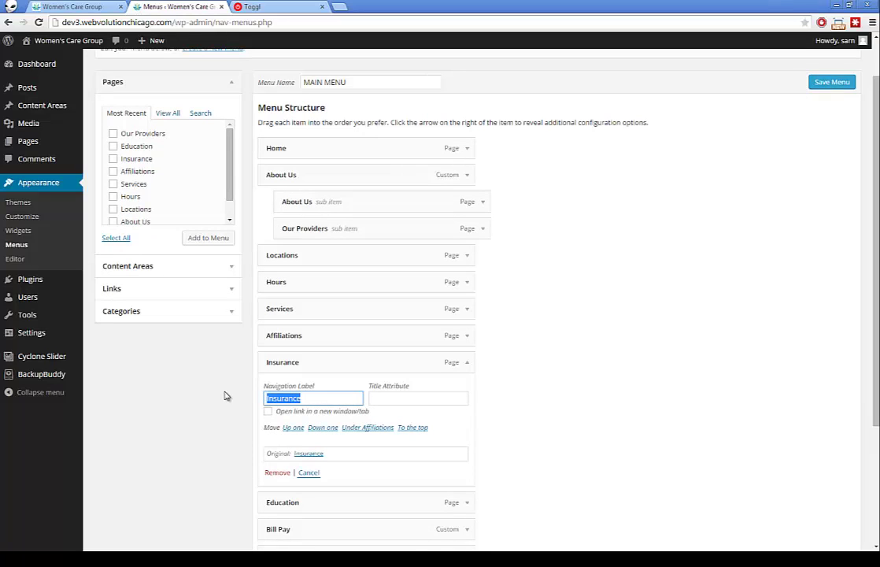
text(Something)
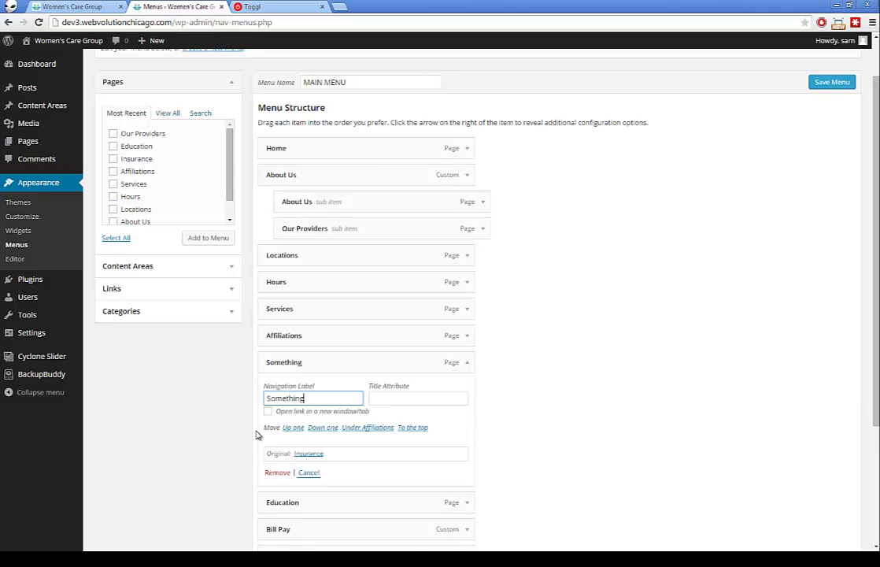
click(468, 365)
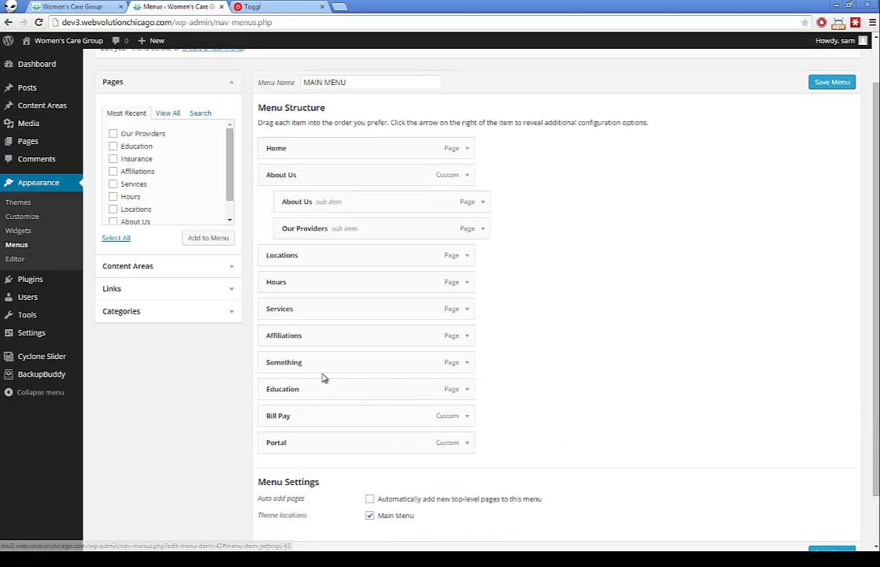
Make Something the first sub item under About Us, save the menu and check the navigation on the reloaded live home page
drag(316, 371, 295, 200)
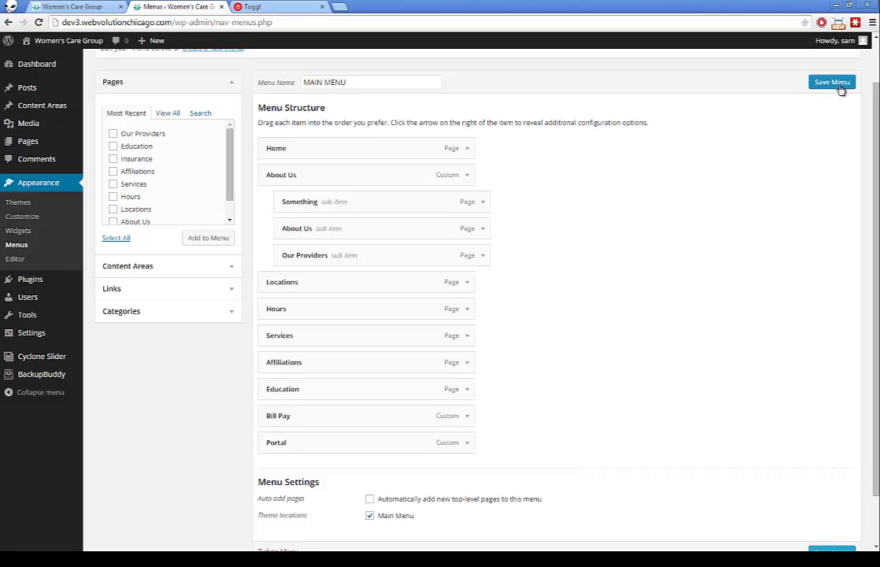
click(839, 84)
click(64, 7)
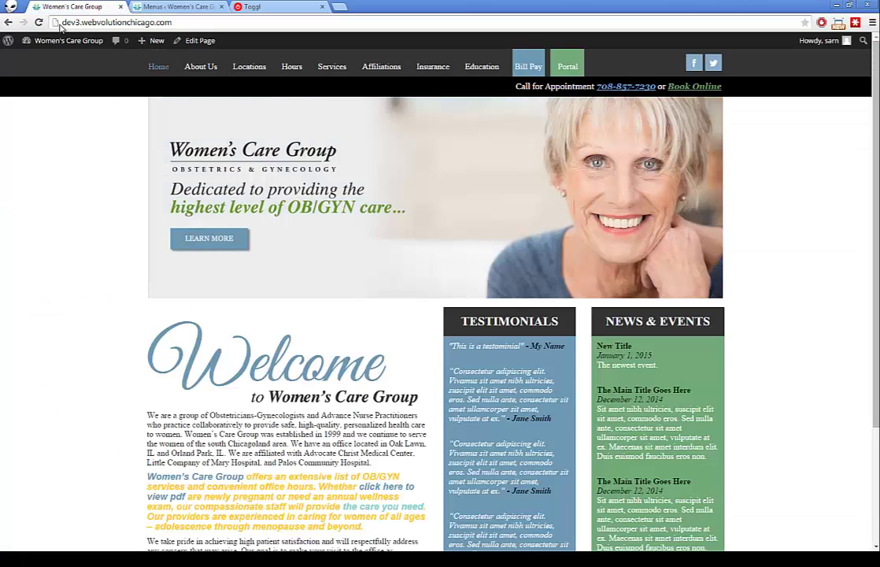
key(F5)
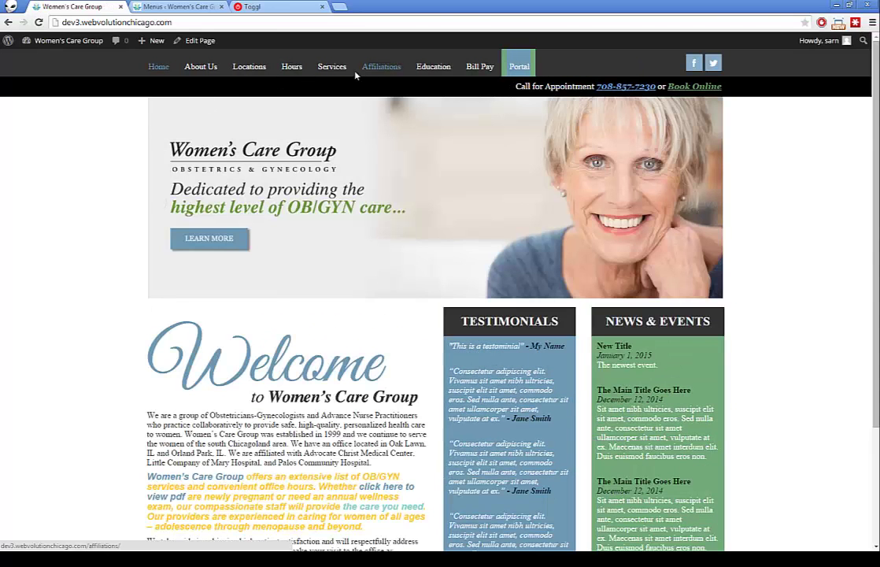
mouse_move(190, 71)
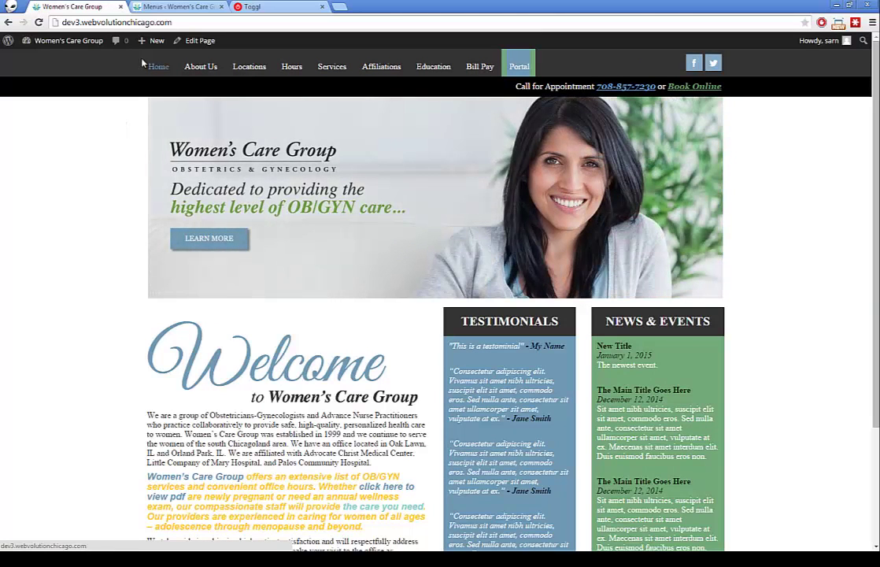
Add a new page titled New Page with the body text "new page here"
click(173, 6)
click(28, 142)
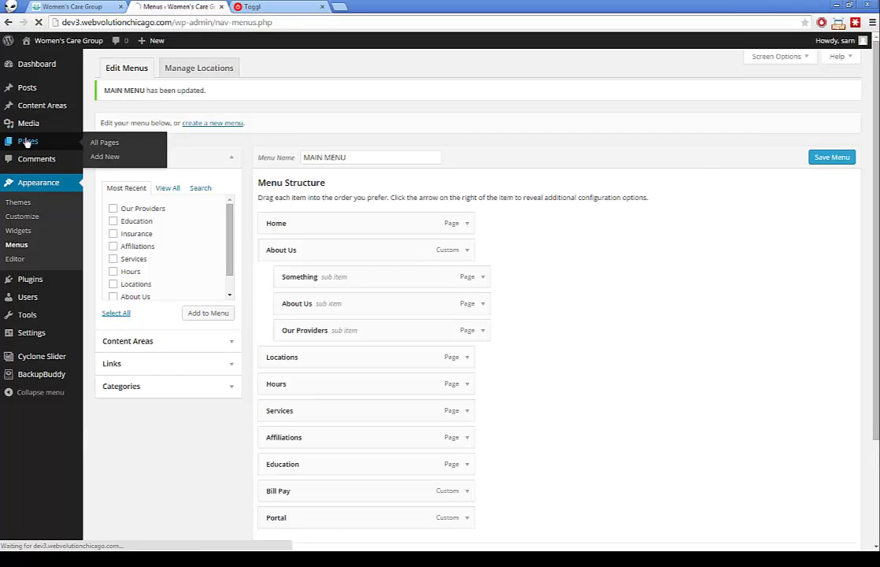
click(155, 68)
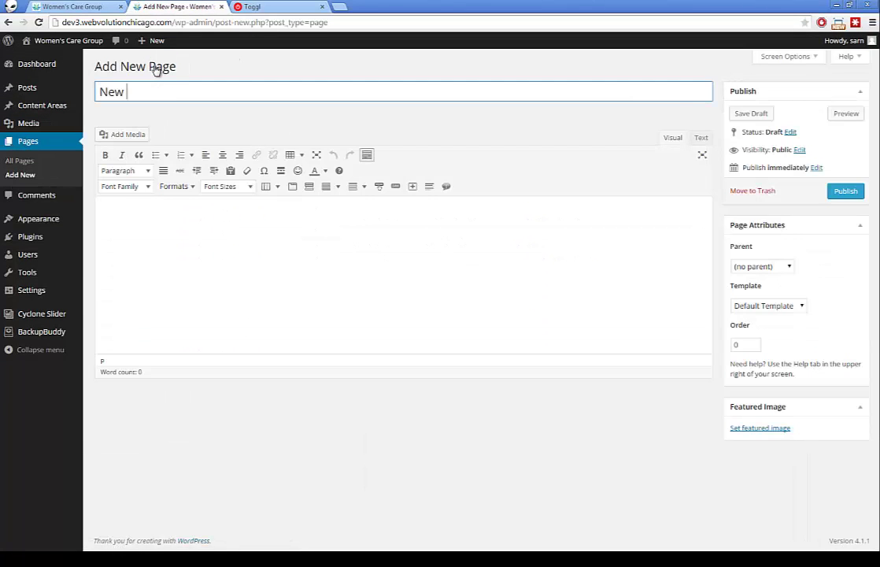
key(Tab)
text(new )
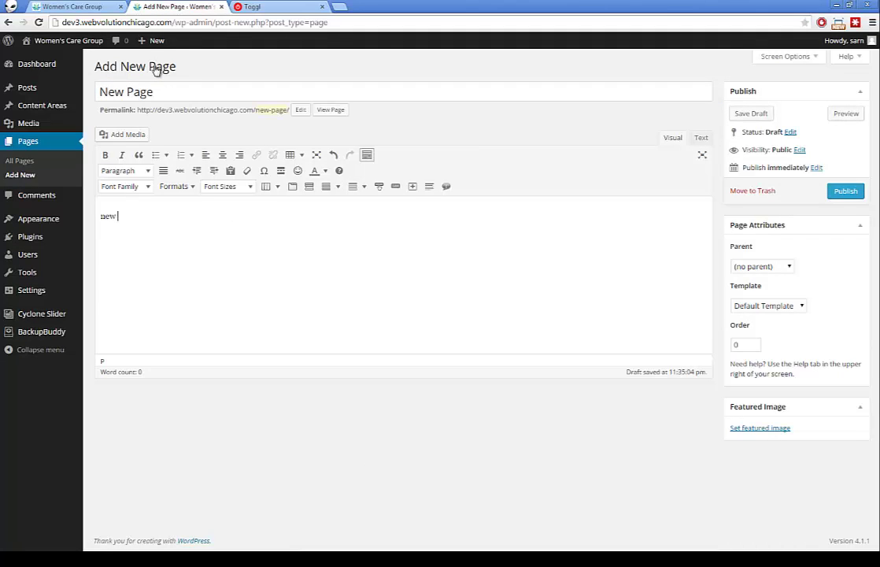
text(page here)
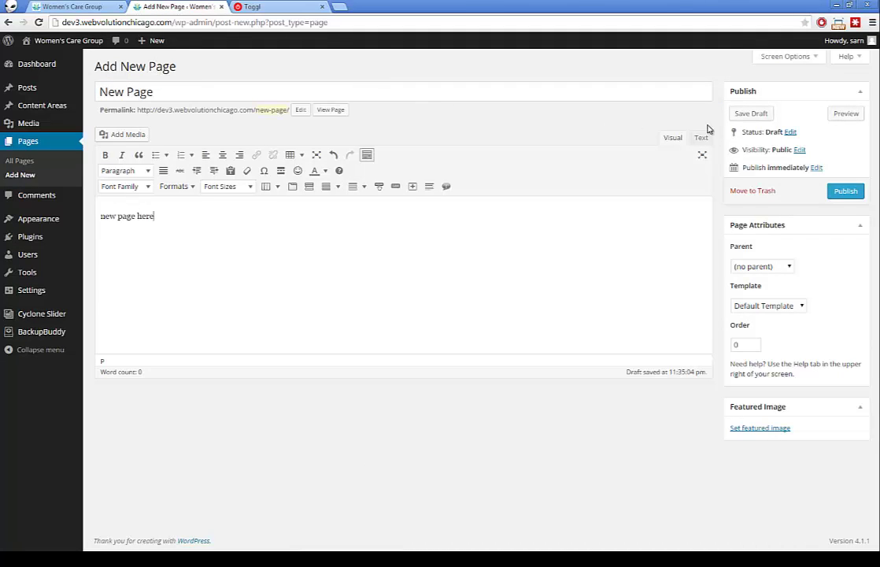
Set the media library picture of hands forming a heart on a belly as the new page's featured image
click(757, 427)
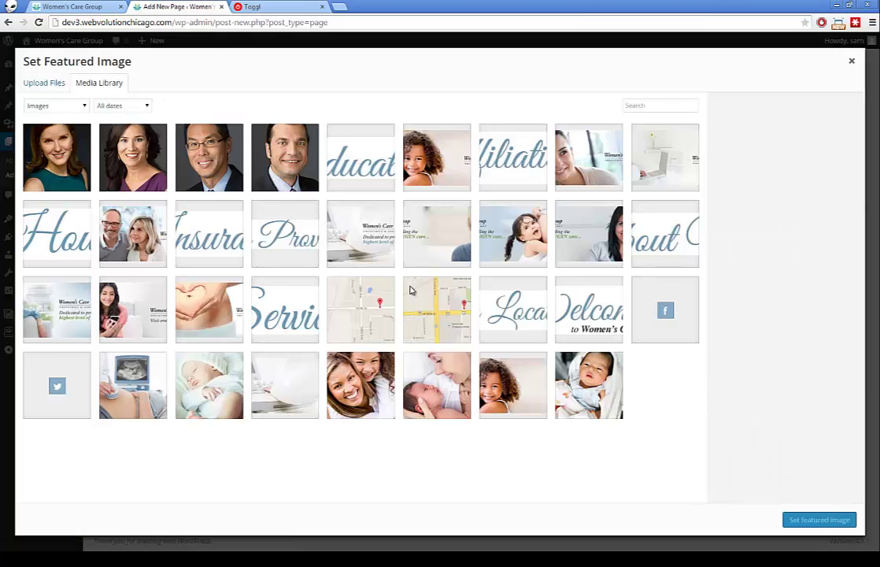
click(586, 231)
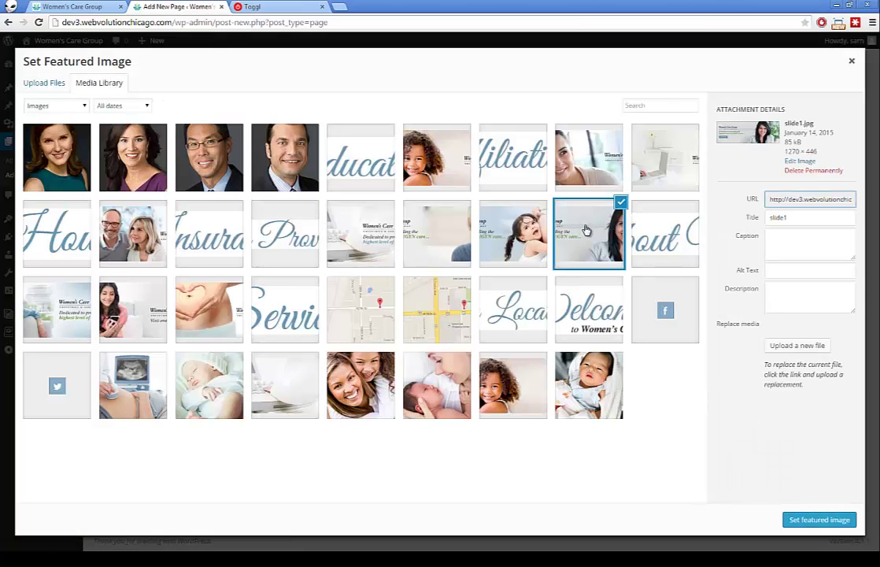
click(654, 171)
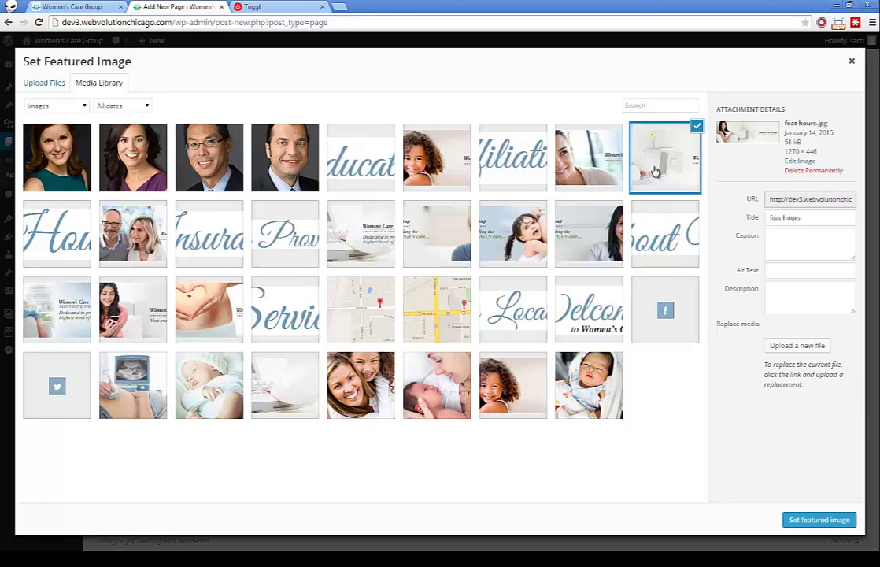
click(181, 326)
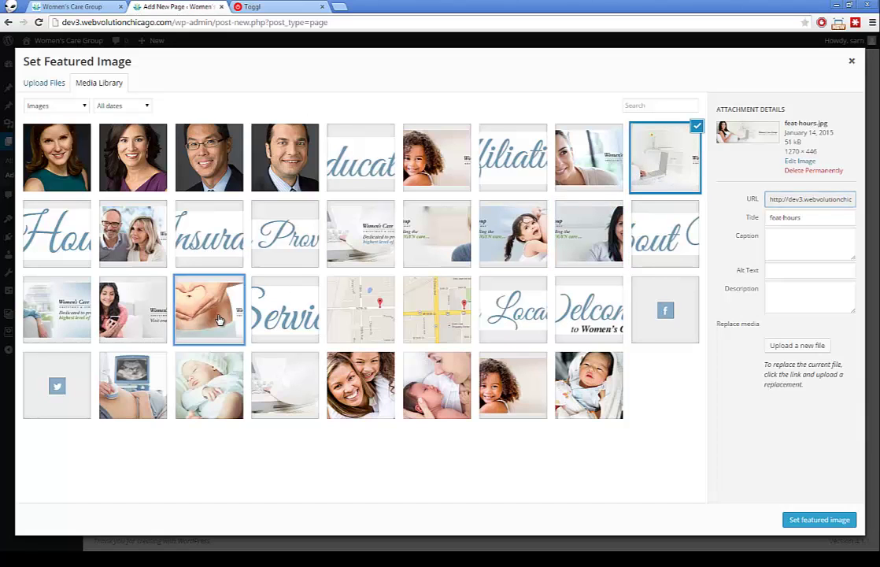
click(819, 520)
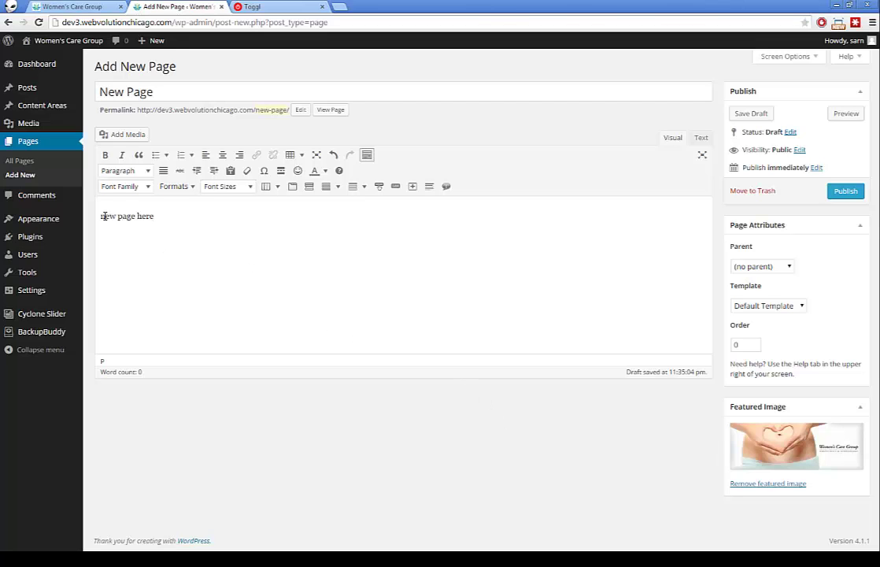
Insert the hours.jpg picture from the media library above the text "new page here" and publish the page
key(Return)
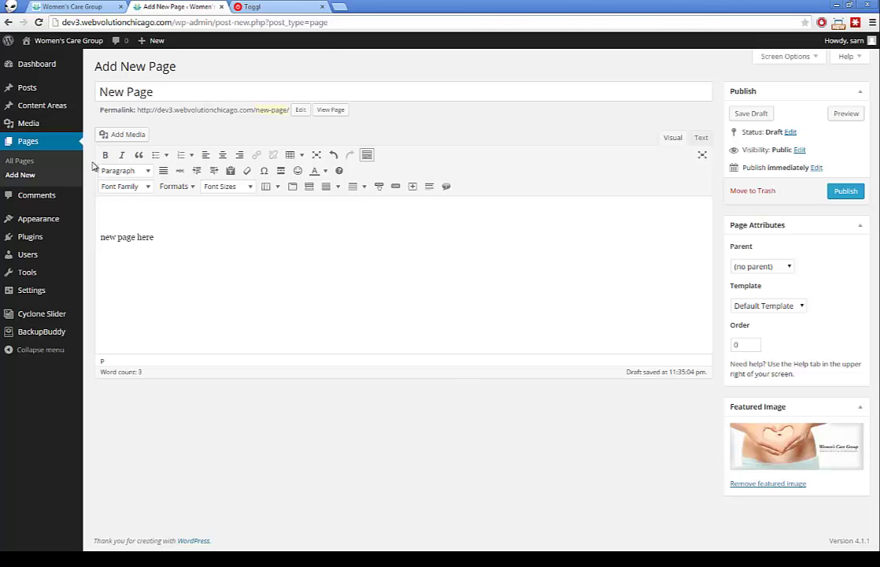
click(118, 134)
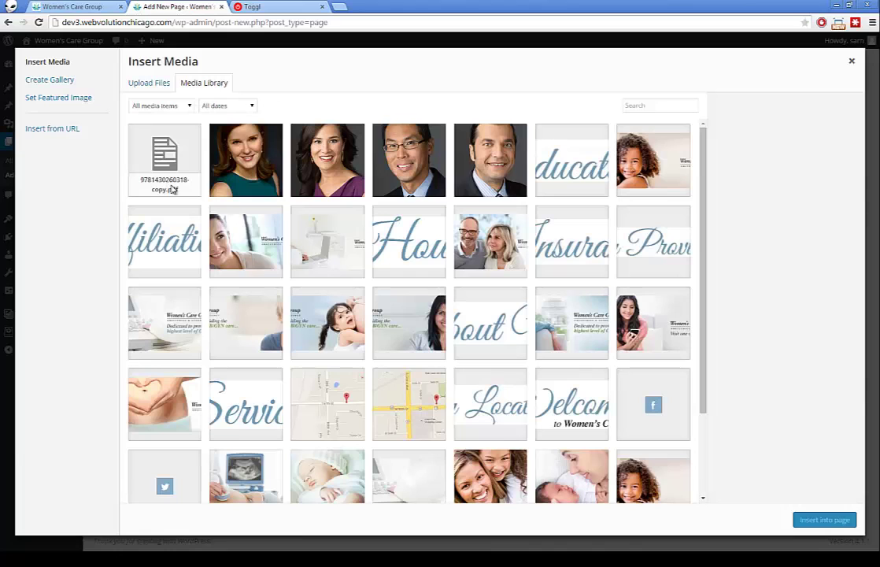
click(393, 236)
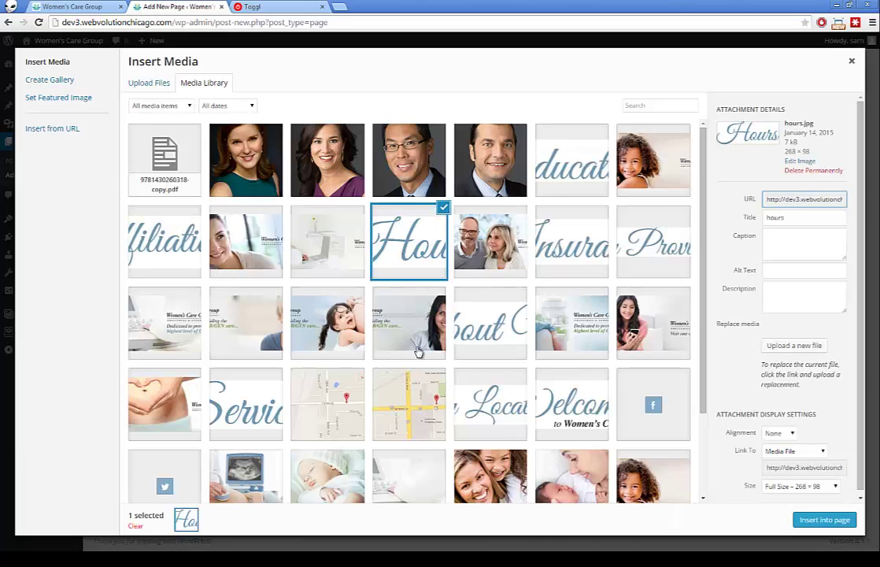
click(834, 521)
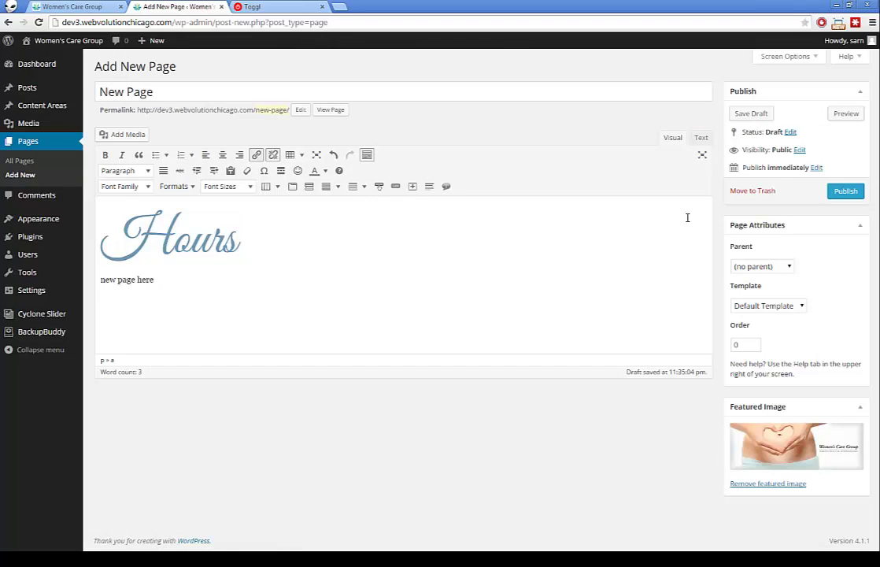
click(844, 193)
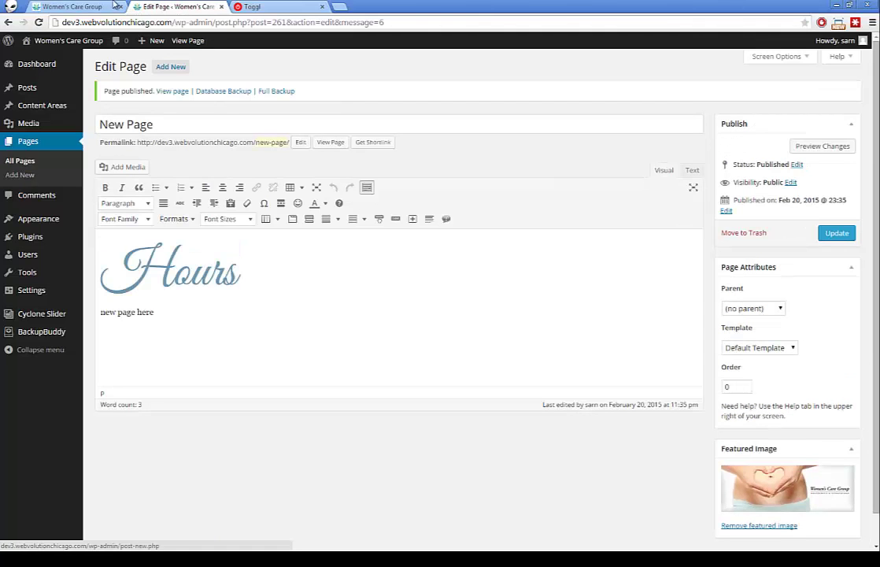
Add New Page to MAIN MENU as a top-level item between the About Us group and Locations, and save the menu
click(69, 6)
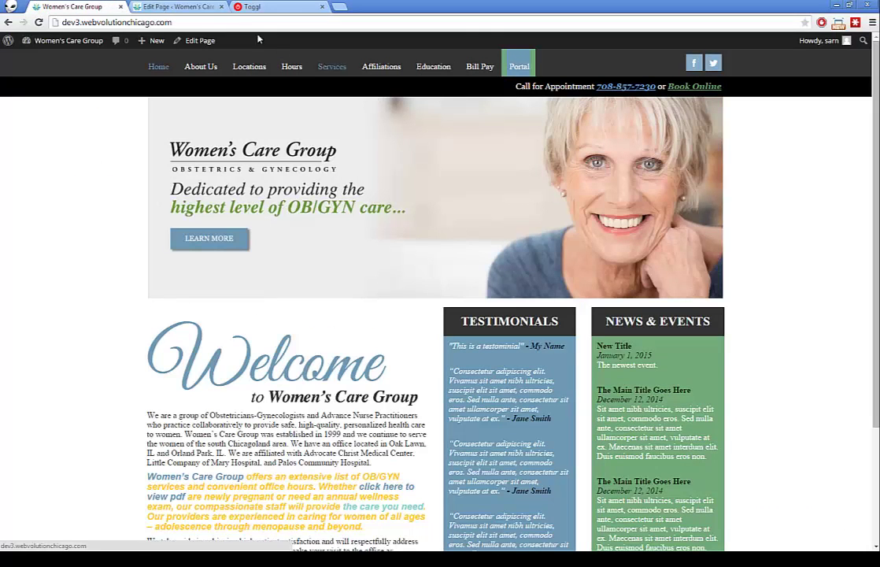
click(169, 6)
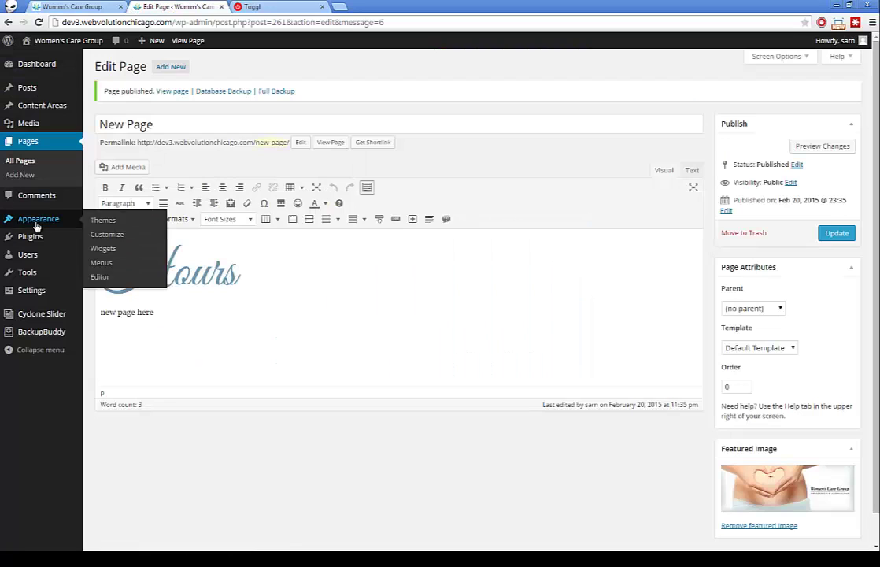
mouse_move(37, 219)
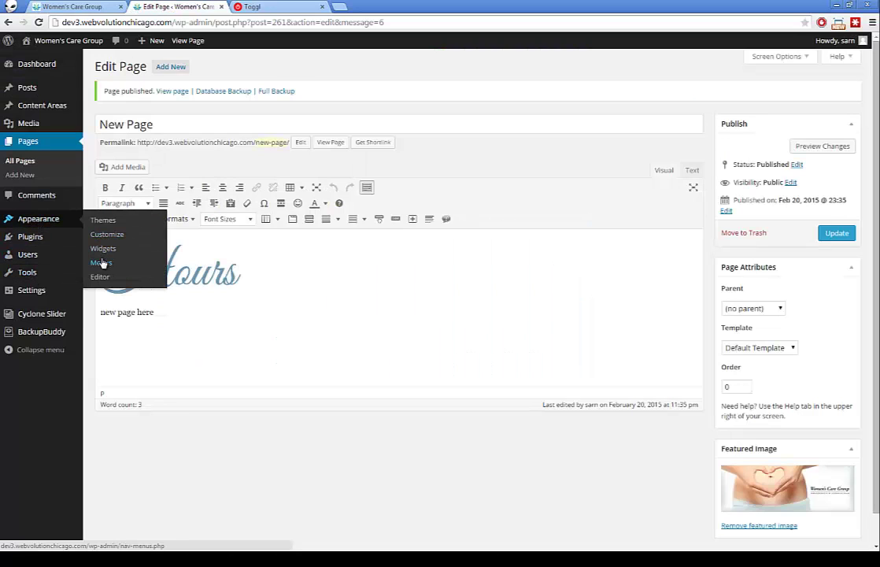
click(102, 263)
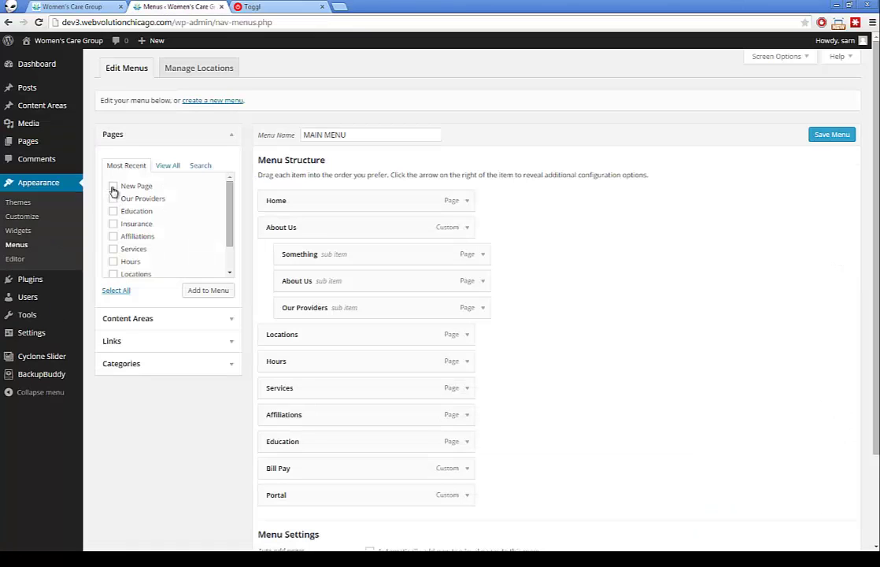
click(194, 291)
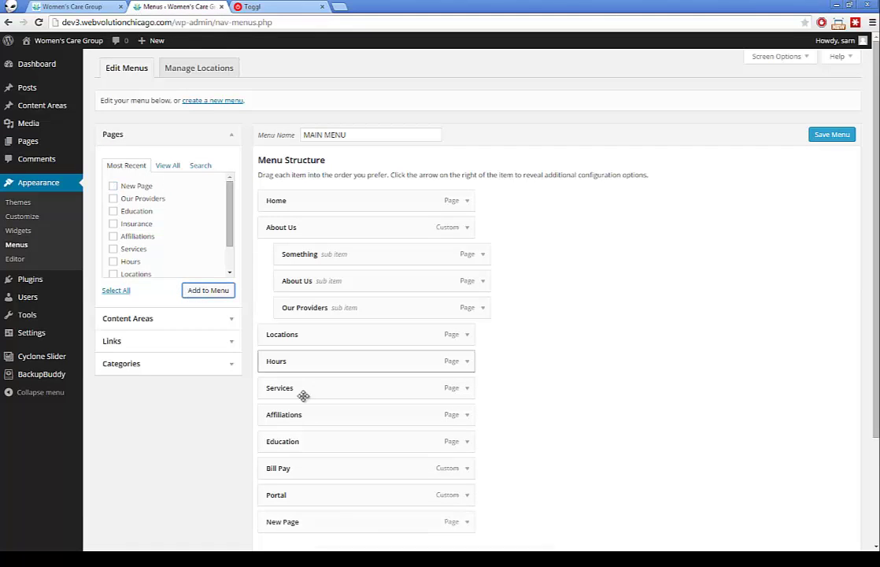
scroll(307, 425, down, 2)
drag(301, 418, 310, 227)
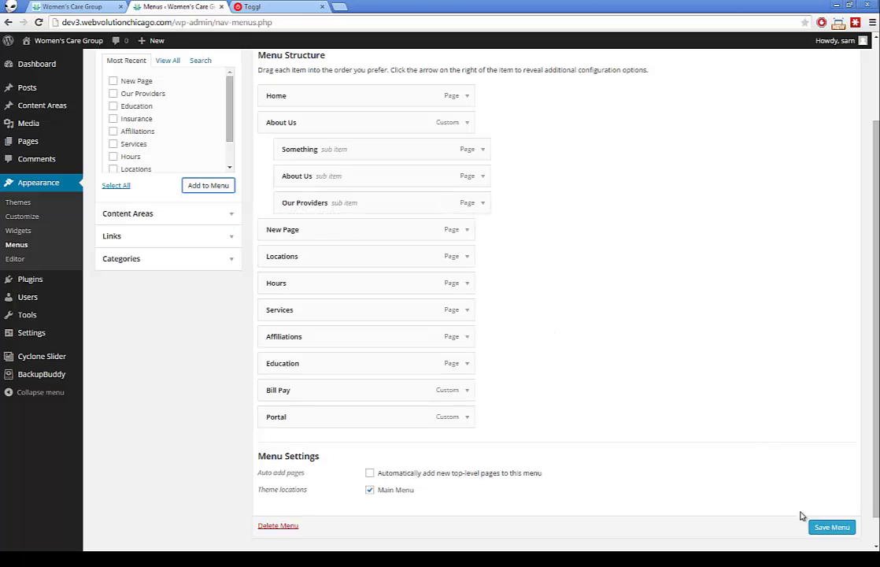
click(827, 529)
Reload the live home page and view New Page through the site's main navigation
click(97, 6)
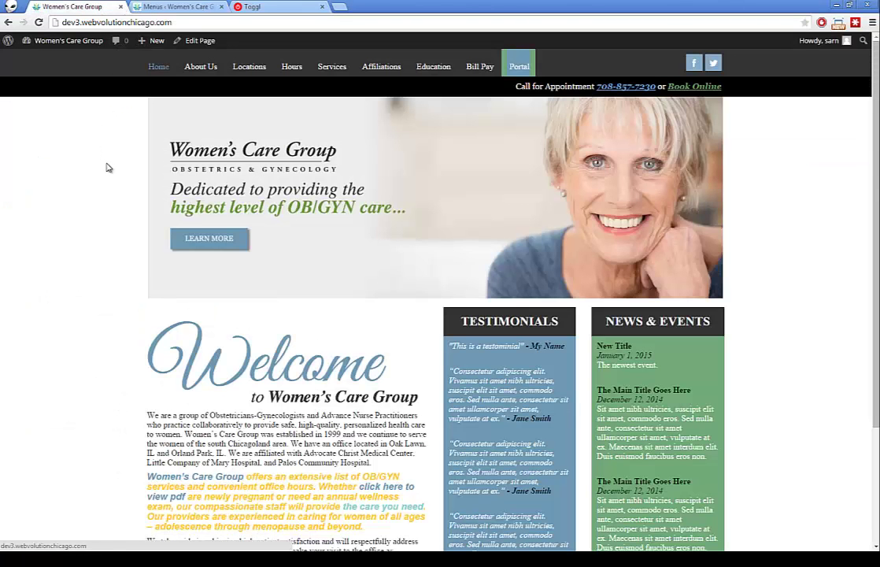
key(F5)
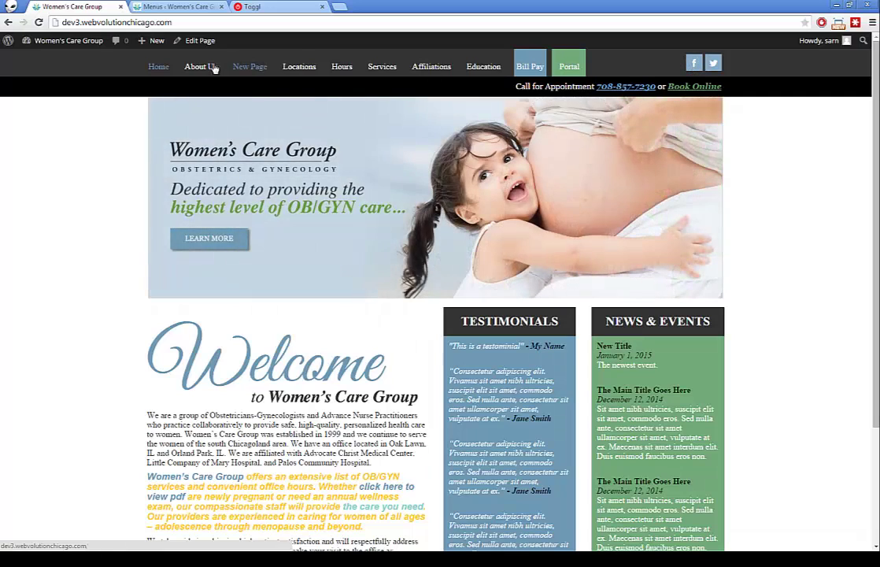
click(251, 68)
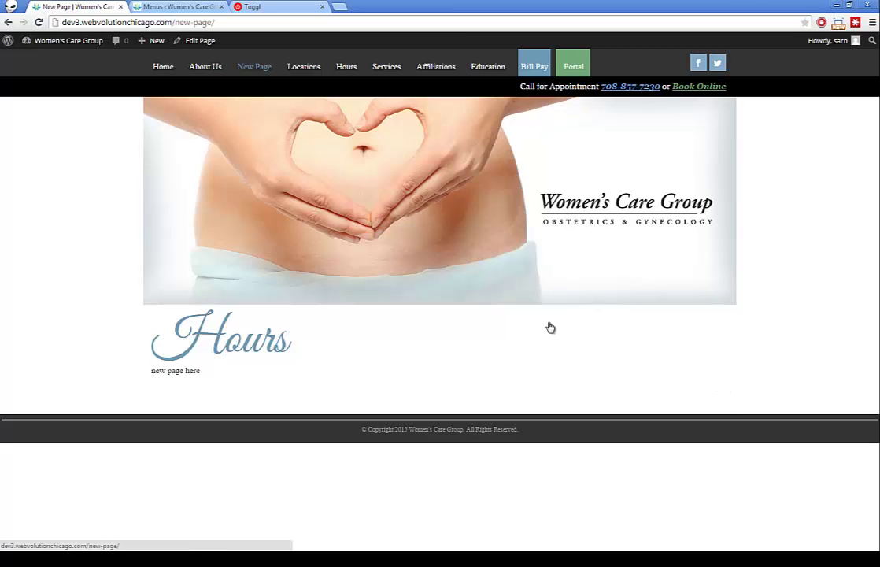
Examine the settings of the Content Area widget in the Sidebar area of the site admin
click(158, 7)
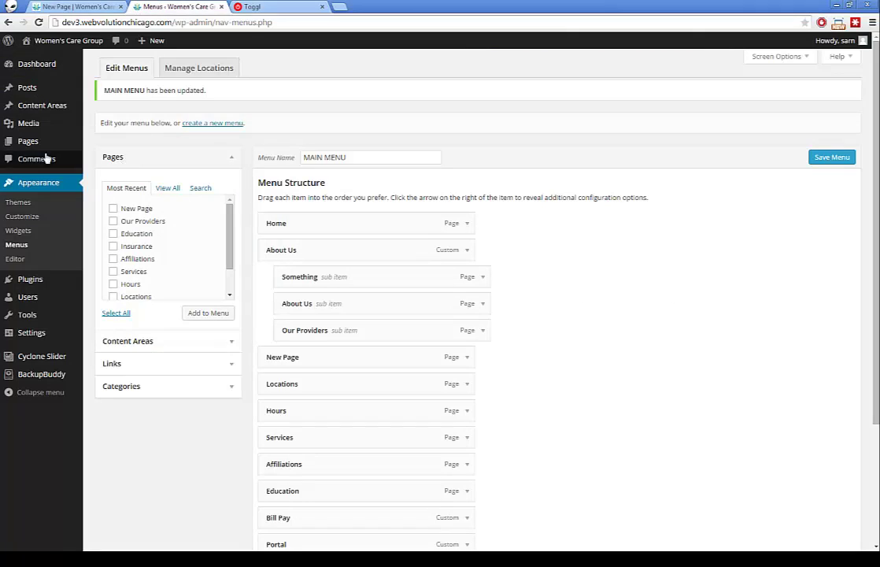
click(30, 230)
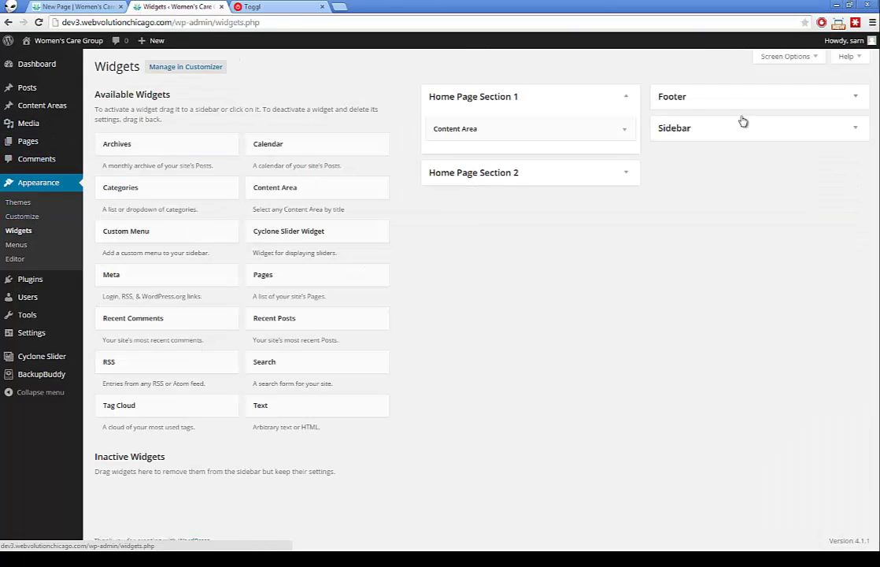
click(849, 132)
click(850, 157)
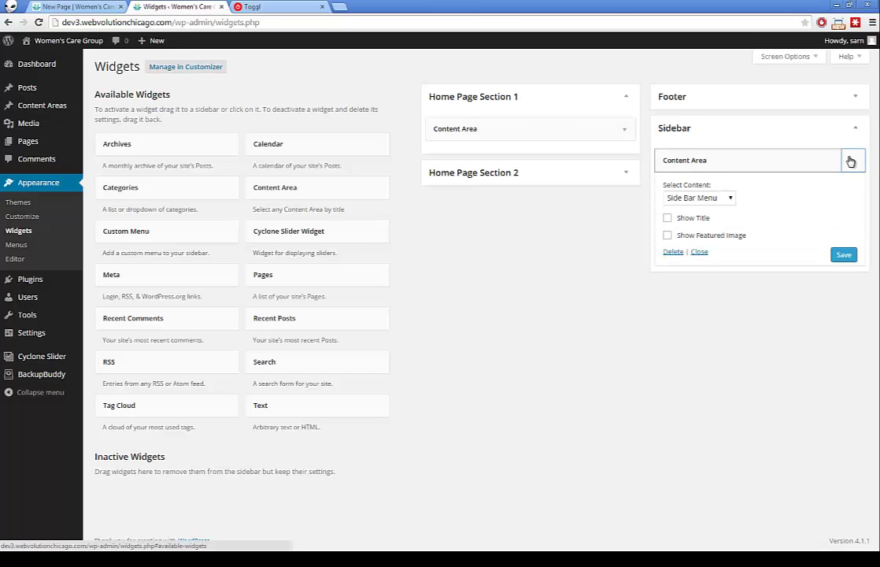
click(848, 158)
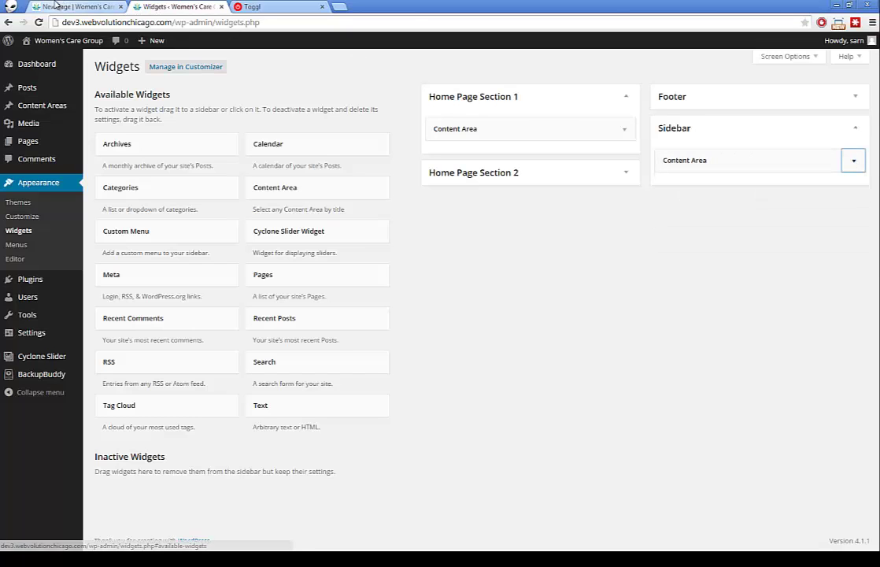
Set New Page's template to Sidebar Template, comparing with its live version, and update the page
click(22, 142)
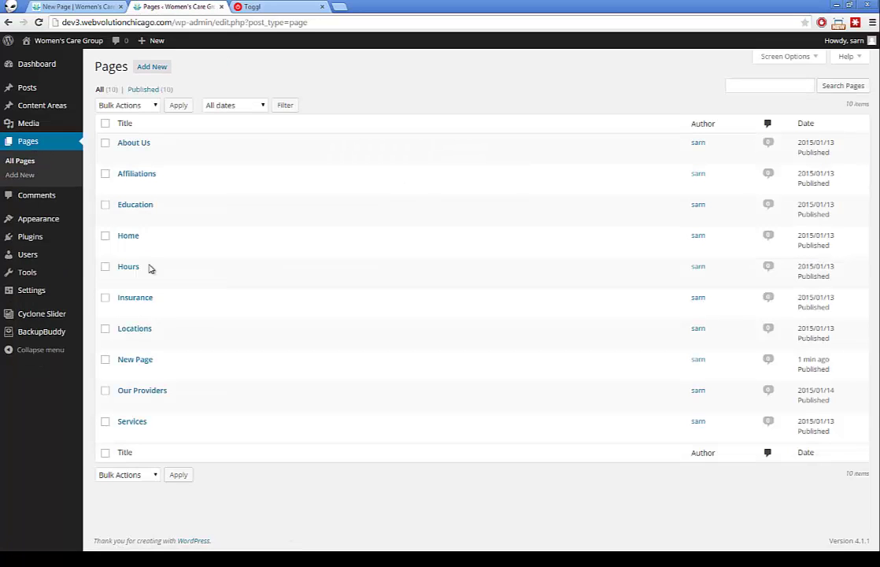
click(123, 372)
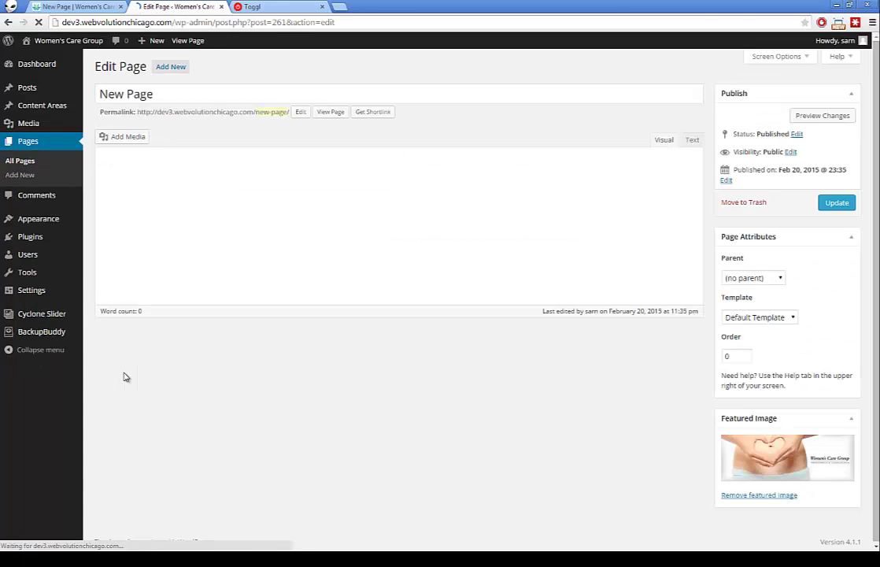
click(755, 318)
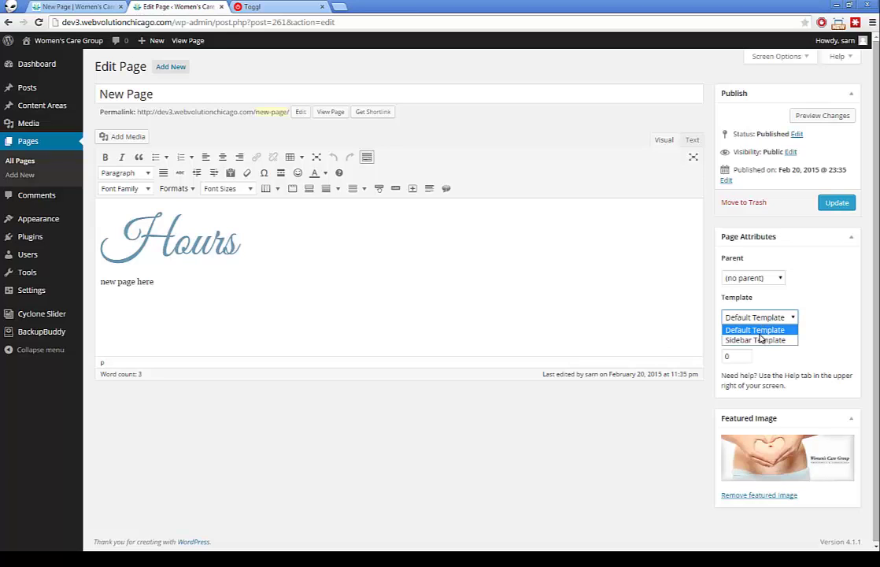
click(79, 7)
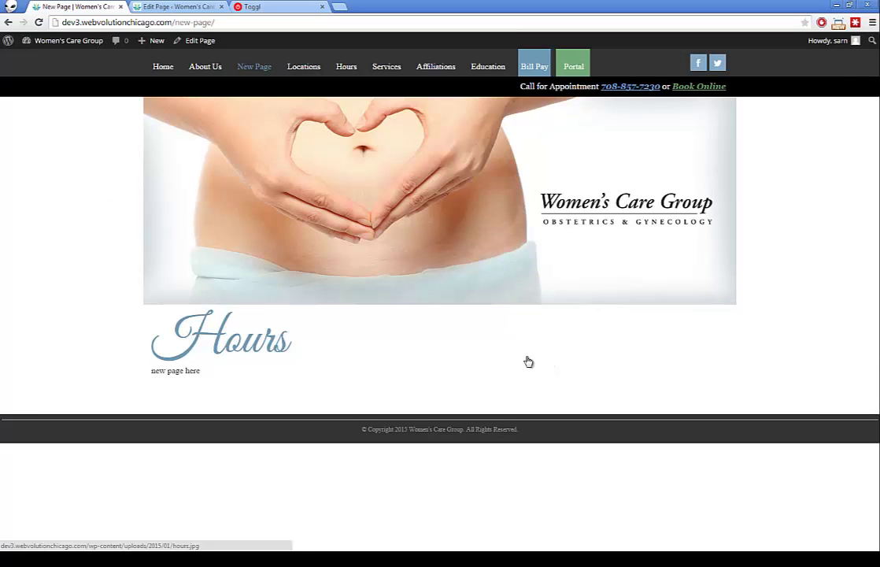
click(177, 7)
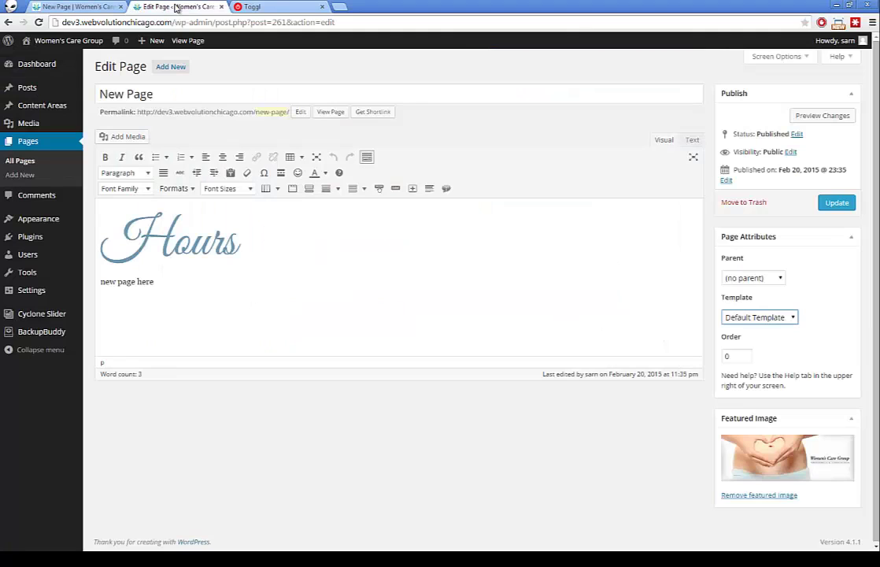
click(786, 320)
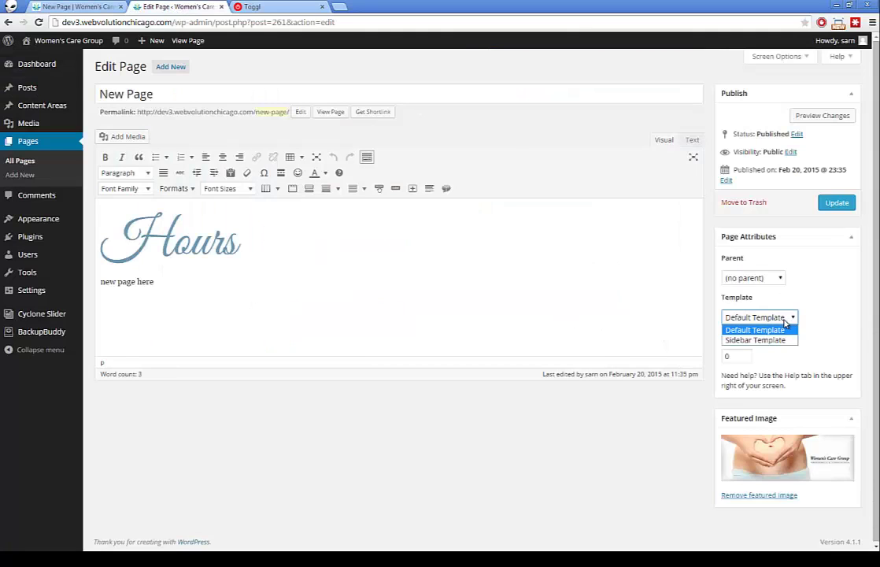
click(776, 340)
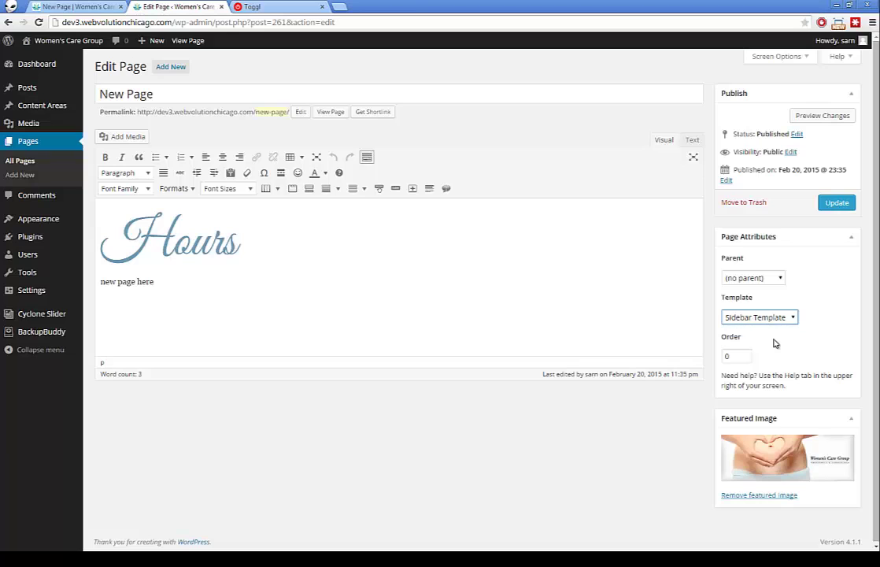
click(837, 204)
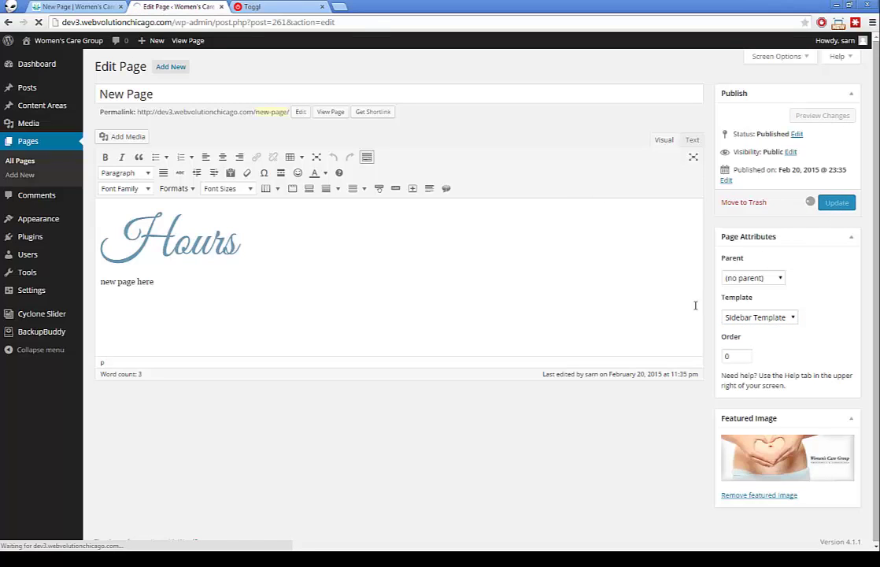
Reload the live New Page to check its sidebar, the About Us submenu and the live Hours page
click(82, 7)
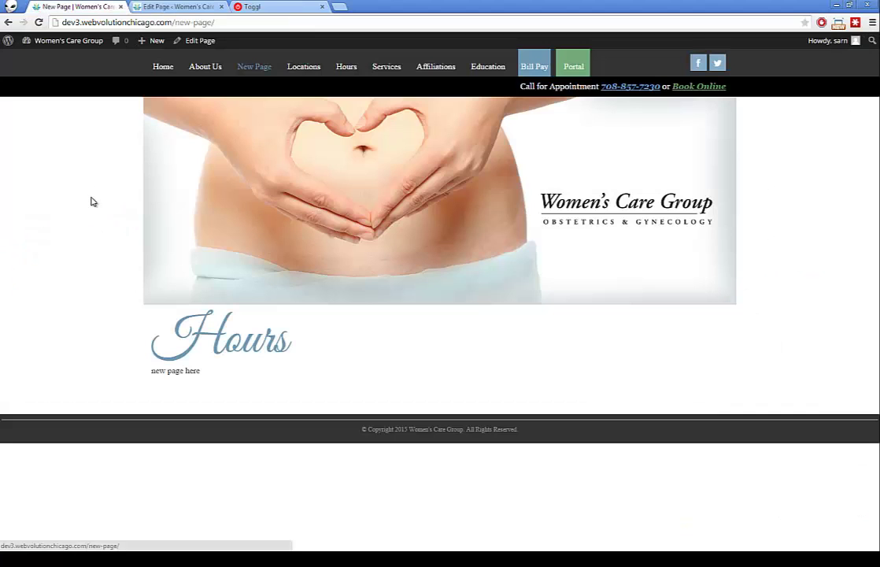
key(F5)
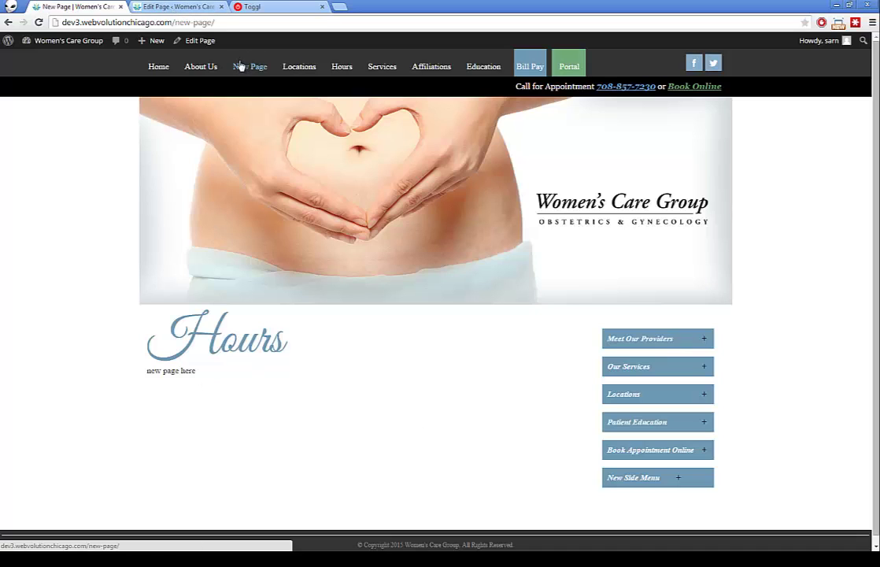
mouse_move(212, 73)
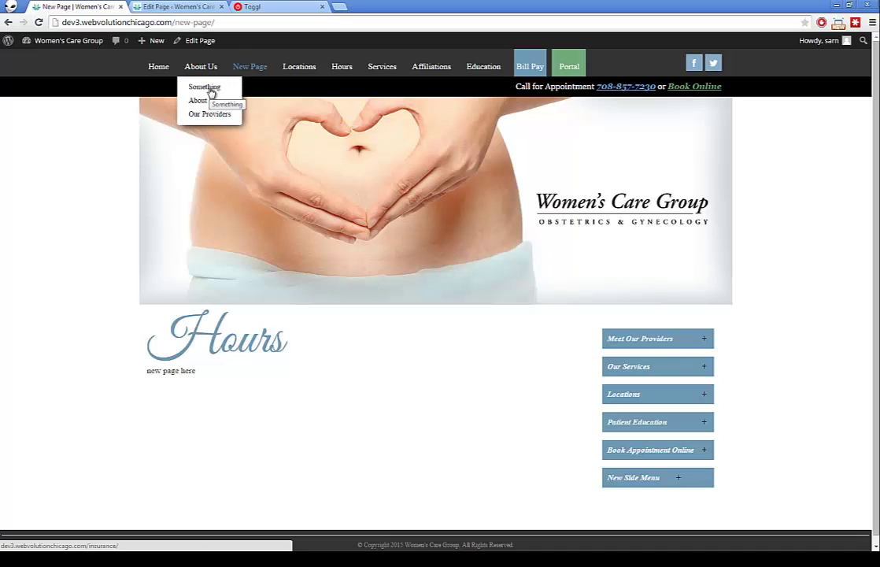
click(351, 74)
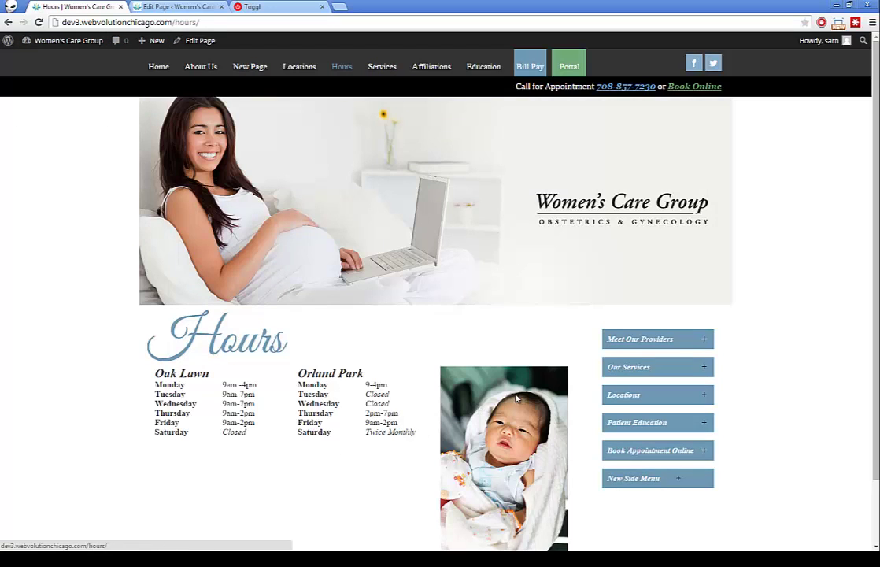
Open the Hours page for editing from the site admin and copy its content from the opening [bs_row] through the closing [/bs_row]
mouse_move(96, 41)
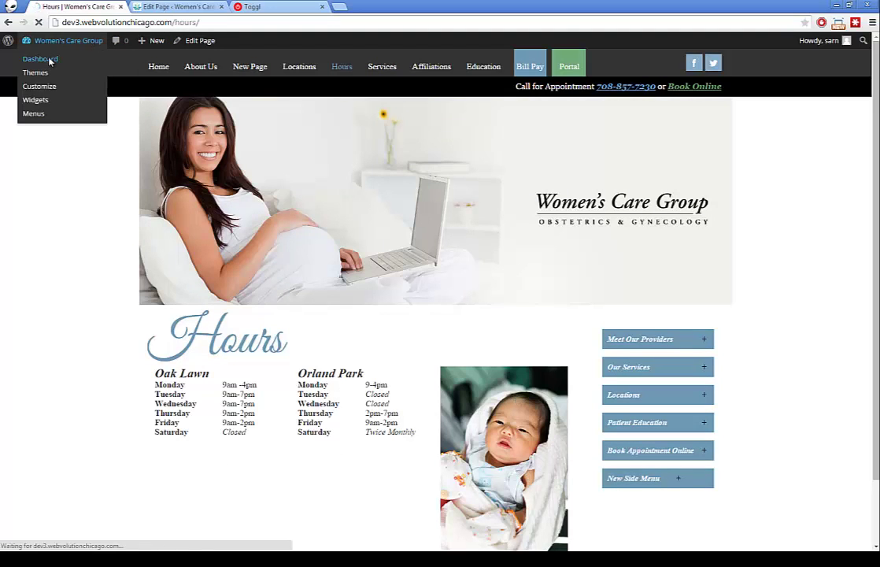
click(47, 58)
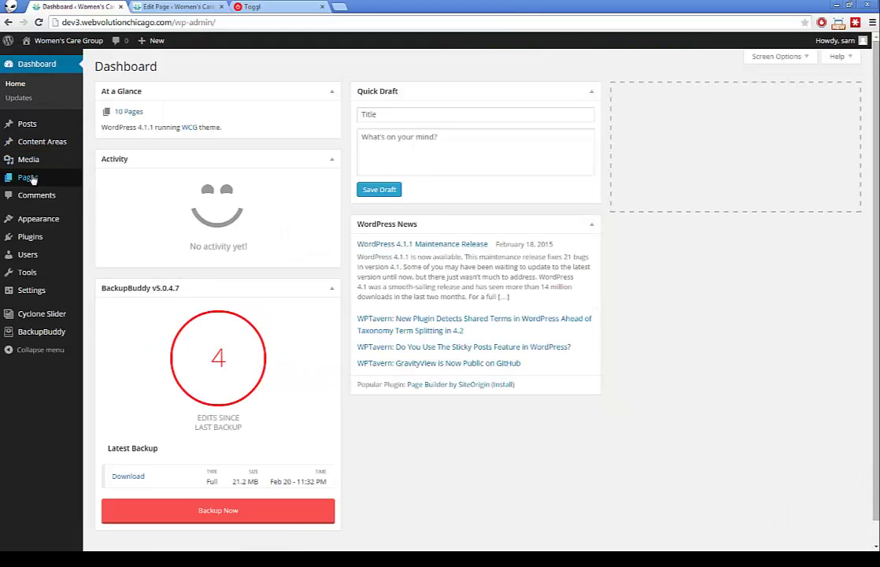
click(27, 178)
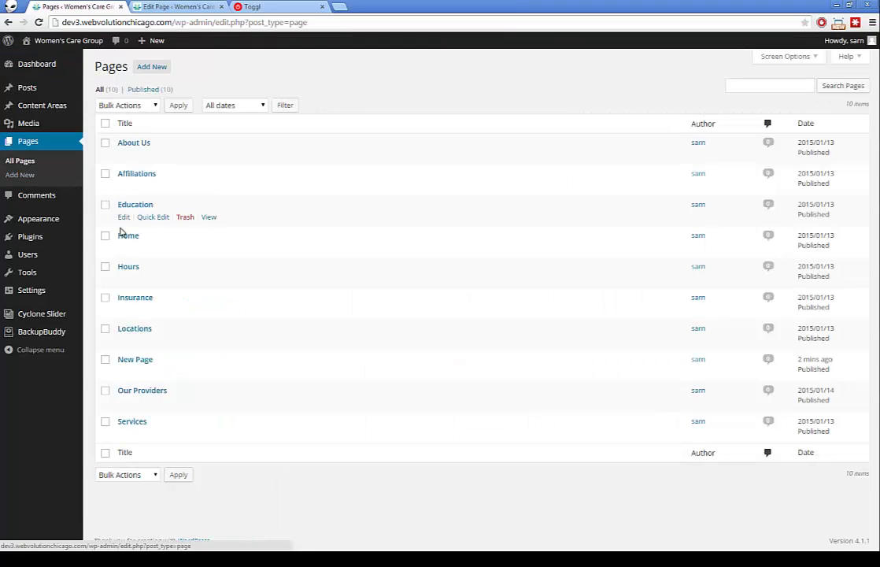
click(166, 6)
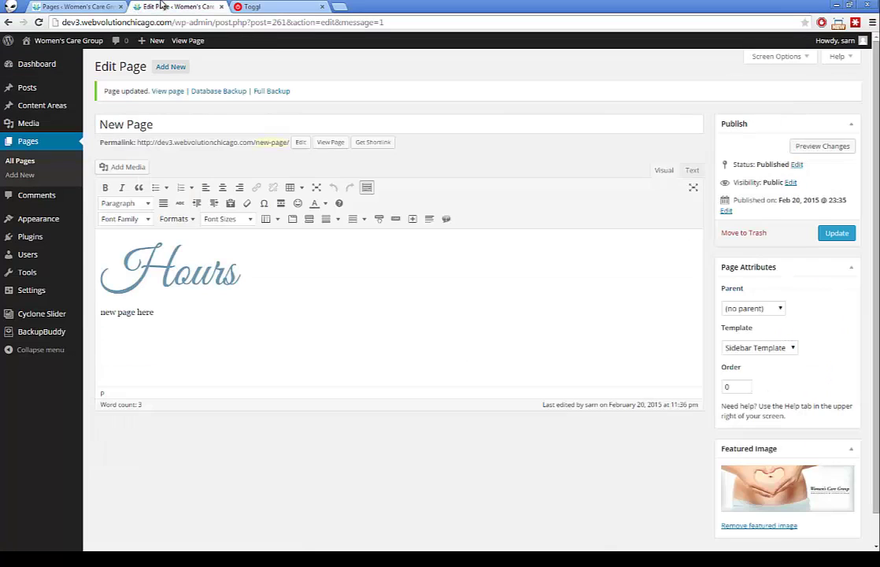
click(85, 6)
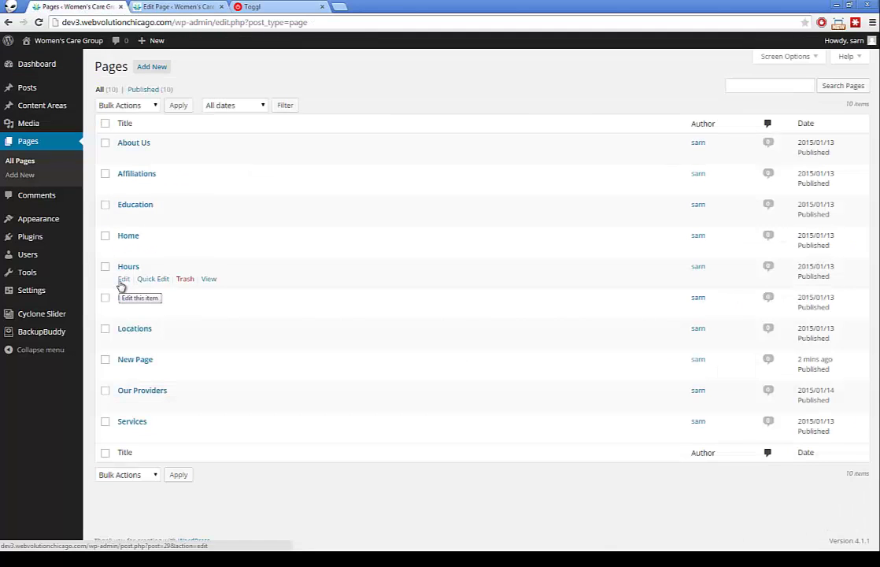
click(123, 279)
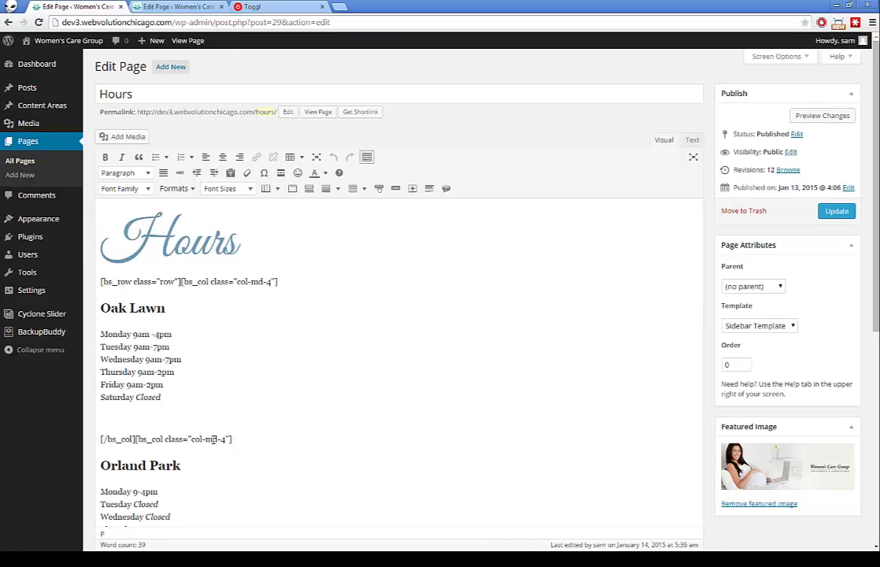
drag(98, 282, 170, 435)
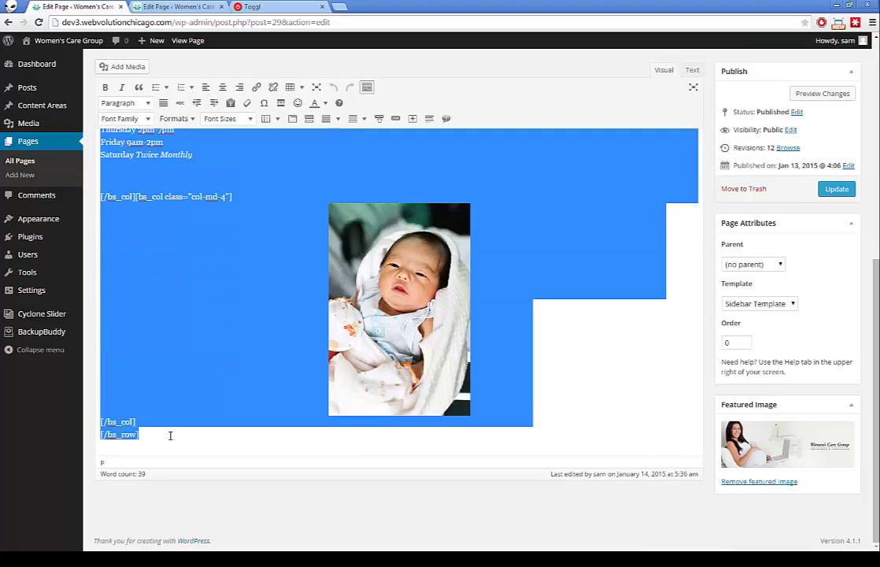
right_click(314, 262)
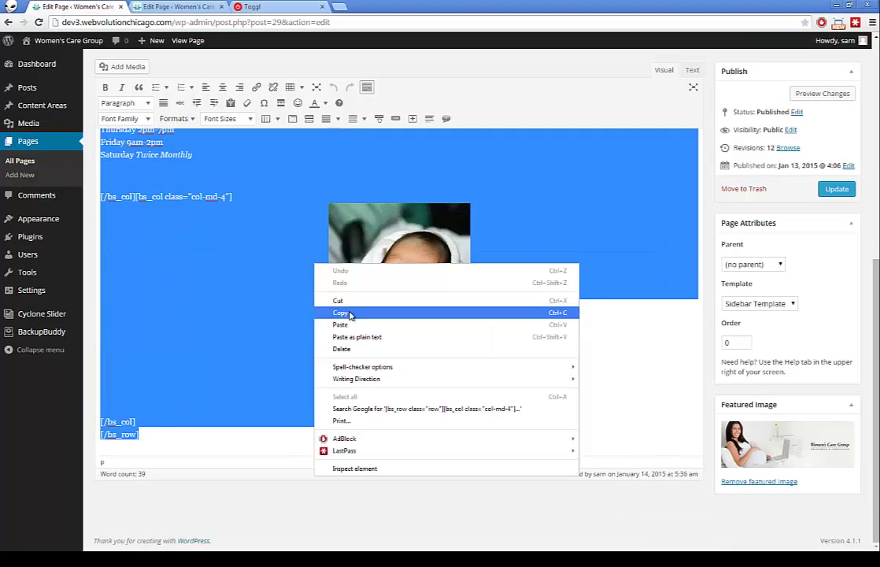
click(348, 312)
Replace the "new page here" text on New Page with the copied hours content and update the page
click(20, 161)
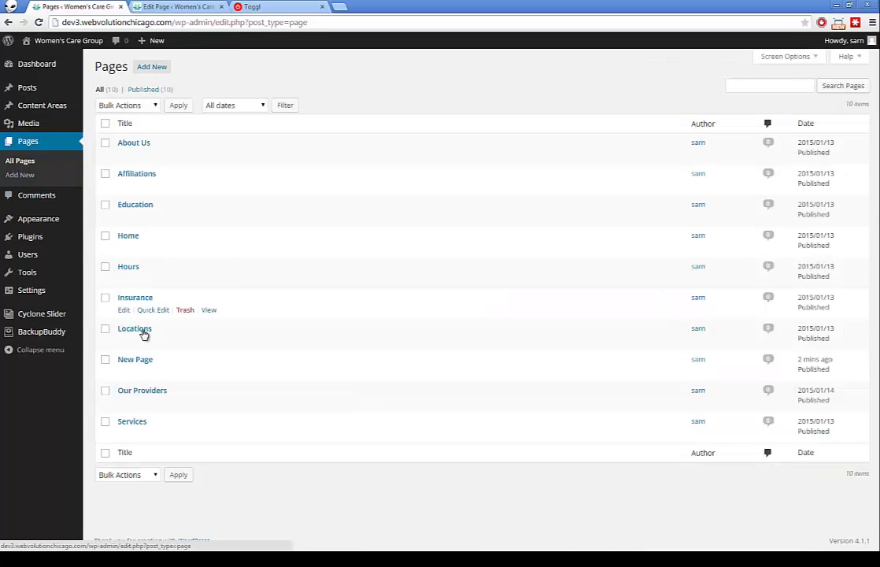
click(123, 372)
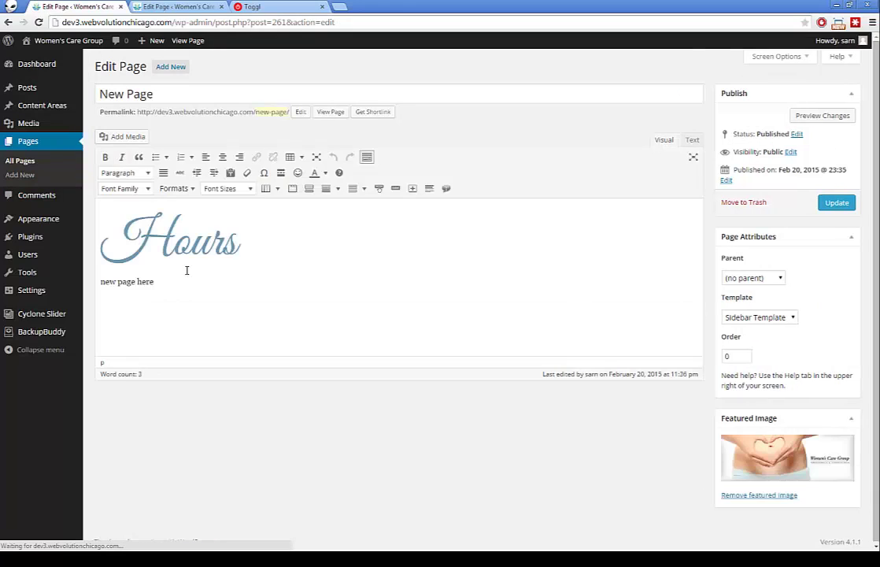
drag(212, 274, 93, 273)
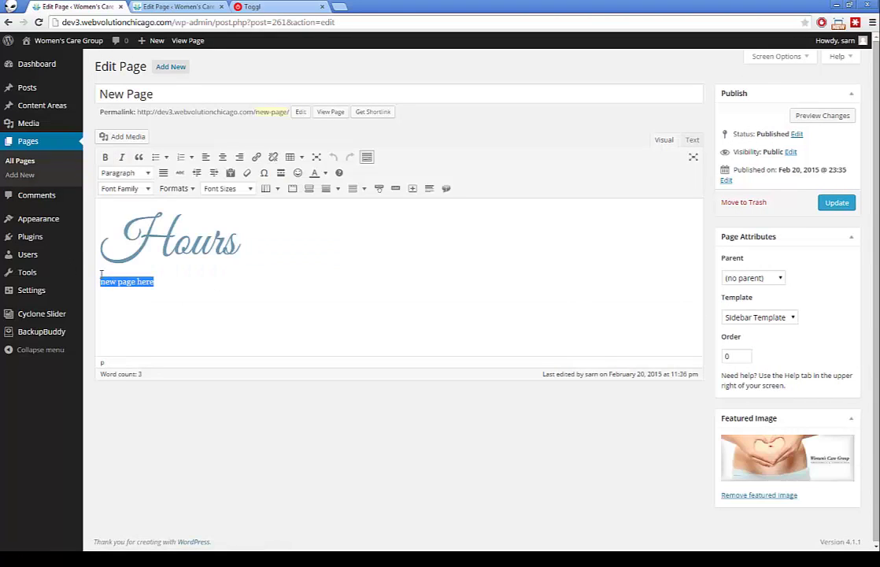
key(Delete)
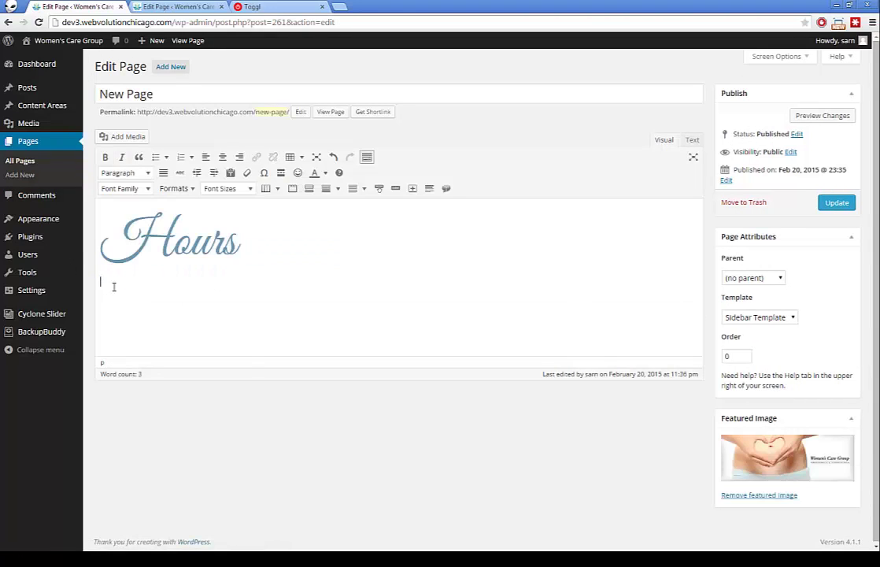
right_click(122, 285)
click(158, 348)
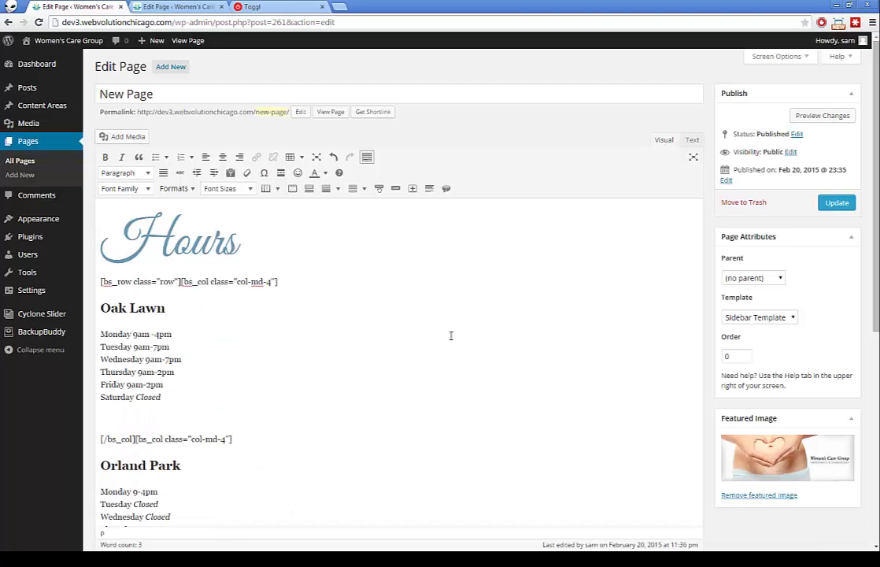
click(836, 202)
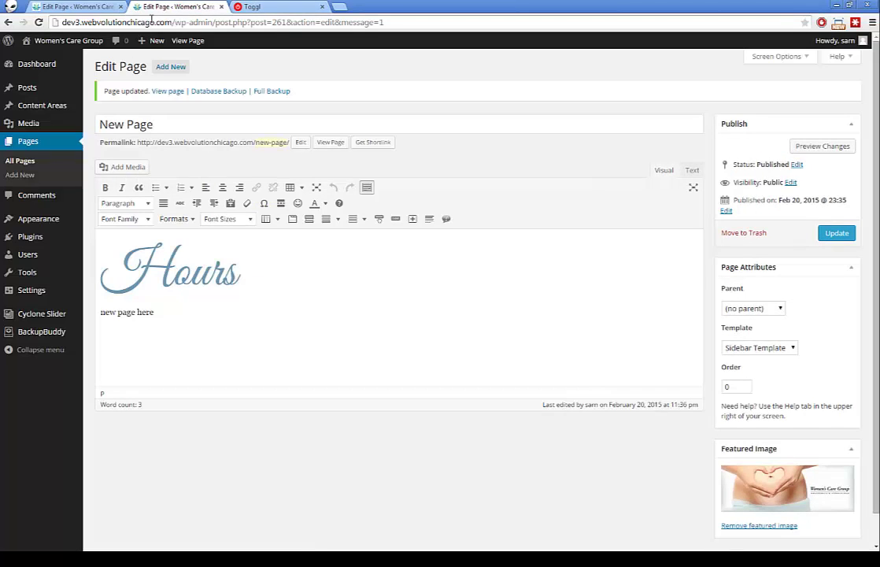
Load the live home page and view New Page through the site's navigation to check the pasted content
drag(172, 22, 560, 46)
key(BackSpace)
key(Return)
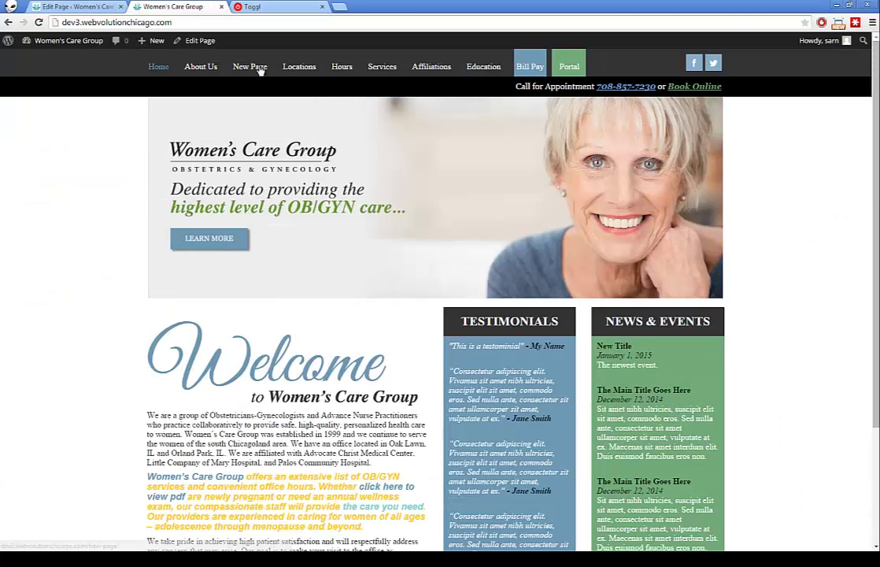
click(248, 70)
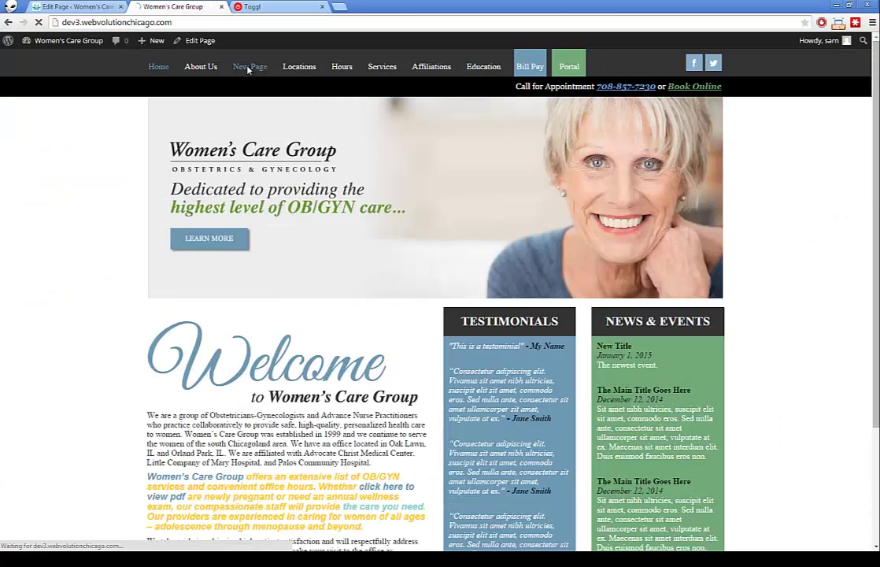
scroll(346, 286, down, 2)
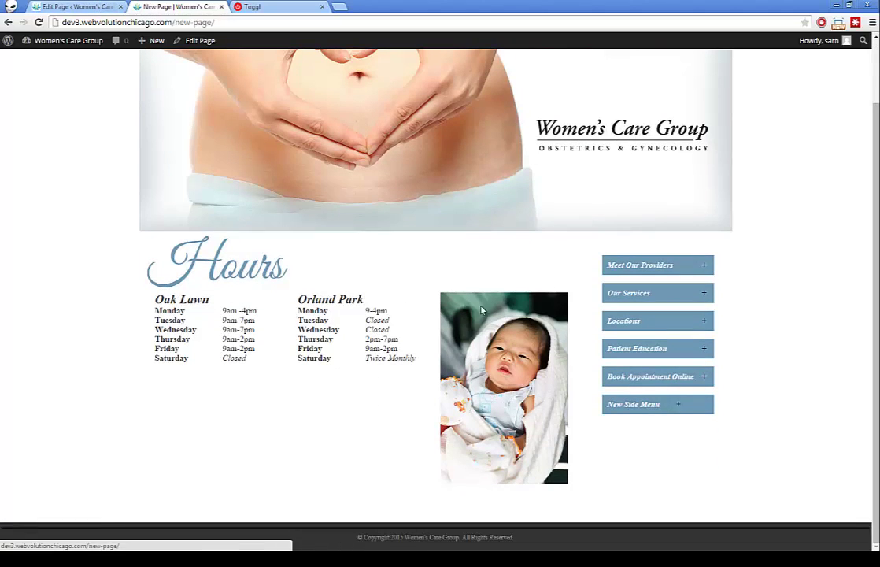
Examine the Oak Lawn hours and the row and column shortcodes in New Page's editor, comparing them with the live page
click(75, 6)
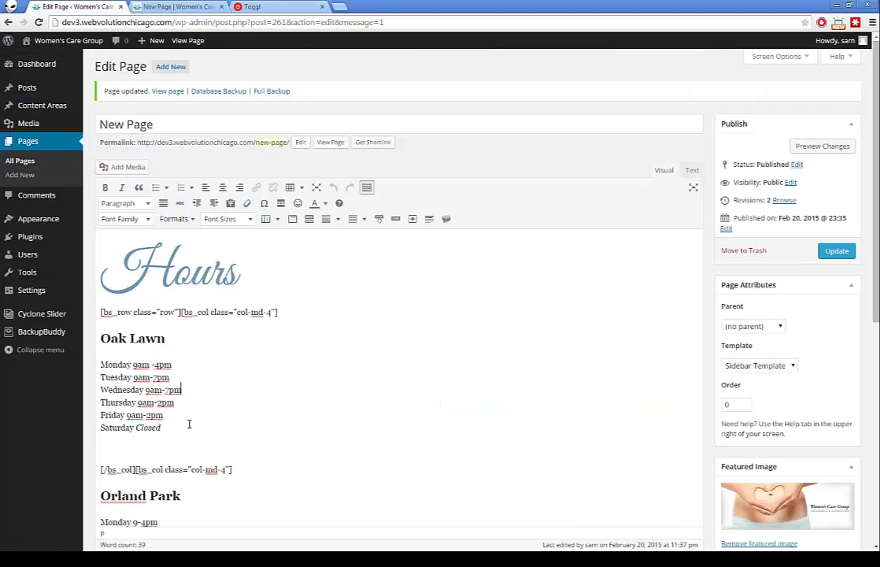
drag(189, 425, 100, 364)
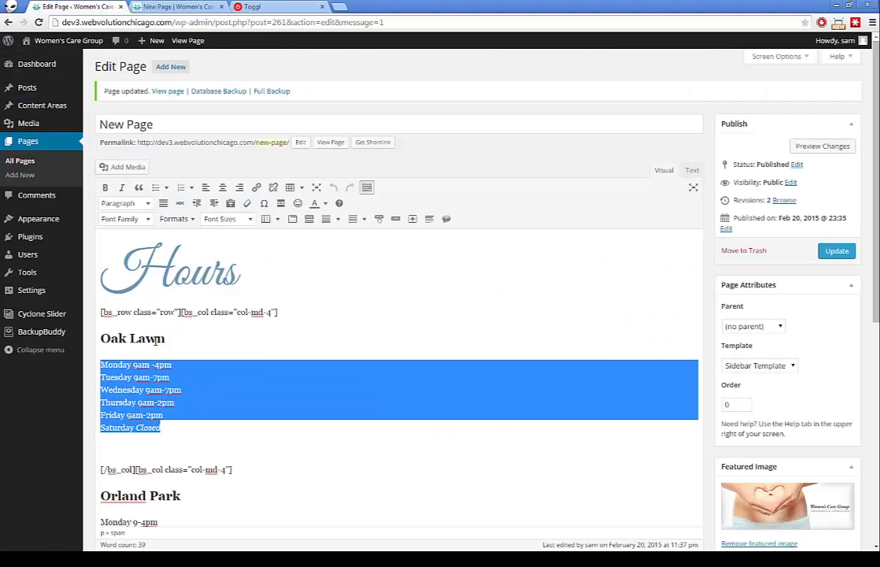
drag(139, 311, 200, 312)
drag(137, 470, 182, 470)
scroll(710, 299, down, 2)
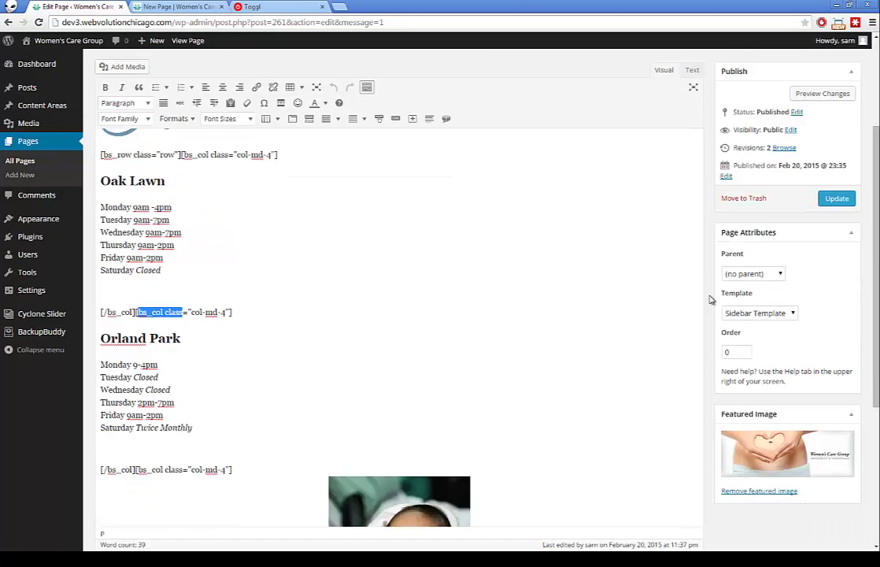
click(173, 7)
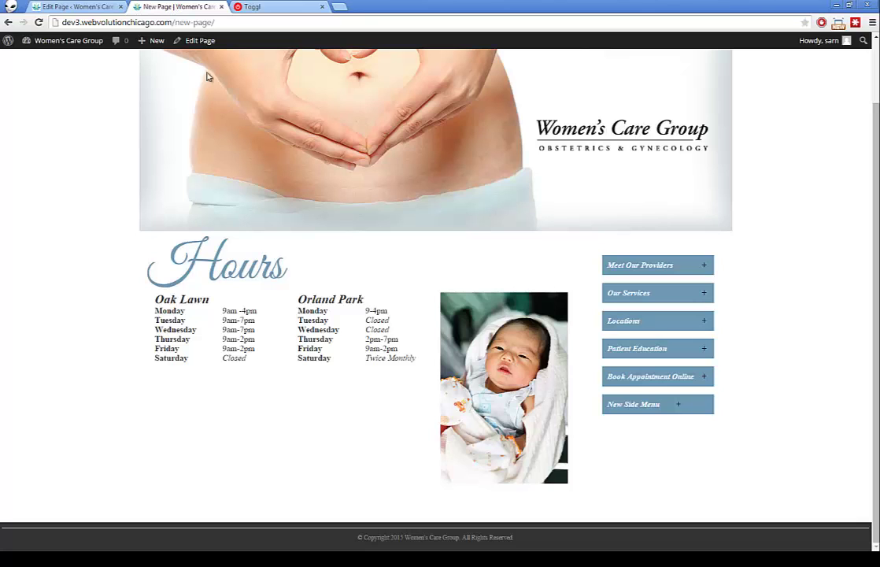
click(99, 7)
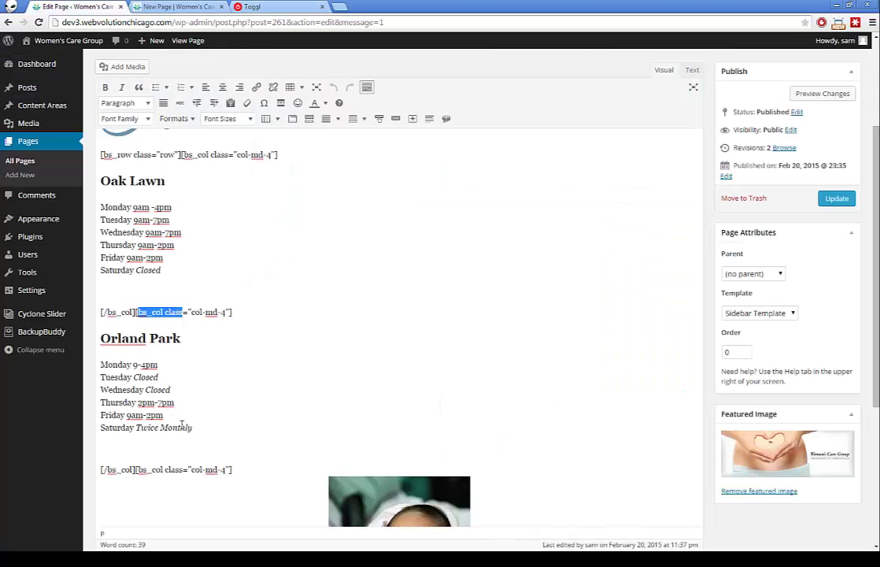
Try replacing the Orland Park Saturday entry "Twice Monthly" on New Page with the filler text "fhjgfjgfhjgfghjfghy"
drag(186, 427, 140, 427)
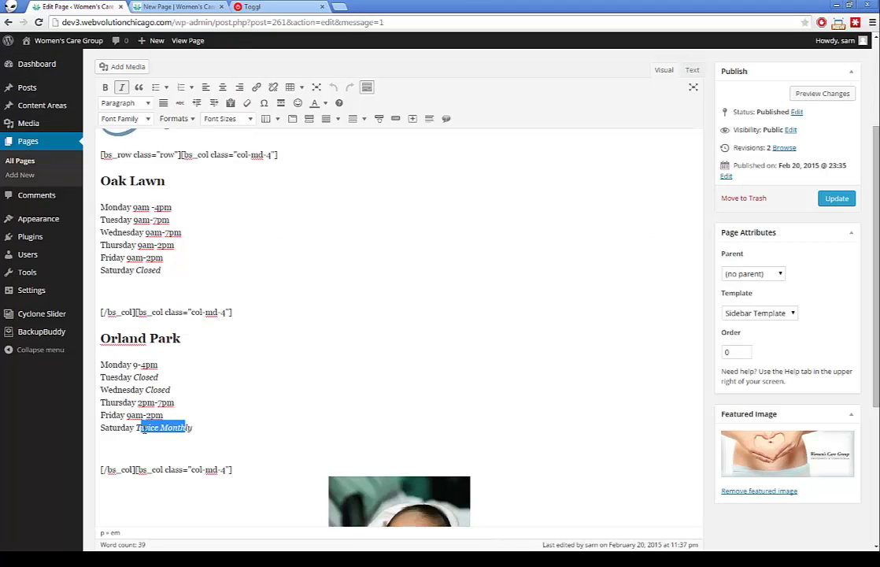
text(fhjgfjgfhjgfghjfgh)
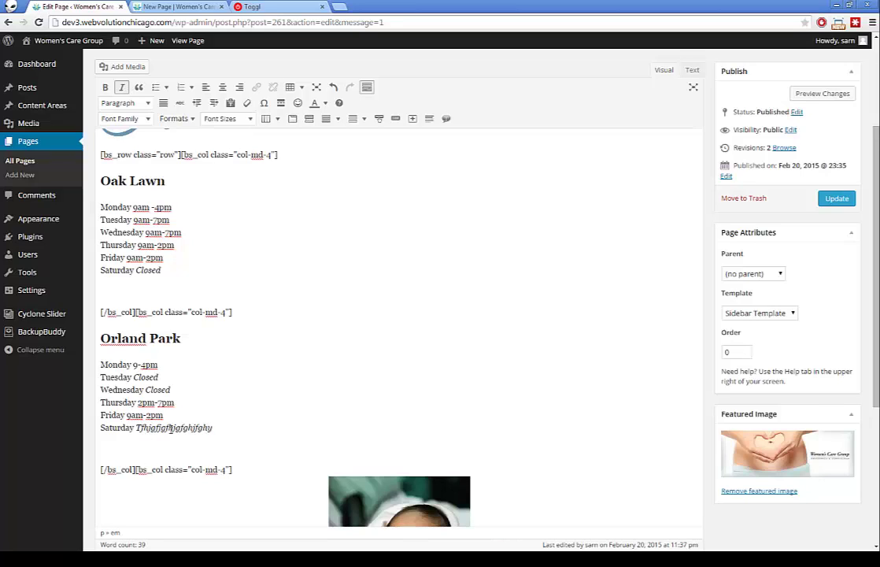
key(BackSpace)
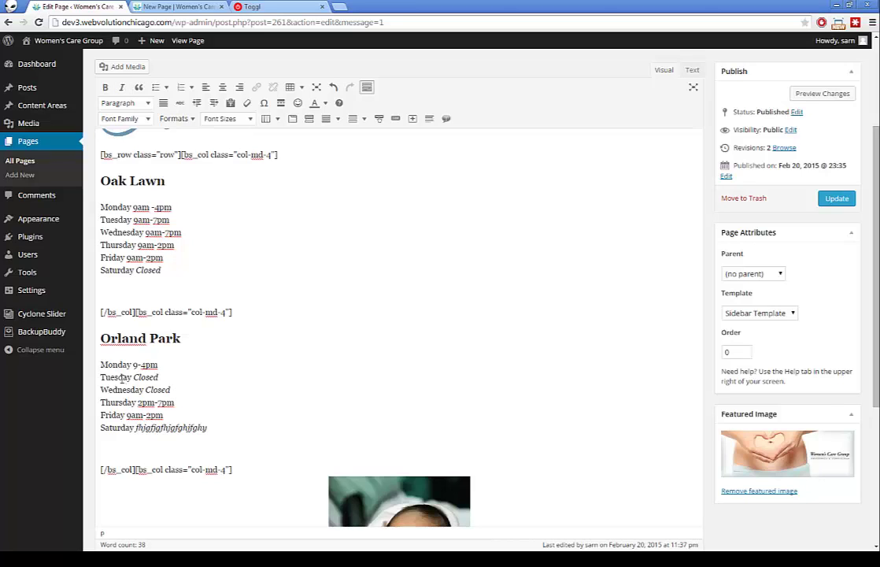
drag(114, 377, 128, 377)
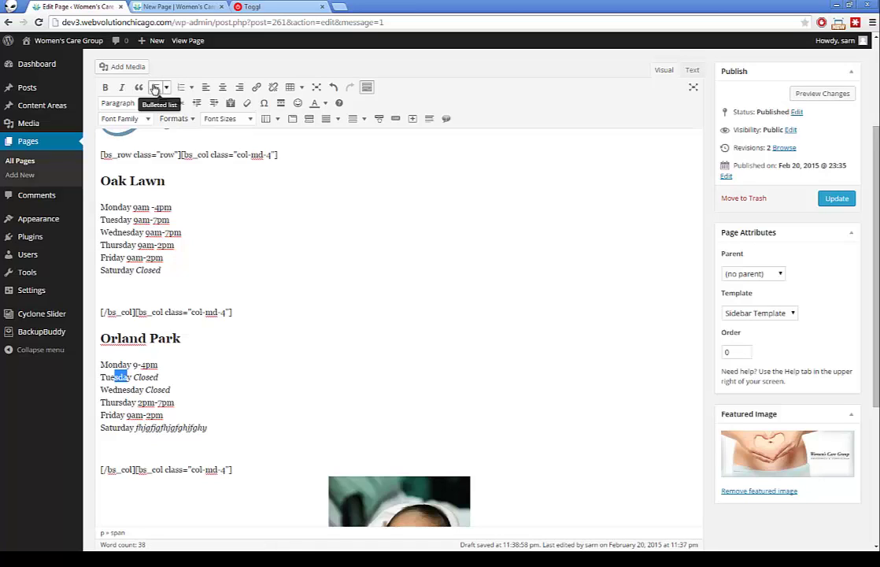
View the live New Page and open the Education page through the site's navigation
click(161, 7)
scroll(258, 134, up, 1)
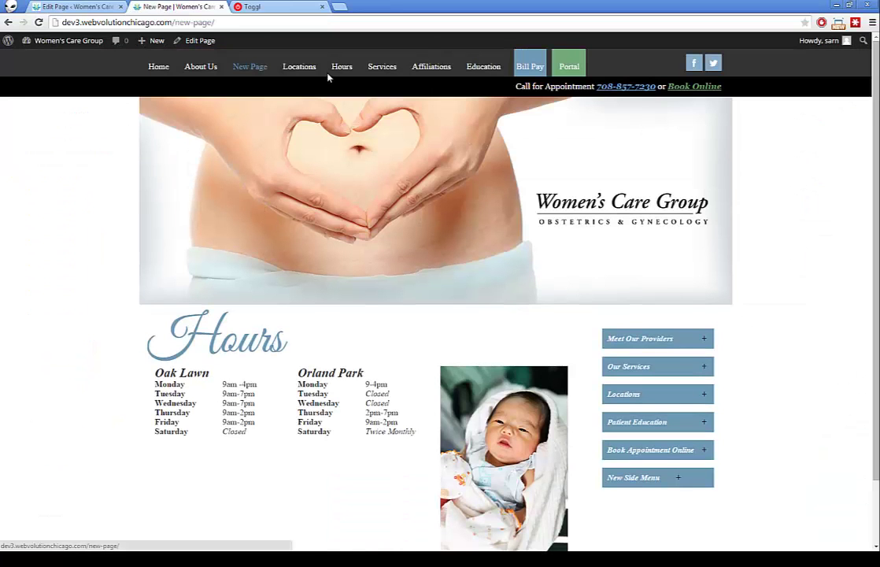
click(472, 67)
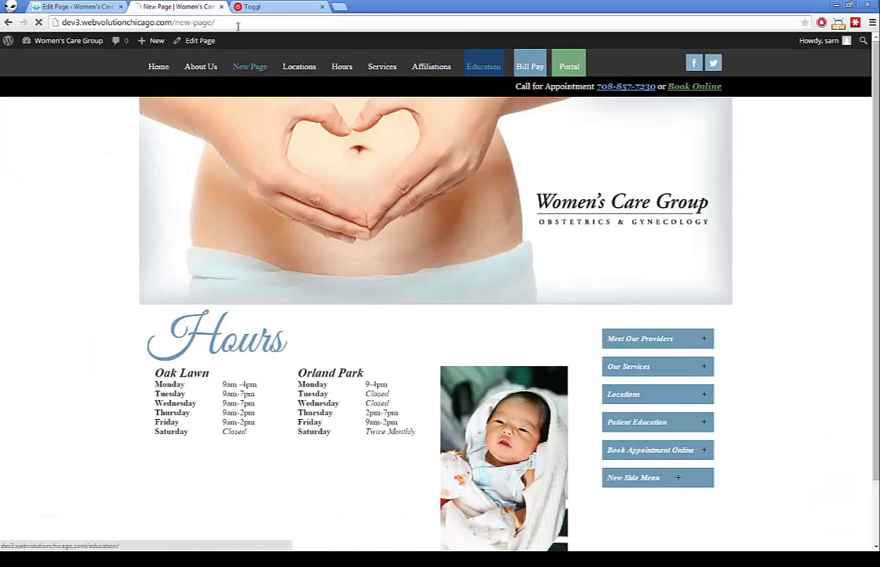
Leave New Page's editor without saving its changes and open the Education page for editing at its Obstetrics list
key(ctrl+shift+Tab)
click(21, 161)
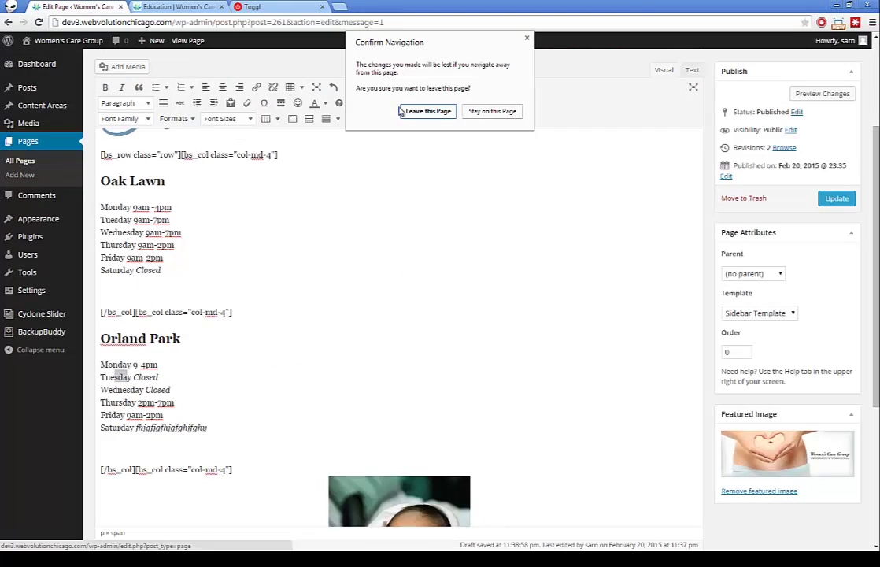
click(428, 110)
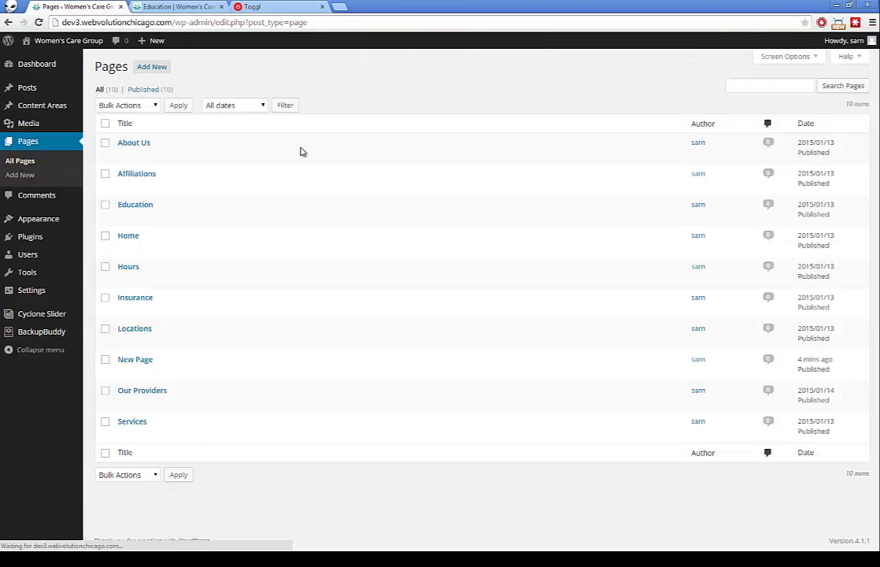
click(124, 217)
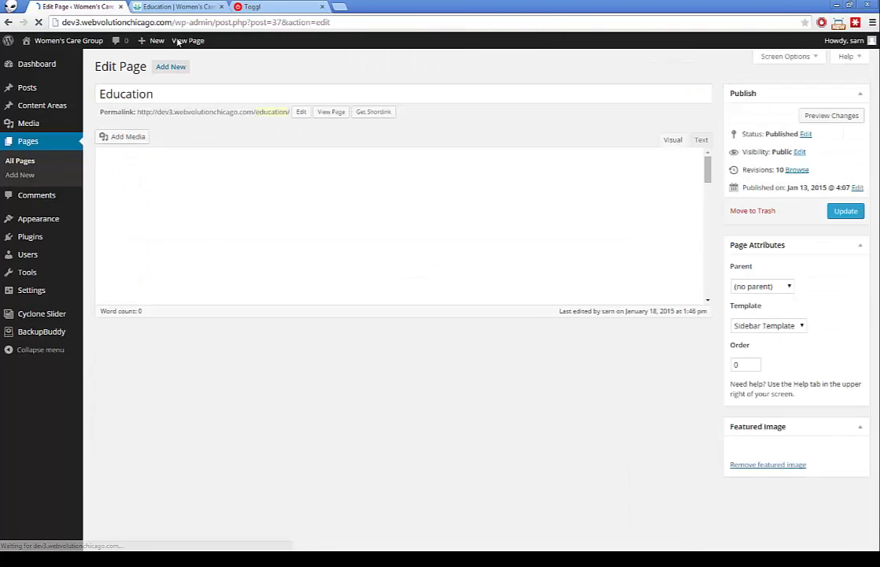
scroll(180, 37, down, 3)
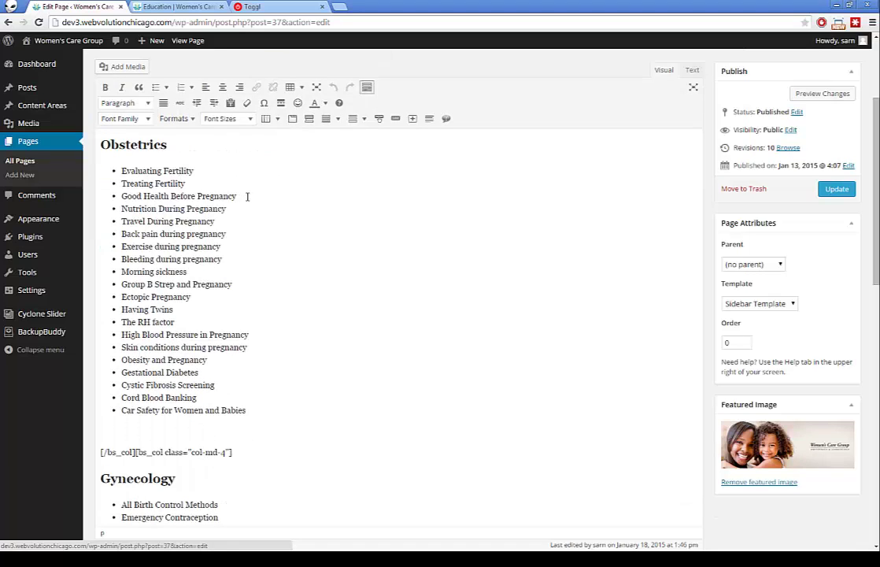
View the link settings for the "Good Health Before Pregnancy" item in the Obstetrics list and close them without adding a link
drag(240, 196, 114, 196)
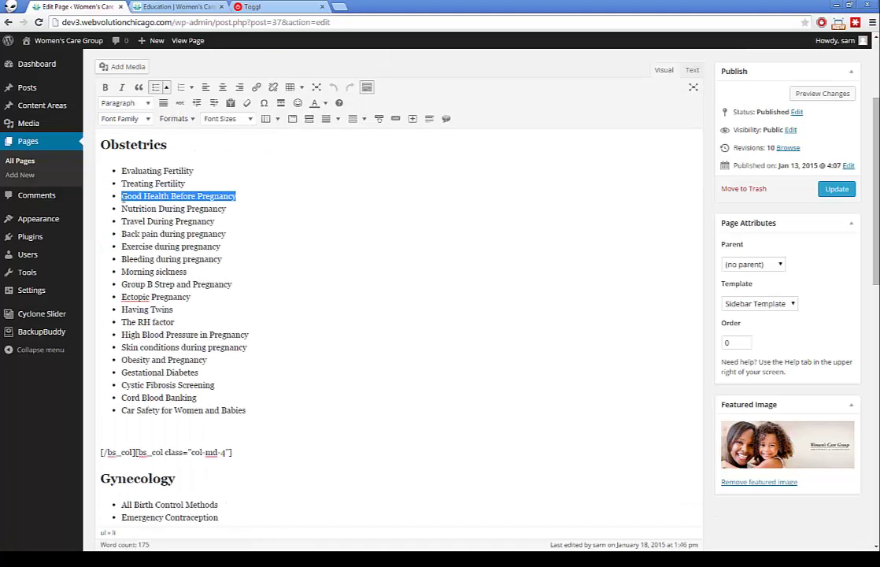
click(256, 88)
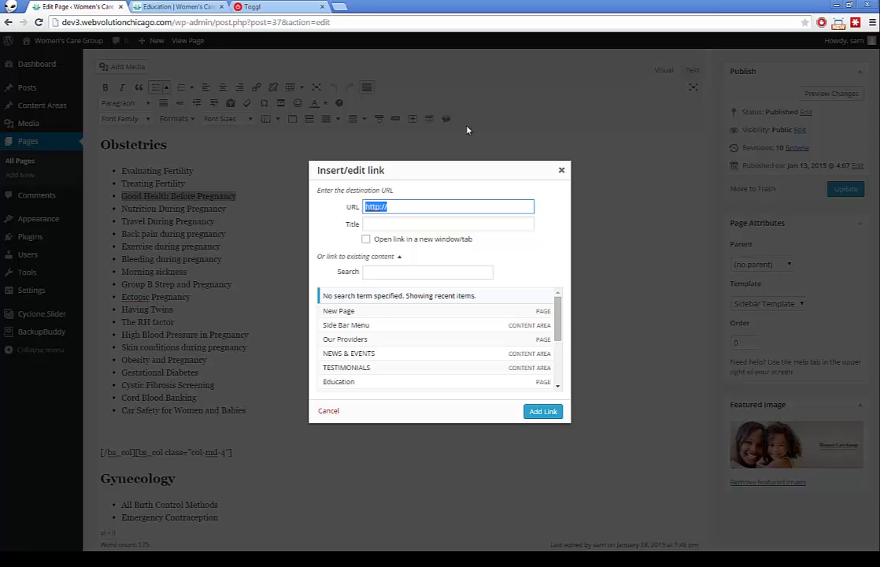
click(561, 170)
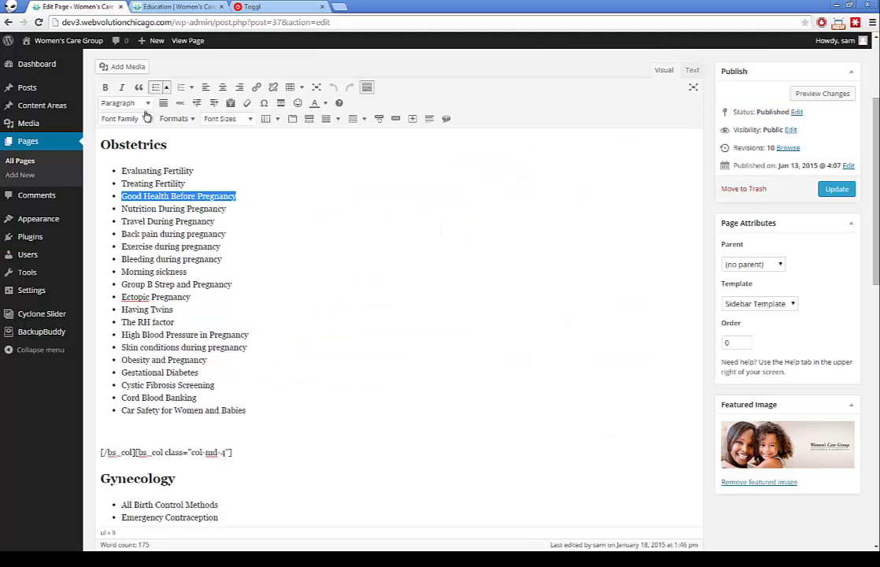
Upload the Tyndale bookguide_generator PDF to the media library and insert its Media File link in place of "Good Health Before Pregnancy"
click(120, 66)
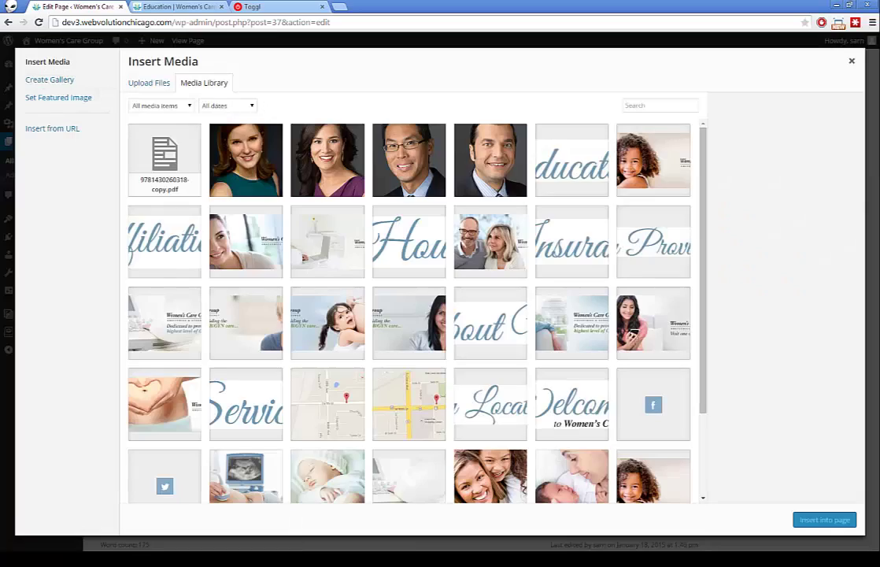
drag(324, 240, 334, 251)
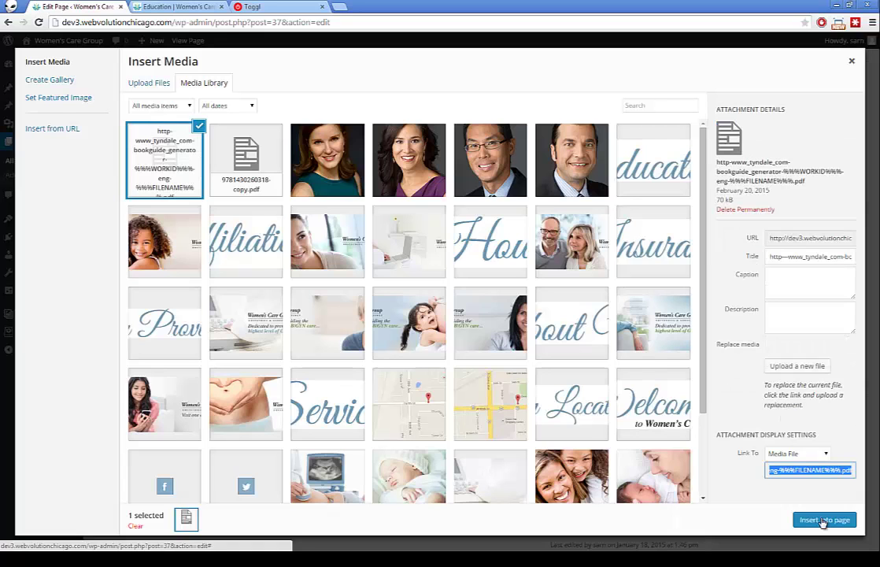
click(822, 520)
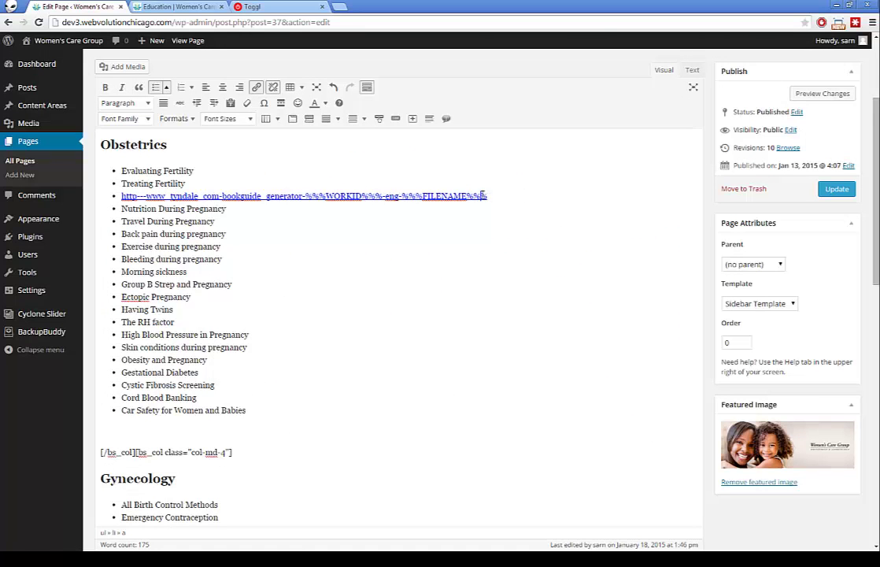
Replace the inserted PDF link's text in the Obstetrics list with "Type in whatever you like", keeping the link
drag(487, 196, 121, 195)
text(G)
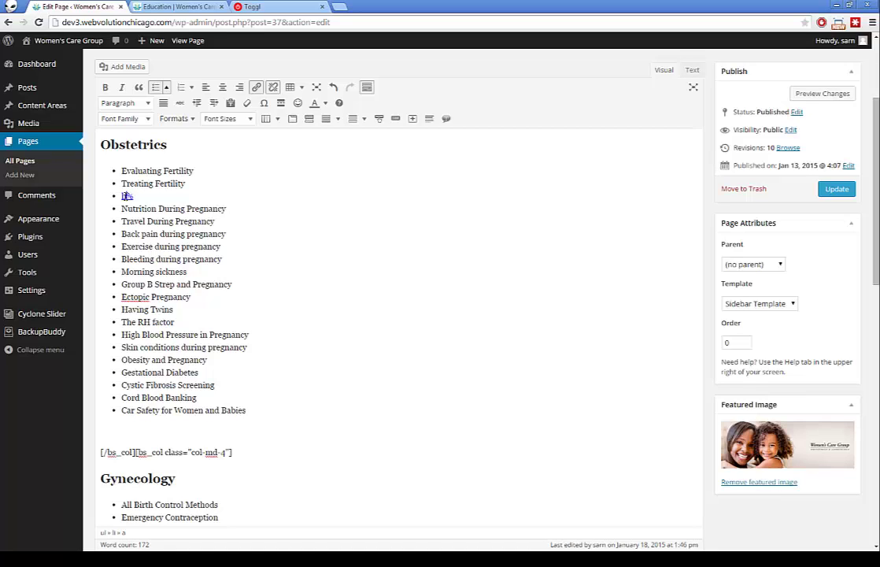
text(VF)
text(e in whatever you)
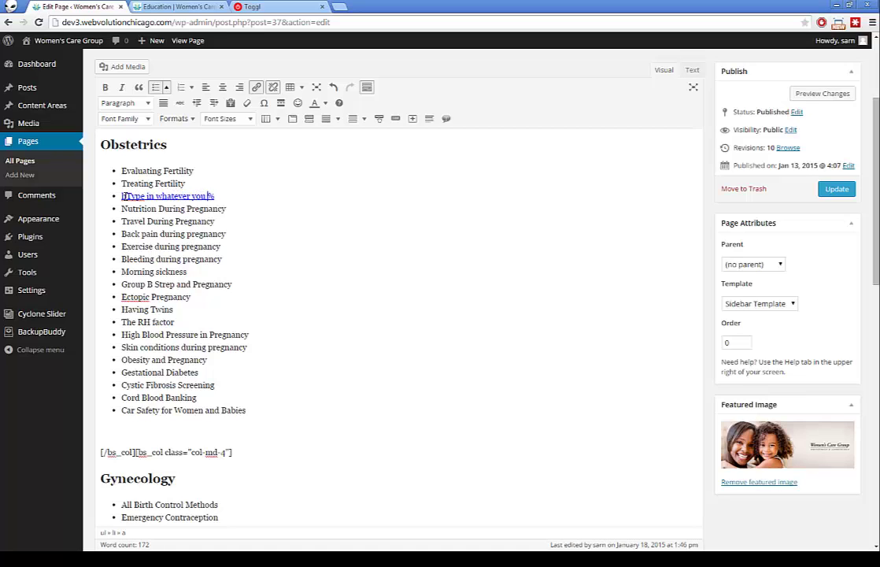
text( like)
click(124, 196)
key(BackSpace)
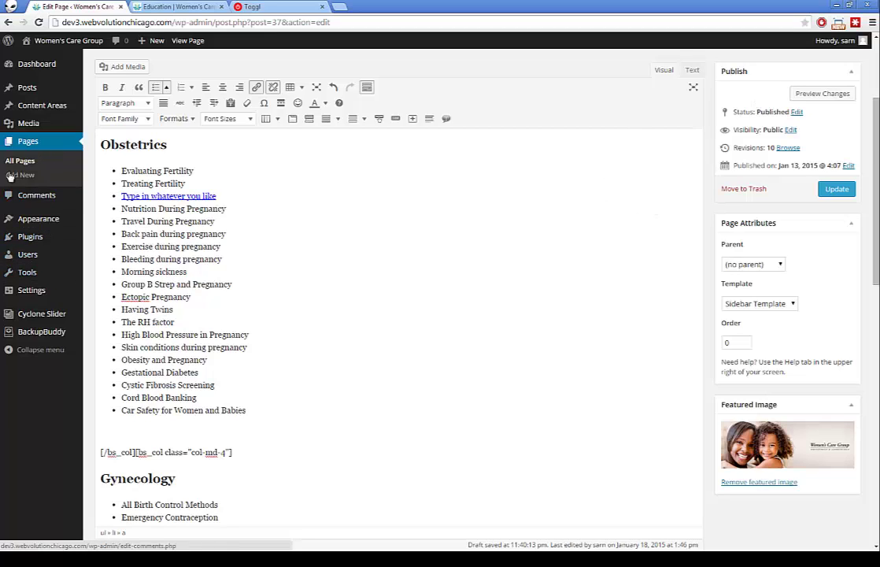
View the live Education page and look over its Obstetrics, Gynecology and Women's Health lists
mouse_move(26, 214)
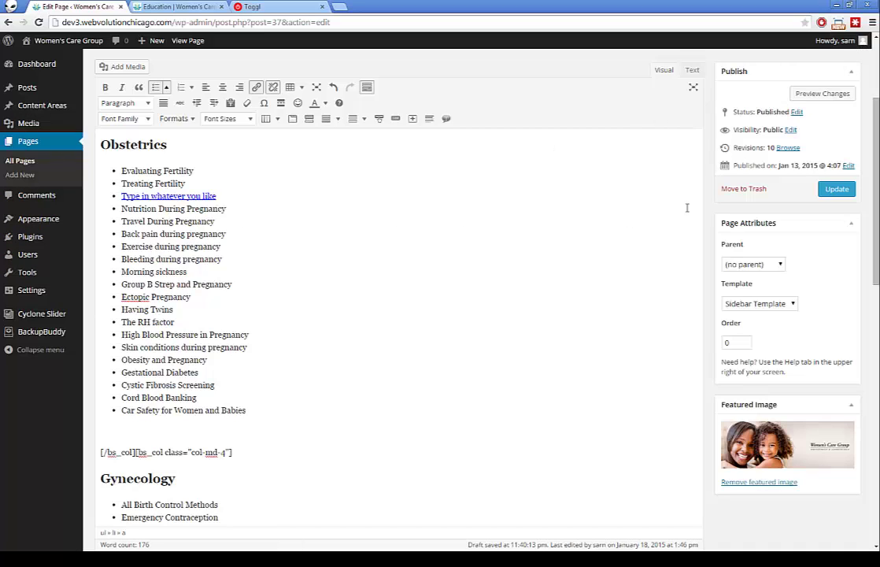
mouse_move(71, 226)
click(169, 6)
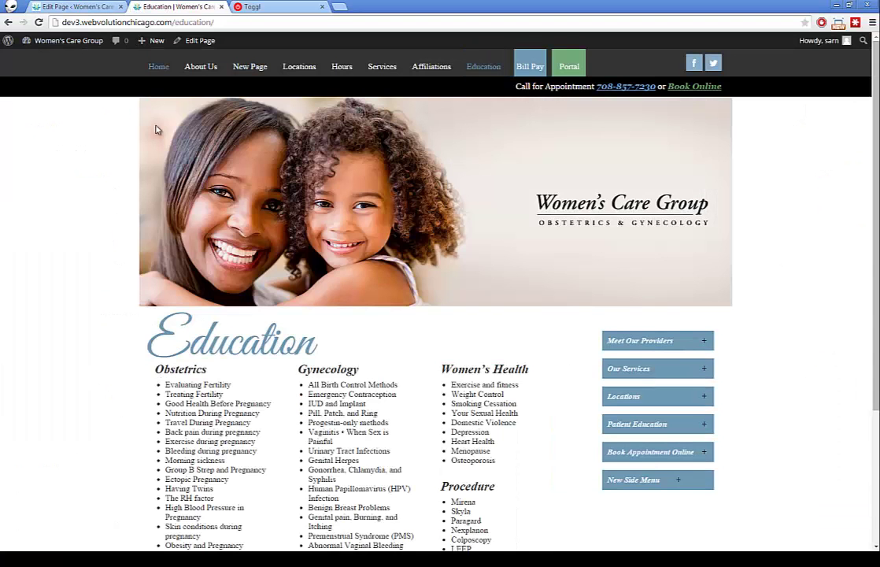
scroll(86, 264, down, 3)
scroll(86, 264, up, 3)
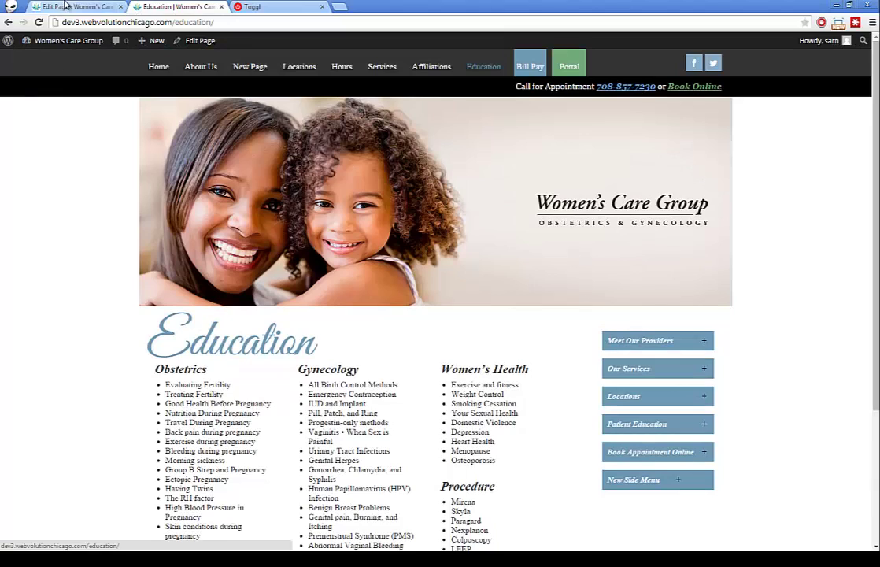